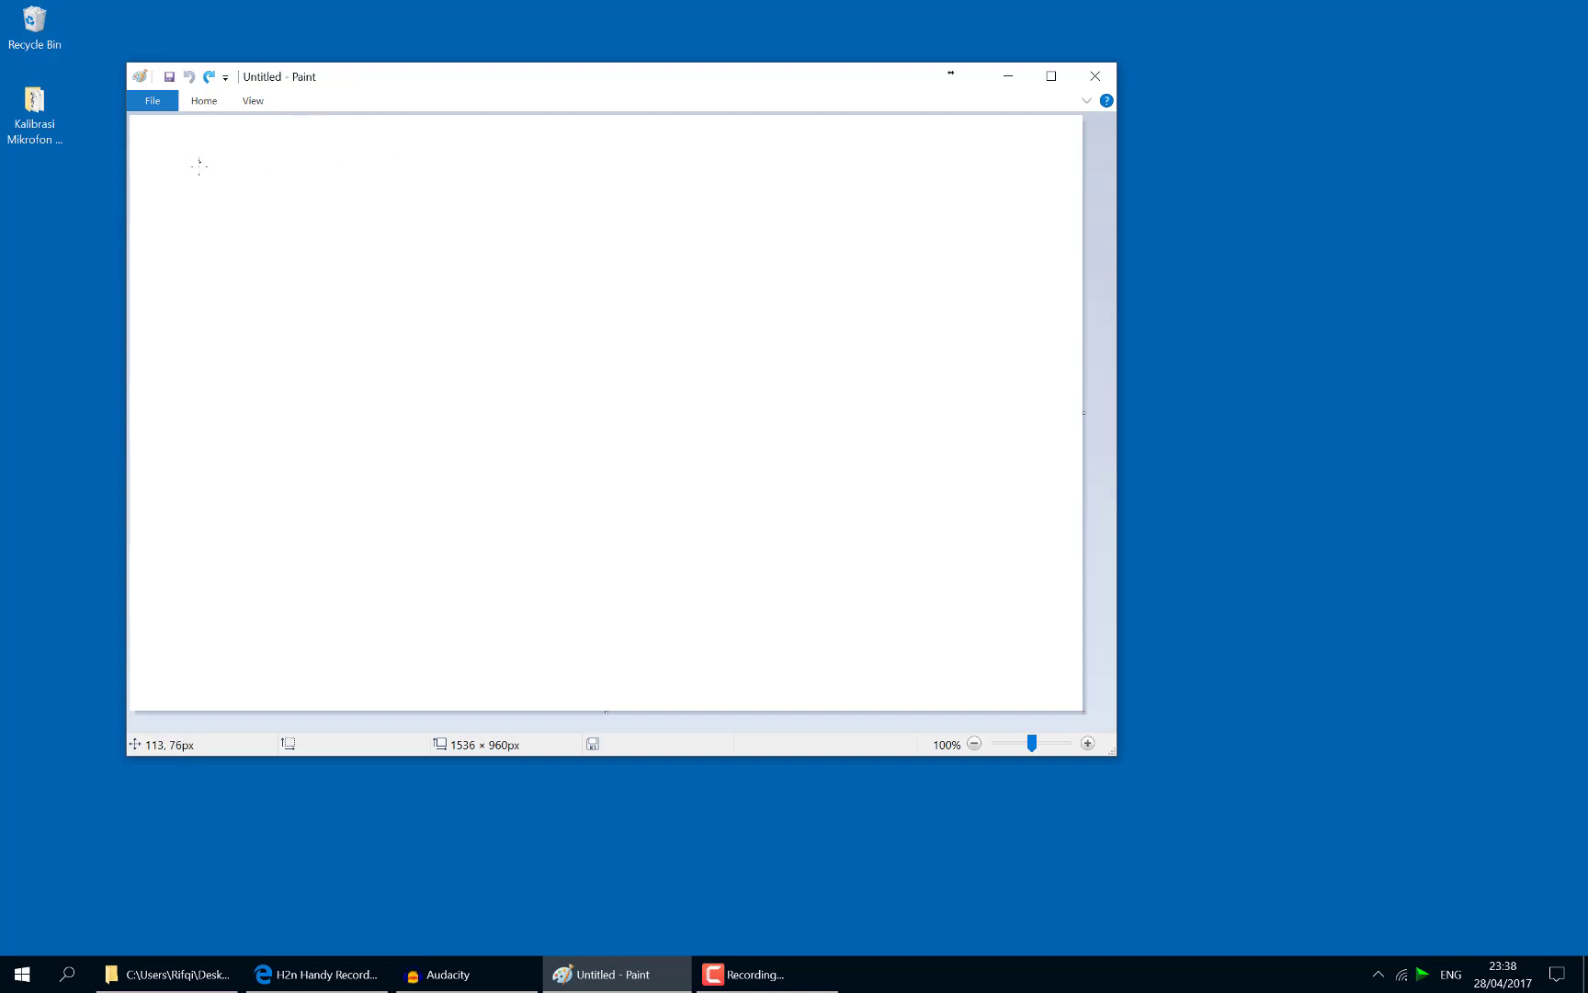
Sketch a waveform, a circled "WAV" with an arrow to "SPL (dB)", and a question mark below SPL
{"action": "mouse_move", "coordinate": [158, 196]}
{"action": "left_mouse_down"}
{"action": "mouse_move", "coordinate": [431, 197]}
{"action": "mouse_move", "coordinate": [541, 169]}
{"action": "mouse_move", "coordinate": [562, 186]}
{"action": "mouse_move", "coordinate": [609, 138]}
{"action": "mouse_move", "coordinate": [734, 167]}
{"action": "mouse_move", "coordinate": [726, 189]}
{"action": "mouse_move", "coordinate": [869, 190]}
{"action": "left_mouse_up"}
{"action": "left_click", "coordinate": [620, 161]}
{"action": "left_click", "coordinate": [783, 170]}
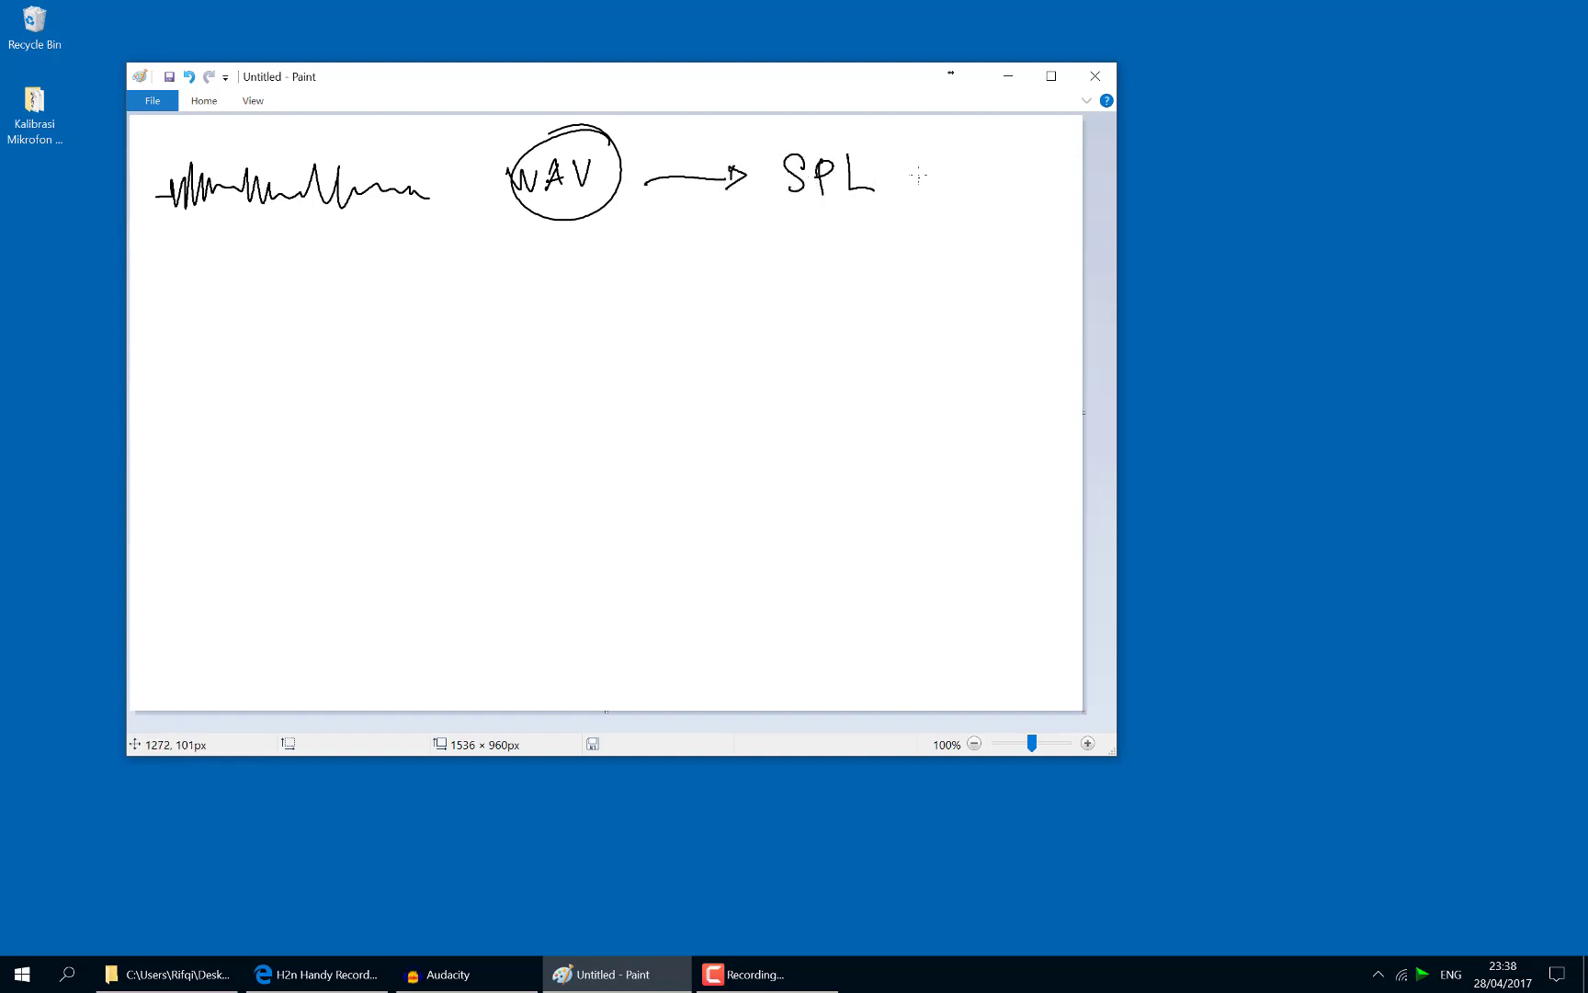
{"action": "mouse_move", "coordinate": [930, 139]}
{"action": "left_mouse_down"}
{"action": "mouse_move", "coordinate": [917, 196]}
{"action": "mouse_move", "coordinate": [949, 179]}
{"action": "left_mouse_up"}
{"action": "mouse_move", "coordinate": [961, 147]}
{"action": "left_mouse_down"}
{"action": "mouse_move", "coordinate": [961, 180]}
{"action": "mouse_move", "coordinate": [985, 198]}
{"action": "left_mouse_up"}
{"action": "mouse_move", "coordinate": [861, 258]}
{"action": "left_mouse_down"}
{"action": "mouse_move", "coordinate": [890, 281]}
{"action": "mouse_move", "coordinate": [887, 326]}
{"action": "left_mouse_up"}
{"action": "left_click_drag", "start_coordinate": [888, 341], "coordinate": [884, 348]}
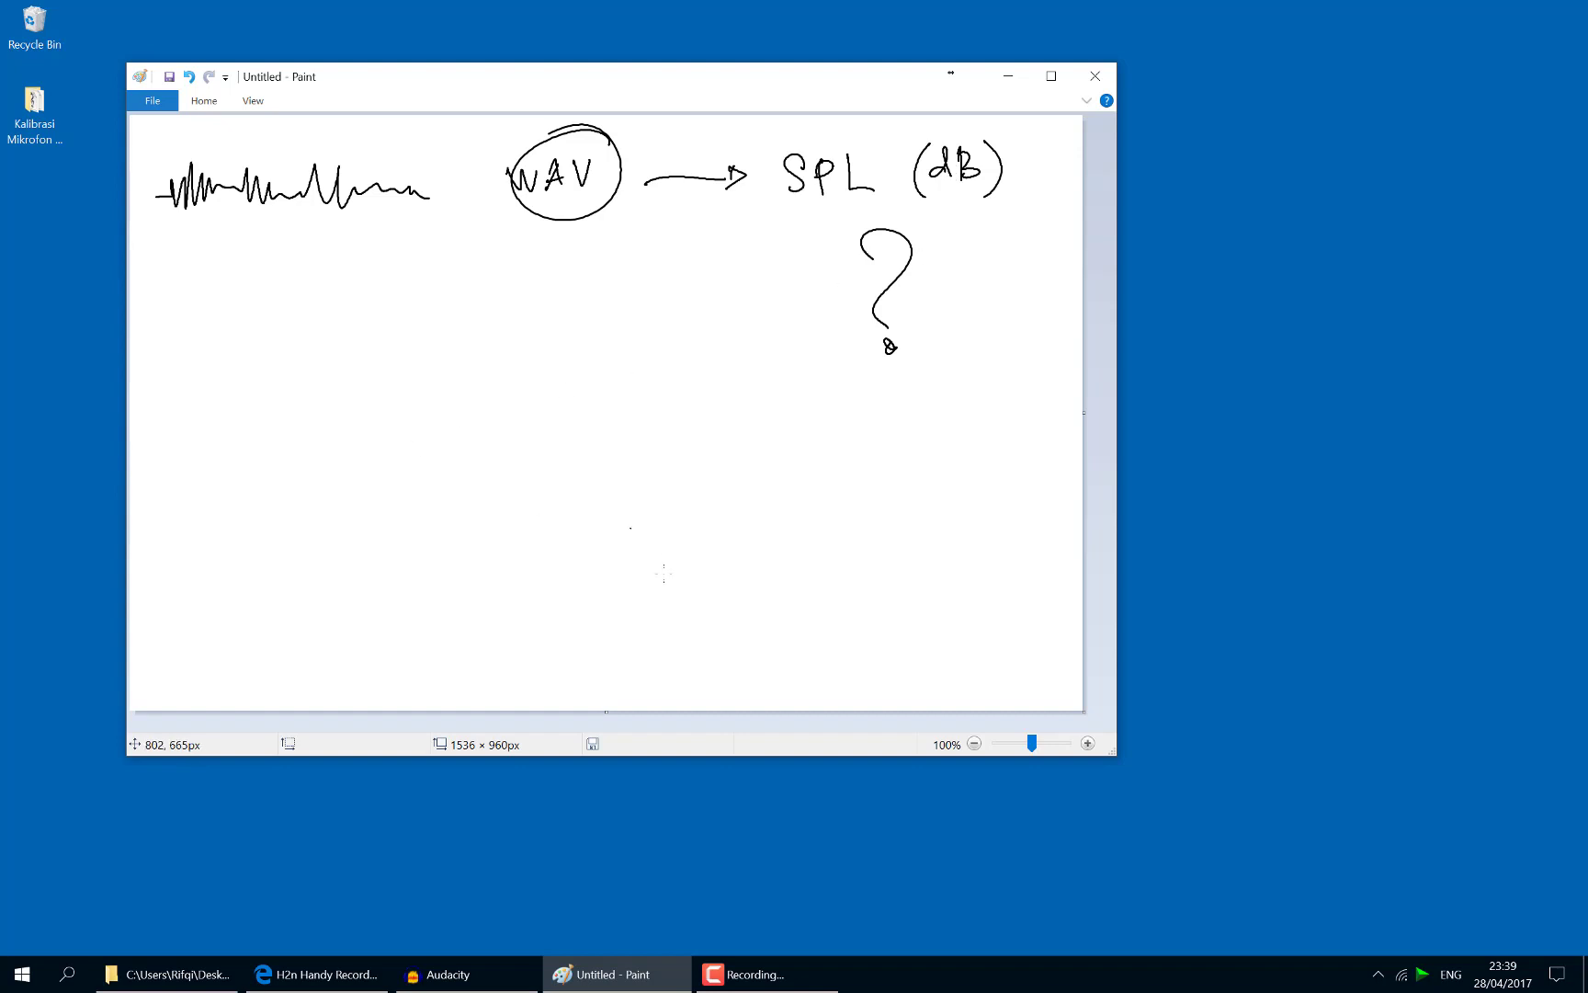
Switch to Audacity and import the "White Noise 80 dBA H2N Spatial Audio" WAV file from the calibration folder
{"action": "left_click", "coordinate": [490, 971]}
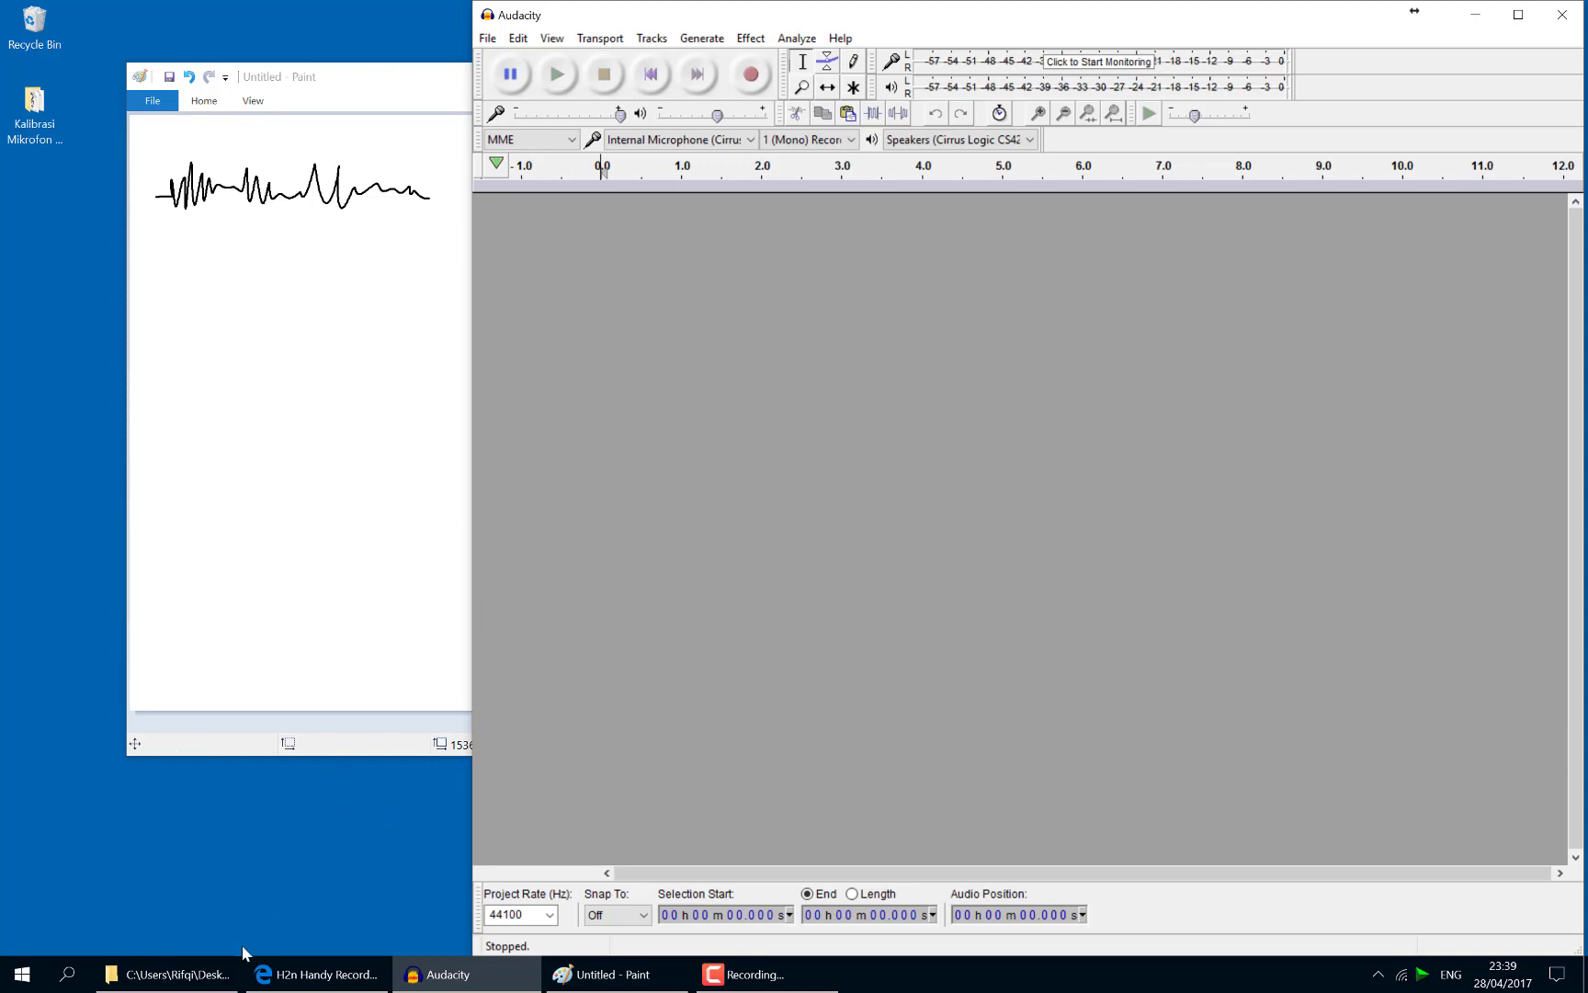
{"action": "left_click", "coordinate": [202, 972]}
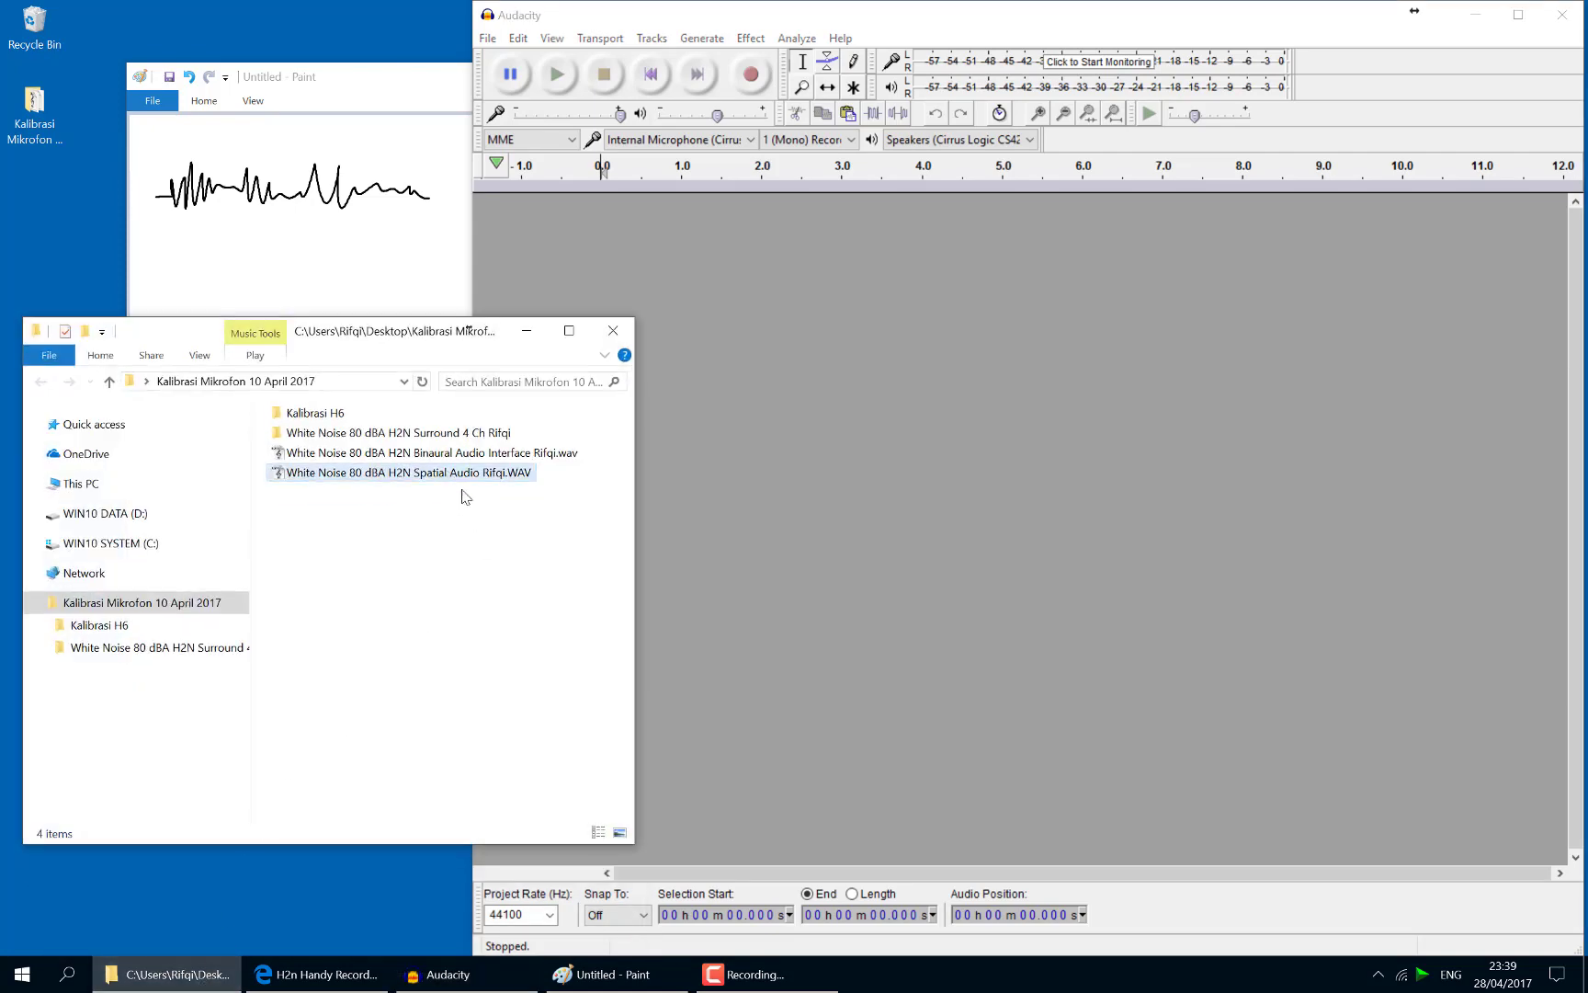
{"action": "left_click_drag", "start_coordinate": [450, 472], "coordinate": [940, 432]}
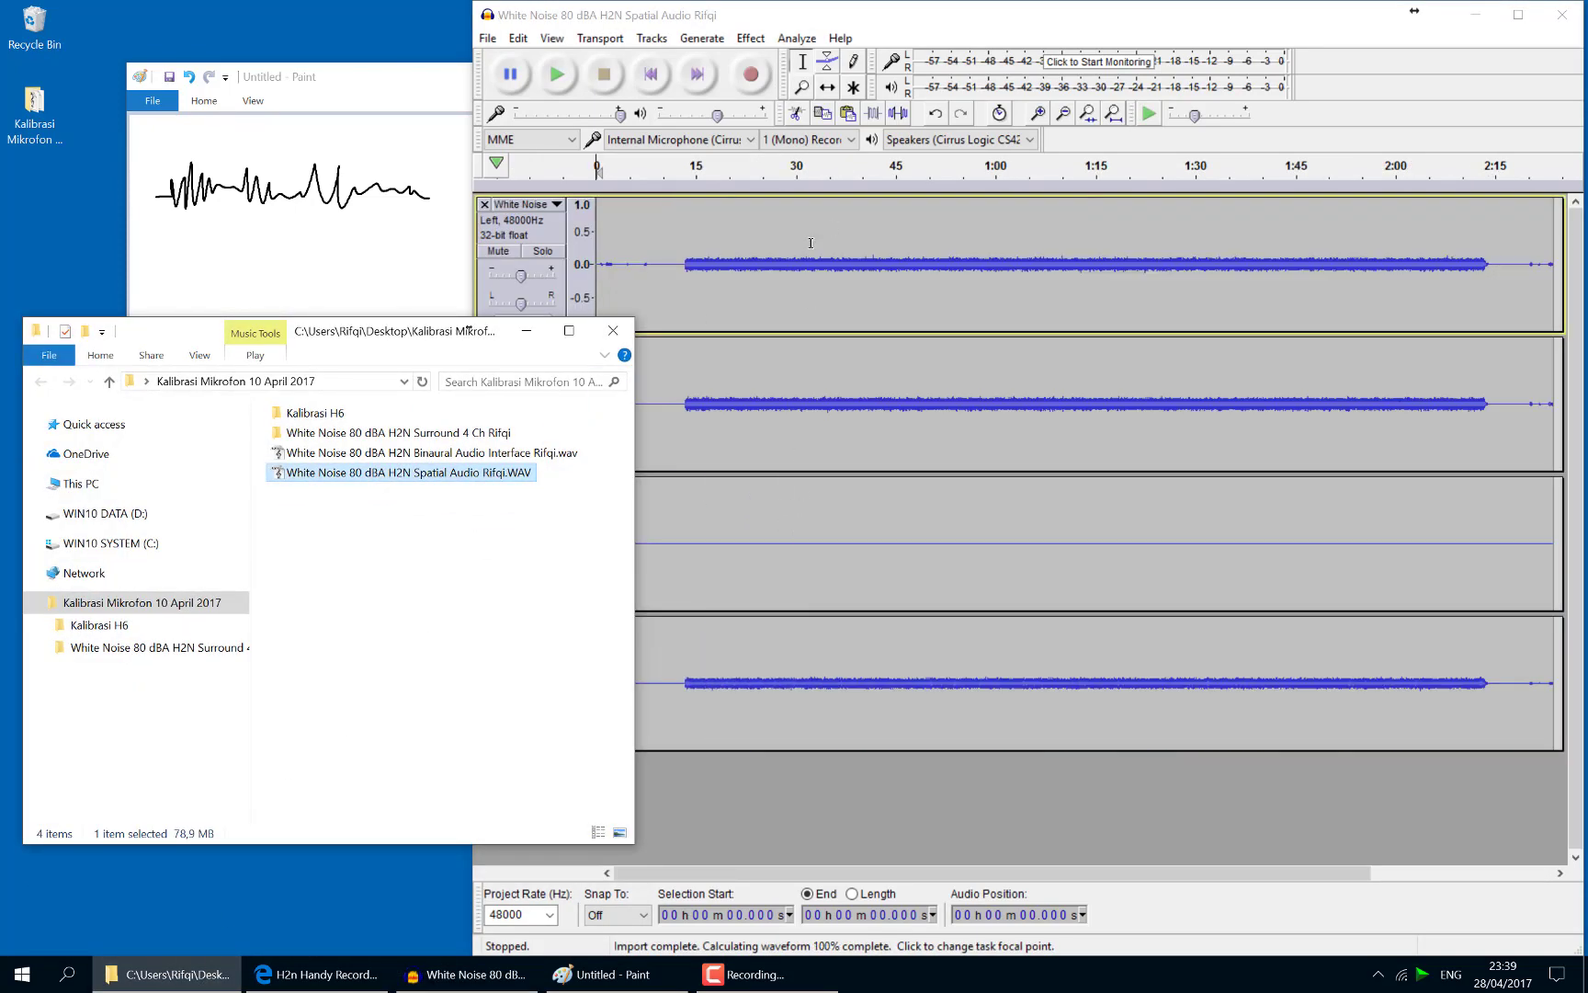
{"action": "left_click", "coordinate": [526, 330]}
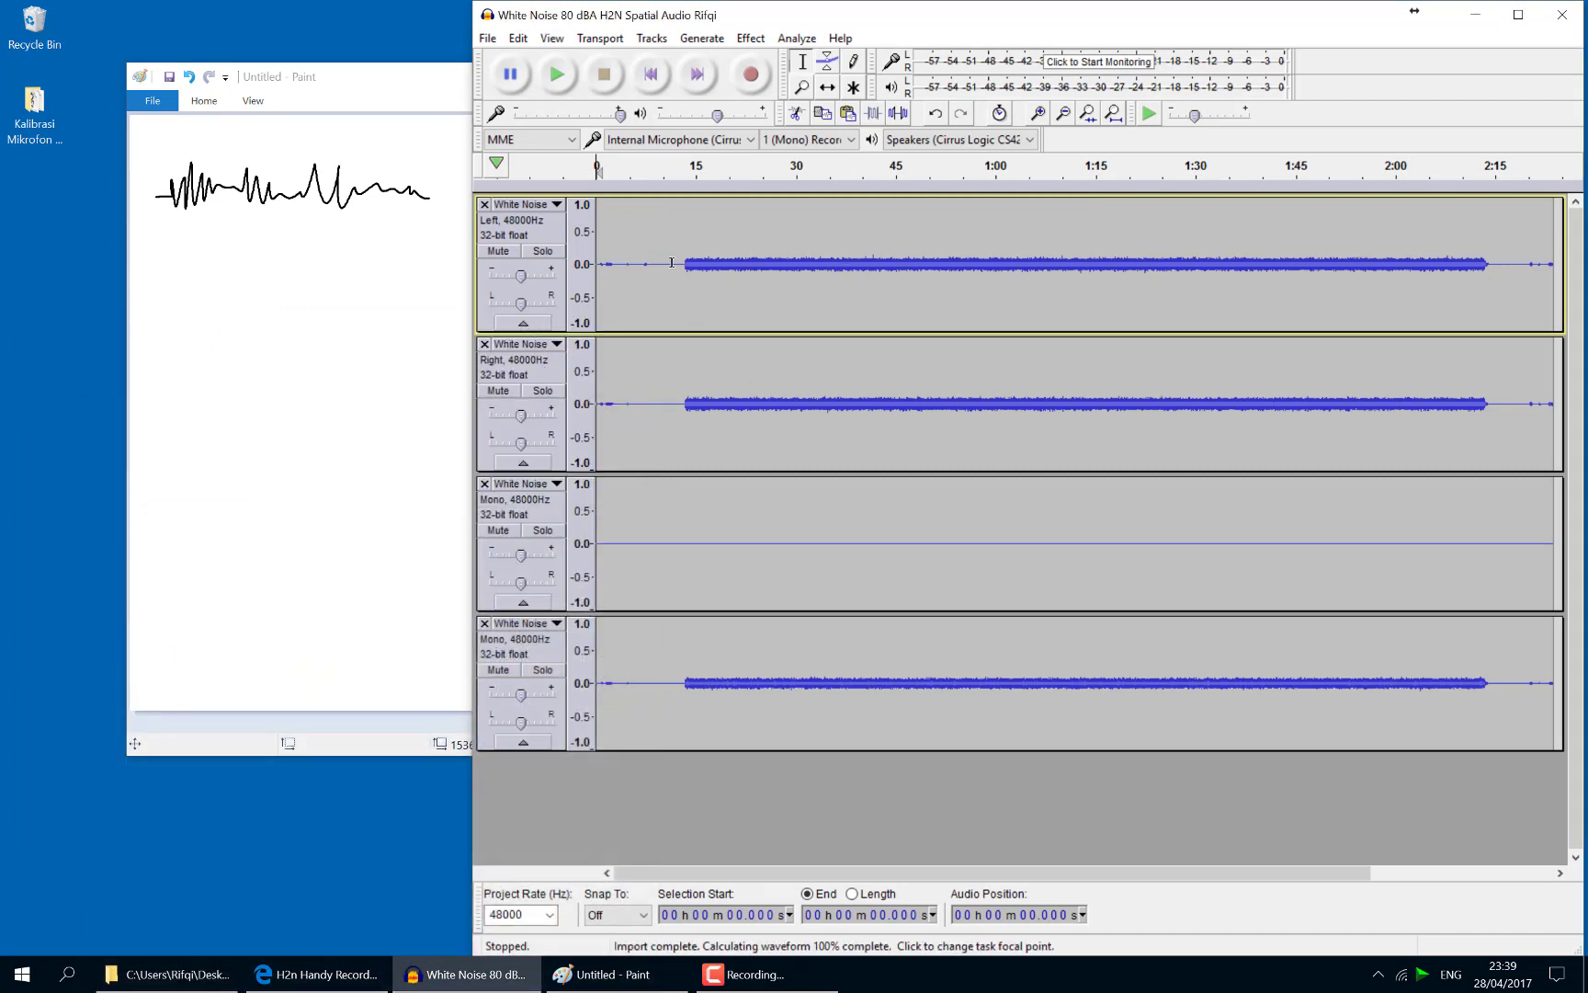
{"action": "left_click", "coordinate": [713, 257]}
{"action": "left_click_drag", "start_coordinate": [726, 262], "coordinate": [820, 294]}
{"action": "left_click", "coordinate": [863, 266]}
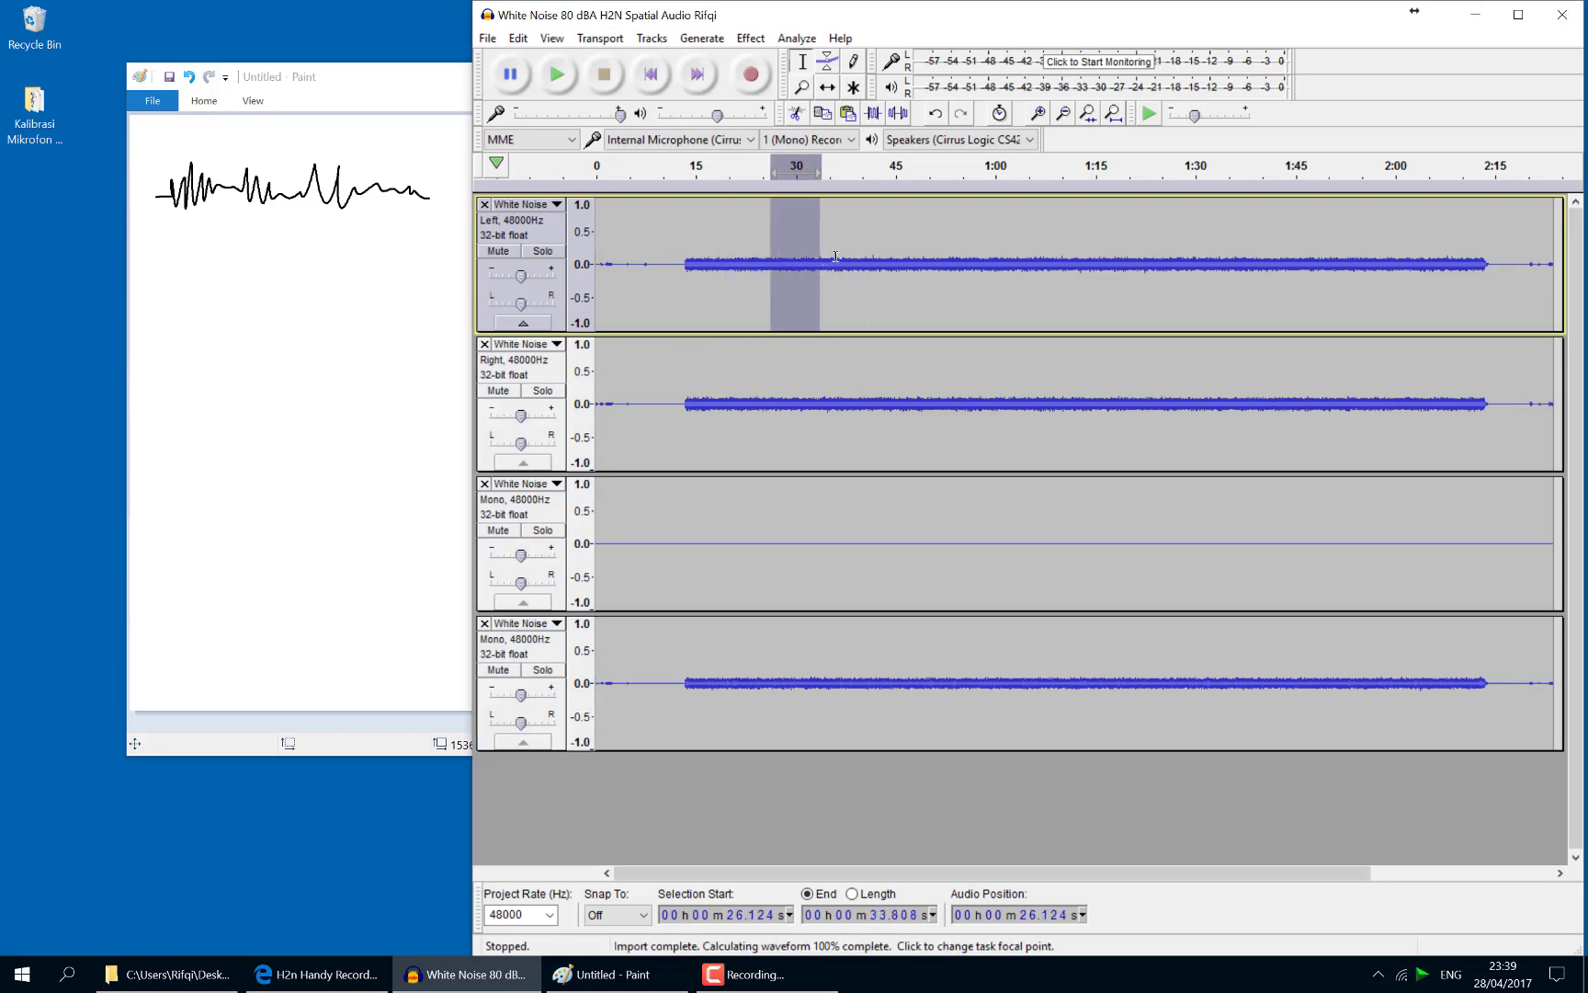
Play the white noise from about 32 s and pause it after a few seconds to check its playback level
{"action": "left_click", "coordinate": [809, 248]}
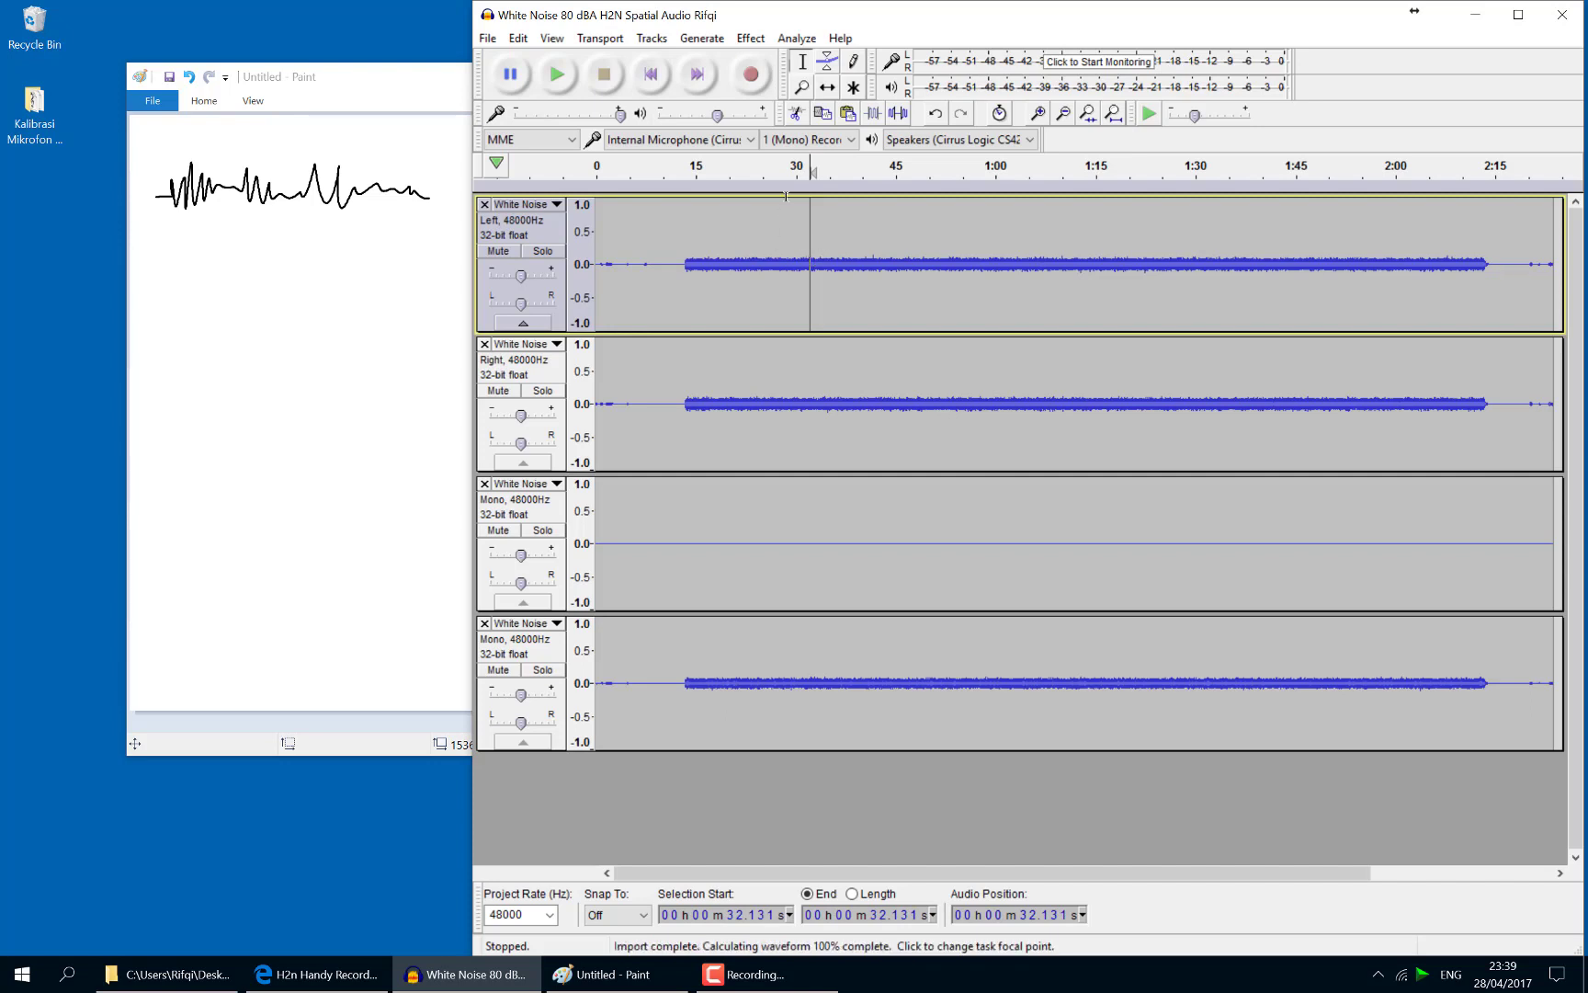
{"action": "left_click", "coordinate": [557, 73]}
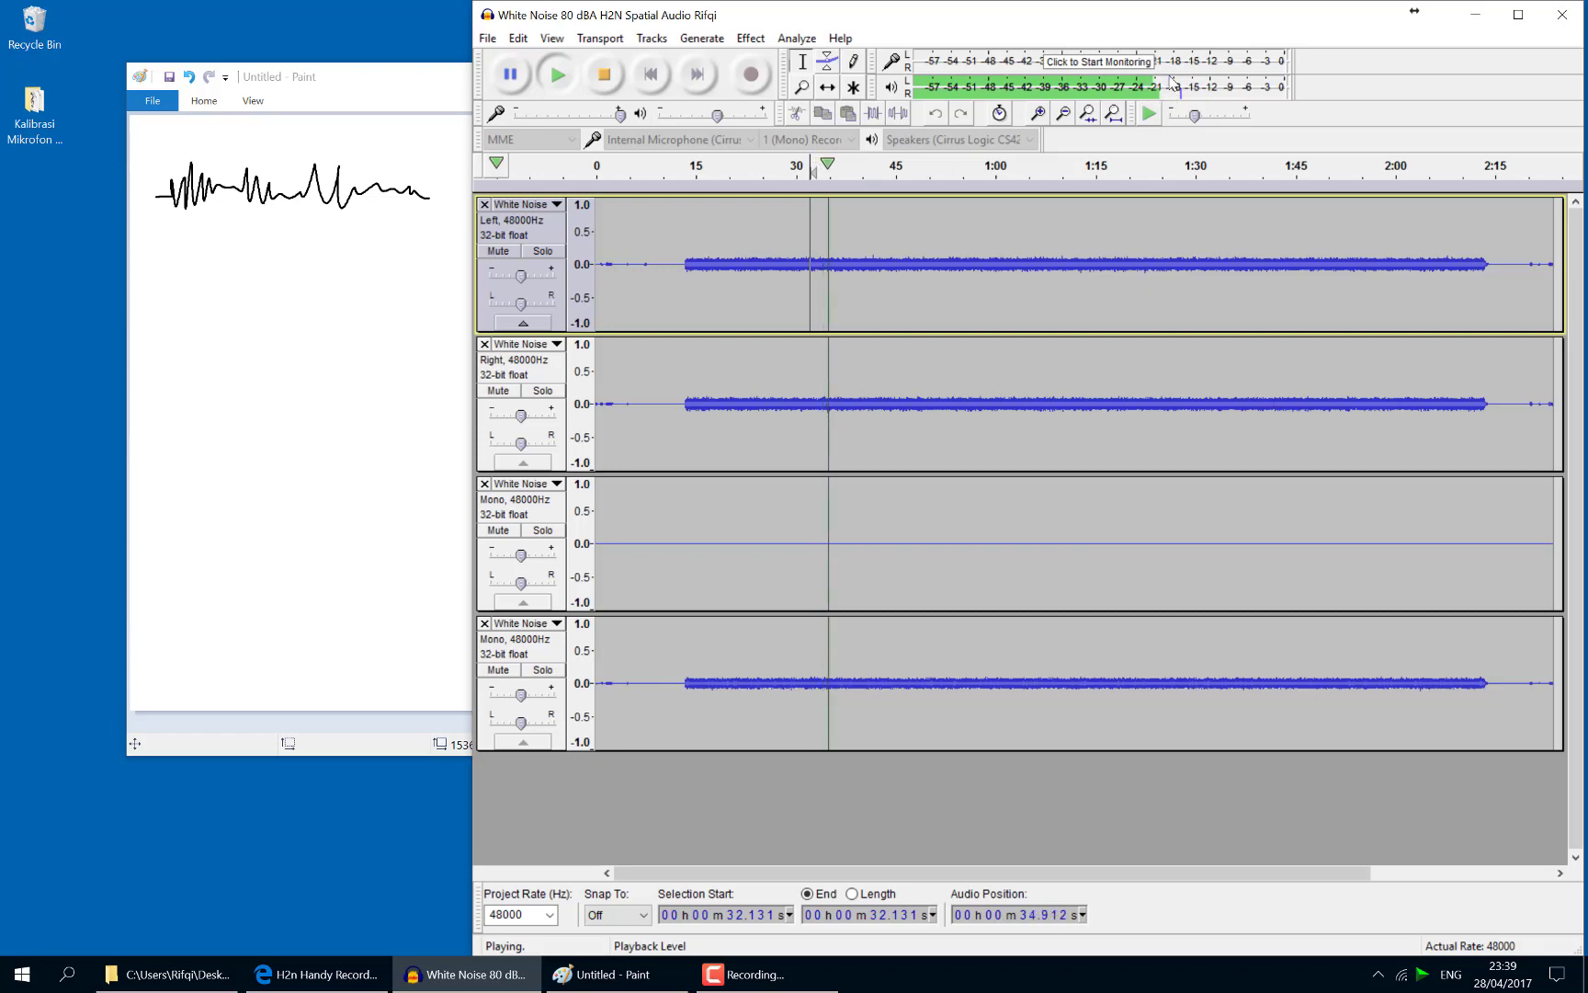
{"action": "key", "text": "p"}
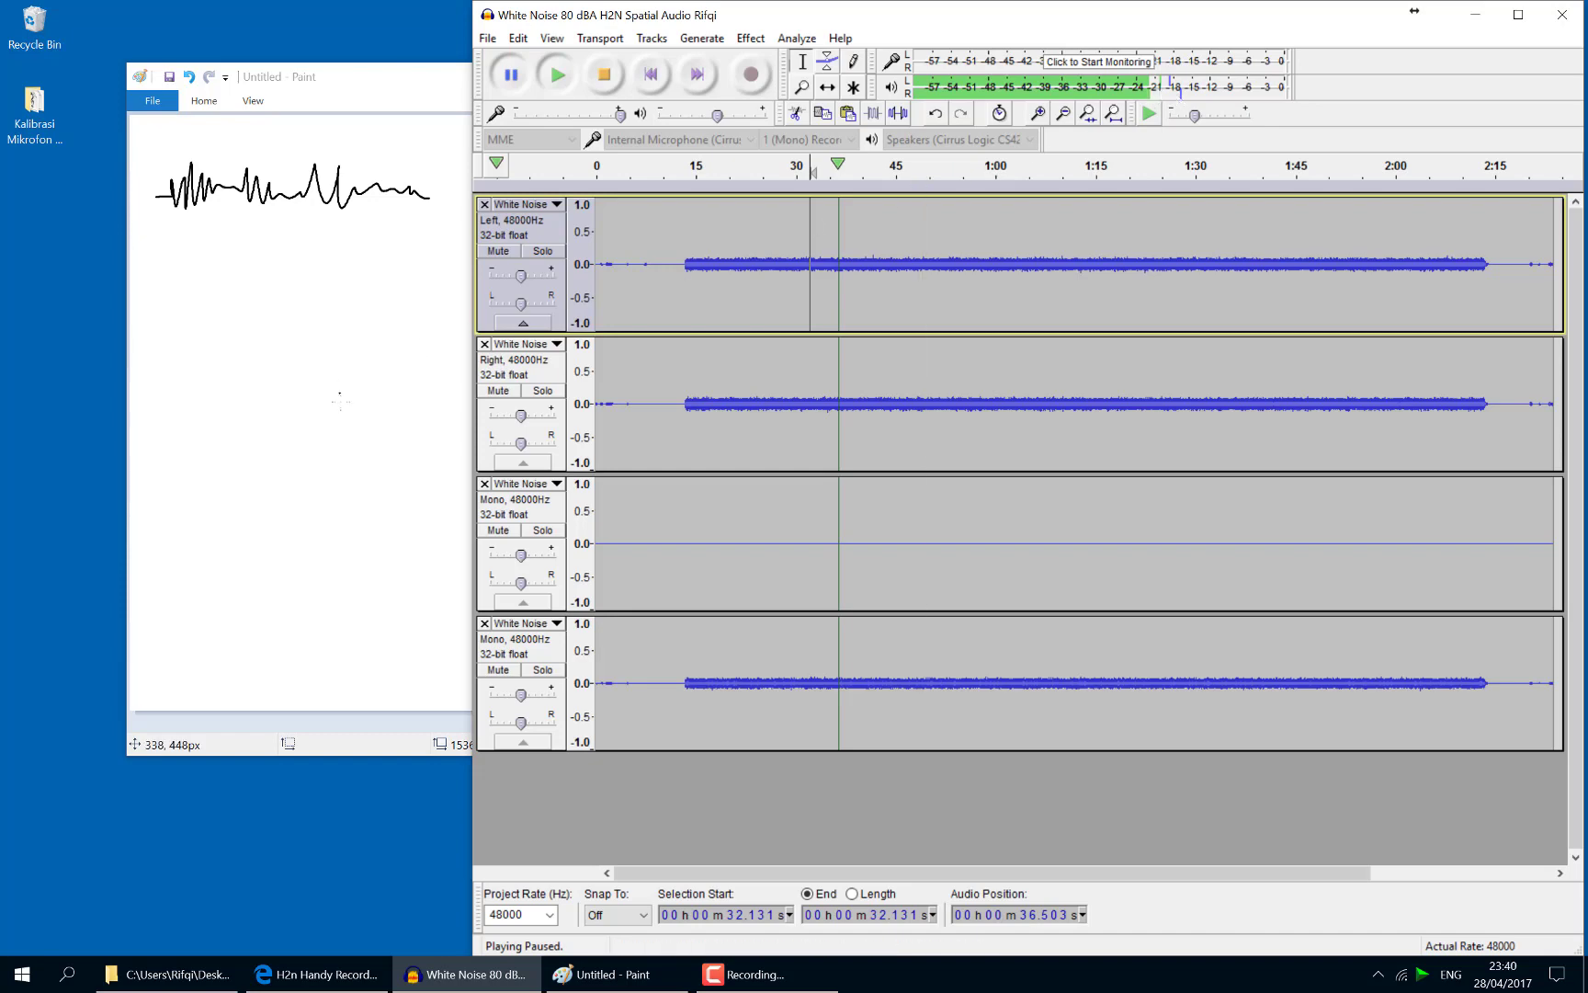
Switch to Paint and write "-21 — -18 dB" below the waveform, with a question mark and a large cross underneath
{"action": "left_click", "coordinate": [280, 358]}
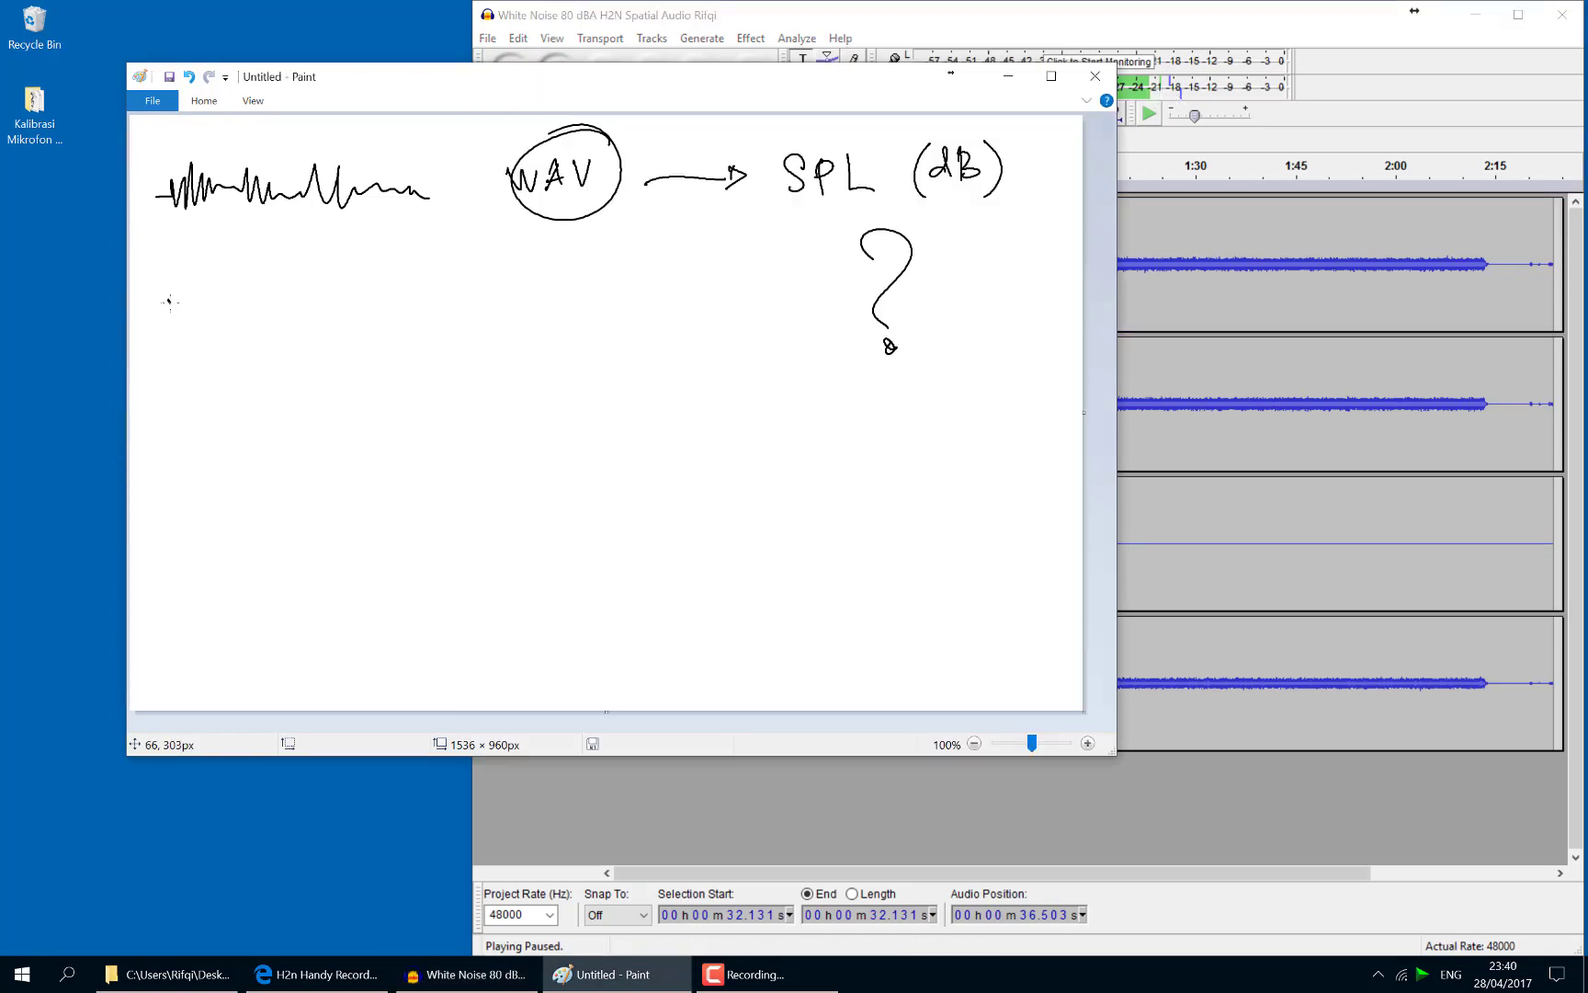
{"action": "mouse_move", "coordinate": [168, 302]}
{"action": "left_mouse_down"}
{"action": "mouse_move", "coordinate": [211, 314]}
{"action": "mouse_move", "coordinate": [372, 288]}
{"action": "mouse_move", "coordinate": [445, 305]}
{"action": "mouse_move", "coordinate": [473, 276]}
{"action": "mouse_move", "coordinate": [540, 286]}
{"action": "mouse_move", "coordinate": [533, 301]}
{"action": "left_mouse_up"}
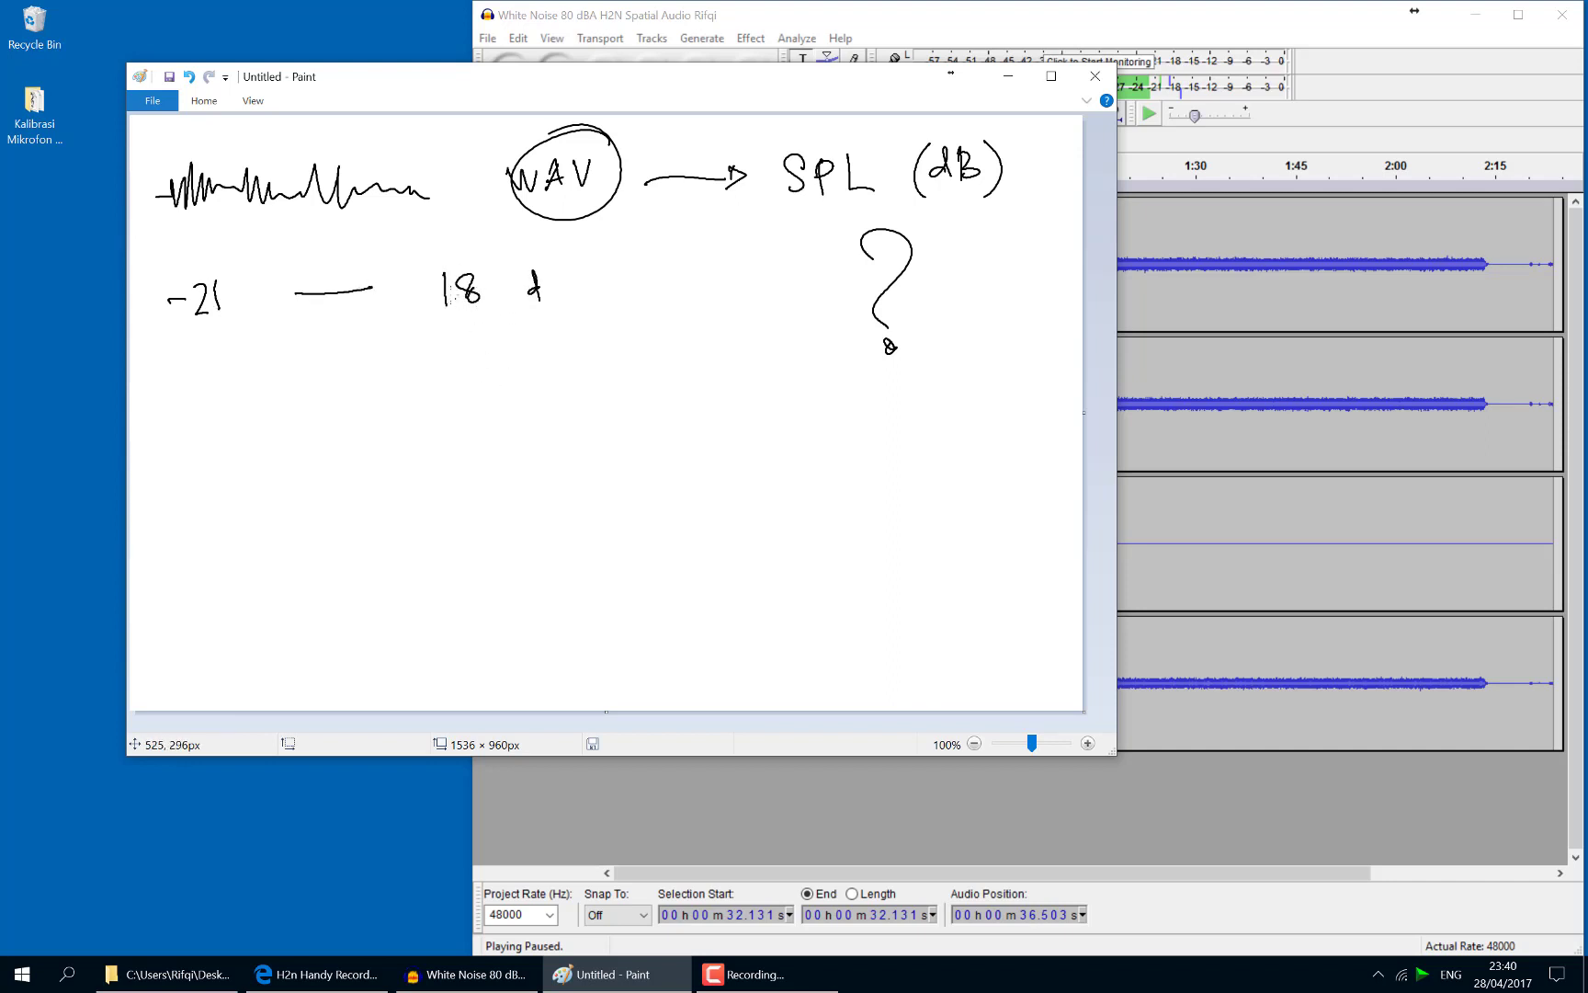
{"action": "left_click_drag", "start_coordinate": [418, 286], "coordinate": [434, 285]}
{"action": "left_click_drag", "start_coordinate": [551, 277], "coordinate": [550, 302]}
{"action": "mouse_move", "coordinate": [332, 379]}
{"action": "left_mouse_down"}
{"action": "mouse_move", "coordinate": [341, 438]}
{"action": "mouse_move", "coordinate": [364, 459]}
{"action": "left_mouse_up"}
{"action": "left_click_drag", "start_coordinate": [456, 350], "coordinate": [545, 428]}
{"action": "left_click_drag", "start_coordinate": [545, 350], "coordinate": [461, 449]}
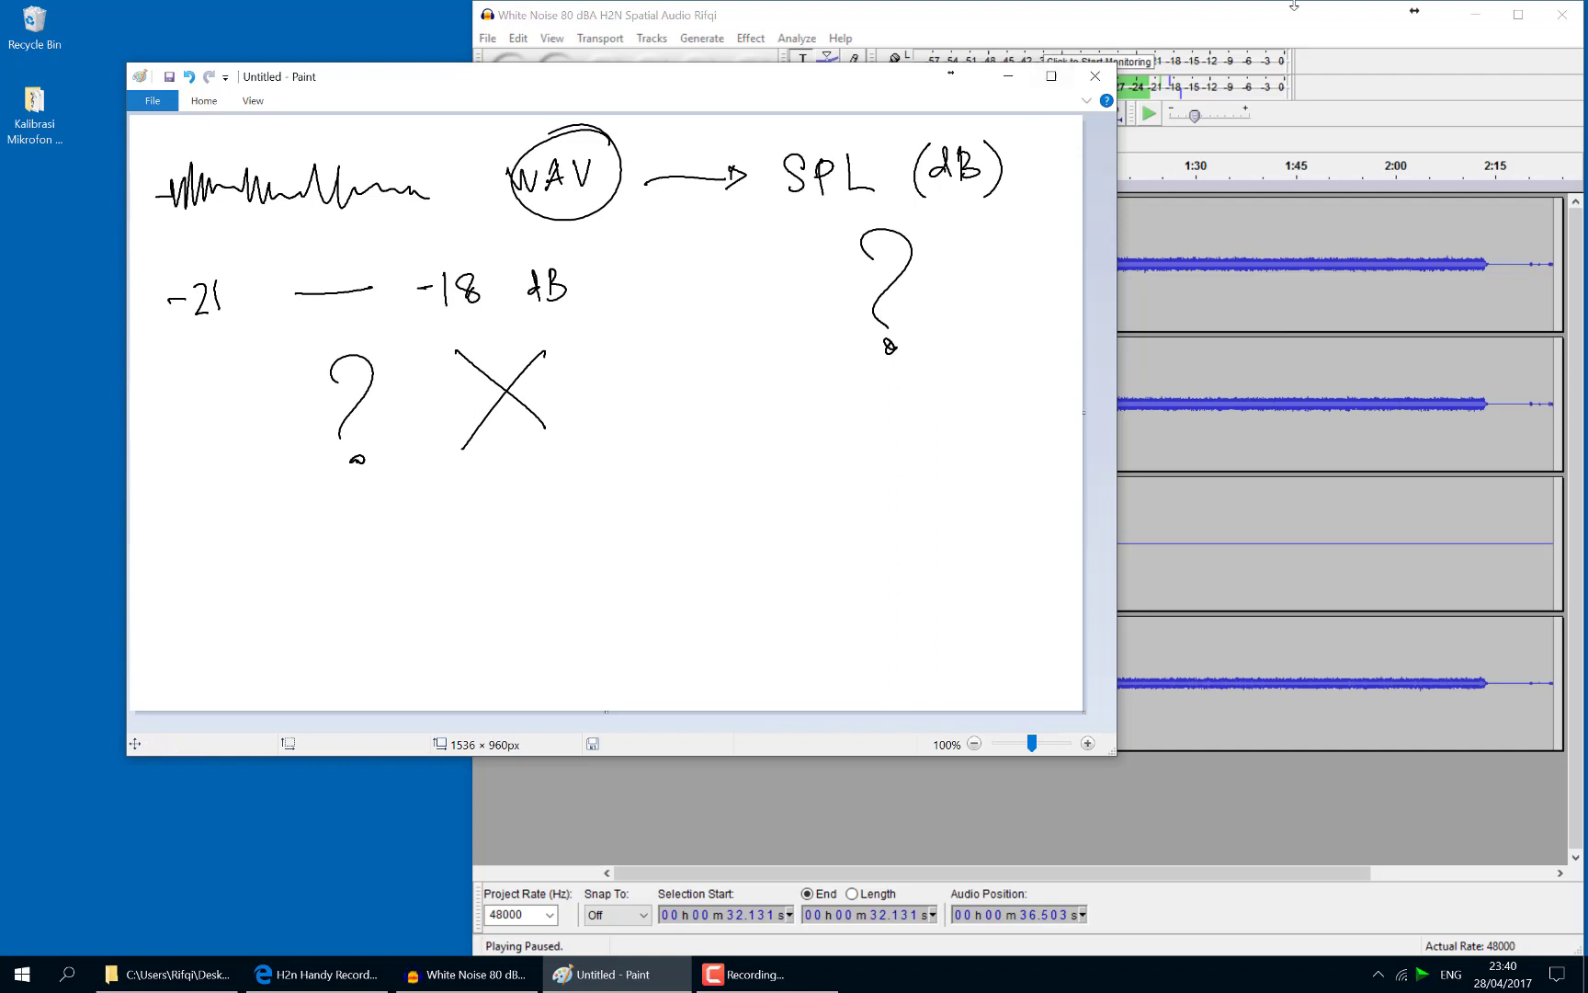
Check the paused playback meter in Audacity, and write "60 dBA" below the SPL question mark in Paint
{"action": "left_click", "coordinate": [1322, 103]}
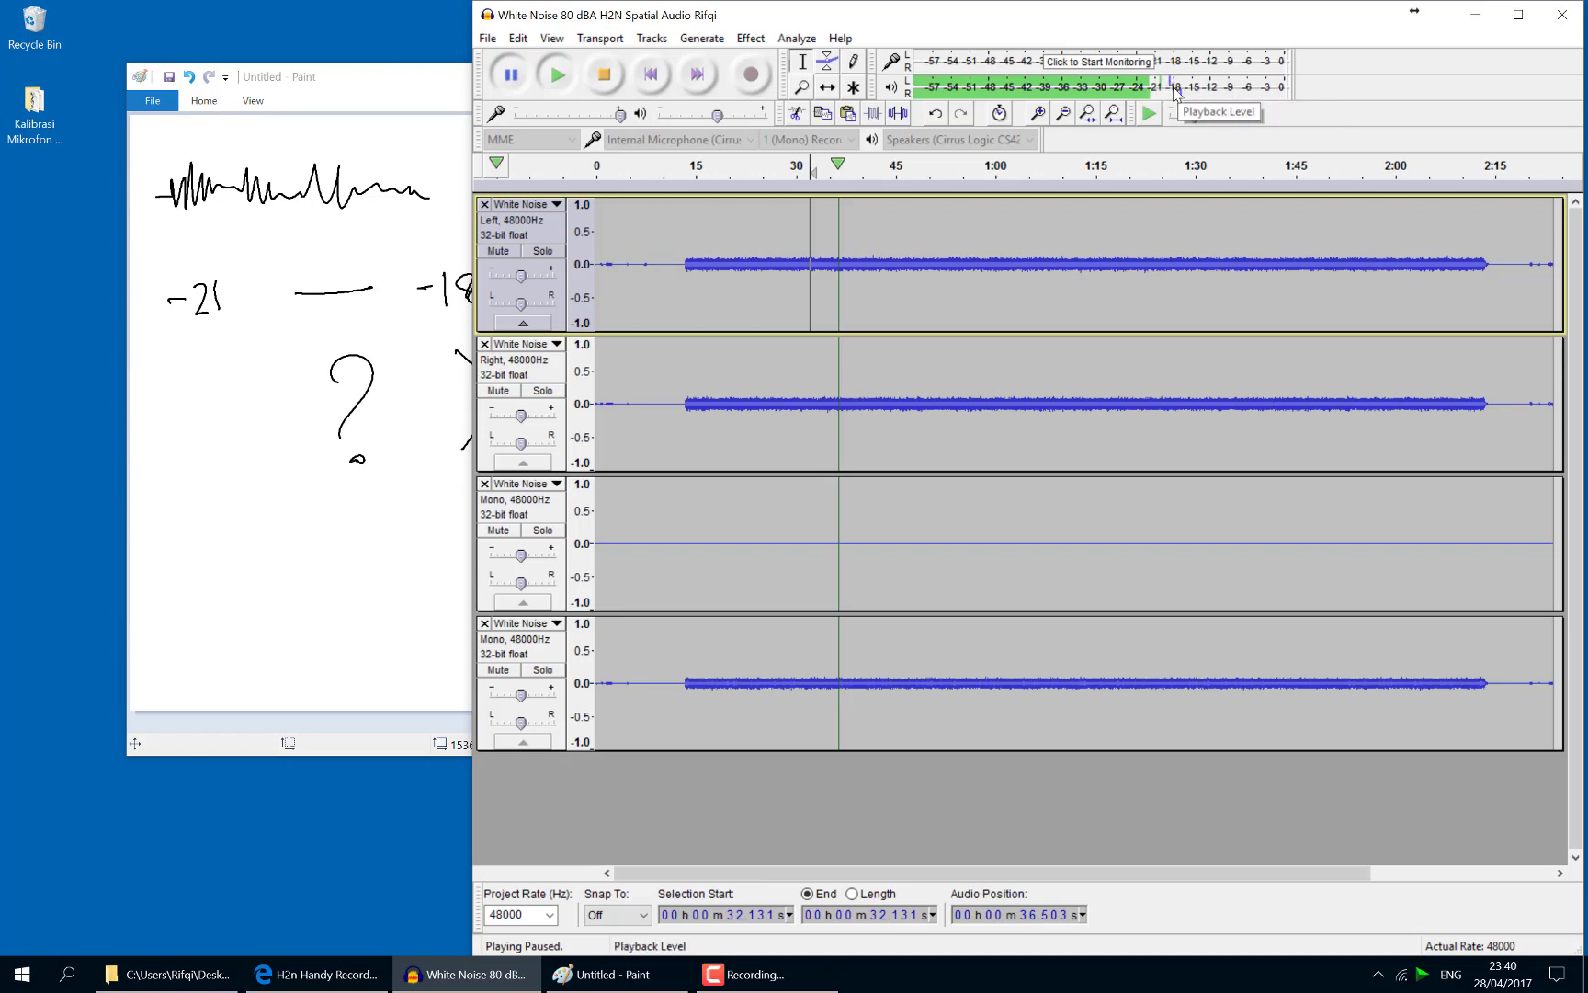
{"action": "left_click", "coordinate": [312, 81]}
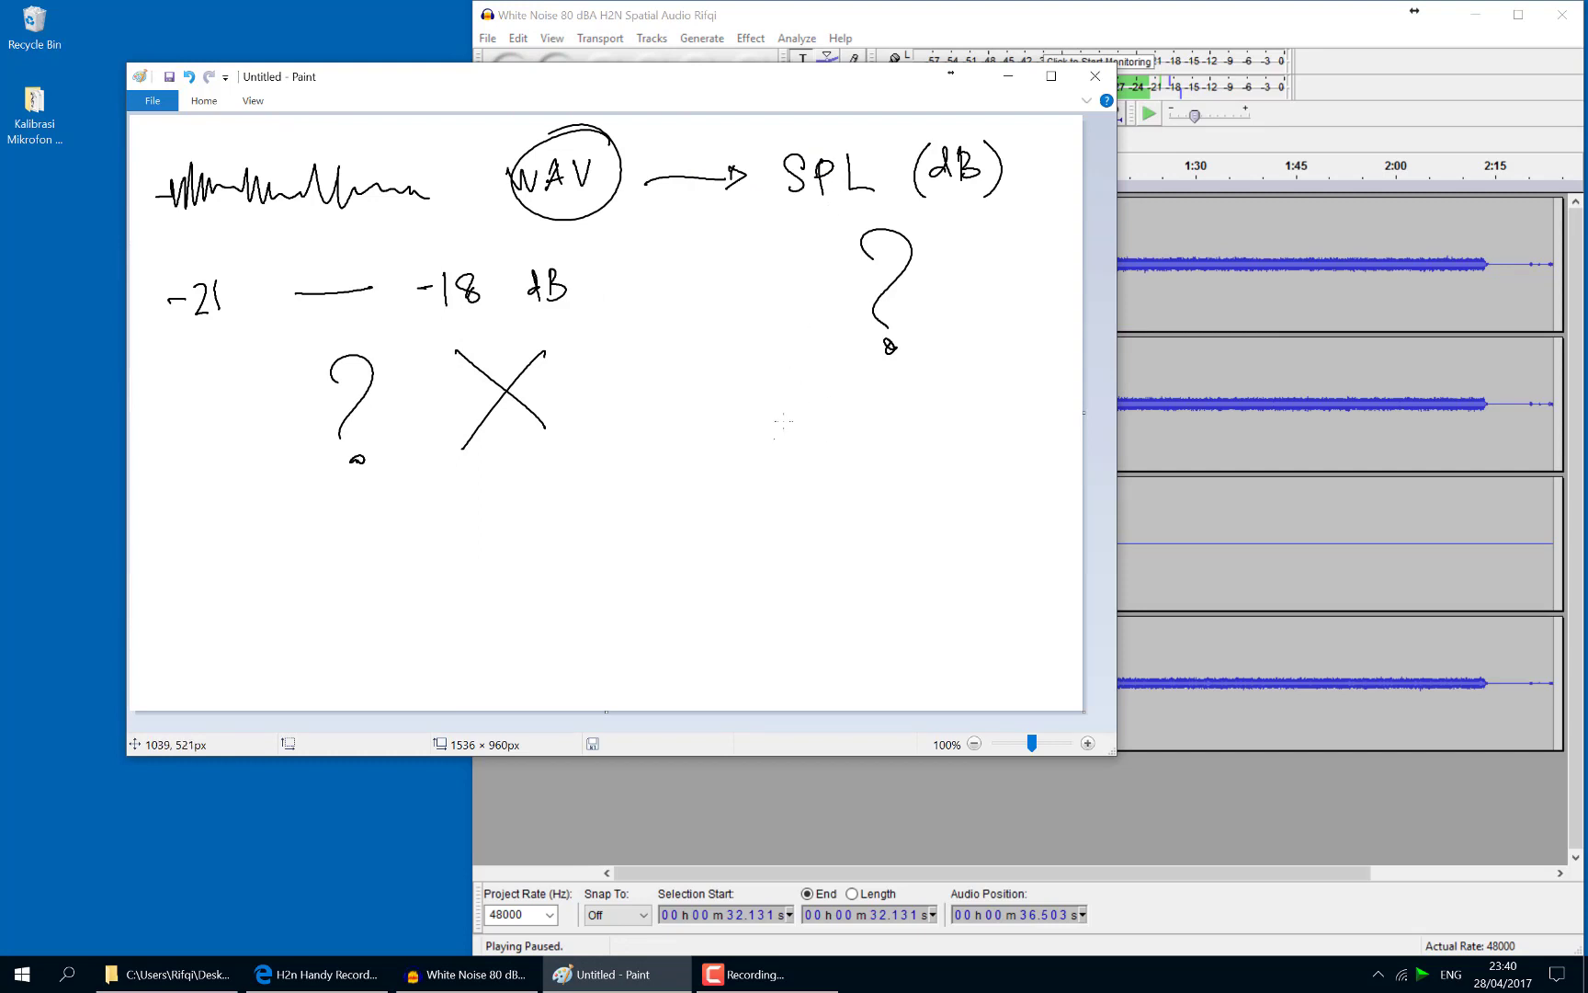
{"action": "mouse_move", "coordinate": [811, 396]}
{"action": "left_mouse_down"}
{"action": "mouse_move", "coordinate": [796, 430]}
{"action": "mouse_move", "coordinate": [832, 419]}
{"action": "mouse_move", "coordinate": [906, 450]}
{"action": "mouse_move", "coordinate": [962, 424]}
{"action": "left_mouse_up"}
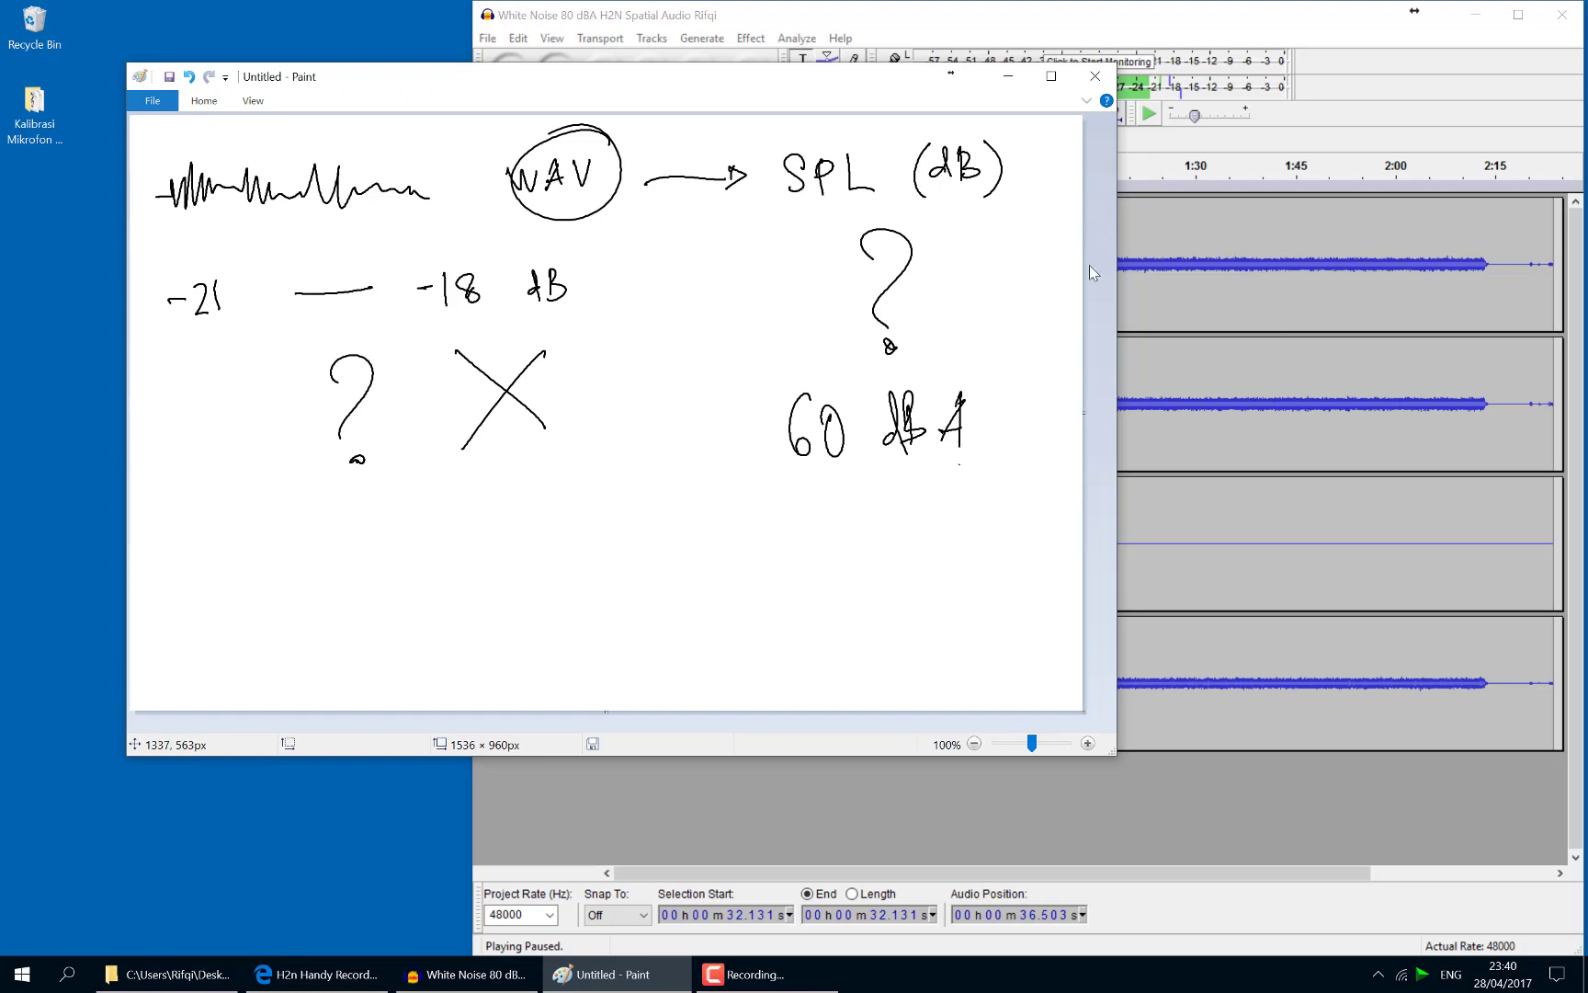
{"action": "left_click_drag", "start_coordinate": [903, 90], "coordinate": [838, 171]}
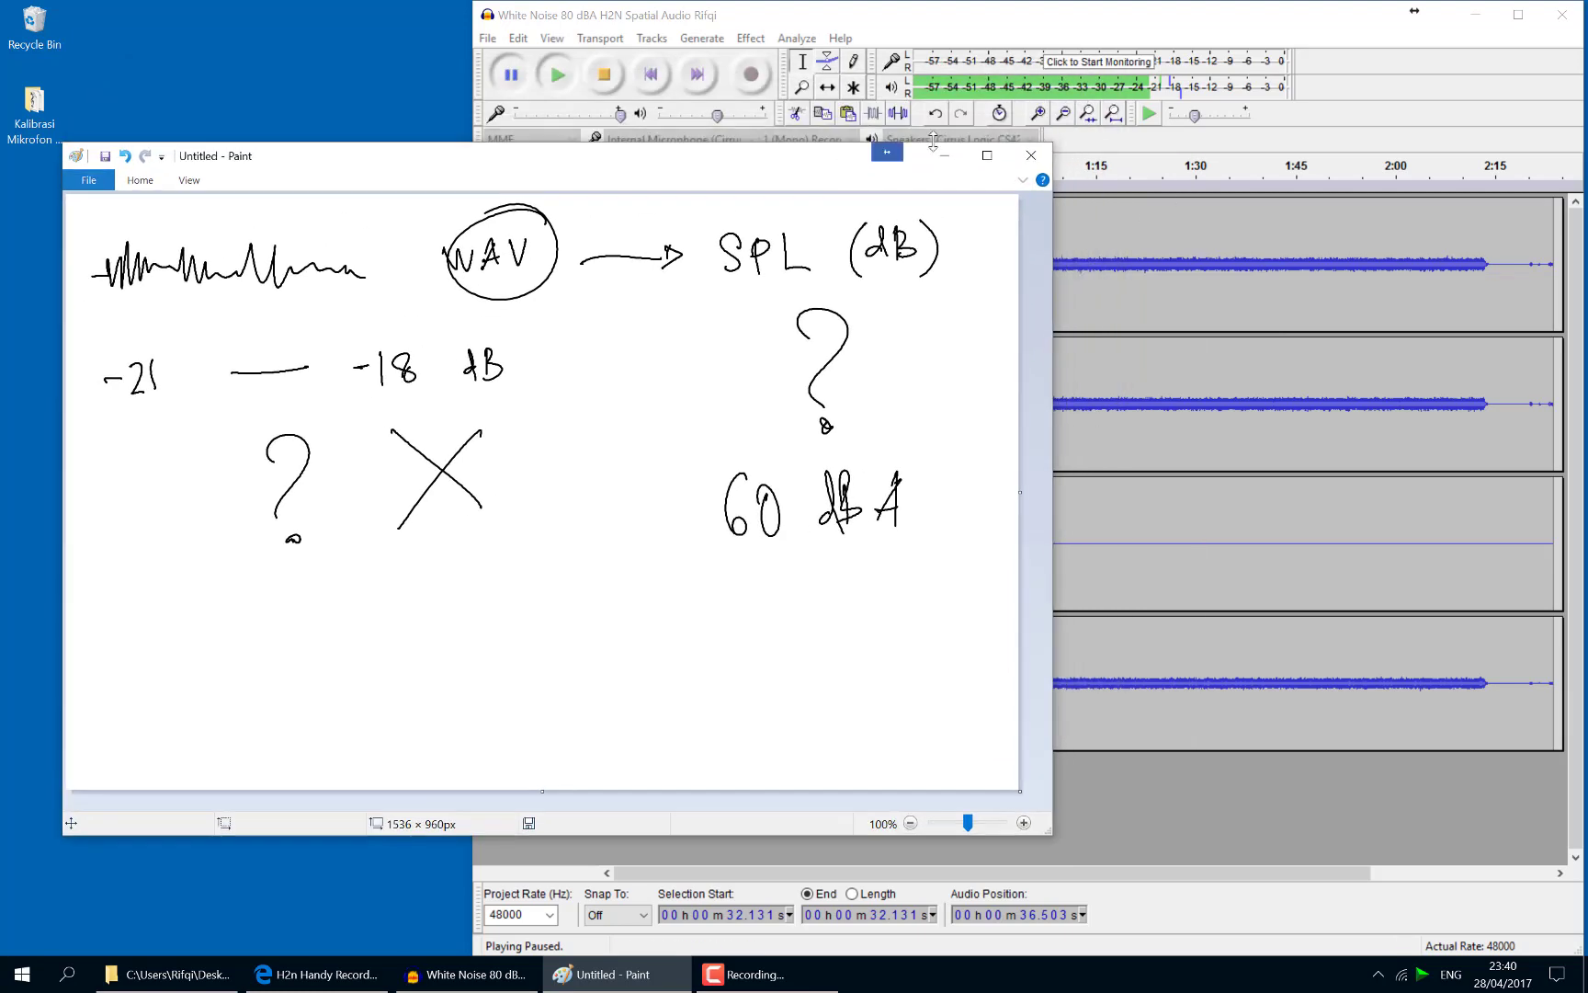
Draw a small pair of axes in Paint below the arrow, marked 0 at the origin and +, 50 and 90 vertically
{"action": "left_click", "coordinate": [1107, 25]}
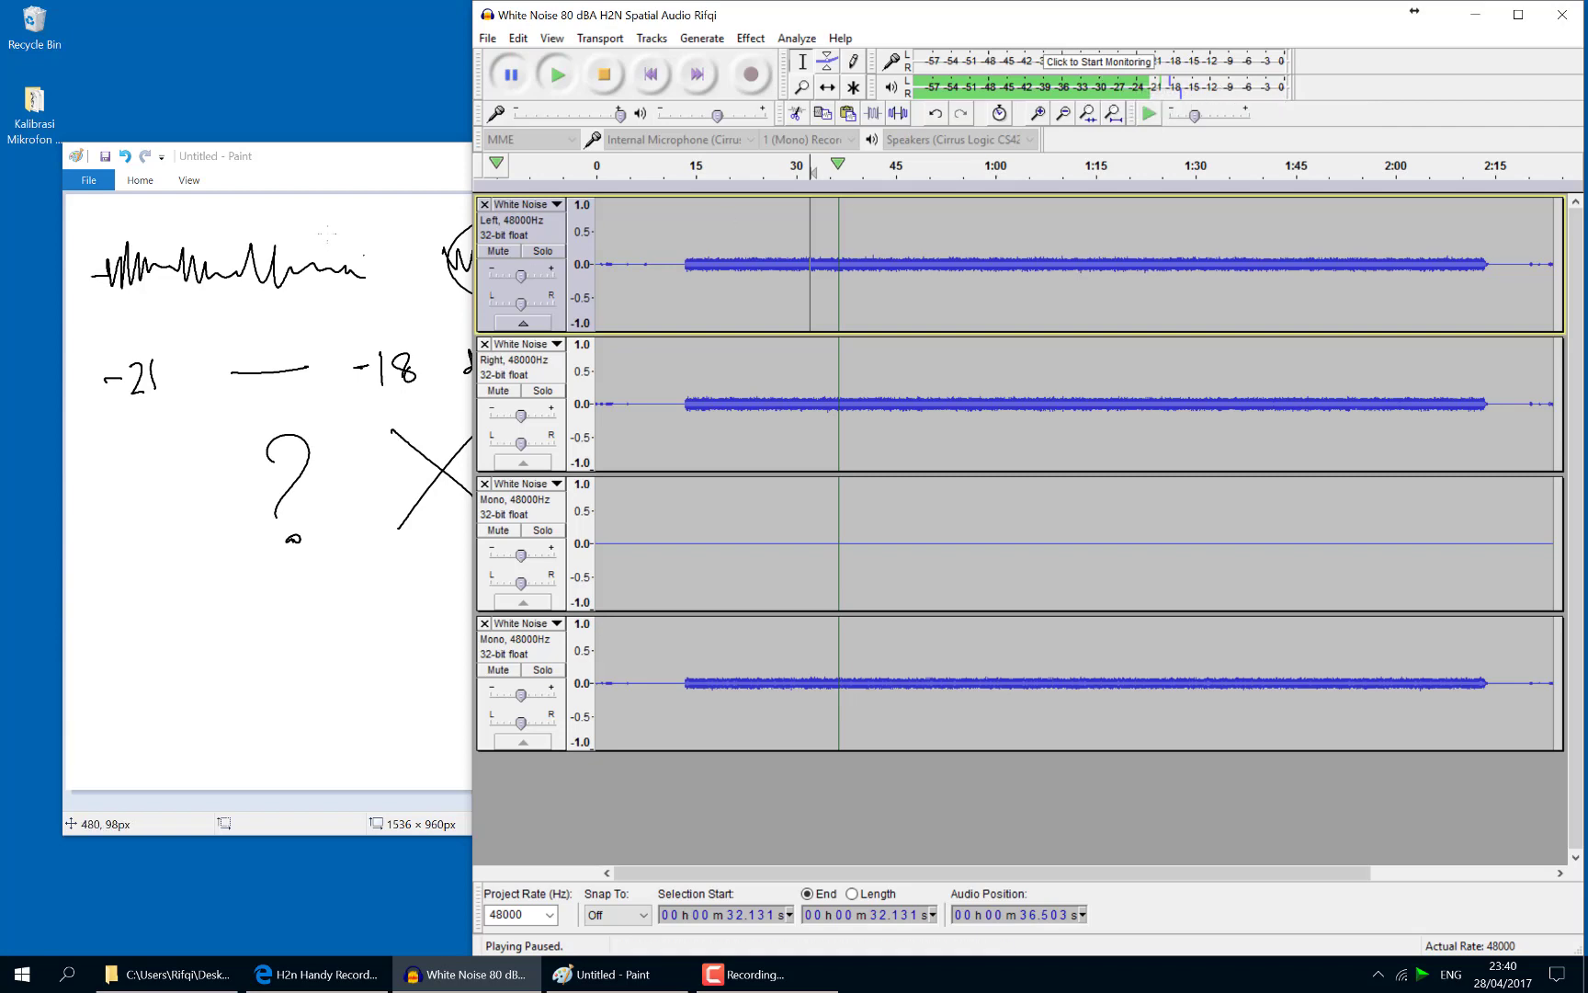
{"action": "left_click", "coordinate": [361, 181]}
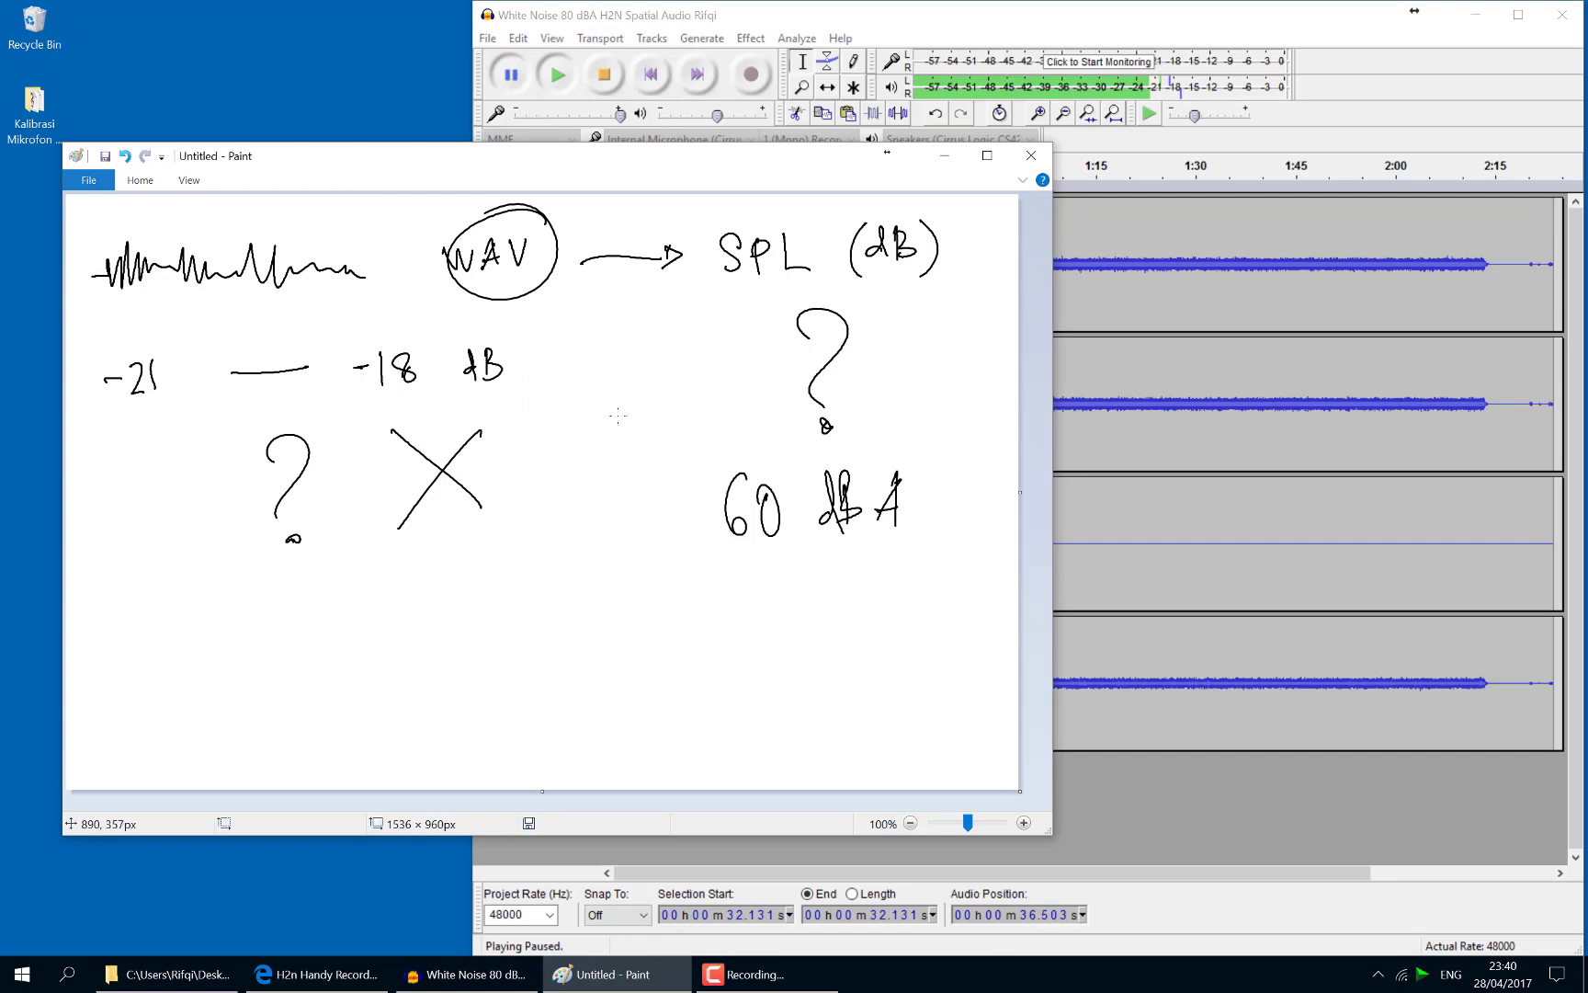
{"action": "mouse_move", "coordinate": [617, 415]}
{"action": "left_mouse_down"}
{"action": "mouse_move", "coordinate": [725, 402]}
{"action": "mouse_move", "coordinate": [629, 287]}
{"action": "left_mouse_up"}
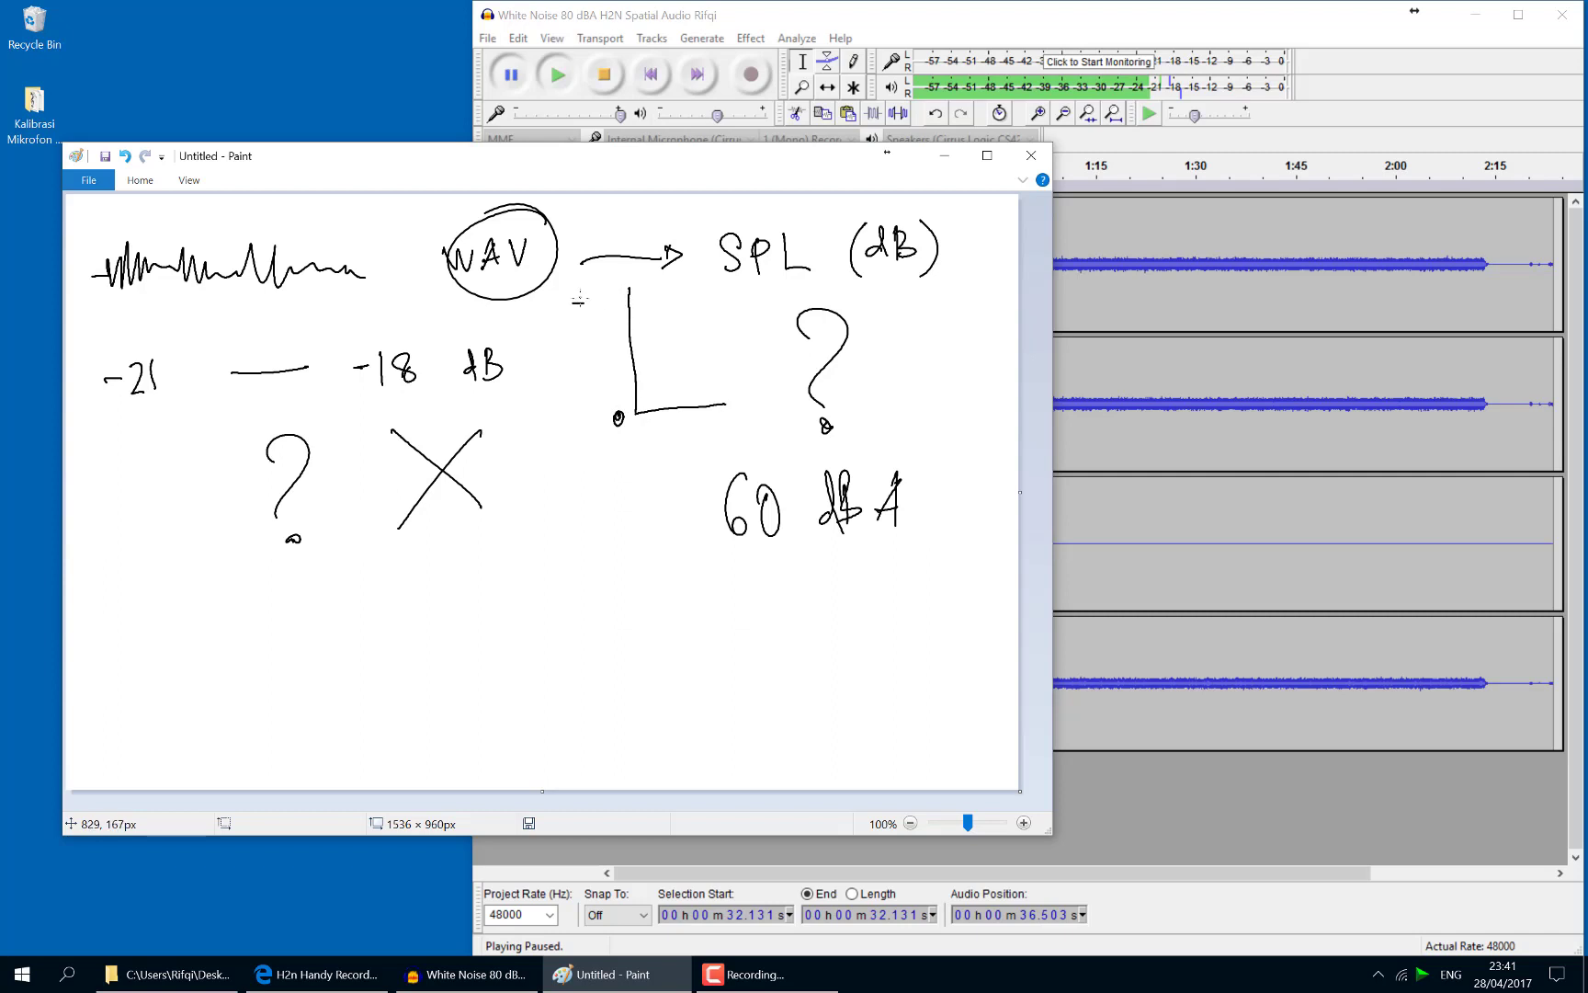
{"action": "left_click_drag", "start_coordinate": [602, 311], "coordinate": [604, 323]}
{"action": "left_click_drag", "start_coordinate": [613, 312], "coordinate": [620, 277]}
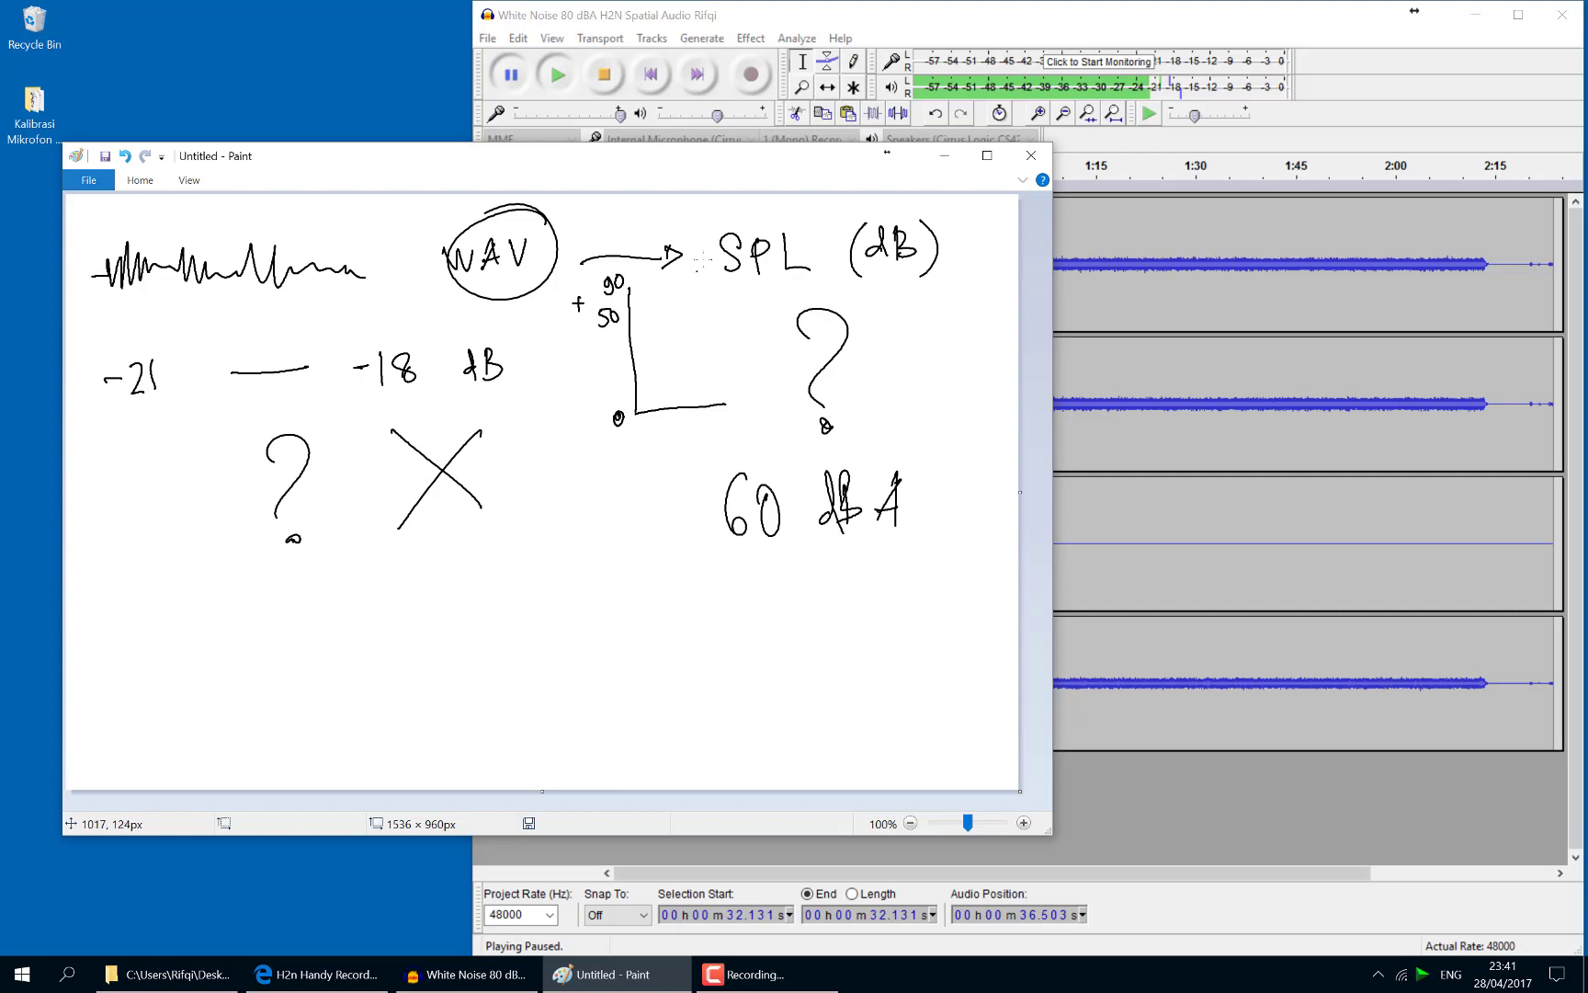
Minimize Paint and view the recordings in the "Kalibrasi Mikrofon 10 April 2017" folder
{"action": "left_click", "coordinate": [944, 155]}
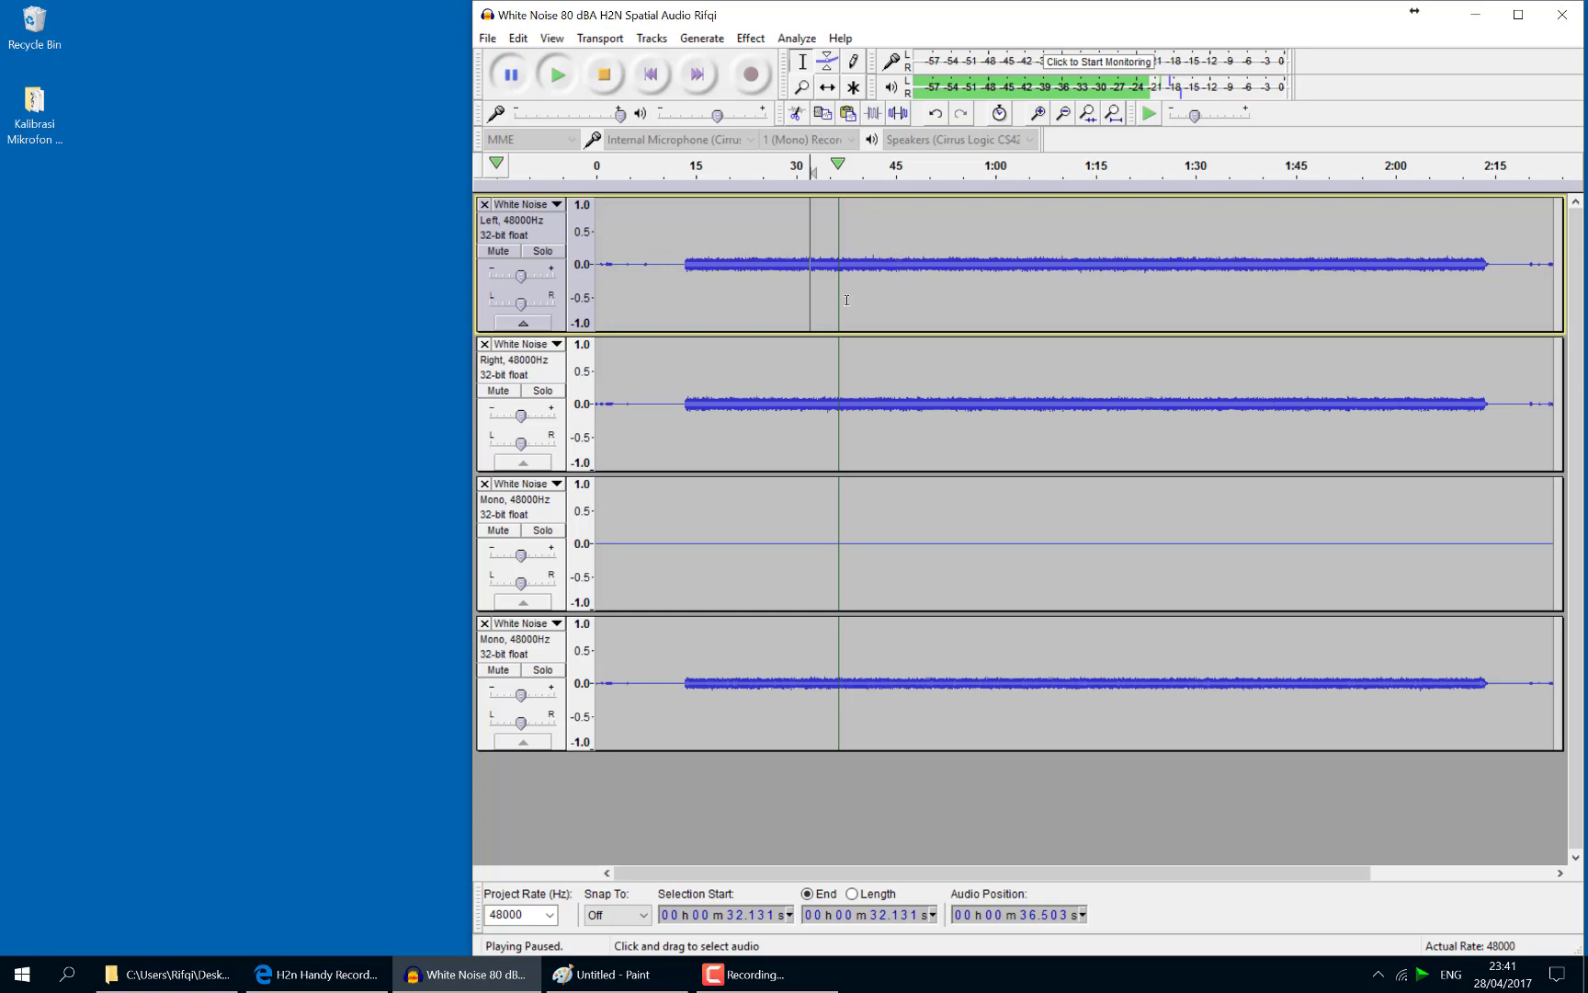
{"action": "left_click", "coordinate": [211, 971]}
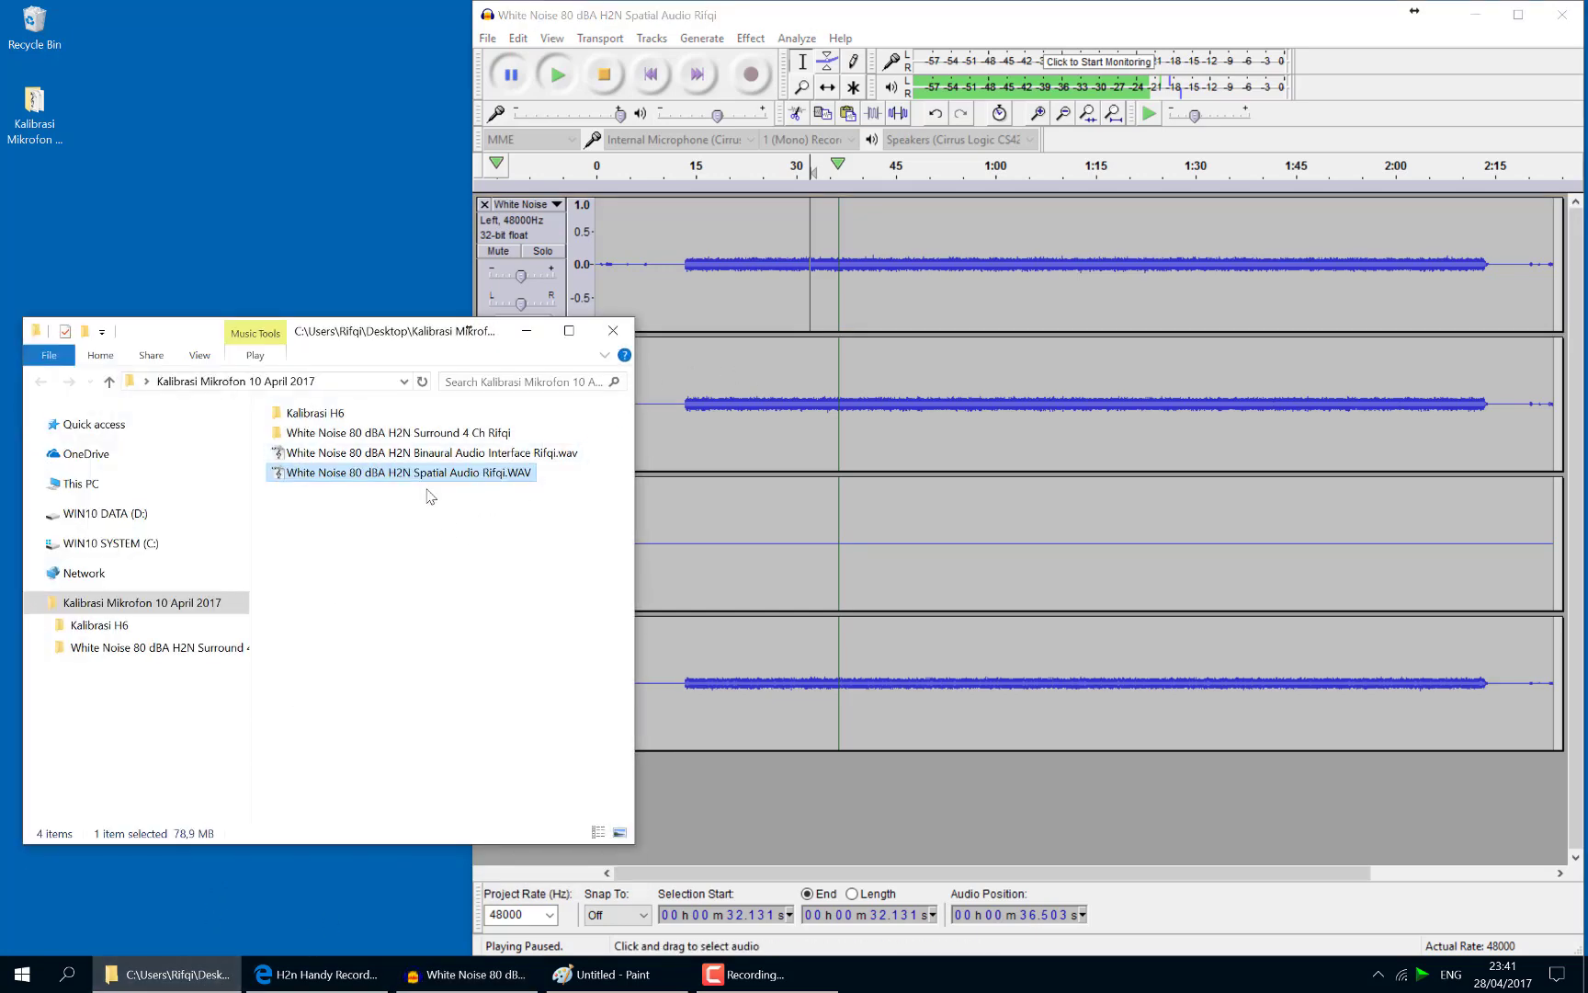
{"action": "left_click", "coordinate": [346, 507]}
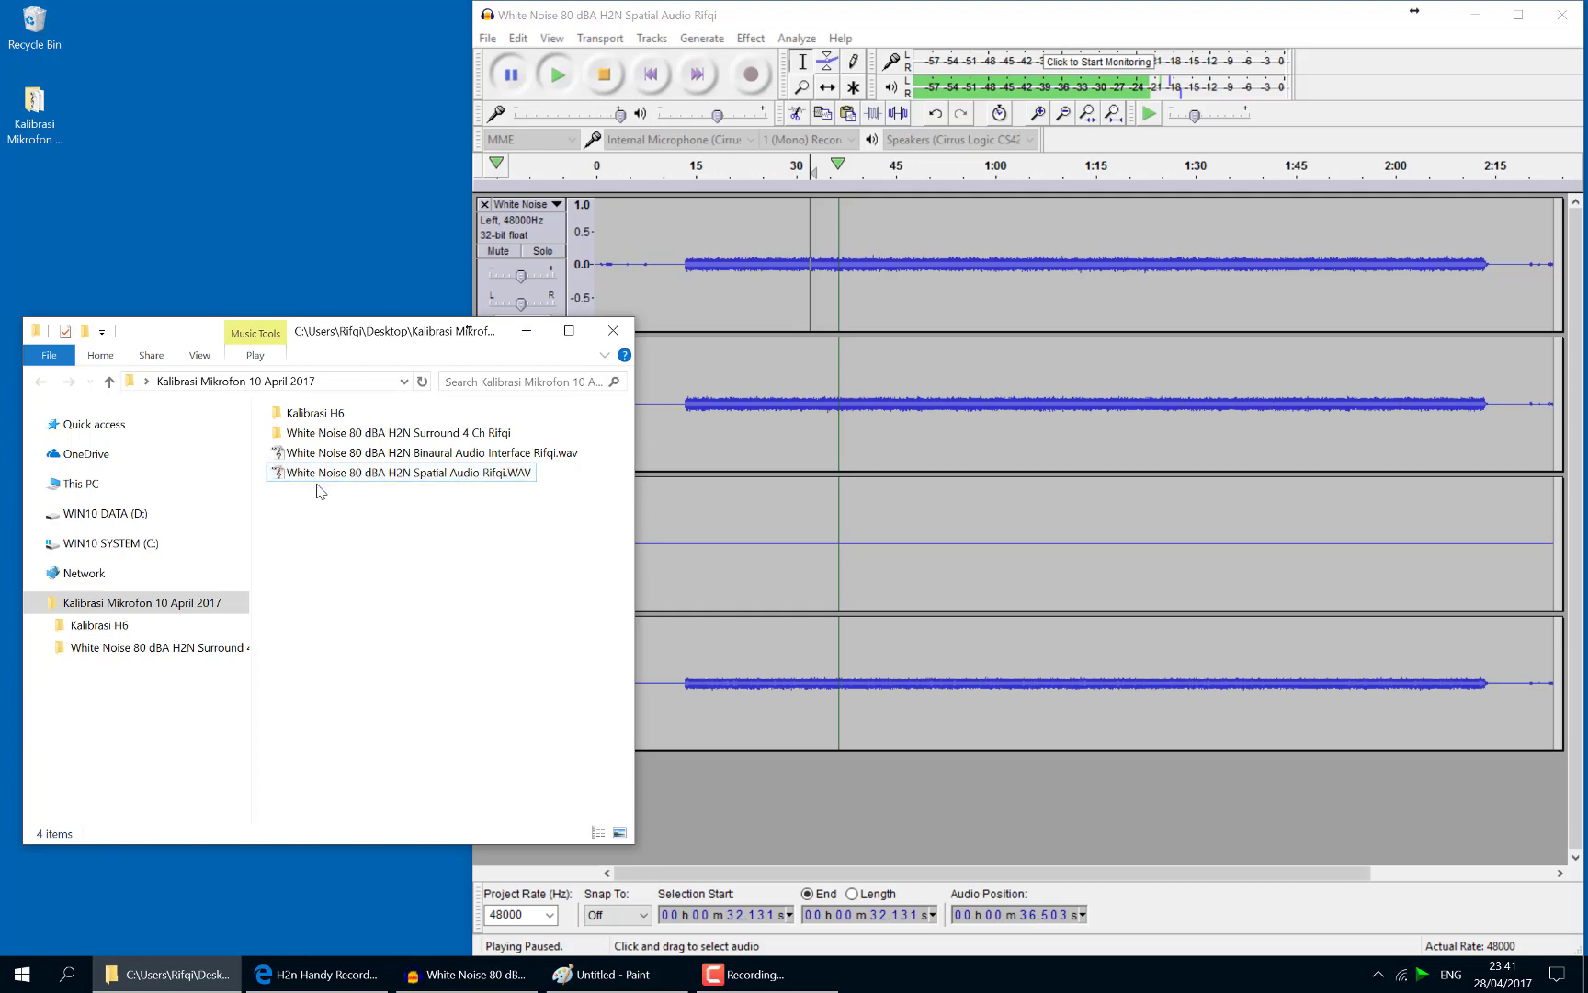
{"action": "left_click", "coordinate": [331, 972]}
{"action": "left_click", "coordinate": [333, 972]}
Return to Paint and start a new blank drawing without saving the current sketch
{"action": "left_click", "coordinate": [590, 982]}
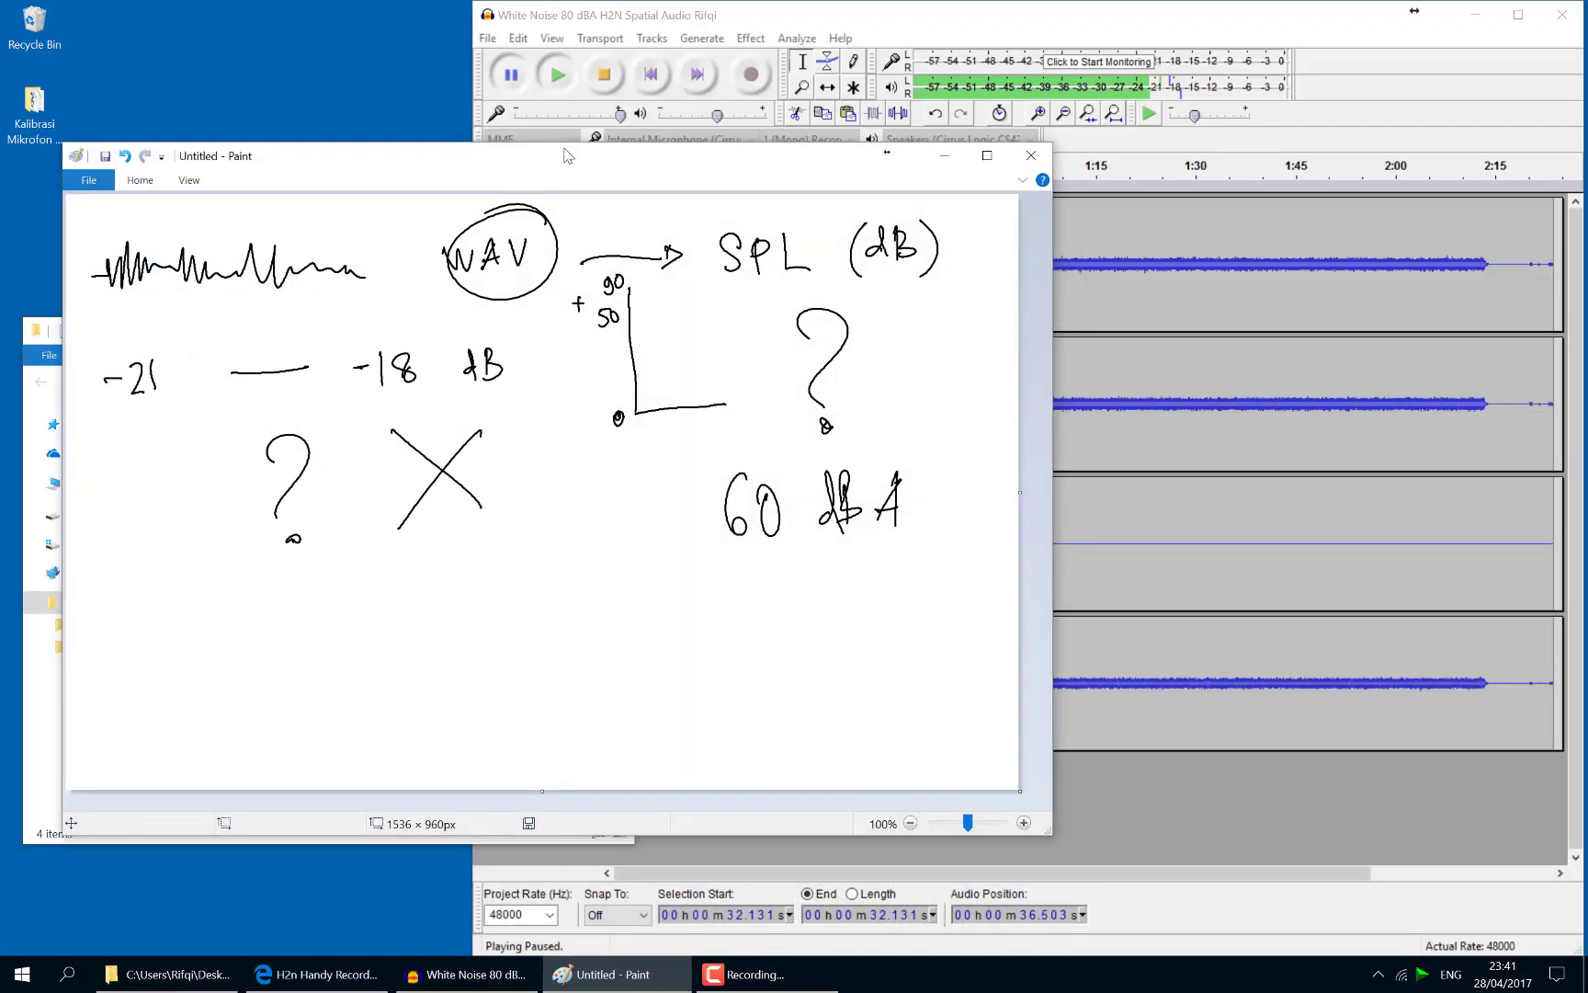
{"action": "left_click_drag", "start_coordinate": [562, 150], "coordinate": [731, 133]}
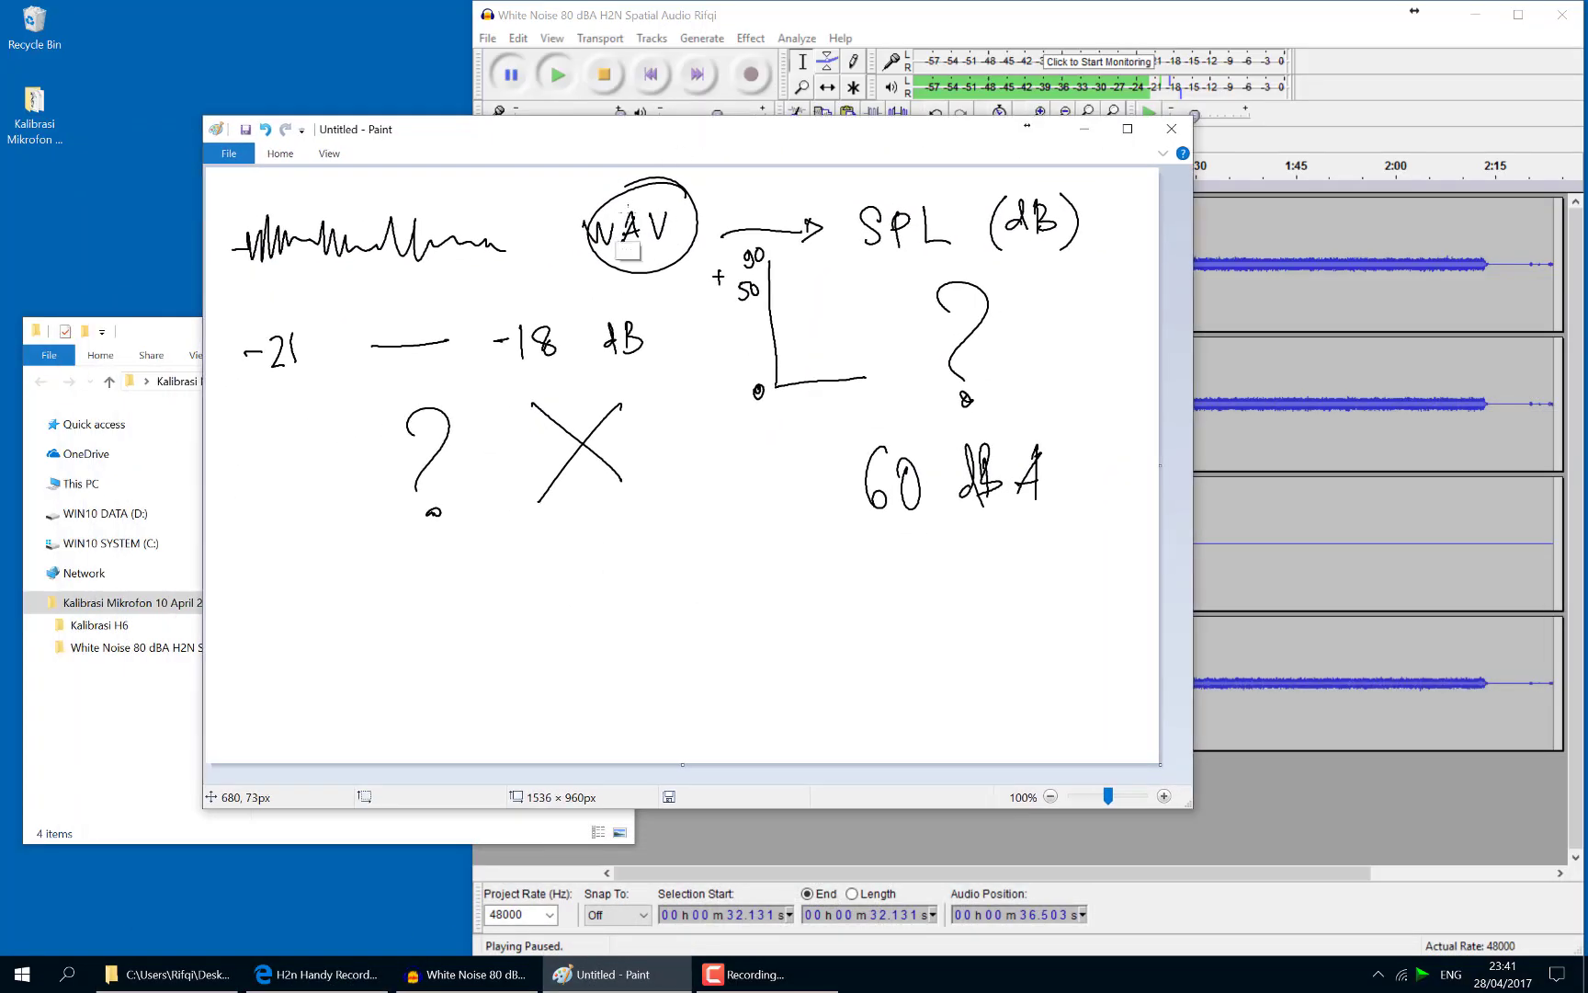
{"action": "key", "text": "ctrl+n"}
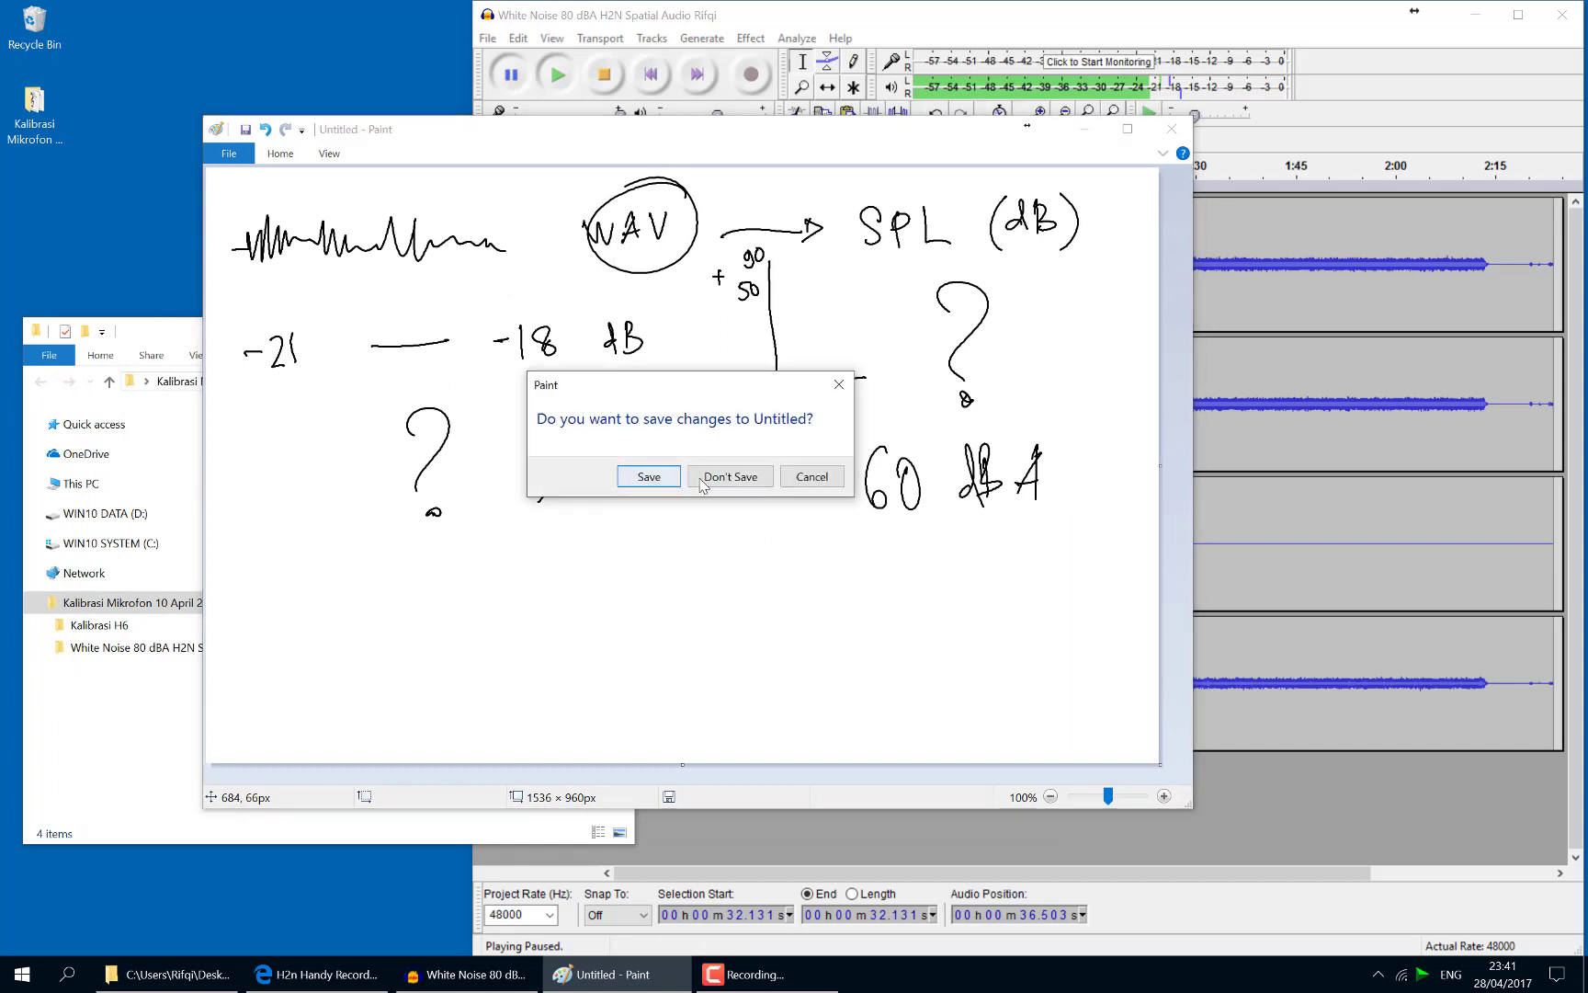
{"action": "left_click", "coordinate": [708, 473]}
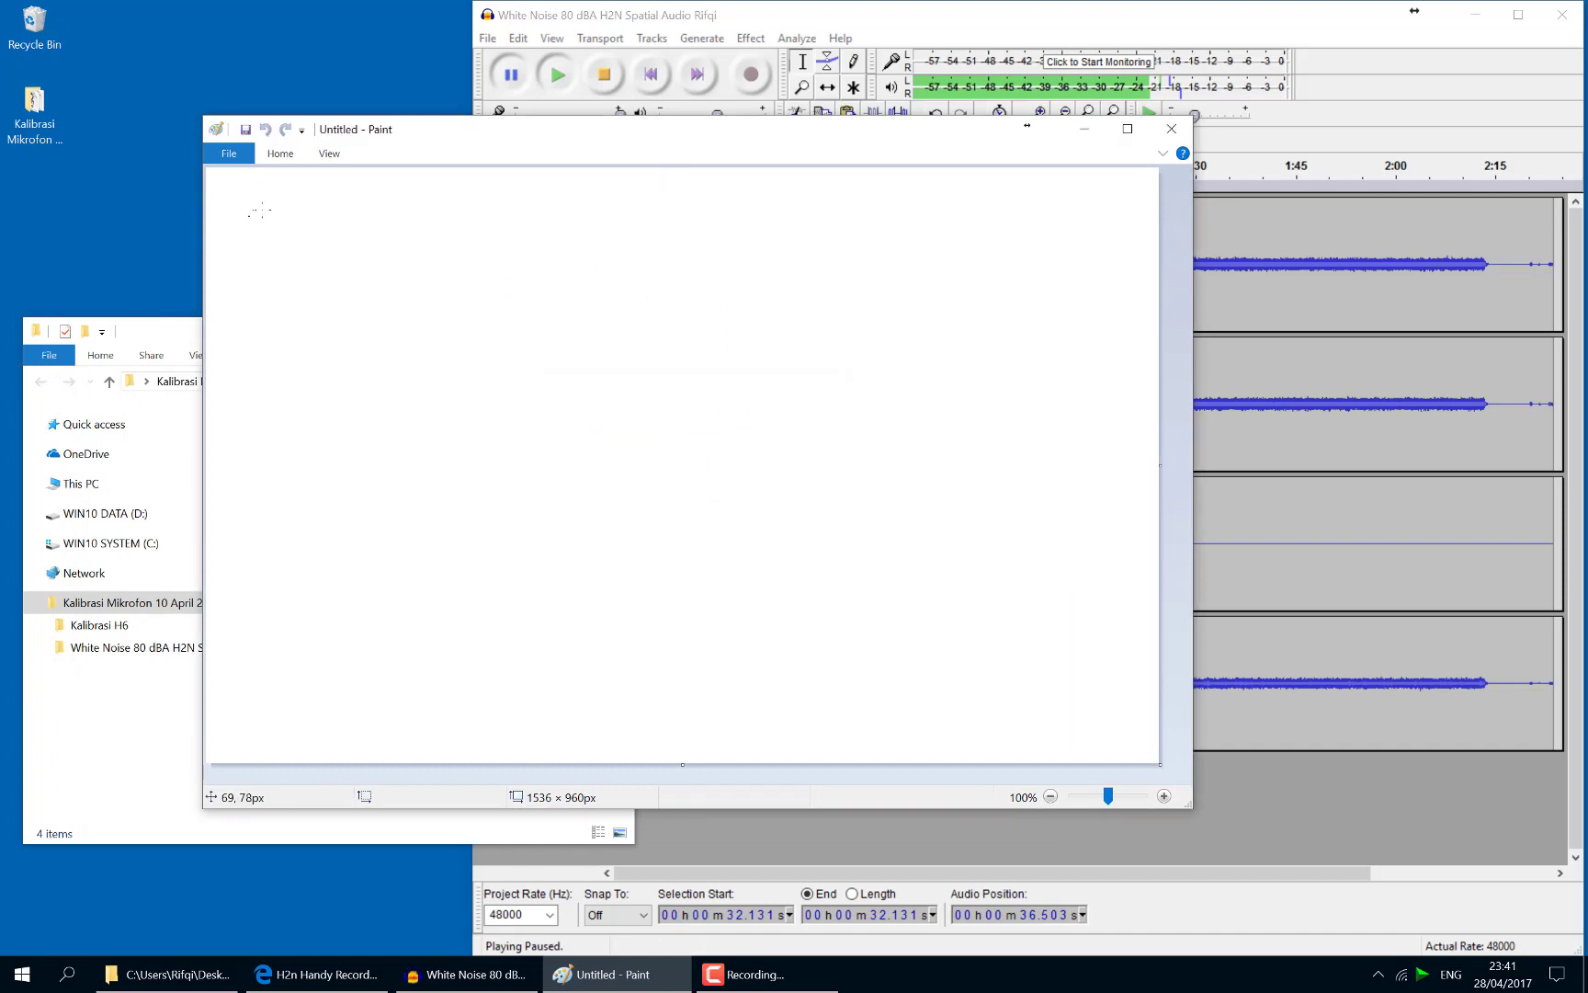
{"action": "mouse_move", "coordinate": [438, 129]}
{"action": "left_mouse_down"}
{"action": "mouse_move", "coordinate": [575, 148]}
{"action": "mouse_move", "coordinate": [545, 145]}
{"action": "left_mouse_up"}
Write "WN" in the upper-left corner of the canvas, undoing a mistaken second letter
{"action": "mouse_move", "coordinate": [373, 215]}
{"action": "left_mouse_down"}
{"action": "mouse_move", "coordinate": [375, 230]}
{"action": "mouse_move", "coordinate": [405, 210]}
{"action": "mouse_move", "coordinate": [415, 236]}
{"action": "left_mouse_up"}
{"action": "left_click_drag", "start_coordinate": [415, 223], "coordinate": [429, 237]}
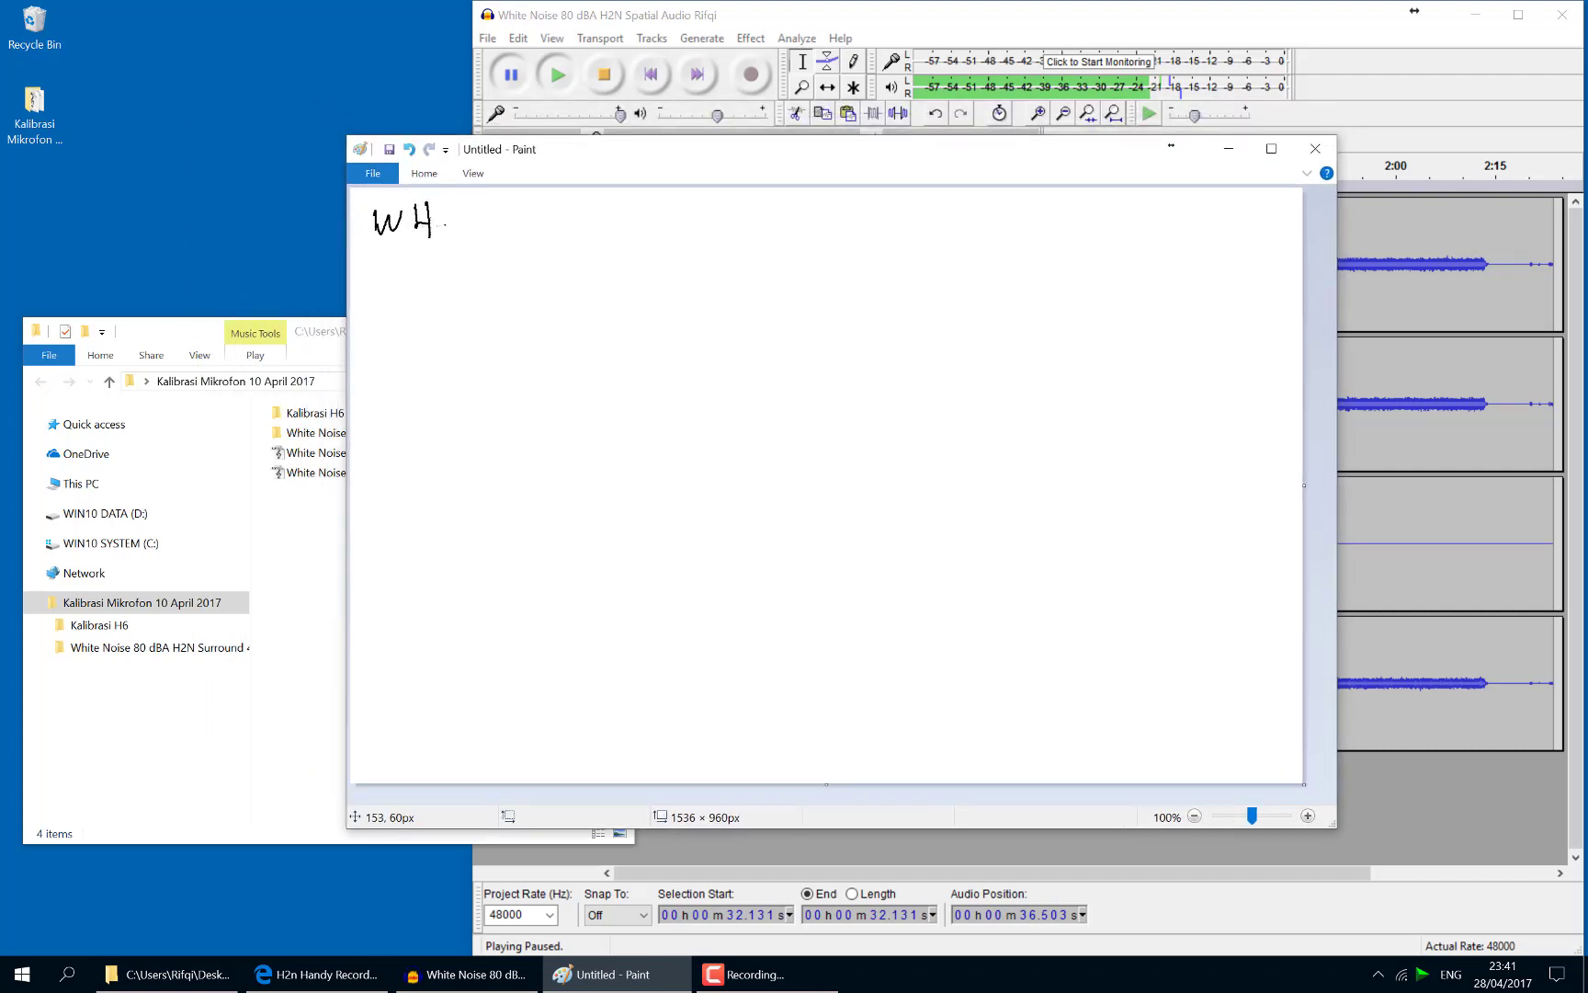
{"action": "key", "text": "ctrl+z"}
{"action": "key", "text": "ctrl+z"}
{"action": "key", "text": "ctrl+z"}
{"action": "left_click_drag", "start_coordinate": [416, 231], "coordinate": [437, 204]}
Draw a small loudspeaker with short sound rays beside "WN"
{"action": "mouse_move", "coordinate": [573, 235]}
{"action": "left_mouse_down"}
{"action": "mouse_move", "coordinate": [542, 262]}
{"action": "mouse_move", "coordinate": [571, 283]}
{"action": "left_mouse_up"}
{"action": "mouse_move", "coordinate": [560, 231]}
{"action": "left_mouse_down"}
{"action": "mouse_move", "coordinate": [566, 245]}
{"action": "mouse_move", "coordinate": [546, 250]}
{"action": "mouse_move", "coordinate": [591, 233]}
{"action": "left_mouse_up"}
{"action": "left_click_drag", "start_coordinate": [605, 250], "coordinate": [593, 251]}
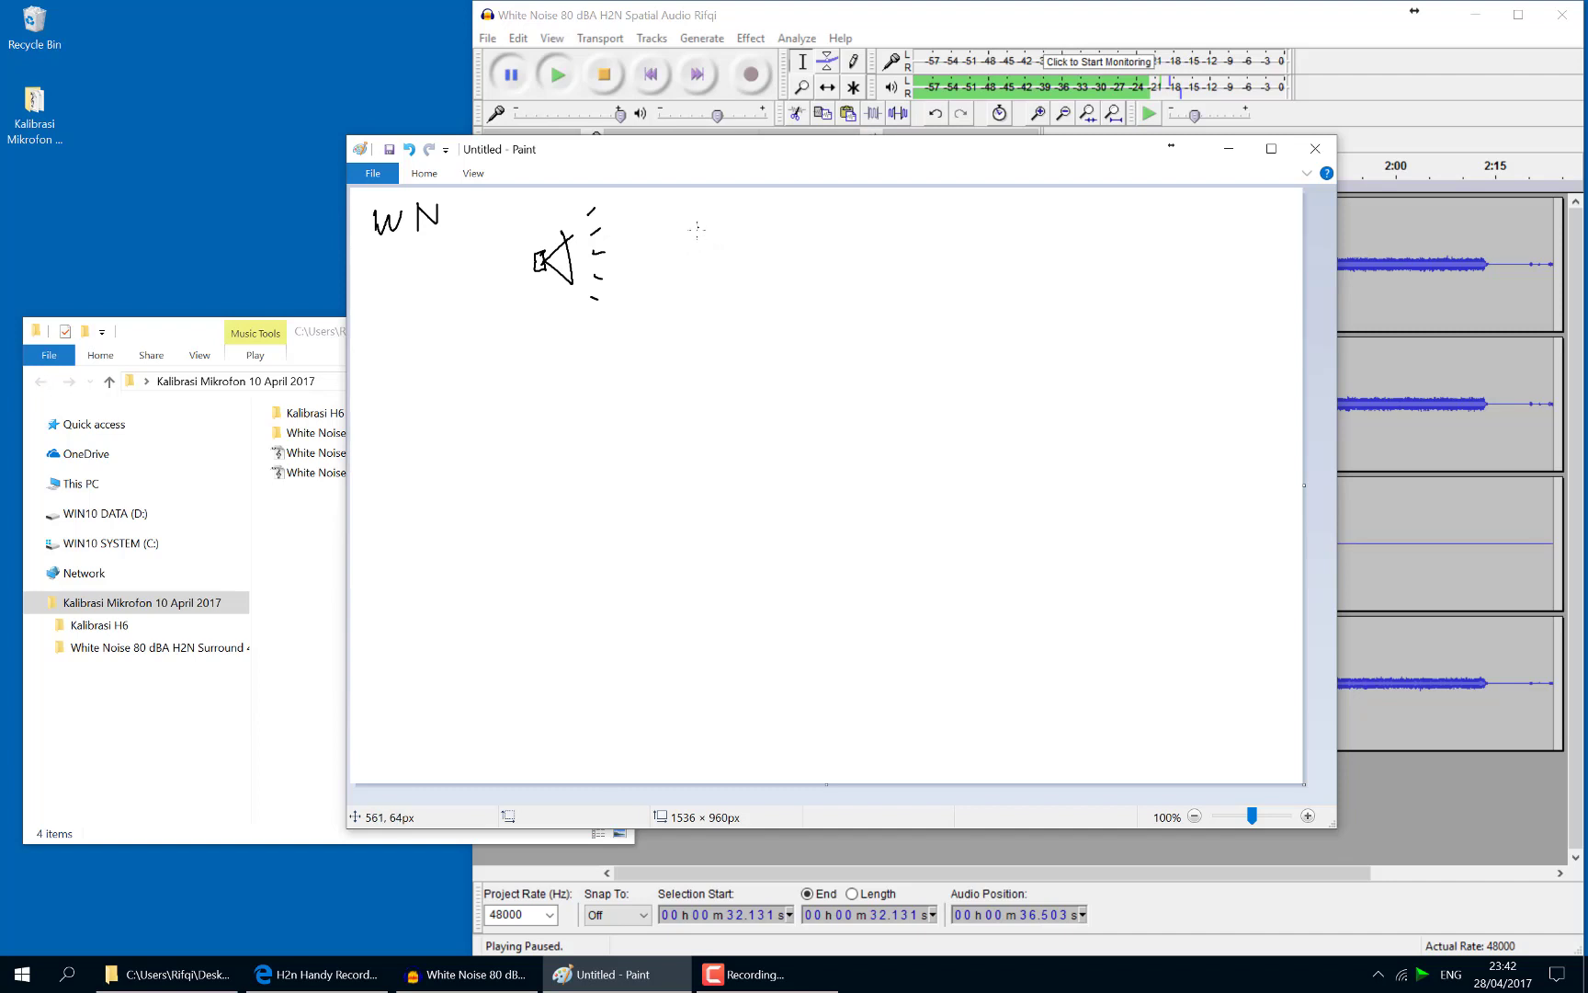
Write "flat frekuensi" beside the loudspeaker sketch
{"action": "mouse_move", "coordinate": [700, 215]}
{"action": "left_mouse_down"}
{"action": "mouse_move", "coordinate": [691, 276]}
{"action": "mouse_move", "coordinate": [699, 243]}
{"action": "left_mouse_up"}
{"action": "left_click_drag", "start_coordinate": [699, 250], "coordinate": [726, 253]}
{"action": "mouse_move", "coordinate": [719, 219]}
{"action": "left_mouse_down"}
{"action": "mouse_move", "coordinate": [722, 253]}
{"action": "mouse_move", "coordinate": [735, 233]}
{"action": "left_mouse_up"}
{"action": "left_click_drag", "start_coordinate": [817, 210], "coordinate": [813, 278]}
{"action": "left_click_drag", "start_coordinate": [804, 249], "coordinate": [940, 240]}
{"action": "left_click_drag", "start_coordinate": [941, 215], "coordinate": [939, 232]}
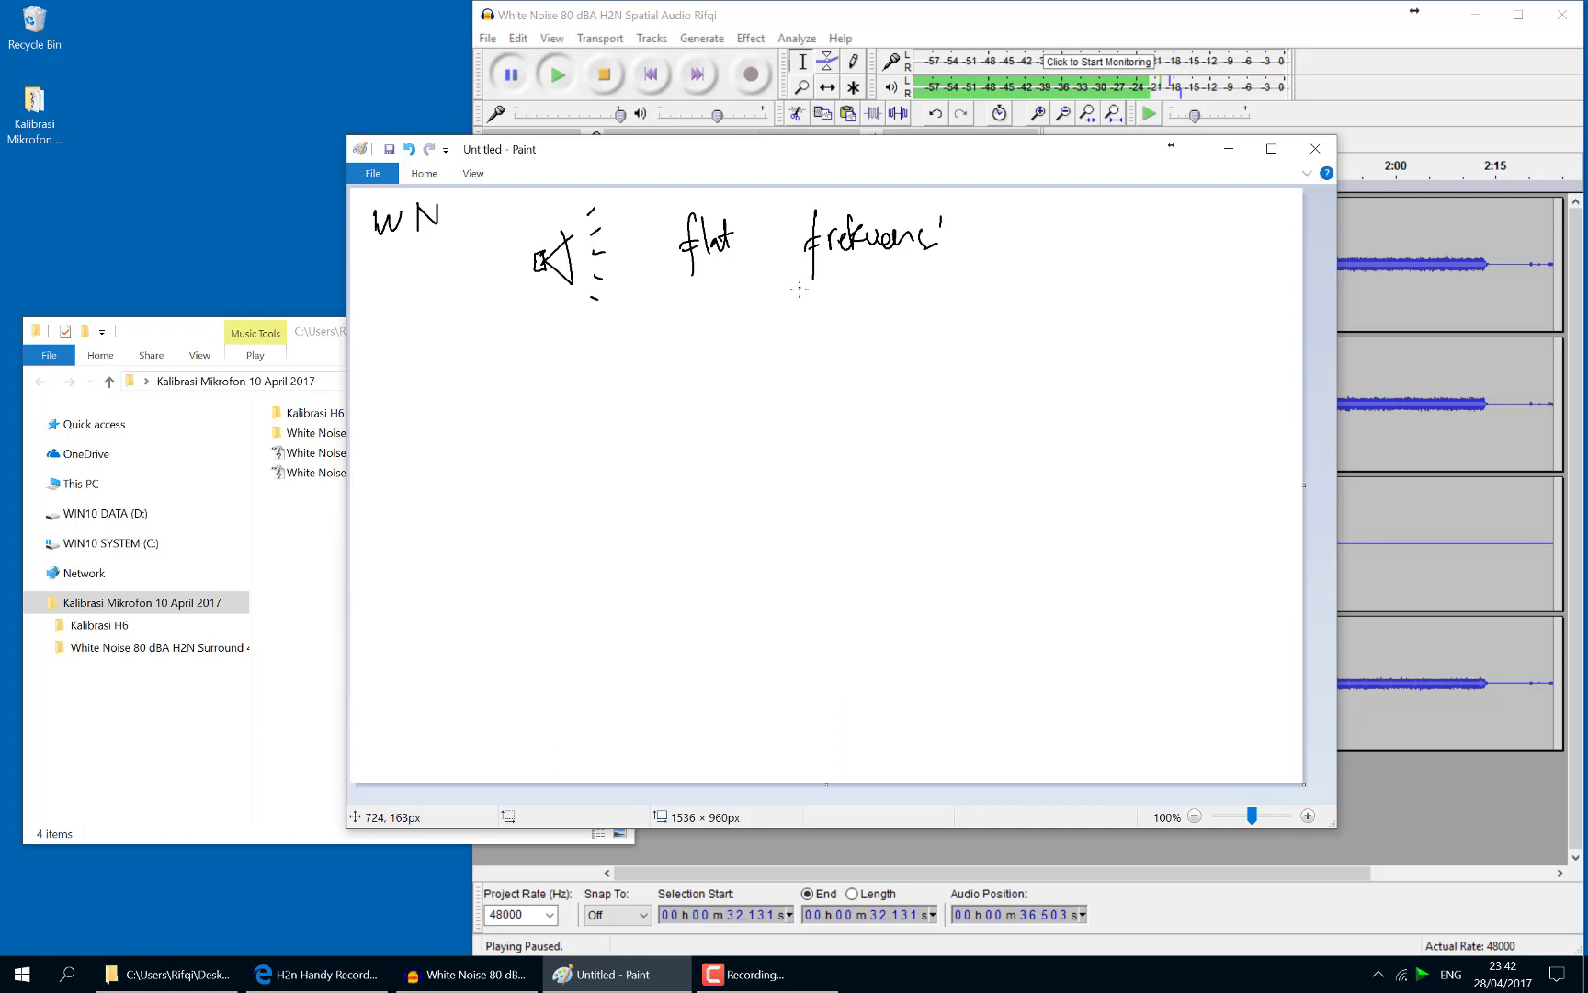
Draw a graph below "frekuensi" with axes labelled "Level" and "frekuensi", a nearly flat wavy line and hatching beneath it
{"action": "mouse_move", "coordinate": [799, 287]}
{"action": "left_mouse_down"}
{"action": "mouse_move", "coordinate": [808, 370]}
{"action": "mouse_move", "coordinate": [993, 375]}
{"action": "left_mouse_up"}
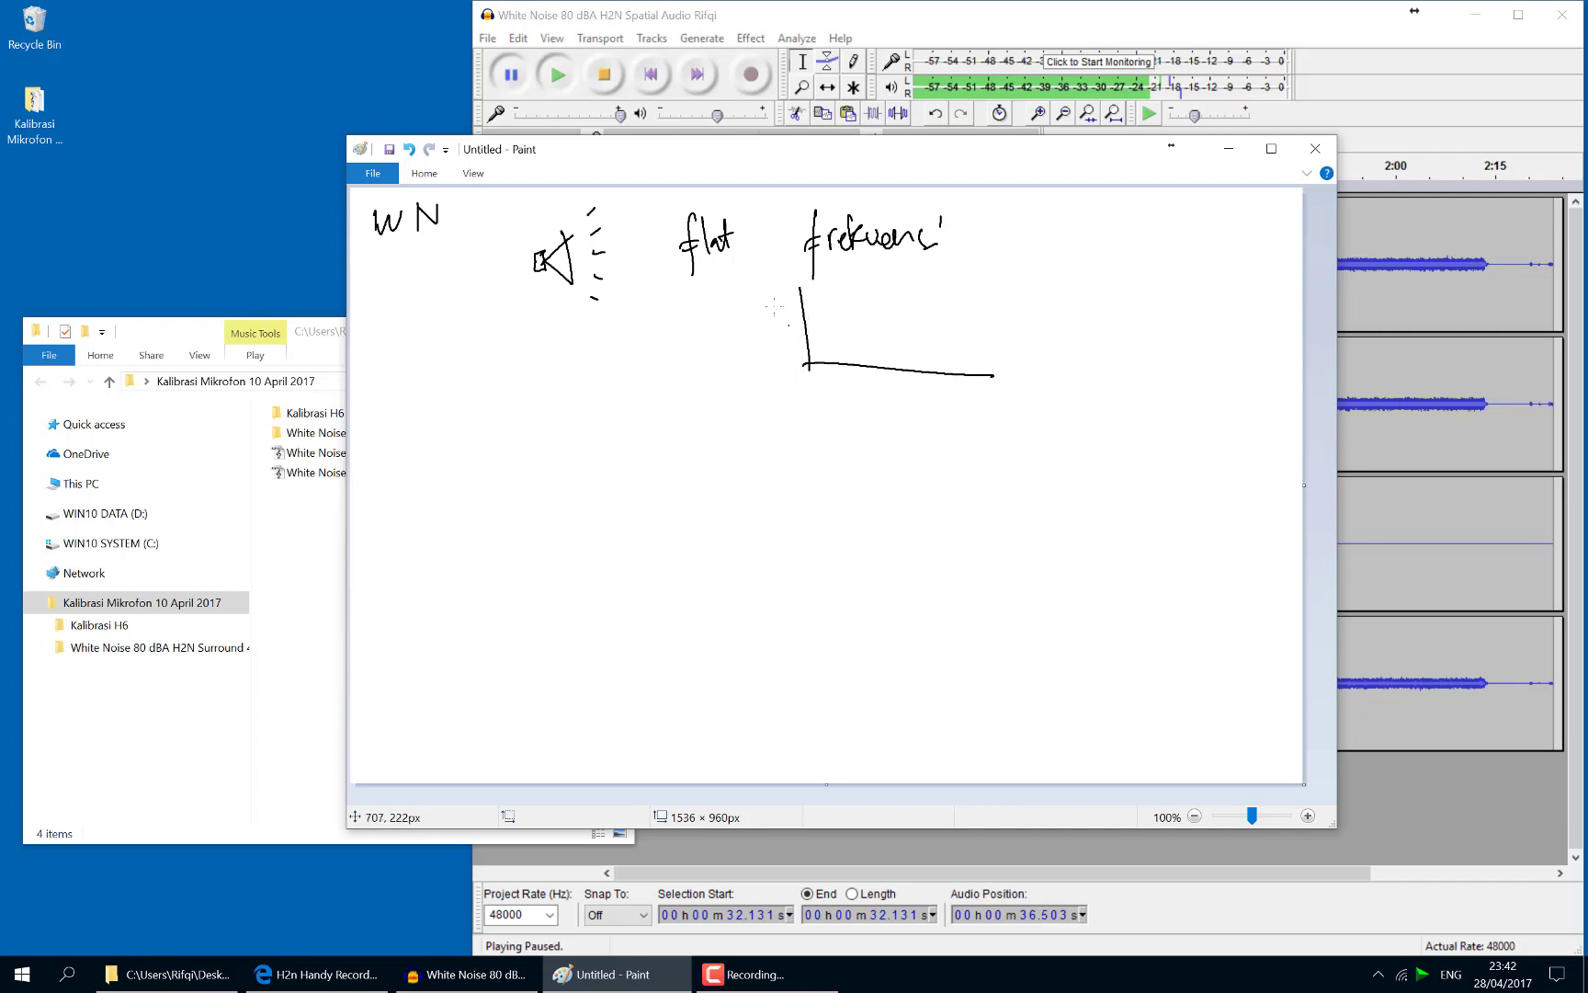
{"action": "mouse_move", "coordinate": [756, 283]}
{"action": "left_mouse_down"}
{"action": "mouse_move", "coordinate": [756, 307]}
{"action": "mouse_move", "coordinate": [798, 278]}
{"action": "left_mouse_up"}
{"action": "mouse_move", "coordinate": [876, 372]}
{"action": "left_mouse_down"}
{"action": "mouse_move", "coordinate": [863, 425]}
{"action": "mouse_move", "coordinate": [876, 396]}
{"action": "mouse_move", "coordinate": [960, 398]}
{"action": "left_mouse_up"}
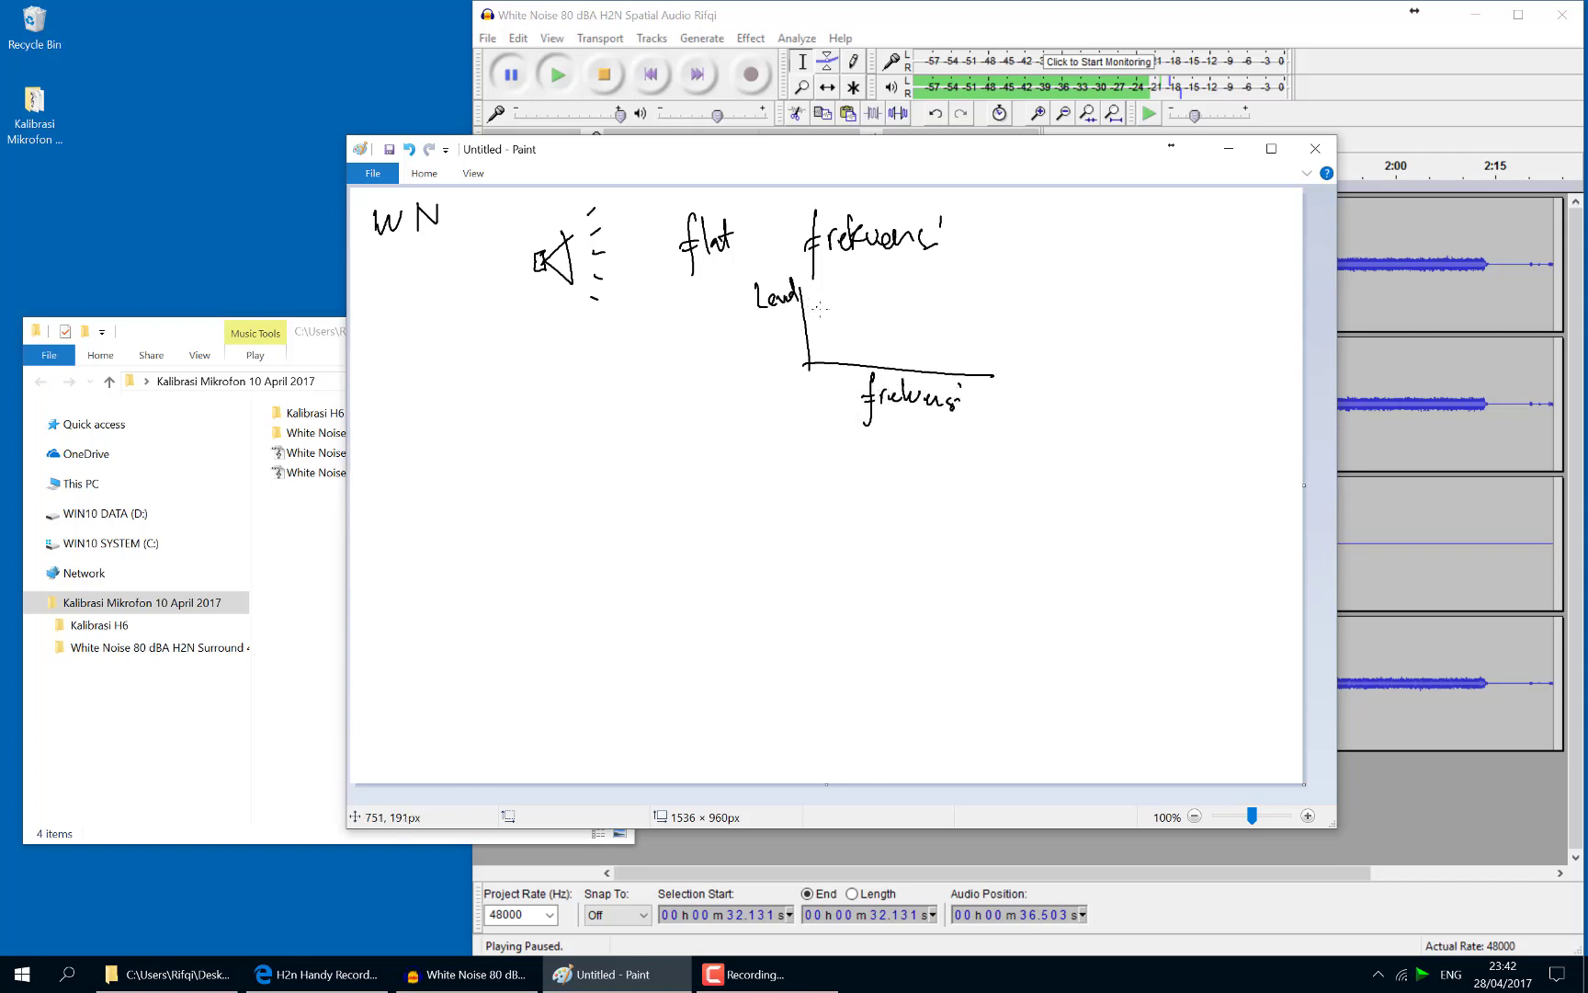
{"action": "left_click_drag", "start_coordinate": [806, 304], "coordinate": [1022, 314]}
{"action": "mouse_move", "coordinate": [819, 300]}
{"action": "left_mouse_down"}
{"action": "mouse_move", "coordinate": [832, 345]}
{"action": "mouse_move", "coordinate": [866, 308]}
{"action": "mouse_move", "coordinate": [896, 313]}
{"action": "mouse_move", "coordinate": [901, 362]}
{"action": "mouse_move", "coordinate": [976, 322]}
{"action": "mouse_move", "coordinate": [998, 331]}
{"action": "mouse_move", "coordinate": [996, 371]}
{"action": "left_mouse_up"}
Write "Ruang Dengung" below "WN" on the canvas
{"action": "left_click_drag", "start_coordinate": [1048, 160], "coordinate": [913, 112]}
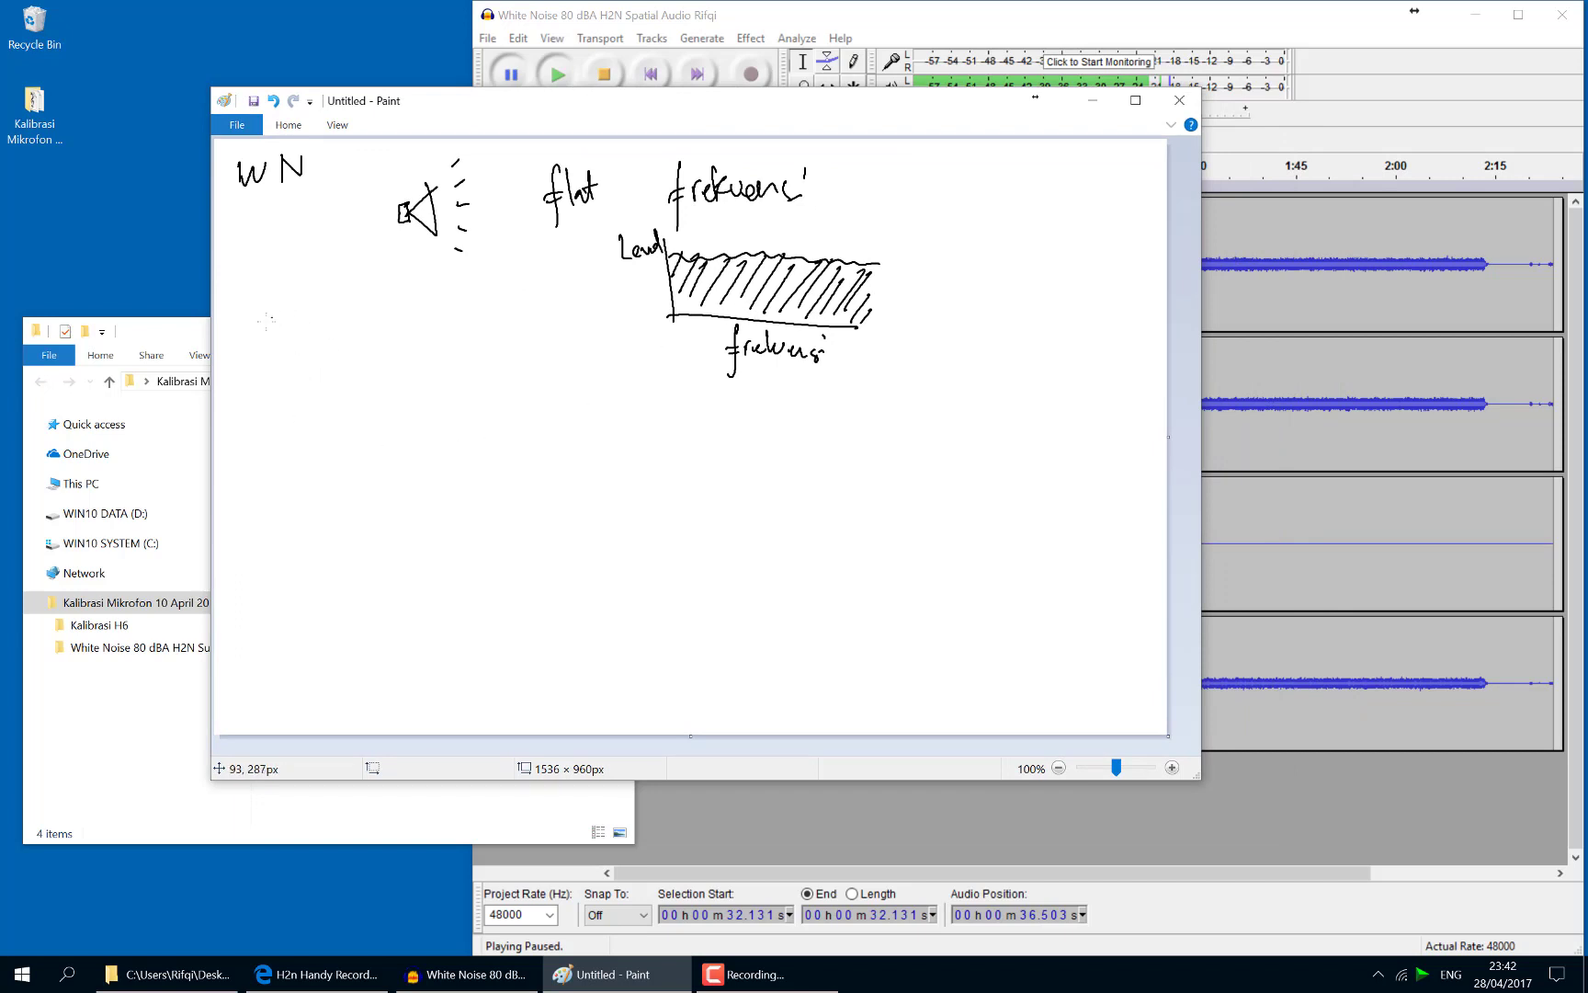
{"action": "mouse_move", "coordinate": [242, 315]}
{"action": "left_mouse_down"}
{"action": "mouse_move", "coordinate": [274, 339]}
{"action": "mouse_move", "coordinate": [315, 325]}
{"action": "mouse_move", "coordinate": [303, 355]}
{"action": "left_mouse_up"}
{"action": "mouse_move", "coordinate": [357, 306]}
{"action": "left_mouse_down"}
{"action": "mouse_move", "coordinate": [358, 333]}
{"action": "mouse_move", "coordinate": [447, 317]}
{"action": "mouse_move", "coordinate": [439, 329]}
{"action": "left_mouse_up"}
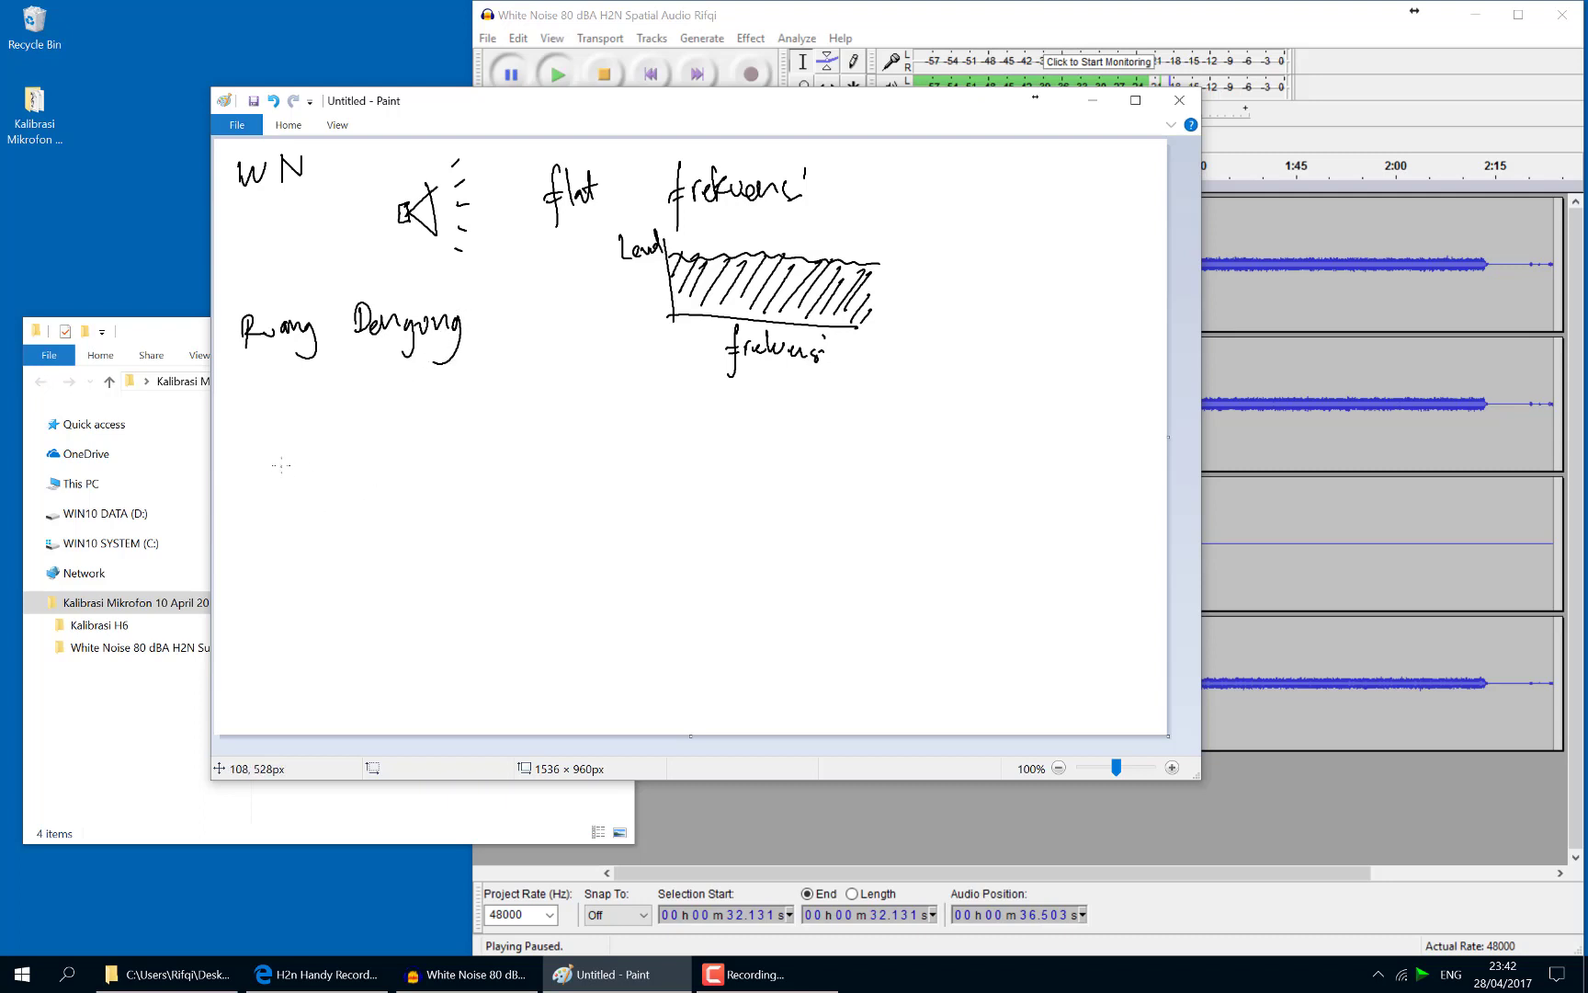
Draw an irregular box-shaped room in perspective, with its inner edges, below "Ruang Dengung"
{"action": "mouse_move", "coordinate": [264, 490]}
{"action": "left_mouse_down"}
{"action": "mouse_move", "coordinate": [324, 430]}
{"action": "mouse_move", "coordinate": [420, 451]}
{"action": "left_mouse_up"}
{"action": "mouse_move", "coordinate": [308, 491]}
{"action": "left_mouse_down"}
{"action": "mouse_move", "coordinate": [386, 490]}
{"action": "mouse_move", "coordinate": [406, 441]}
{"action": "mouse_move", "coordinate": [451, 487]}
{"action": "mouse_move", "coordinate": [417, 549]}
{"action": "left_mouse_up"}
{"action": "mouse_move", "coordinate": [372, 489]}
{"action": "left_mouse_down"}
{"action": "mouse_move", "coordinate": [401, 504]}
{"action": "mouse_move", "coordinate": [450, 486]}
{"action": "mouse_move", "coordinate": [390, 542]}
{"action": "mouse_move", "coordinate": [417, 550]}
{"action": "left_mouse_up"}
{"action": "mouse_move", "coordinate": [271, 492]}
{"action": "left_mouse_down"}
{"action": "mouse_move", "coordinate": [272, 565]}
{"action": "mouse_move", "coordinate": [385, 545]}
{"action": "left_mouse_up"}
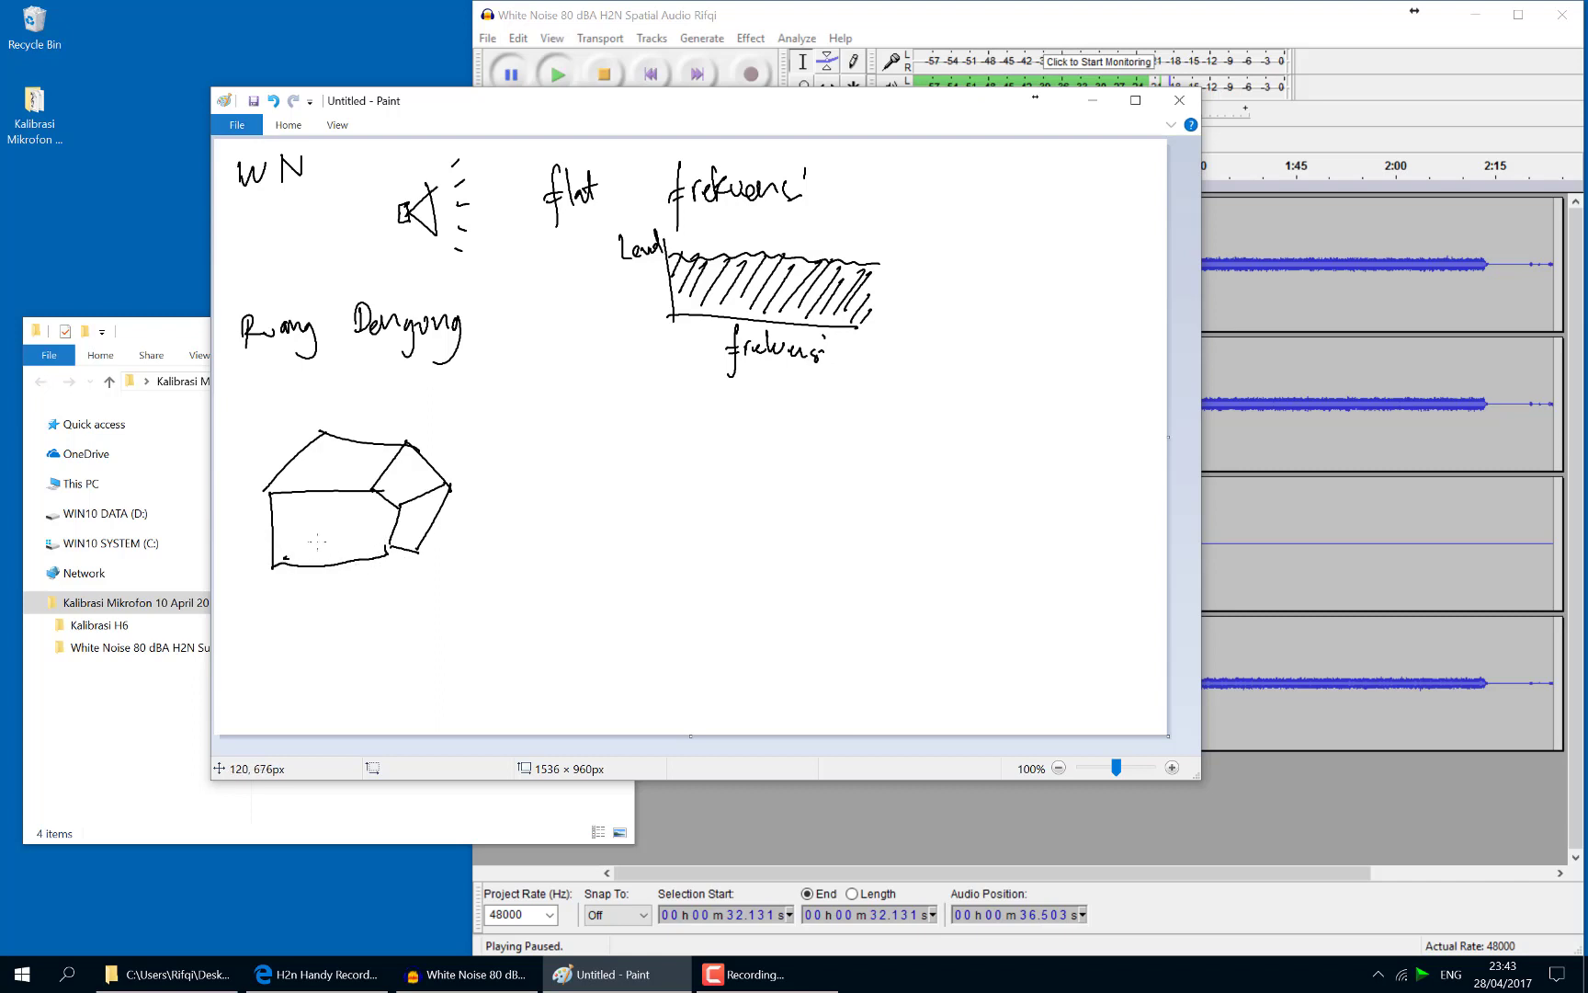
{"action": "left_click_drag", "start_coordinate": [283, 557], "coordinate": [327, 536]}
{"action": "left_click_drag", "start_coordinate": [328, 440], "coordinate": [328, 496]}
{"action": "mouse_move", "coordinate": [330, 509]}
{"action": "left_mouse_down"}
{"action": "mouse_move", "coordinate": [328, 545]}
{"action": "mouse_move", "coordinate": [412, 529]}
{"action": "mouse_move", "coordinate": [441, 488]}
{"action": "left_mouse_up"}
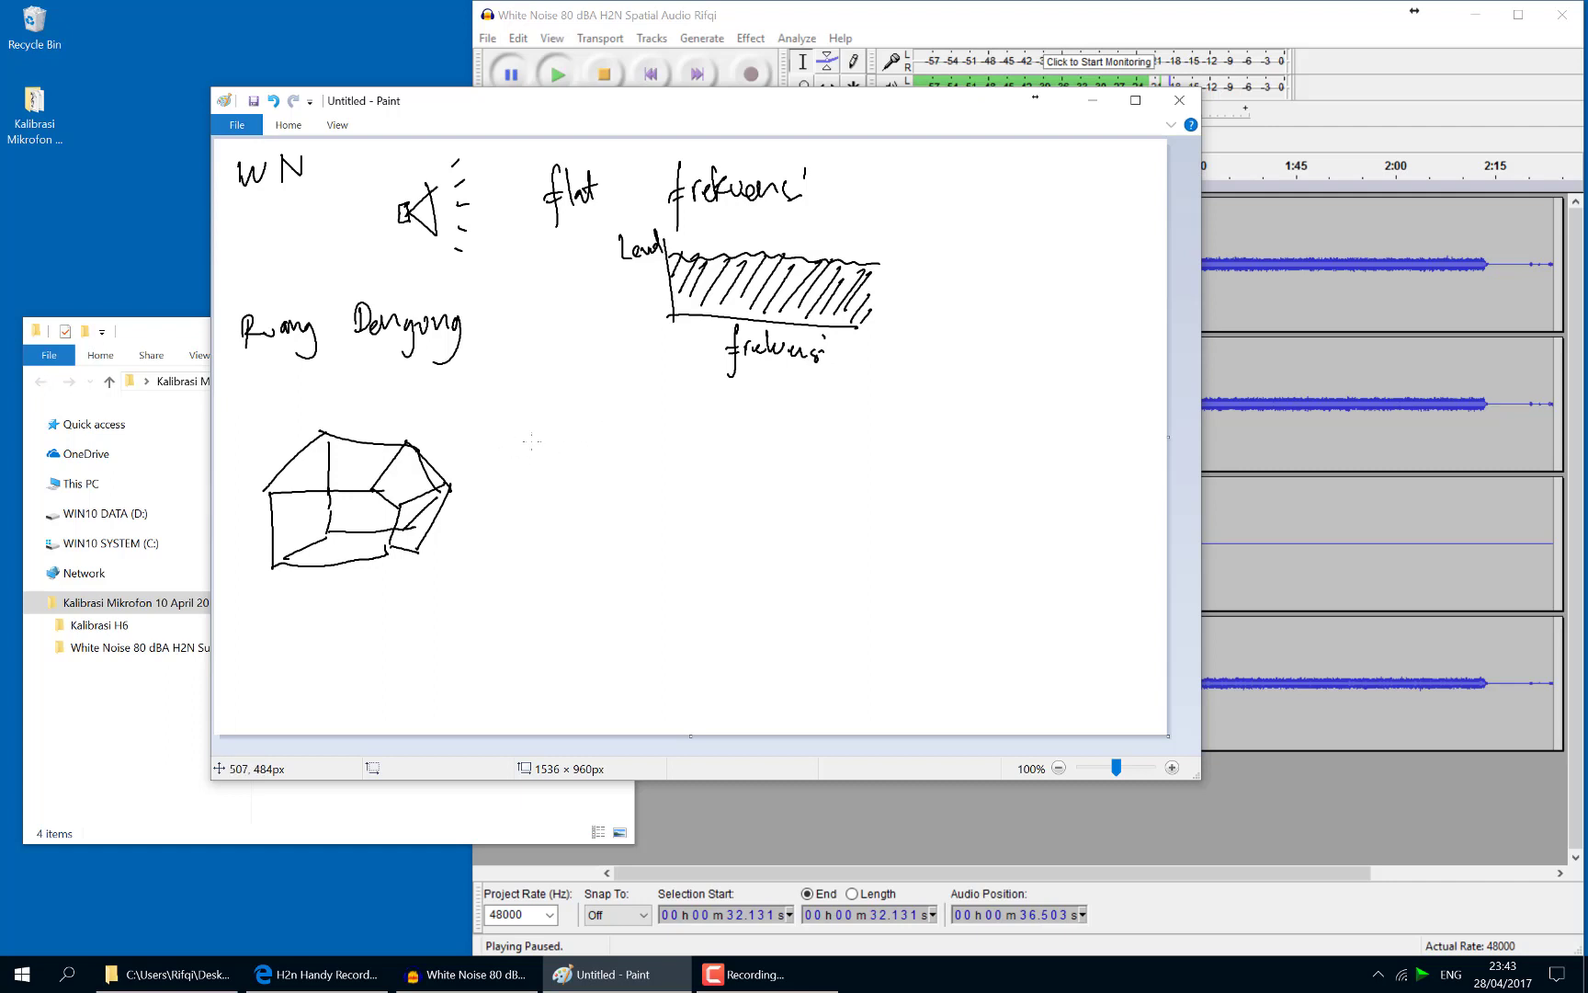
Write "kamar mandi" beside the room sketch, followed by a long, slightly wavy horizontal line, and shift the drawing window slightly up and left
{"action": "mouse_move", "coordinate": [511, 436]}
{"action": "left_mouse_down"}
{"action": "mouse_move", "coordinate": [531, 460]}
{"action": "mouse_move", "coordinate": [707, 454]}
{"action": "left_mouse_up"}
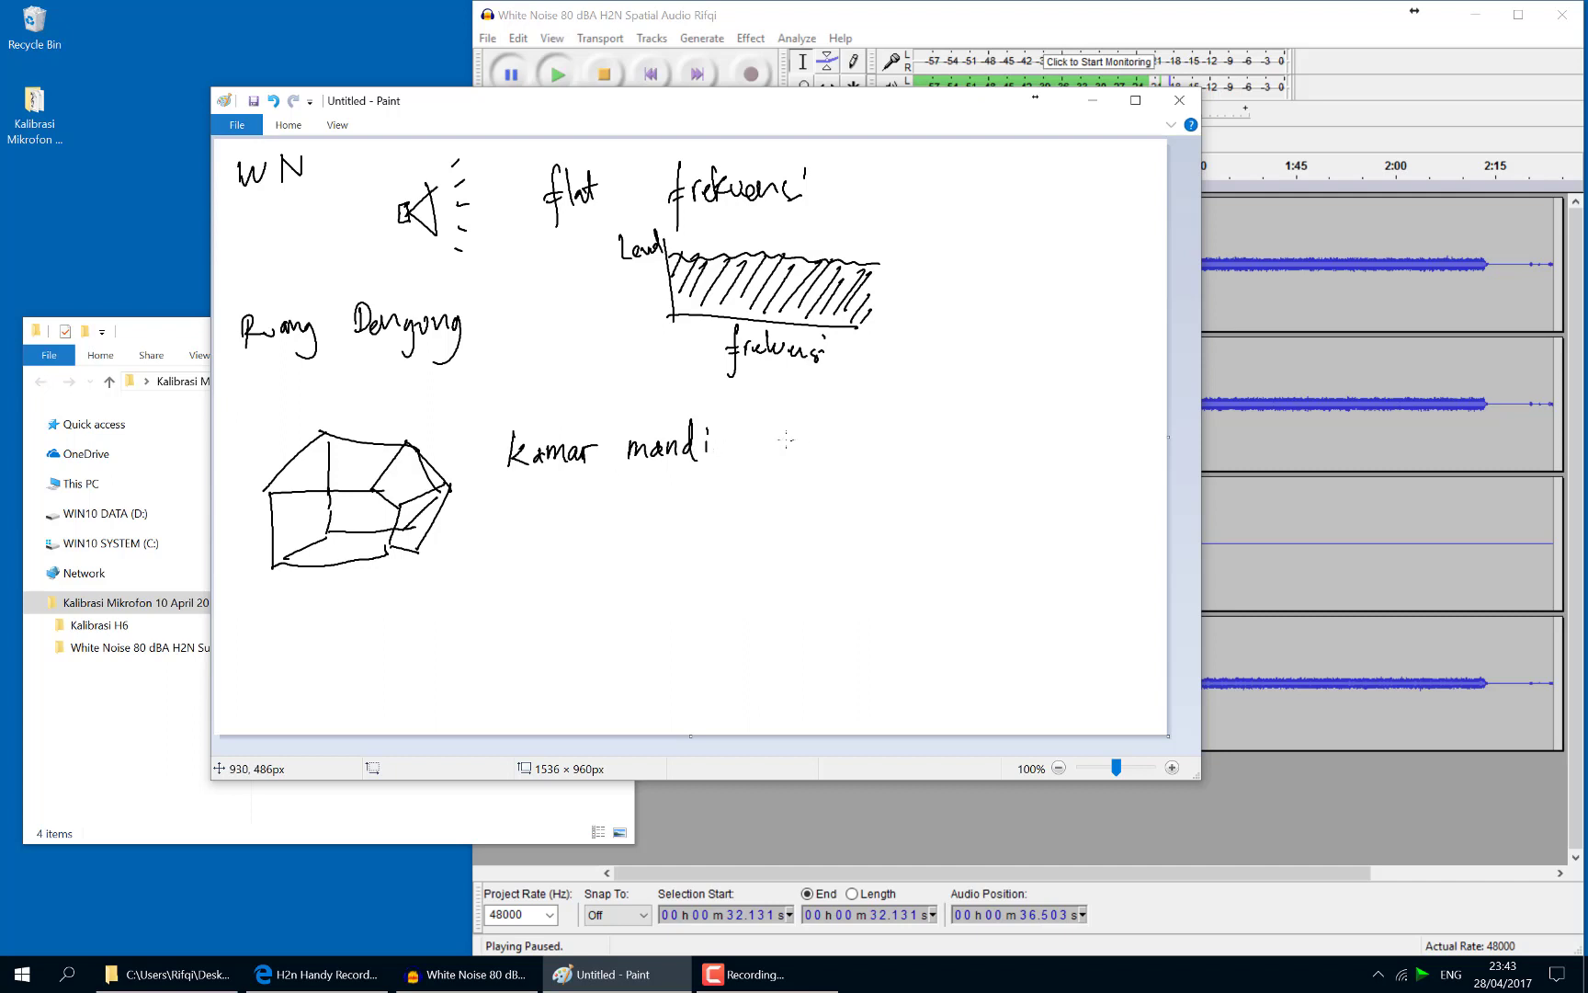
{"action": "left_click_drag", "start_coordinate": [775, 450], "coordinate": [1042, 462]}
{"action": "left_click", "coordinate": [978, 496]}
{"action": "left_click_drag", "start_coordinate": [865, 106], "coordinate": [834, 77]}
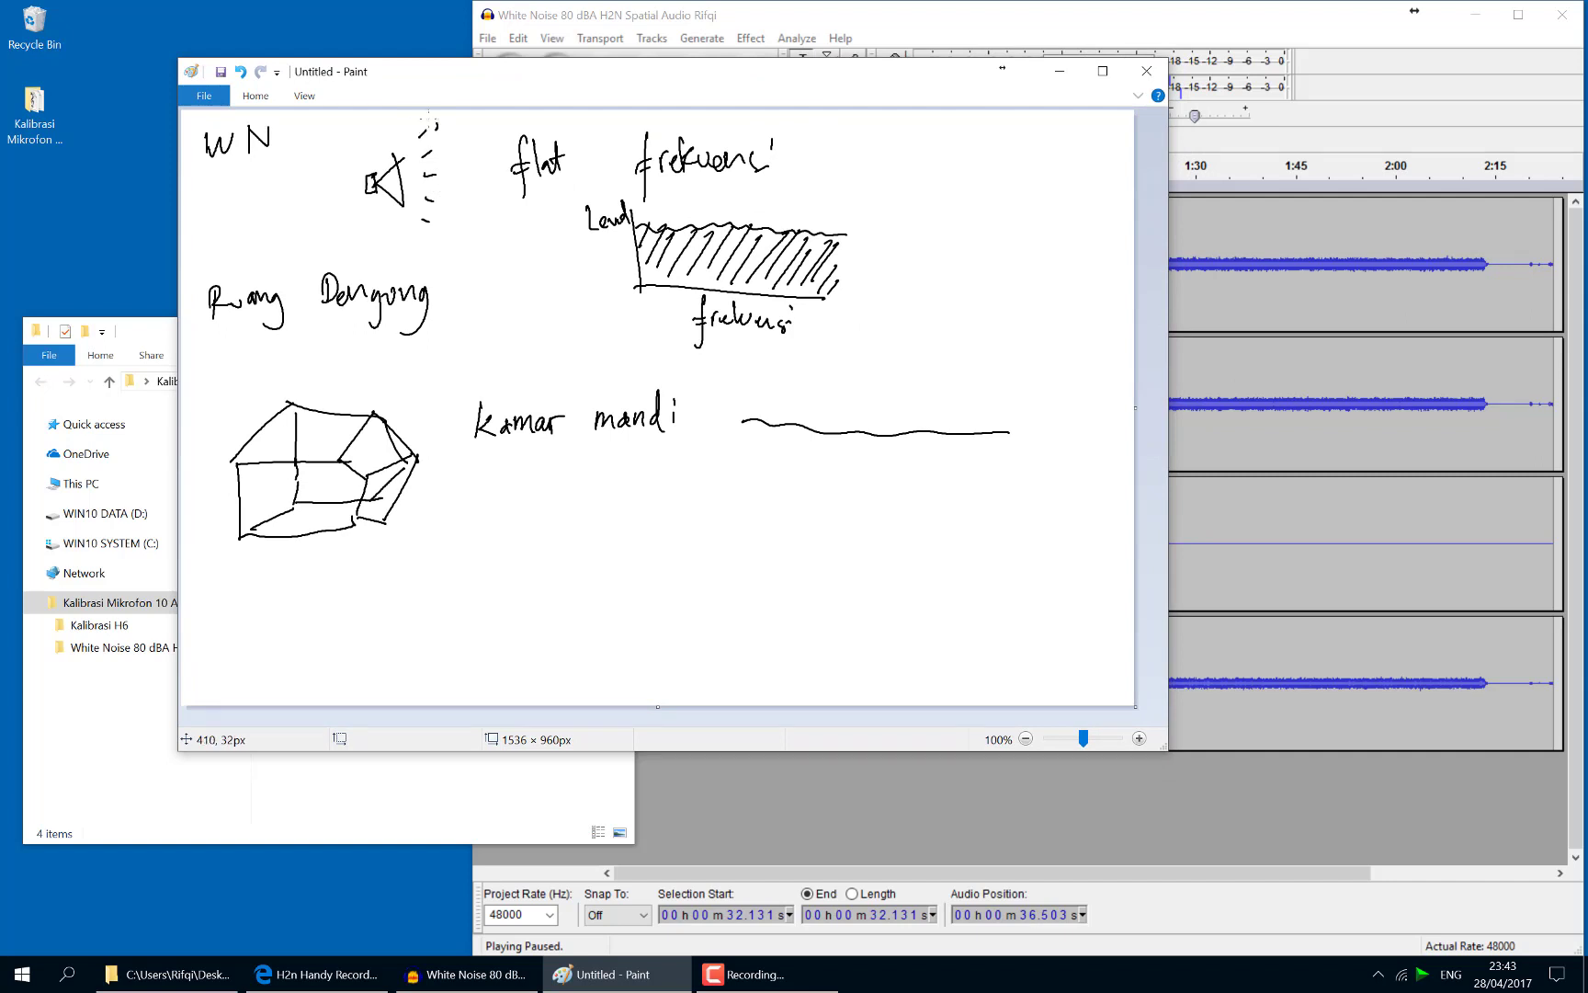
Circle the loudspeaker sketch and write "white noise" on two lines below "WN"
{"action": "mouse_move", "coordinate": [437, 122]}
{"action": "left_mouse_down"}
{"action": "mouse_move", "coordinate": [356, 178]}
{"action": "mouse_move", "coordinate": [462, 219]}
{"action": "mouse_move", "coordinate": [430, 121]}
{"action": "left_mouse_up"}
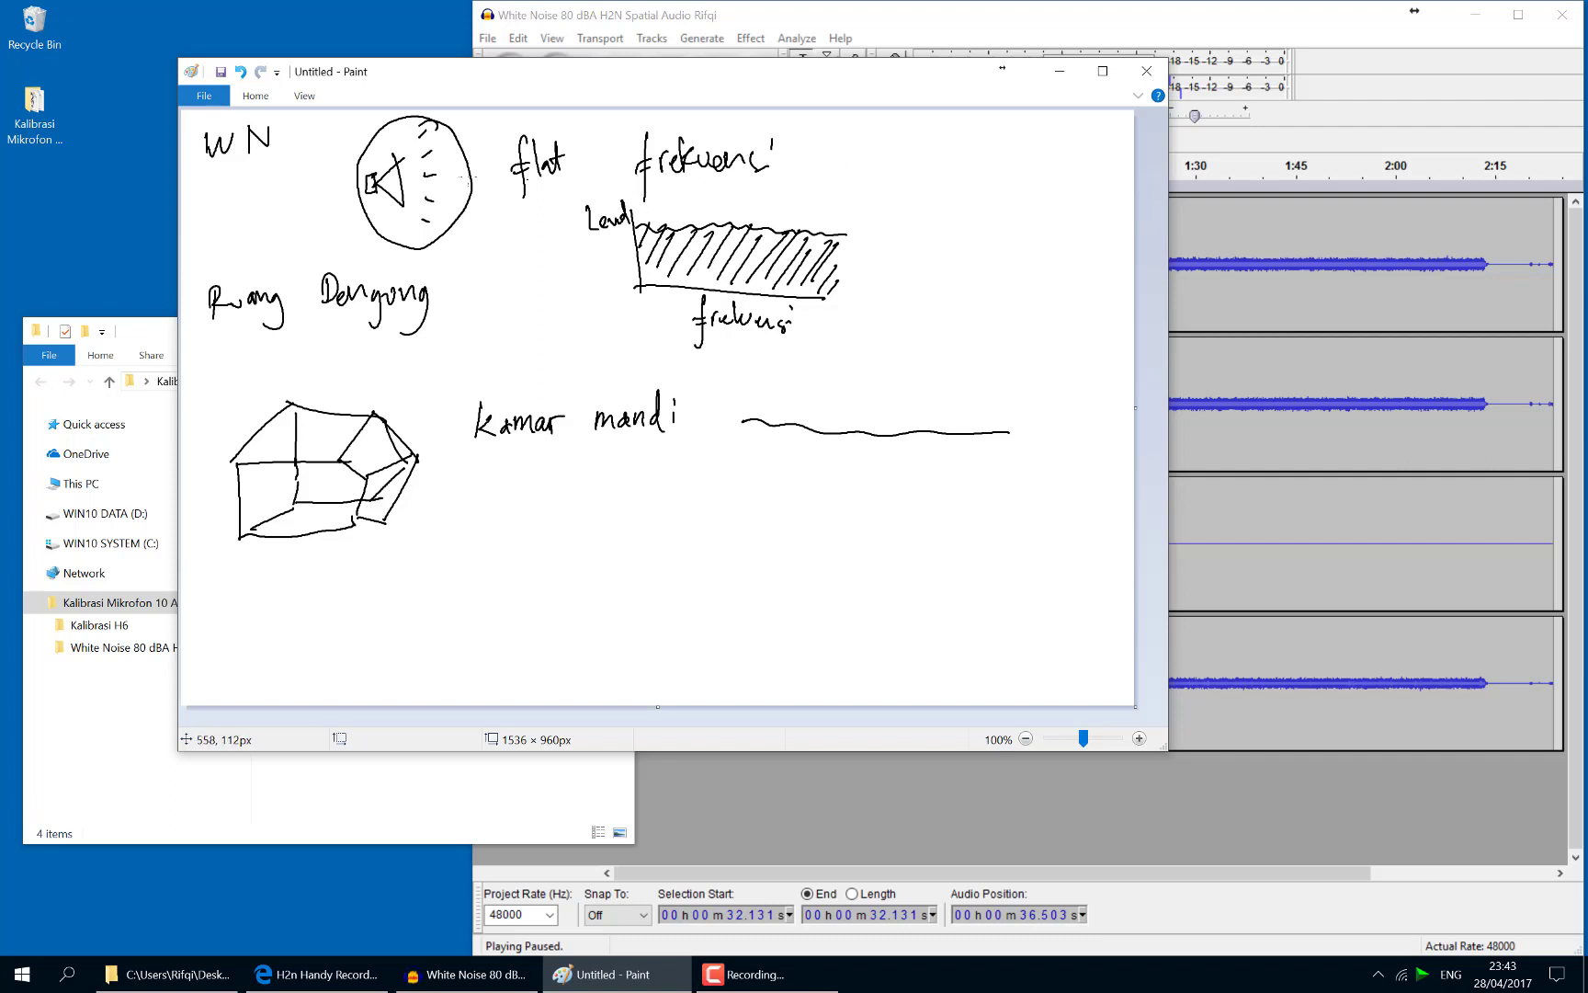
{"action": "mouse_move", "coordinate": [191, 181]}
{"action": "left_mouse_down"}
{"action": "mouse_move", "coordinate": [242, 171]}
{"action": "mouse_move", "coordinate": [276, 191]}
{"action": "left_mouse_up"}
{"action": "mouse_move", "coordinate": [213, 241]}
{"action": "left_mouse_down"}
{"action": "mouse_move", "coordinate": [239, 225]}
{"action": "mouse_move", "coordinate": [285, 237]}
{"action": "left_mouse_up"}
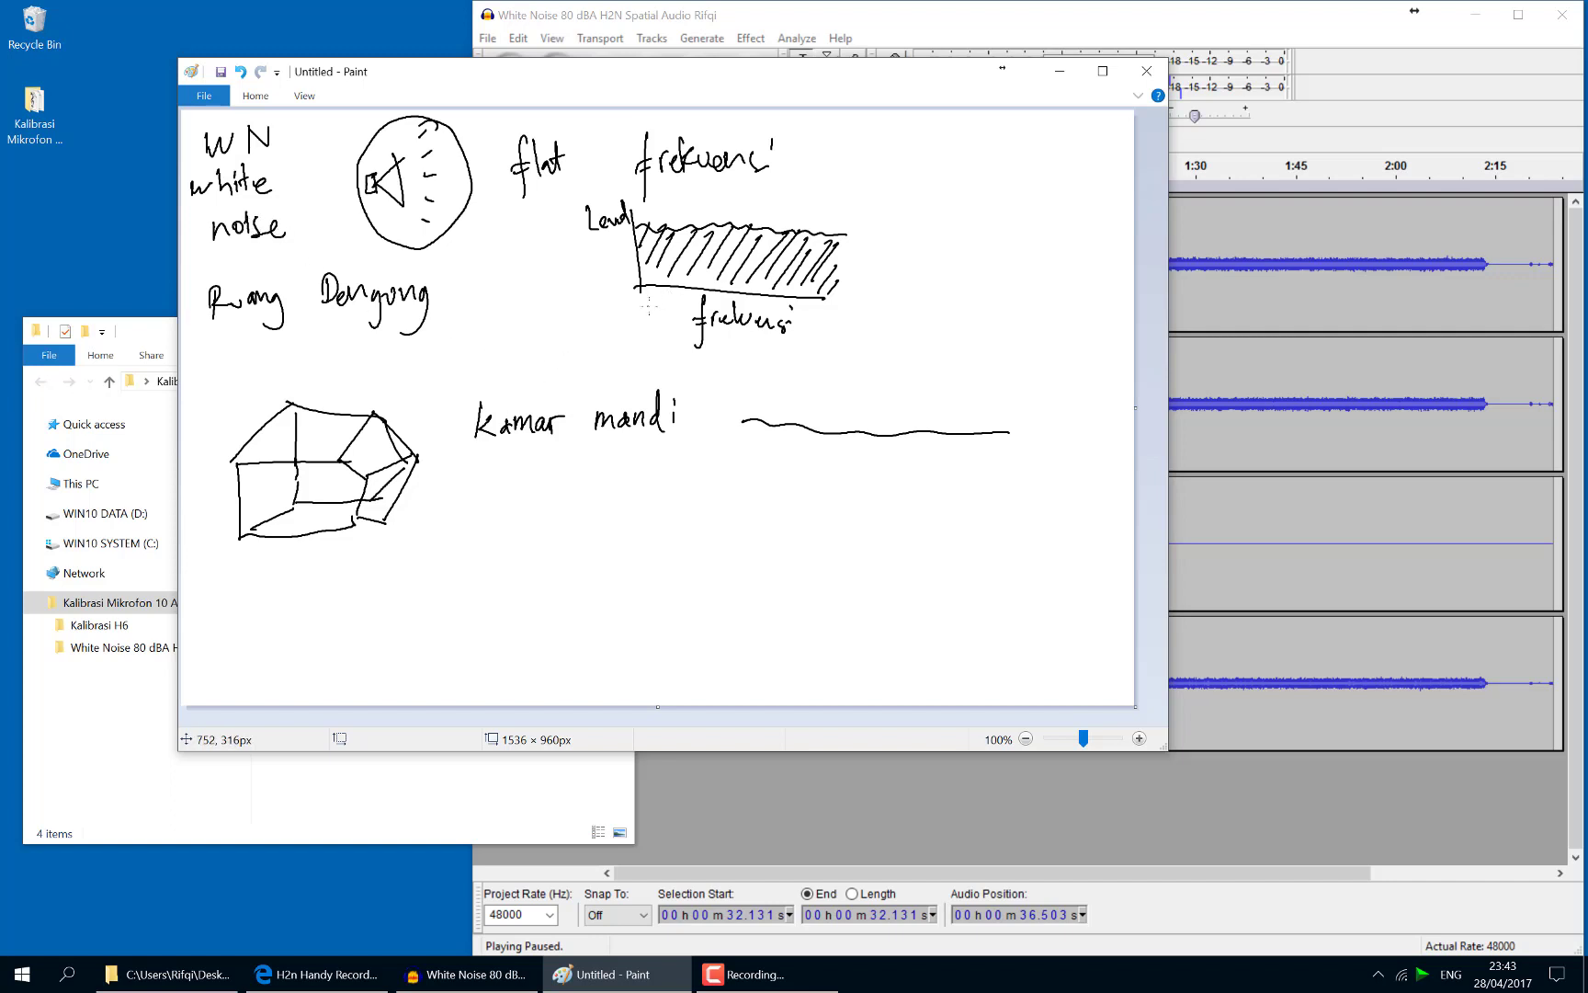
Check the spatial audio WAV file in File Explorer and, back in Paint, write "zoom H2N spatial audio" in the space after "frekuensi"
{"action": "left_click", "coordinate": [462, 777]}
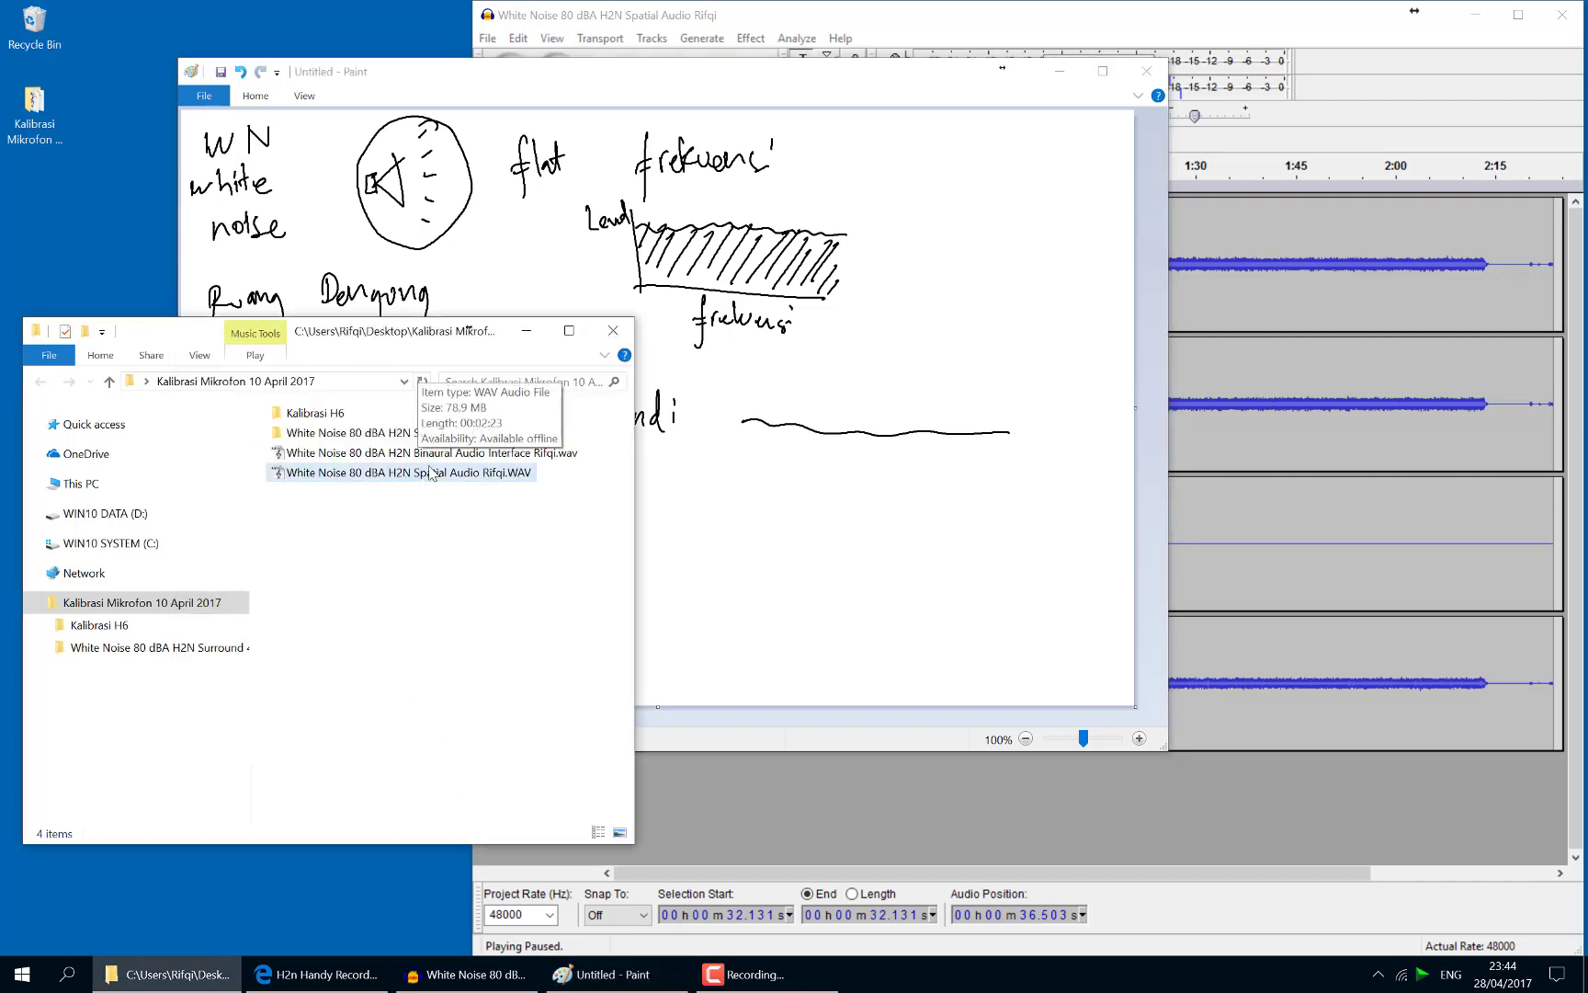
{"action": "left_click", "coordinate": [932, 158]}
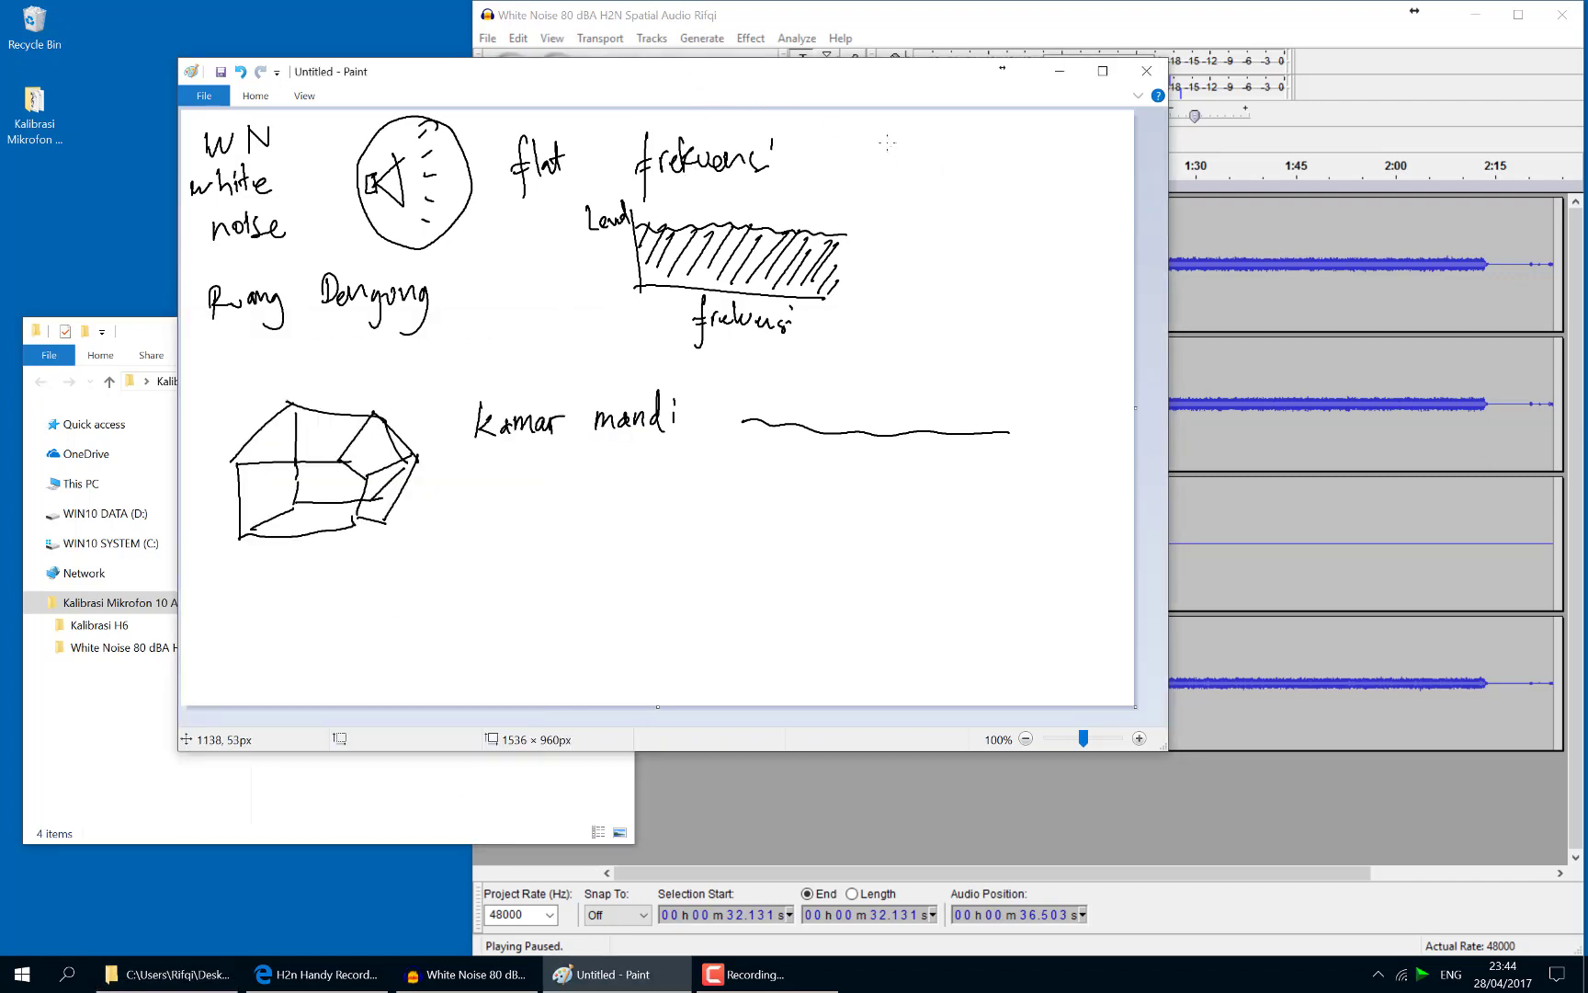
{"action": "mouse_move", "coordinate": [884, 145]}
{"action": "left_mouse_down"}
{"action": "mouse_move", "coordinate": [906, 168]}
{"action": "mouse_move", "coordinate": [915, 152]}
{"action": "mouse_move", "coordinate": [987, 164]}
{"action": "left_mouse_up"}
{"action": "mouse_move", "coordinate": [984, 148]}
{"action": "left_mouse_down"}
{"action": "mouse_move", "coordinate": [1007, 146]}
{"action": "mouse_move", "coordinate": [1006, 164]}
{"action": "left_mouse_up"}
{"action": "left_click_drag", "start_coordinate": [1013, 139], "coordinate": [1032, 162]}
{"action": "mouse_move", "coordinate": [1039, 164]}
{"action": "left_mouse_down"}
{"action": "mouse_move", "coordinate": [1042, 138]}
{"action": "mouse_move", "coordinate": [1066, 132]}
{"action": "left_mouse_up"}
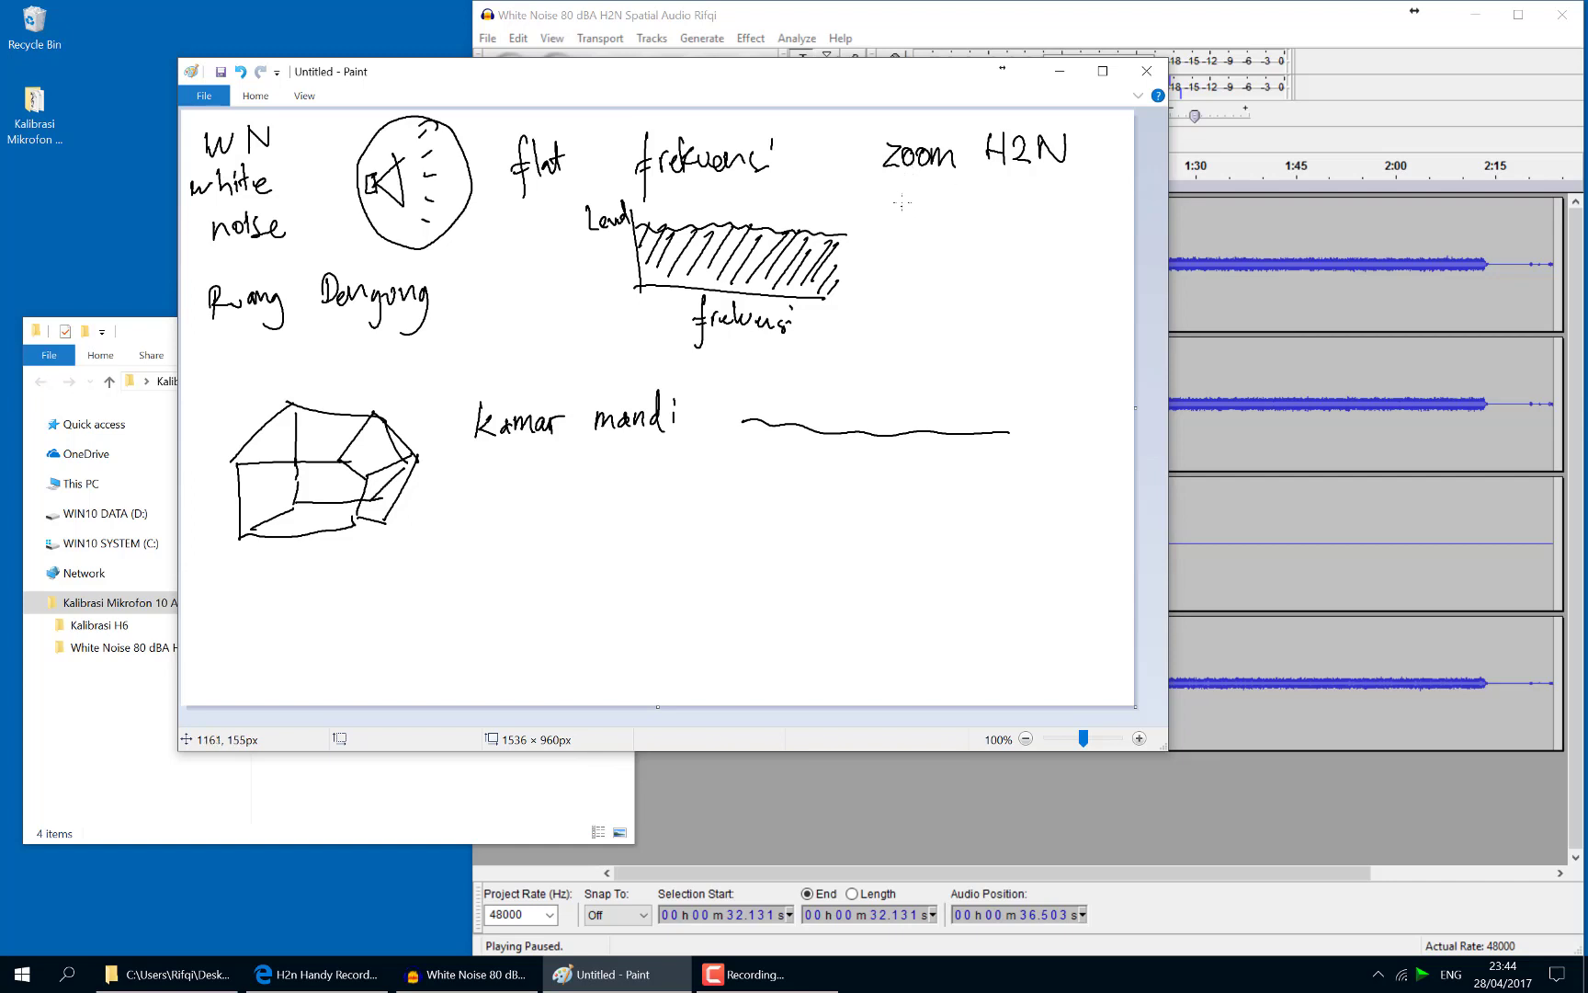
{"action": "mouse_move", "coordinate": [900, 196]}
{"action": "left_mouse_down"}
{"action": "mouse_move", "coordinate": [889, 216]}
{"action": "mouse_move", "coordinate": [915, 199]}
{"action": "mouse_move", "coordinate": [966, 197]}
{"action": "mouse_move", "coordinate": [978, 213]}
{"action": "mouse_move", "coordinate": [1082, 197]}
{"action": "left_mouse_up"}
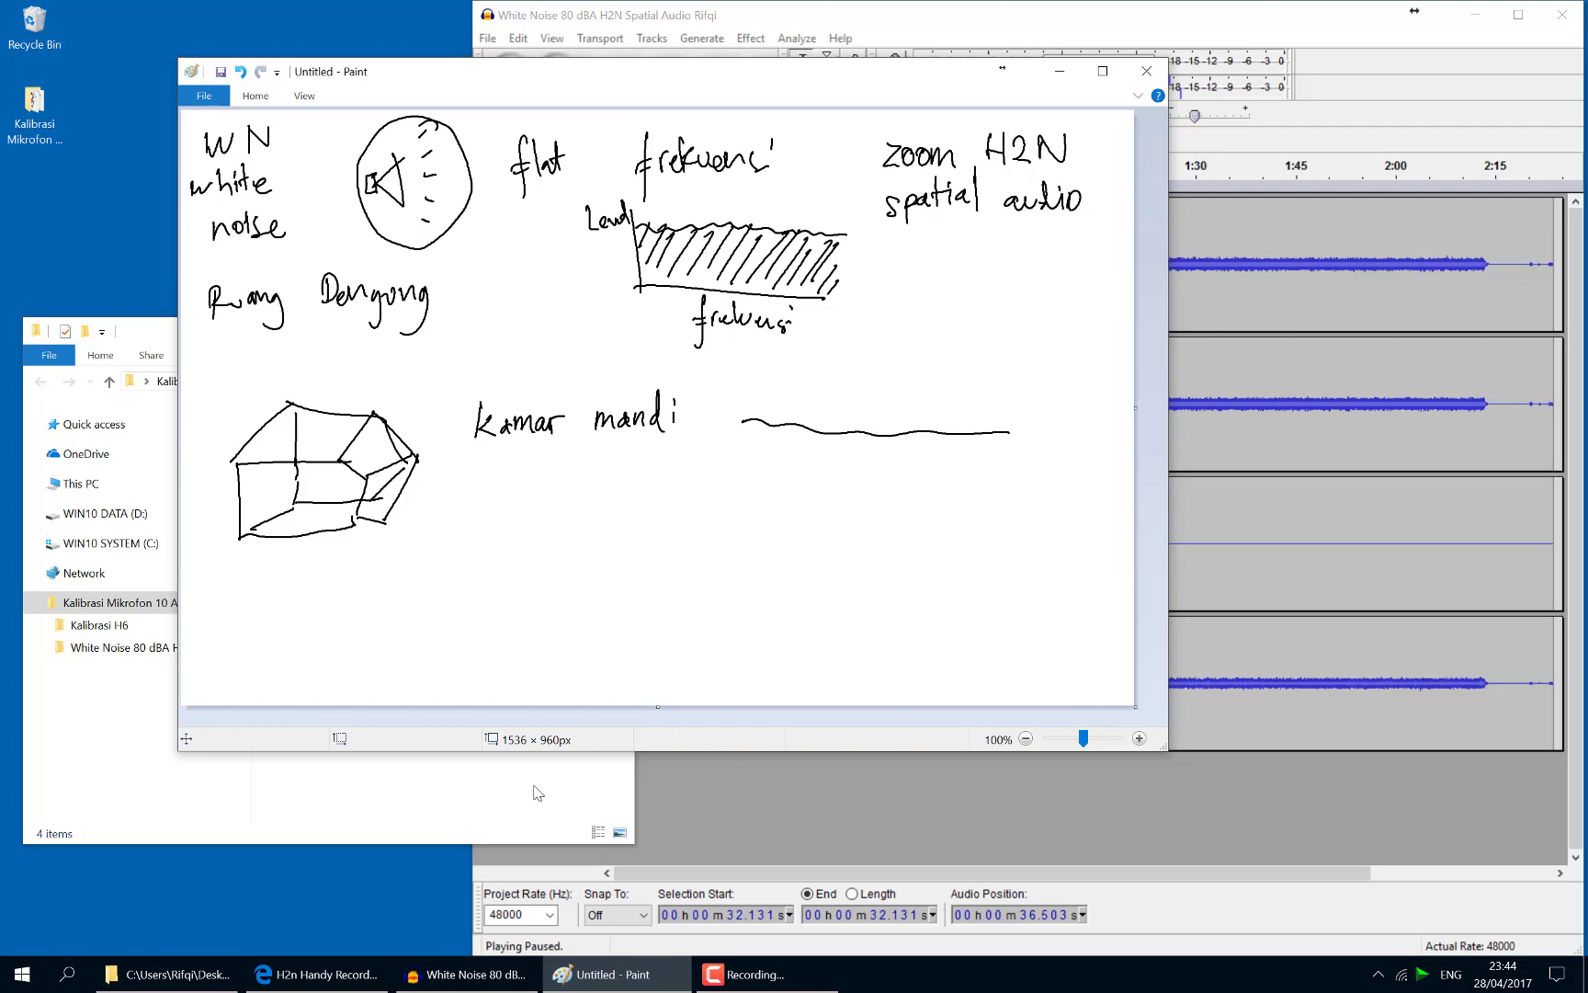
Switch to the Zoom H2n product page in Edge and examine the recorder photo and the microphone mode dial under "Five microphones, four ways of recording"
{"action": "left_click", "coordinate": [302, 987]}
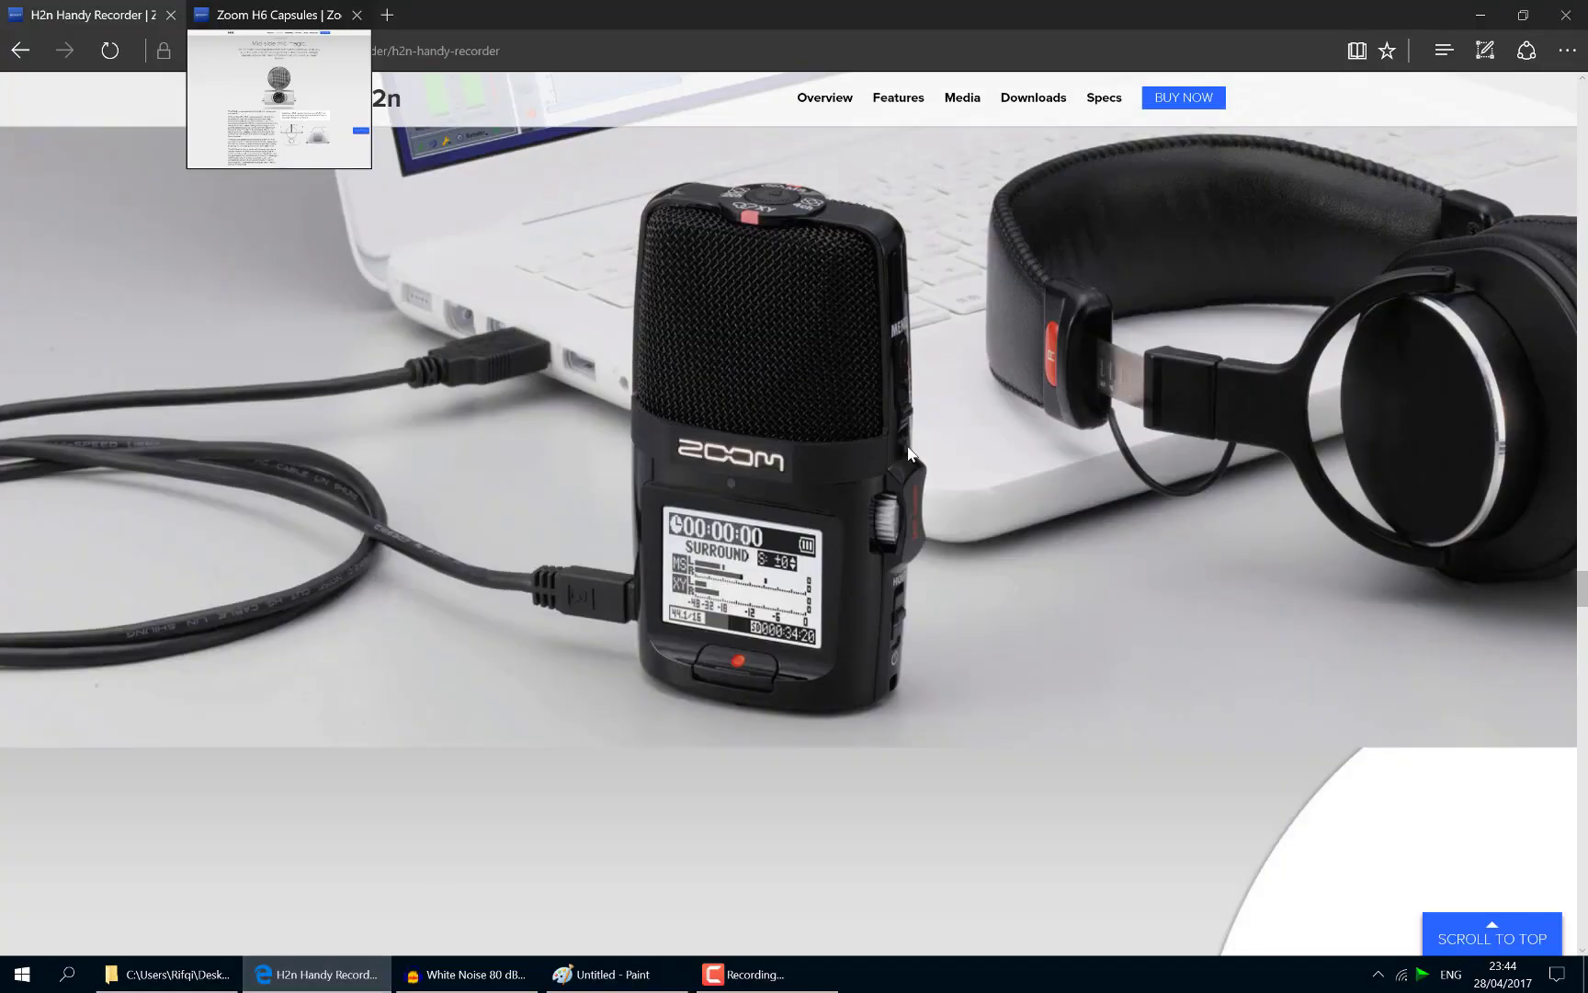
{"action": "scroll", "coordinate": [908, 452], "scroll_direction": "down", "scroll_amount": 10}
{"action": "scroll", "coordinate": [907, 446], "scroll_direction": "down", "scroll_amount": 5}
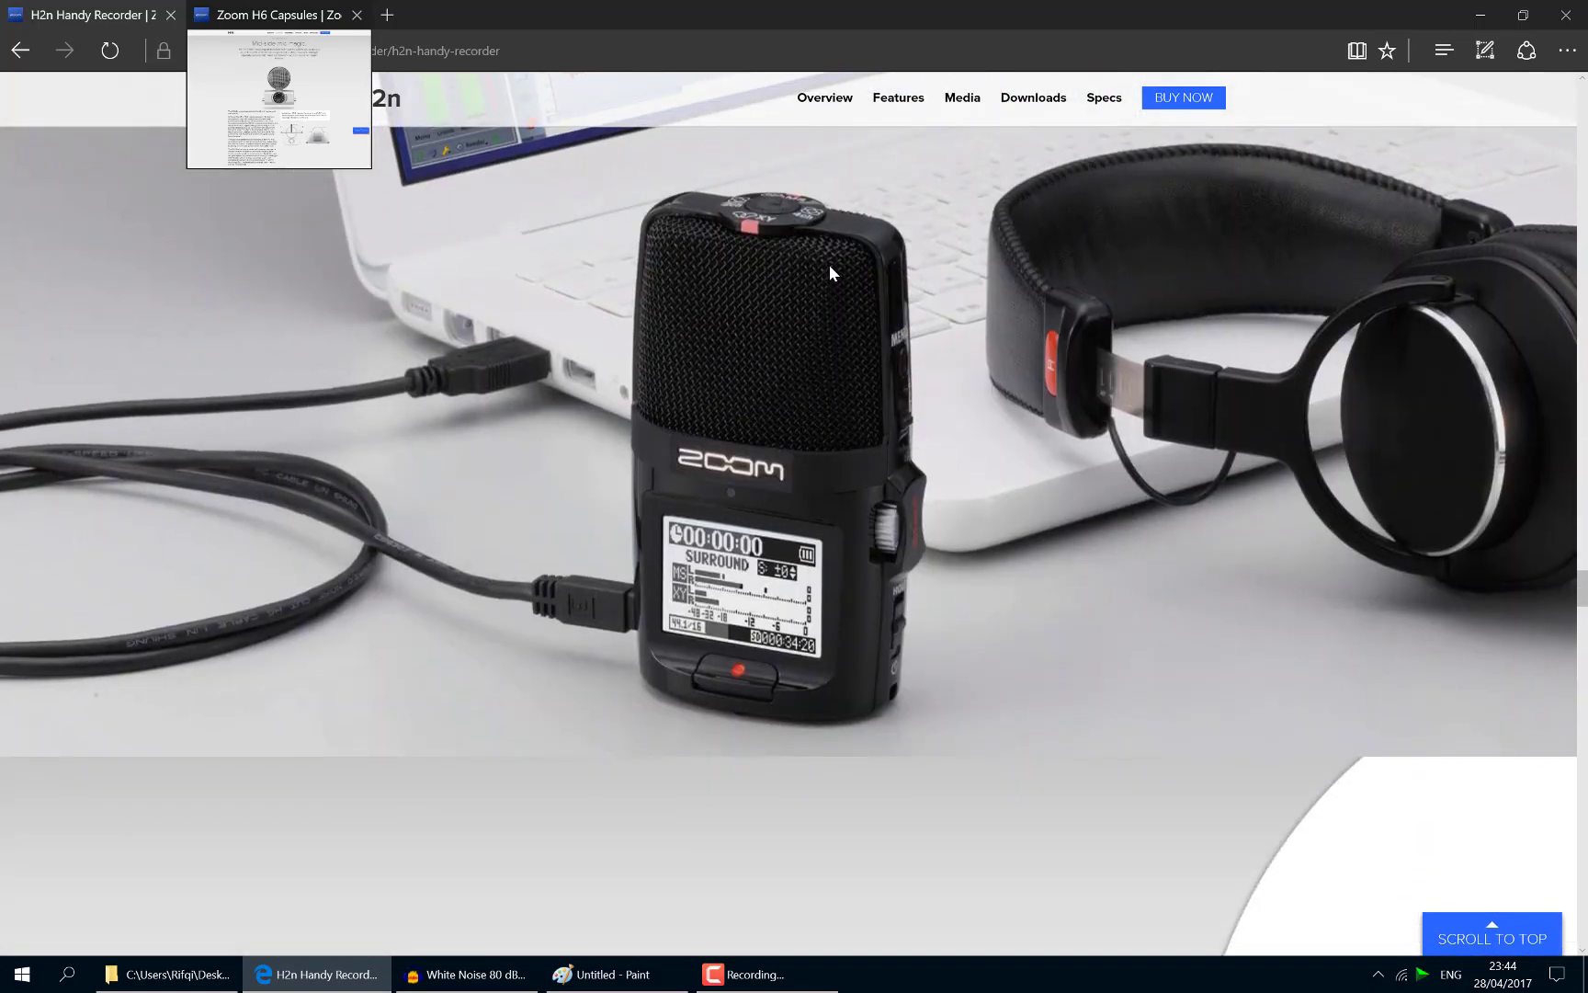
{"action": "scroll", "coordinate": [830, 272], "scroll_direction": "up", "scroll_amount": 15}
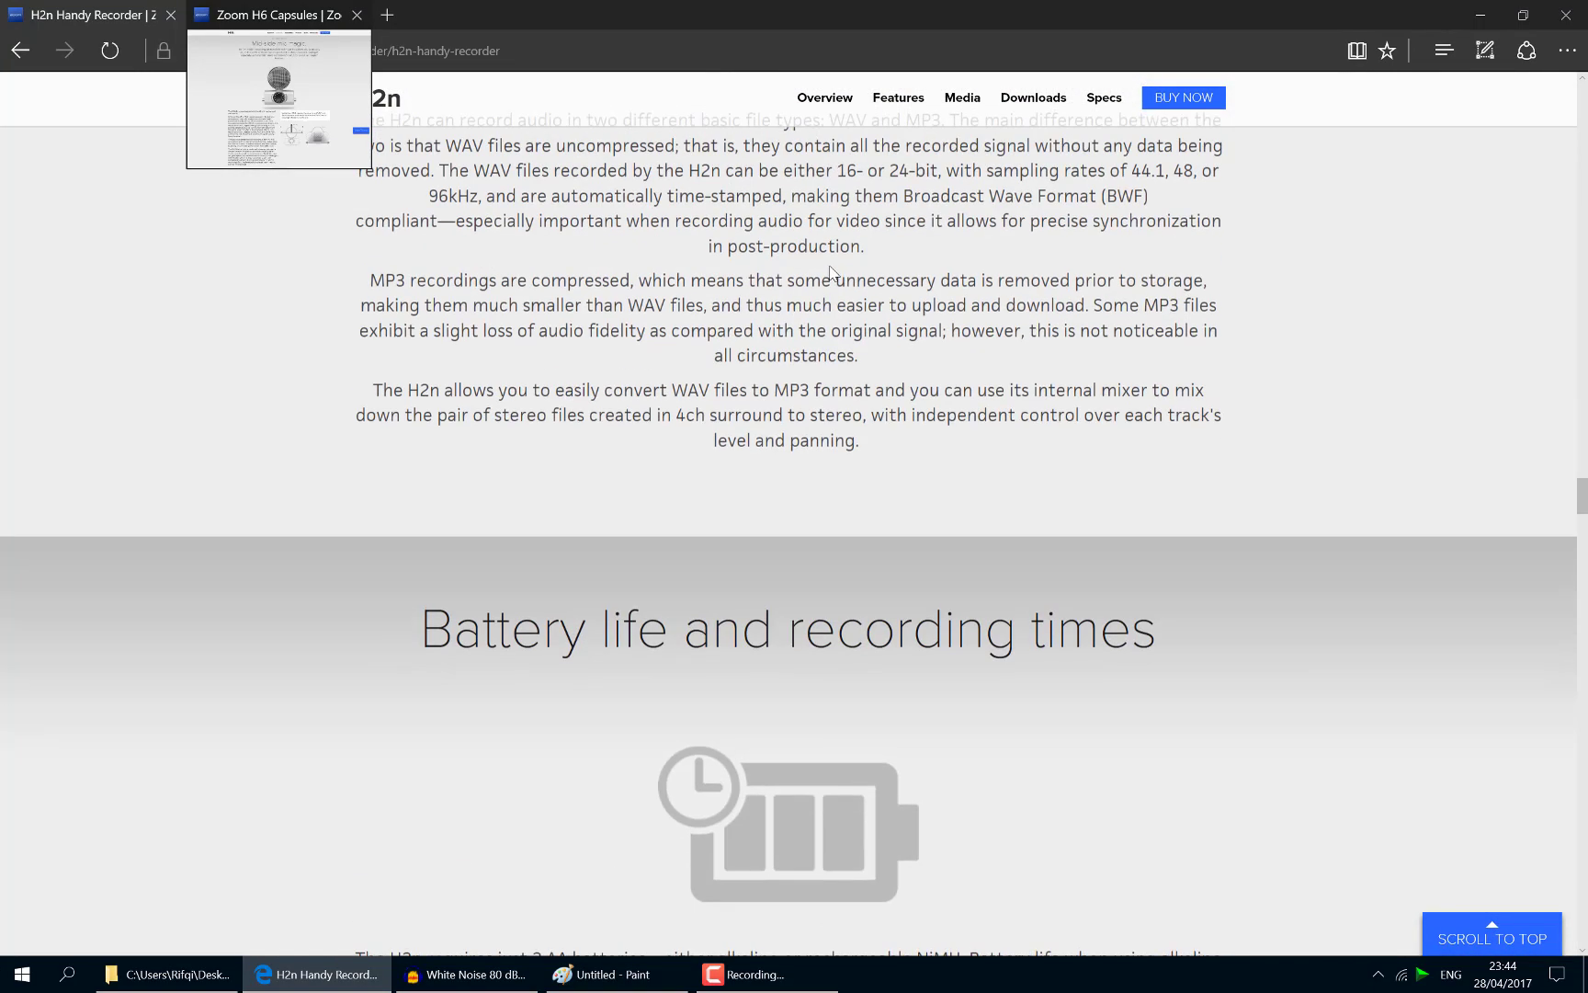
{"action": "scroll", "coordinate": [833, 272], "scroll_direction": "up", "scroll_amount": 15}
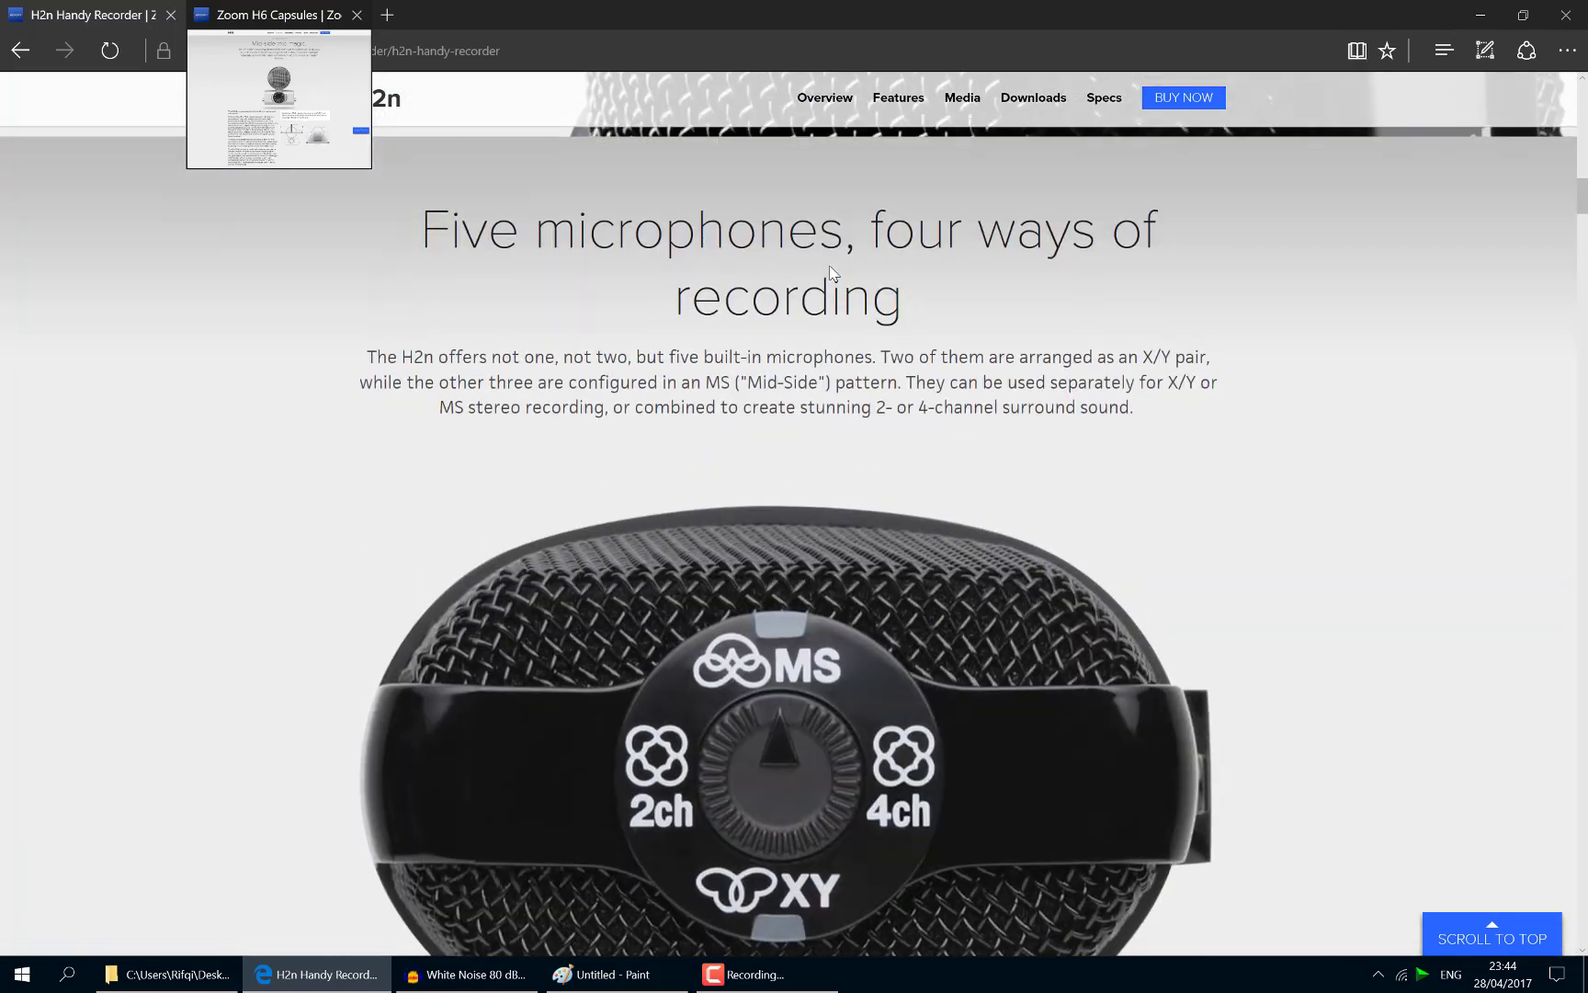
{"action": "scroll", "coordinate": [830, 269], "scroll_direction": "down", "scroll_amount": 4}
{"action": "scroll", "coordinate": [830, 269], "scroll_direction": "up", "scroll_amount": 4}
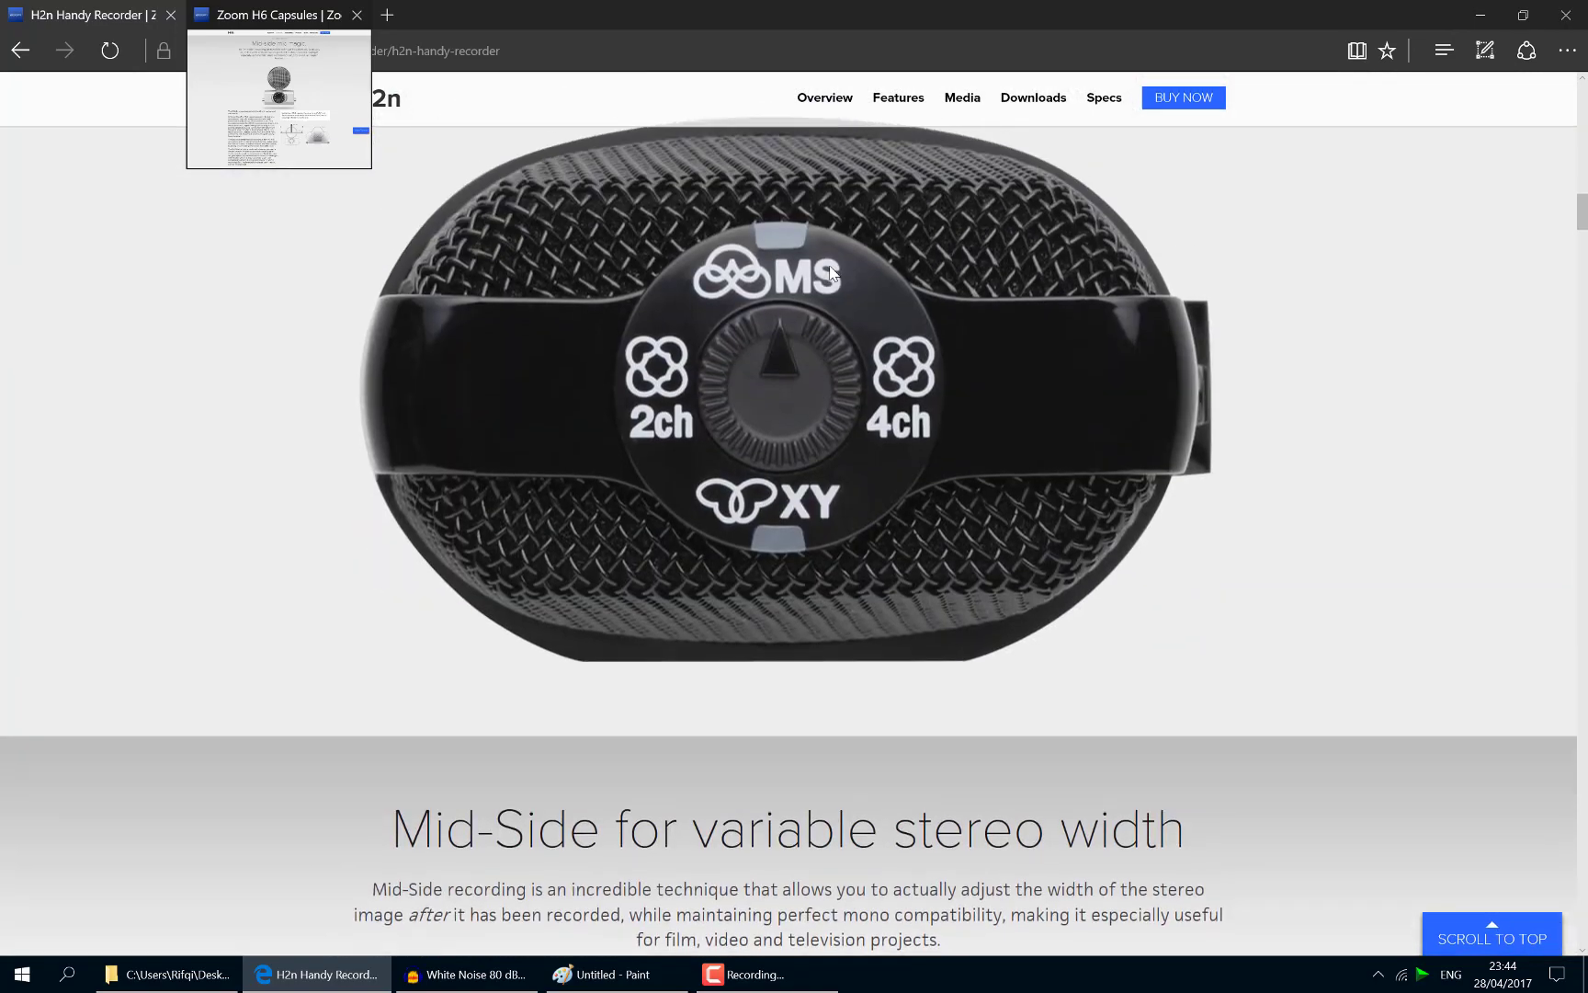
{"action": "scroll", "coordinate": [830, 268], "scroll_direction": "down", "scroll_amount": 1}
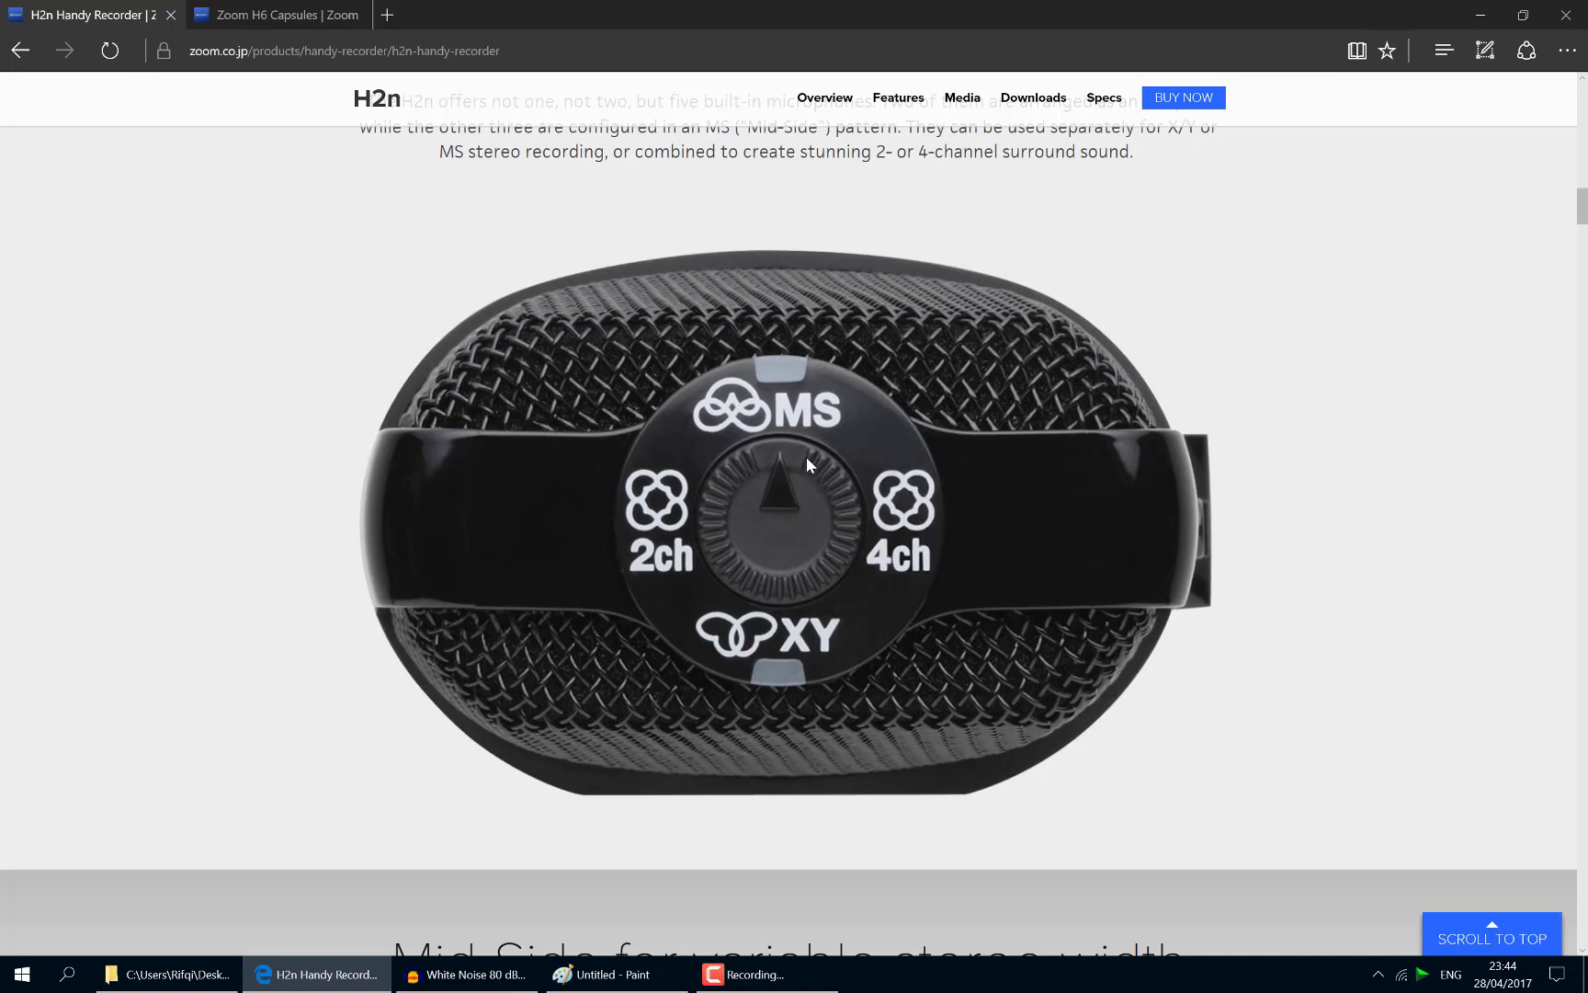
Examine the Mid-Side, X/Y and surround sound diagrams and the "Spatial Audio for VR" section of the H2n page
{"action": "scroll", "coordinate": [807, 457], "scroll_direction": "down", "scroll_amount": 15}
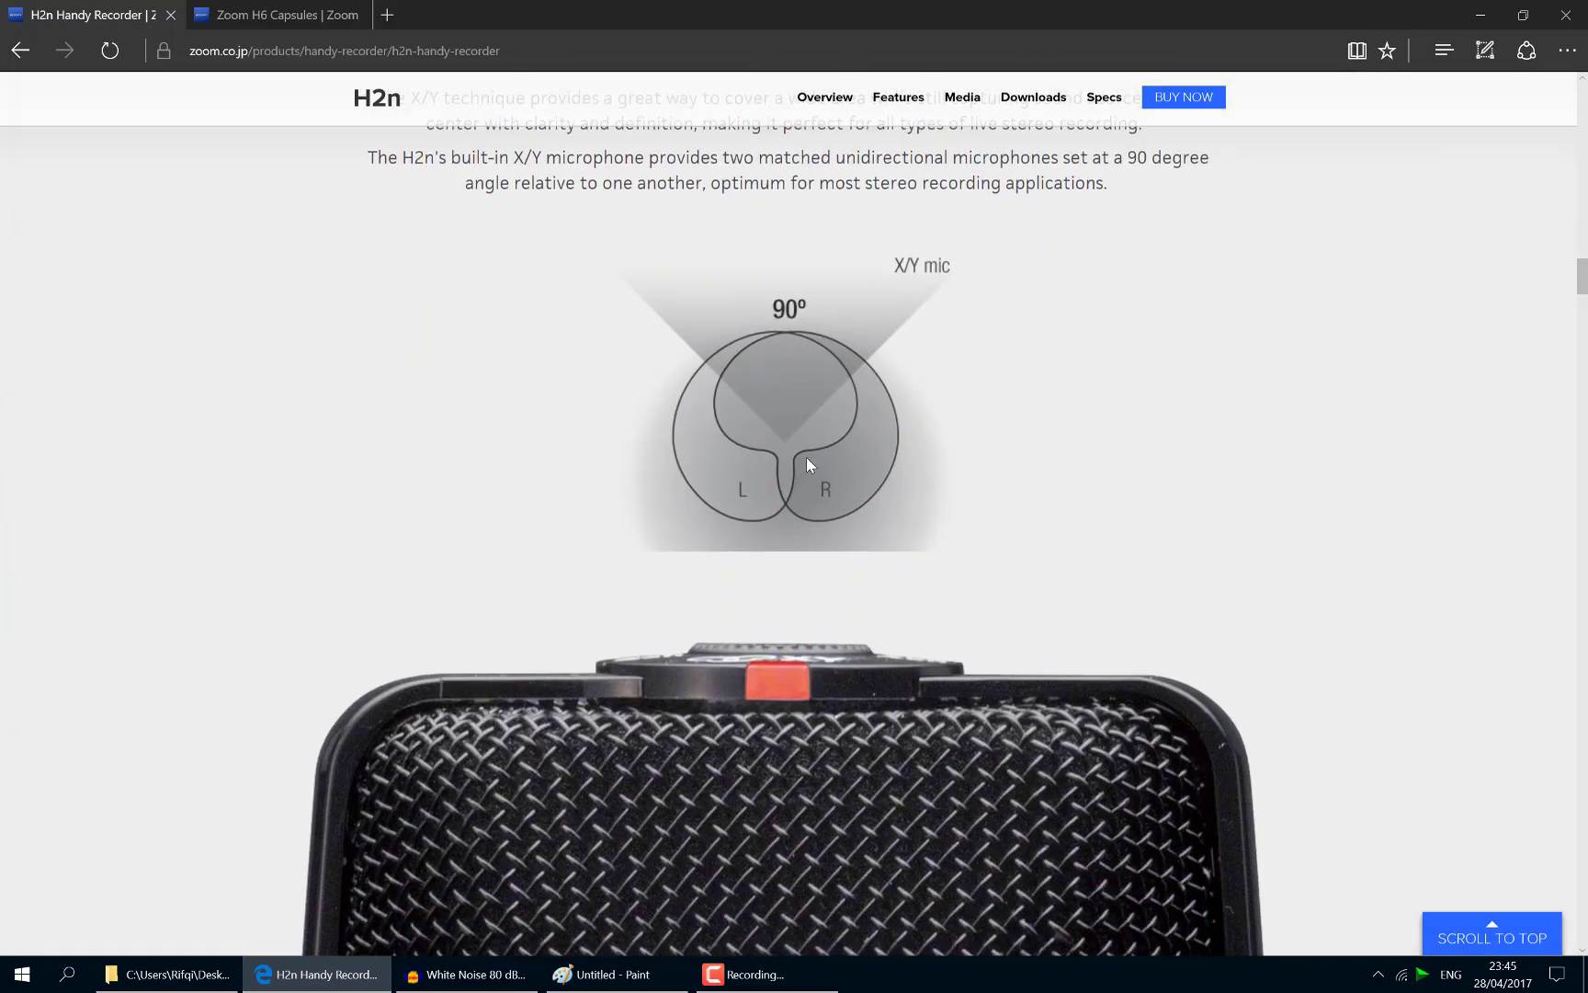
{"action": "scroll", "coordinate": [806, 462], "scroll_direction": "down", "scroll_amount": 10}
{"action": "scroll", "coordinate": [807, 462], "scroll_direction": "up", "scroll_amount": 20}
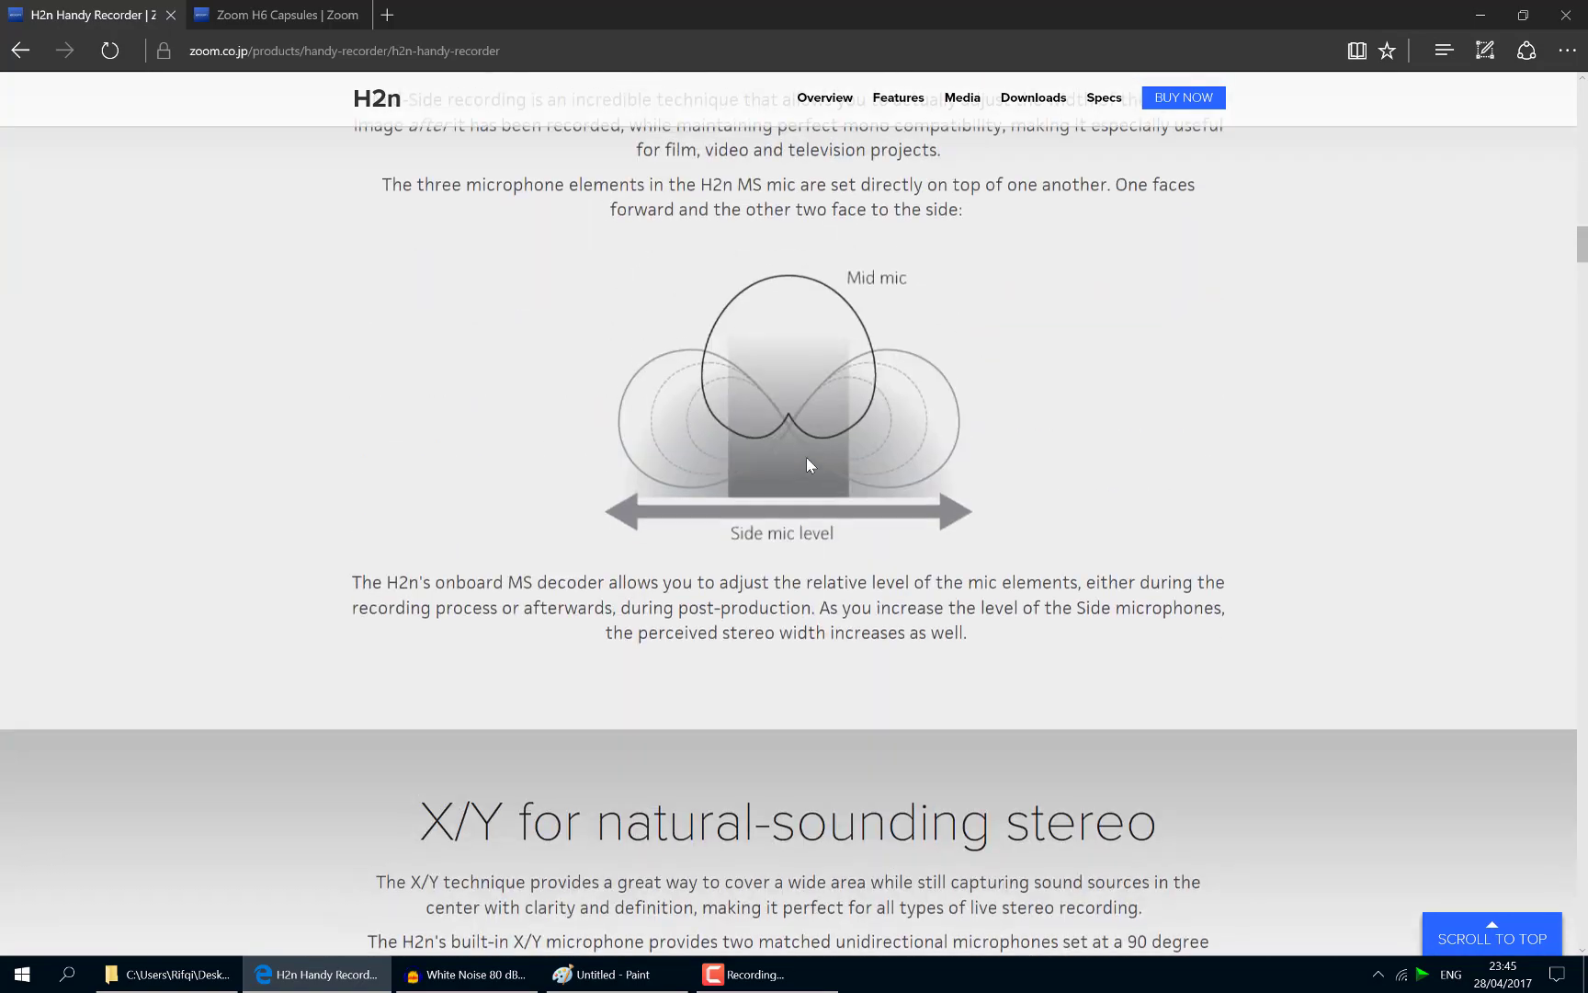
{"action": "scroll", "coordinate": [807, 457], "scroll_direction": "up", "scroll_amount": 10}
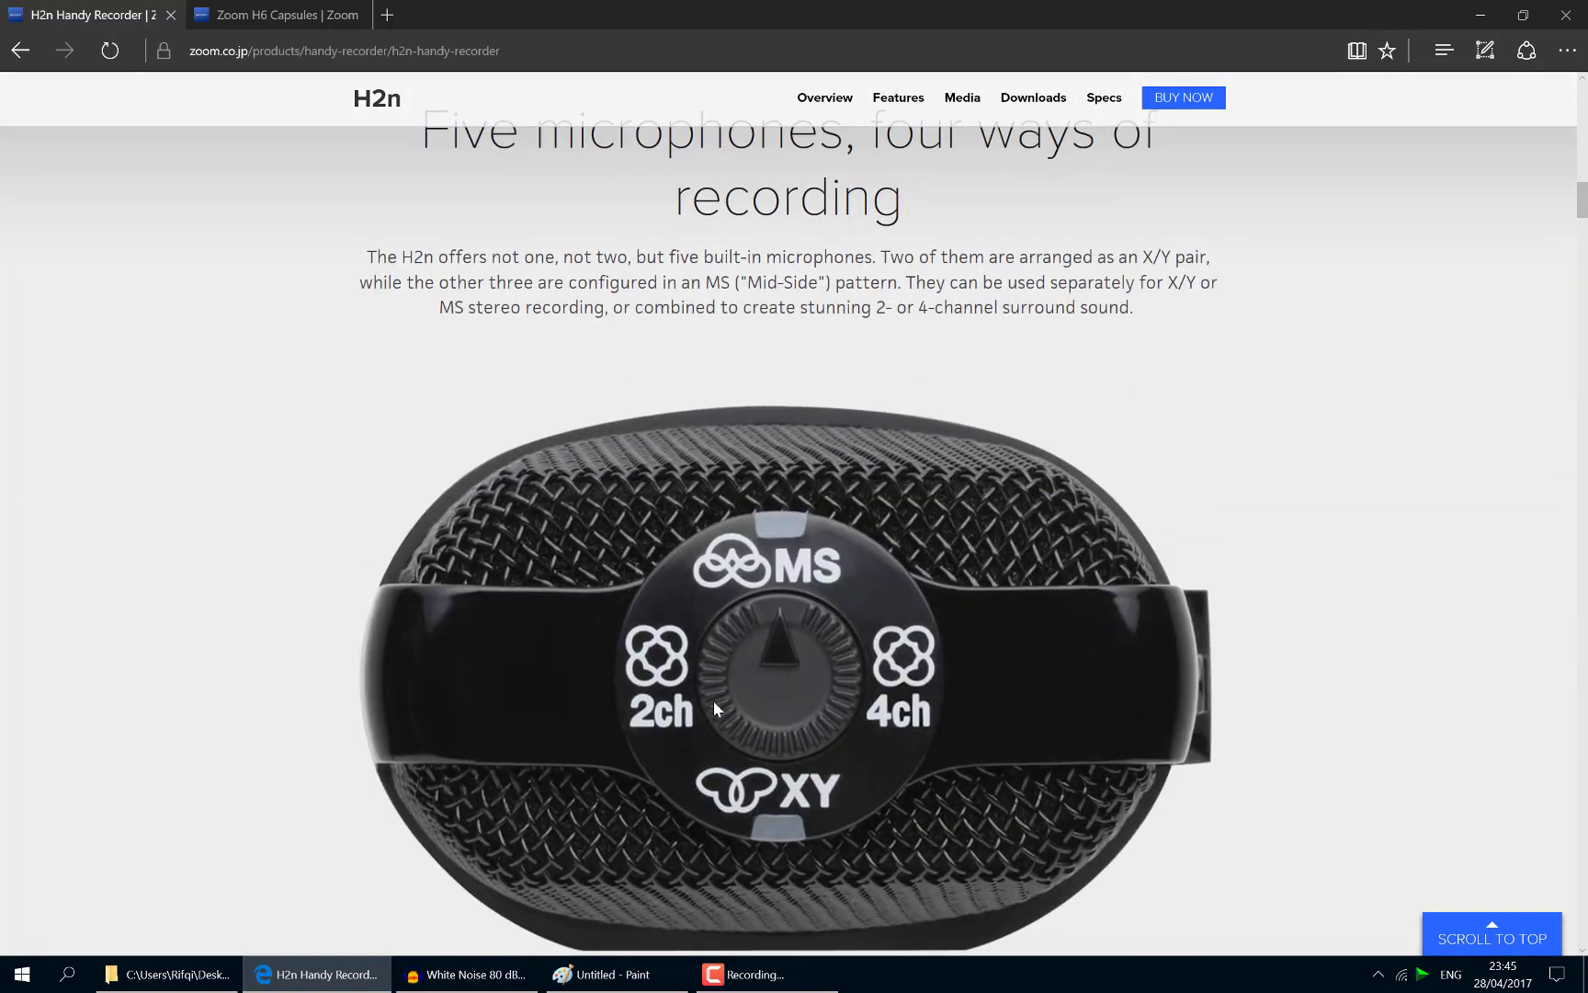
{"action": "scroll", "coordinate": [737, 620], "scroll_direction": "down", "scroll_amount": 15}
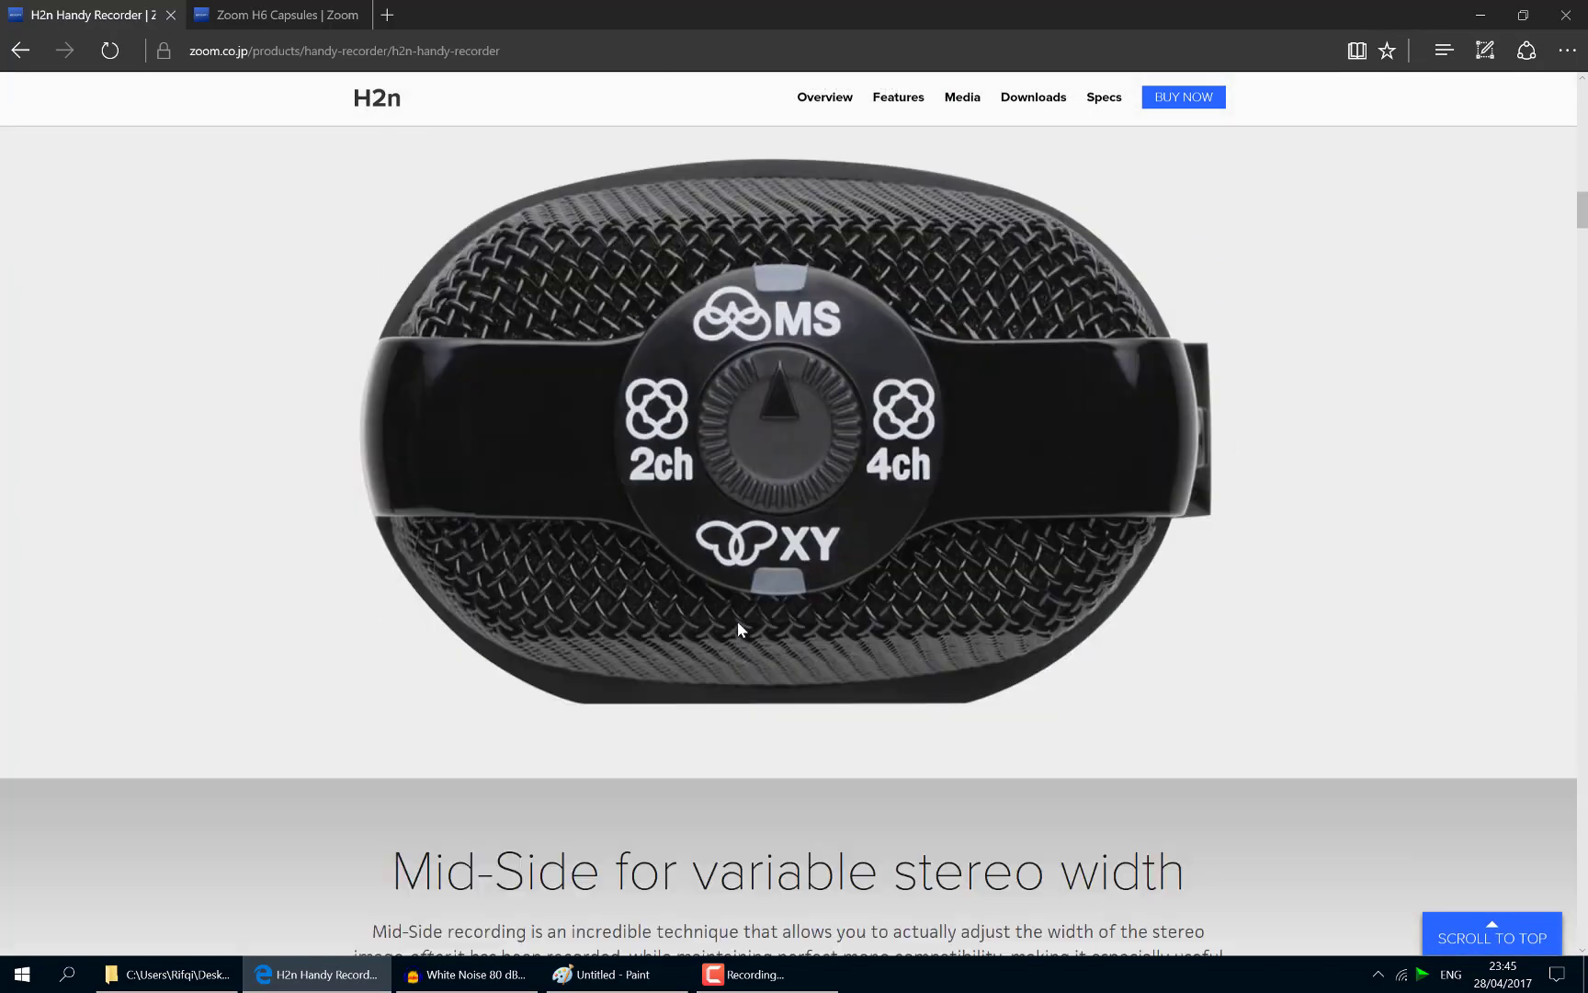
{"action": "scroll", "coordinate": [740, 630], "scroll_direction": "down", "scroll_amount": 20}
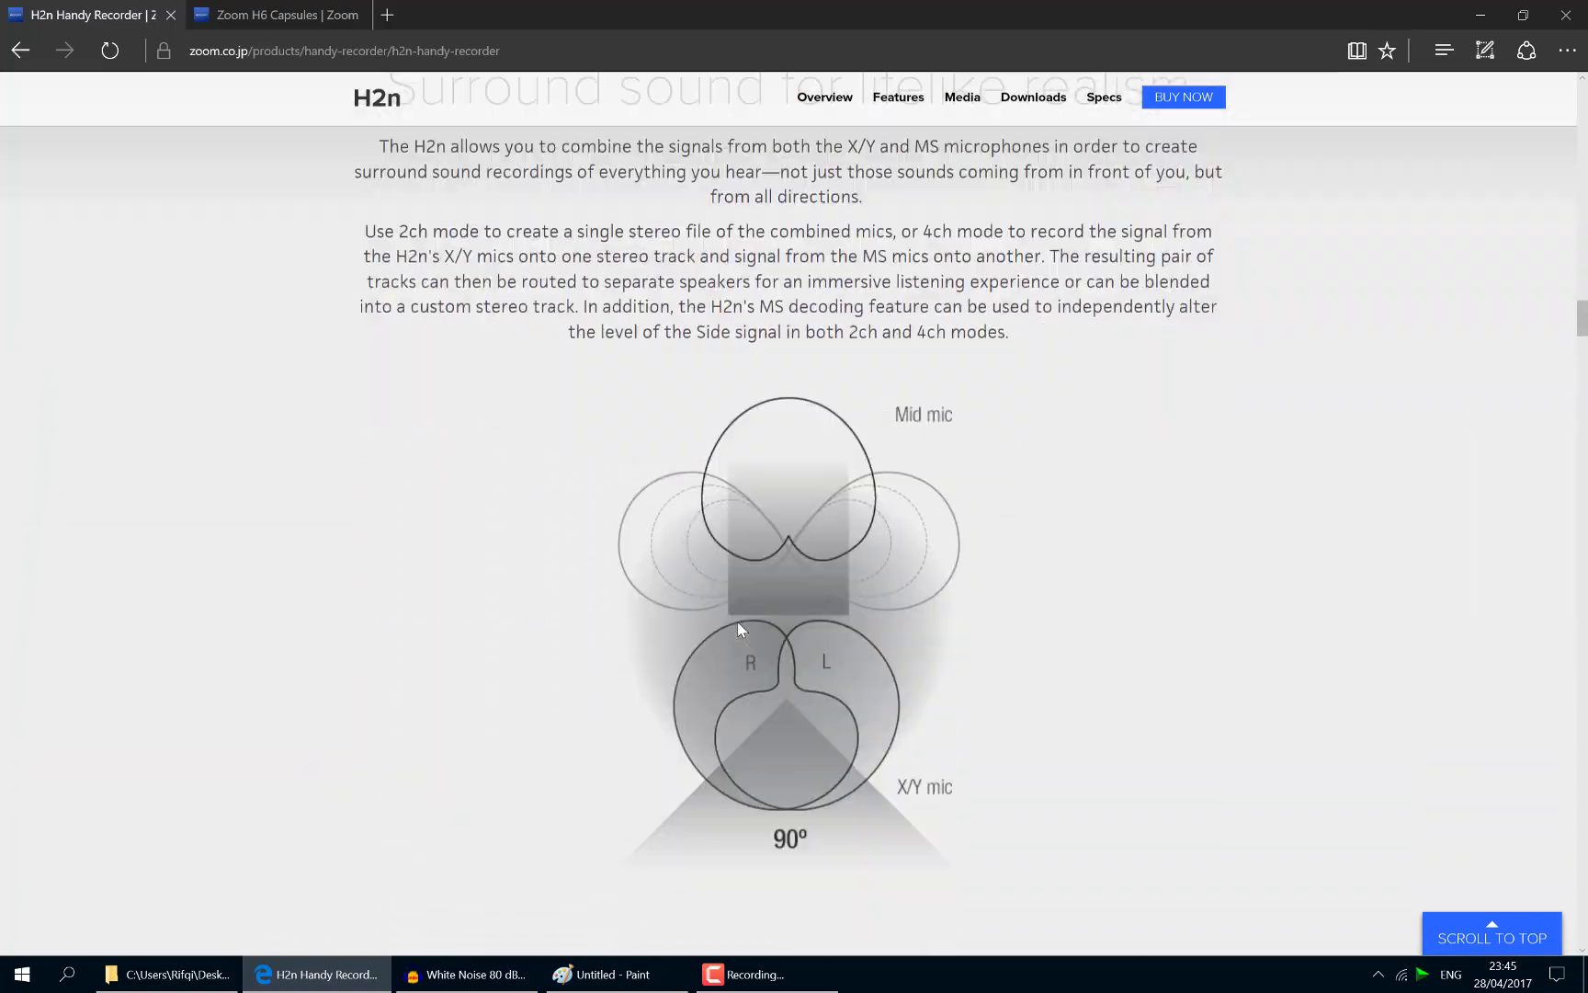
{"action": "scroll", "coordinate": [740, 630], "scroll_direction": "up", "scroll_amount": 1}
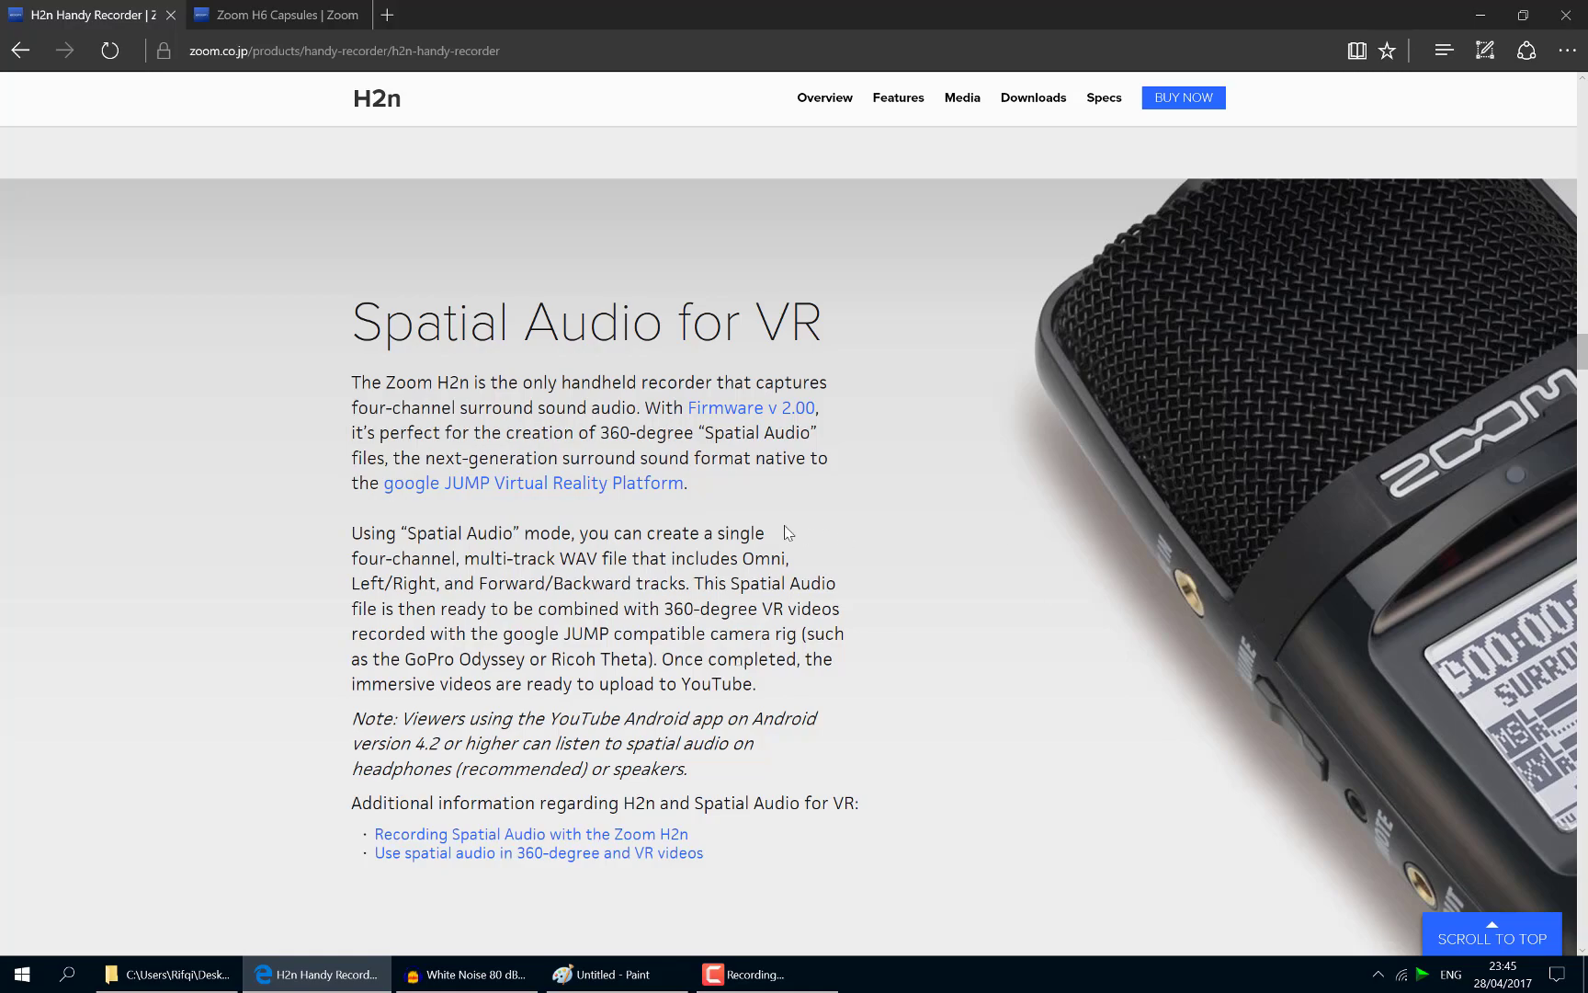
{"action": "scroll", "coordinate": [787, 532], "scroll_direction": "up", "scroll_amount": 5}
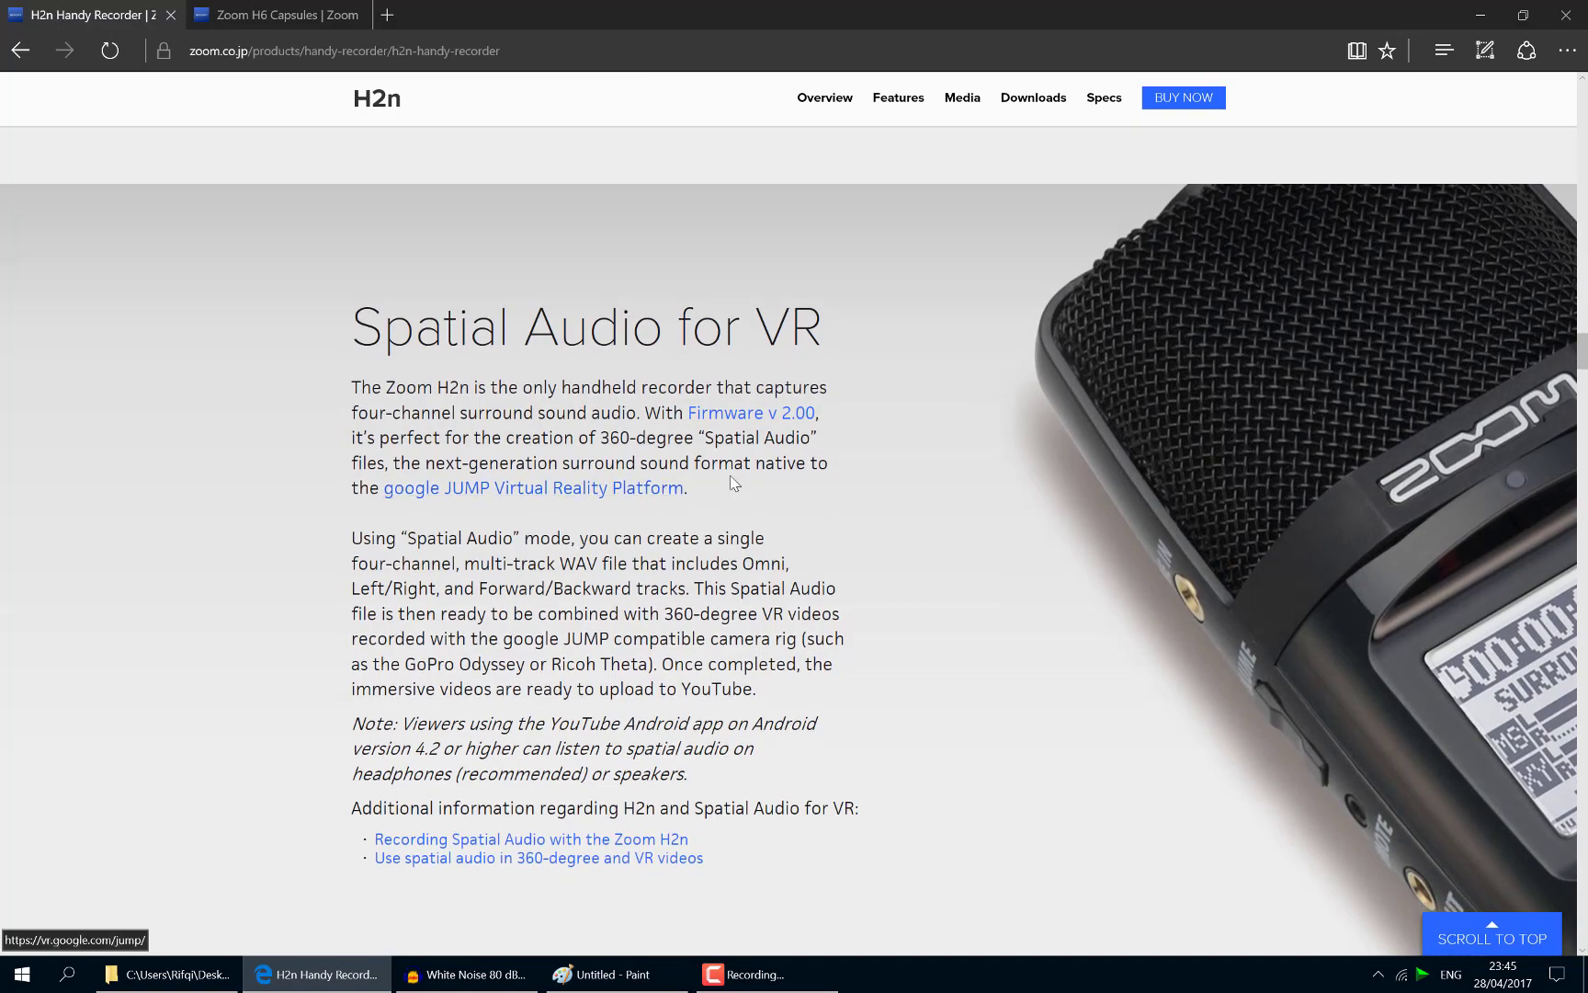
Return to Paint and write "Gain" with a circle around it below "spatial audio"
{"action": "left_click", "coordinate": [1479, 16]}
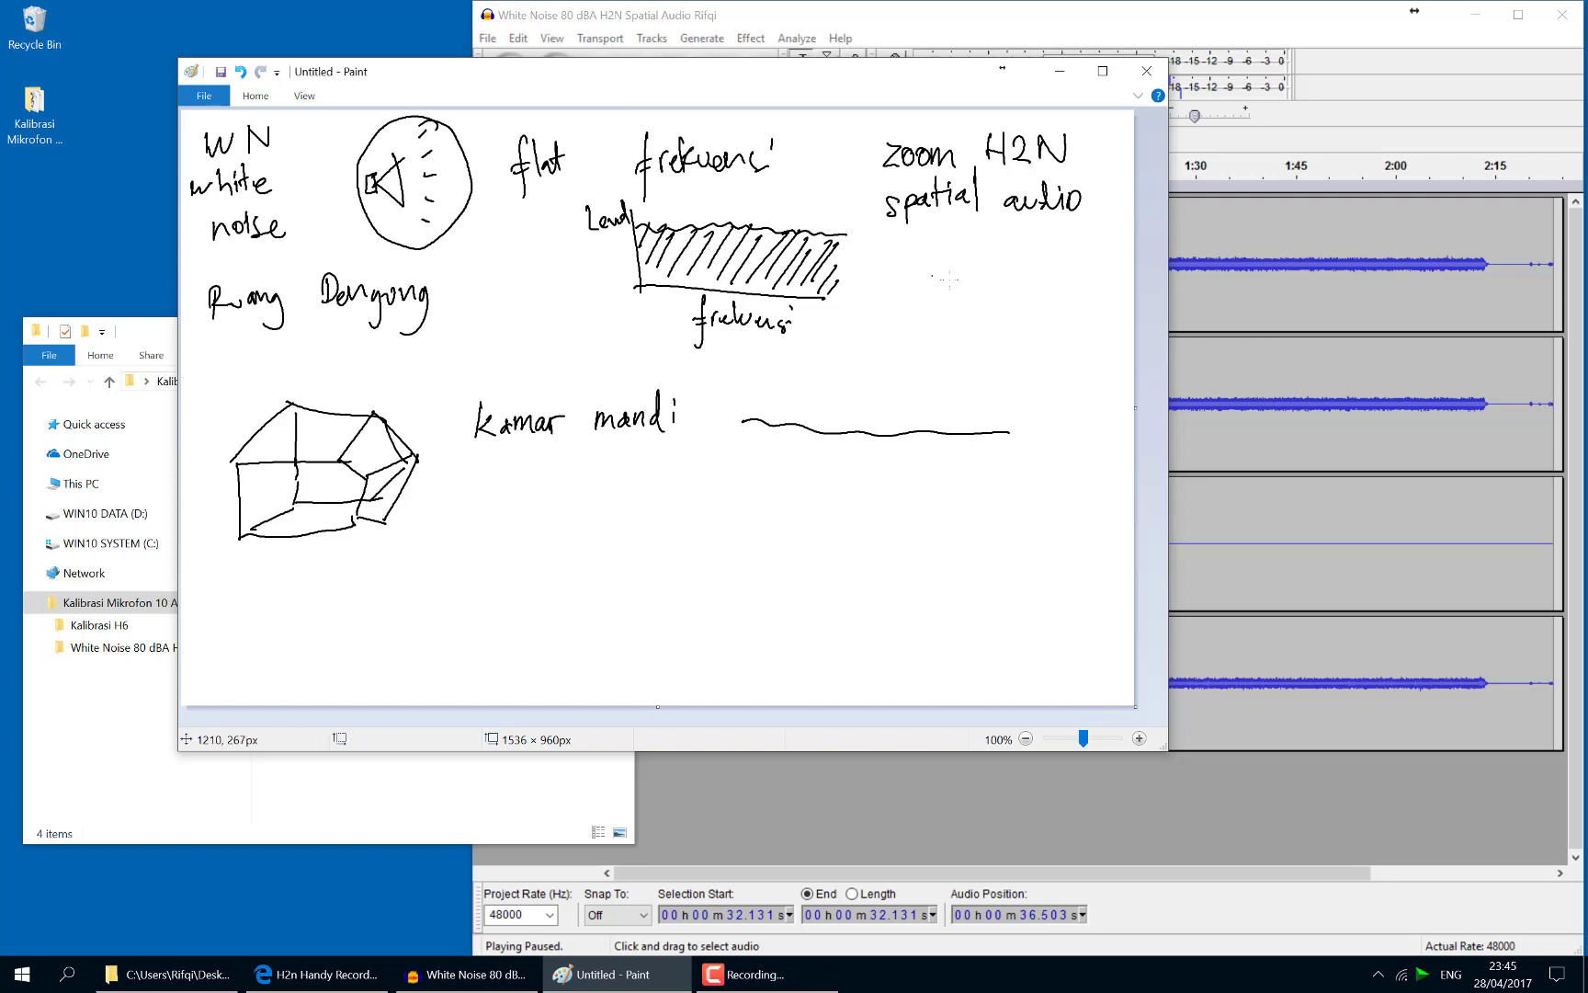
{"action": "mouse_move", "coordinate": [922, 269]}
{"action": "left_mouse_down"}
{"action": "mouse_move", "coordinate": [906, 299]}
{"action": "mouse_move", "coordinate": [971, 315]}
{"action": "mouse_move", "coordinate": [930, 241]}
{"action": "mouse_move", "coordinate": [888, 272]}
{"action": "left_mouse_up"}
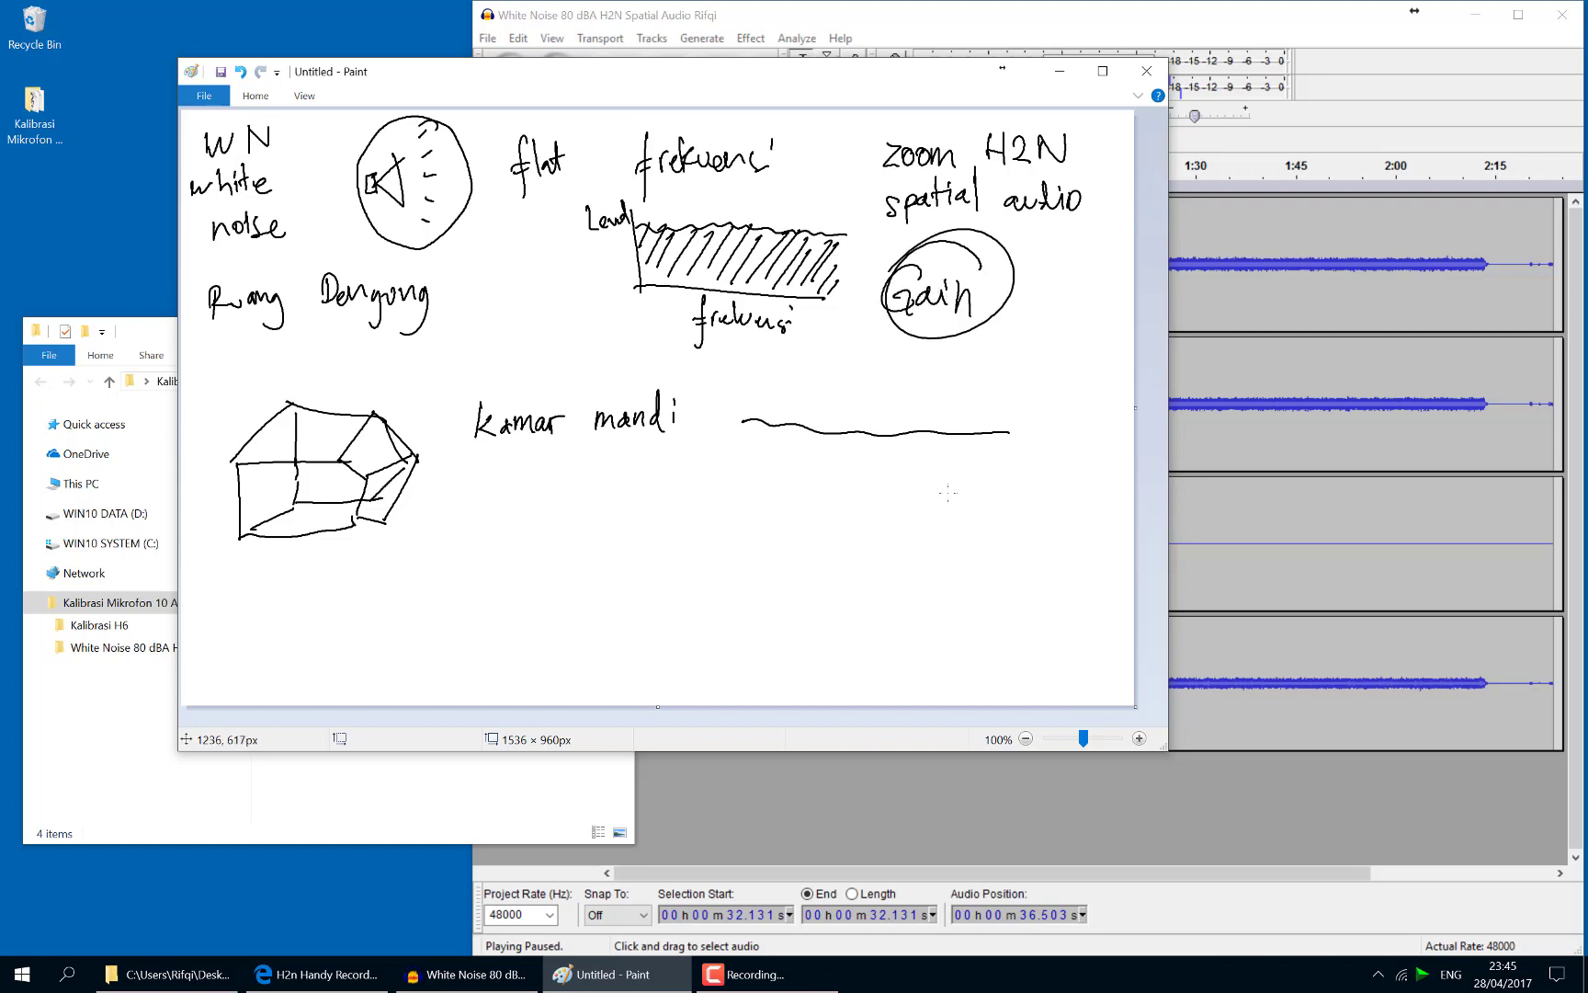
Examine the photo of the H2n recorder with its side dial on the product page in Edge, and return to Paint
{"action": "left_click", "coordinate": [351, 975]}
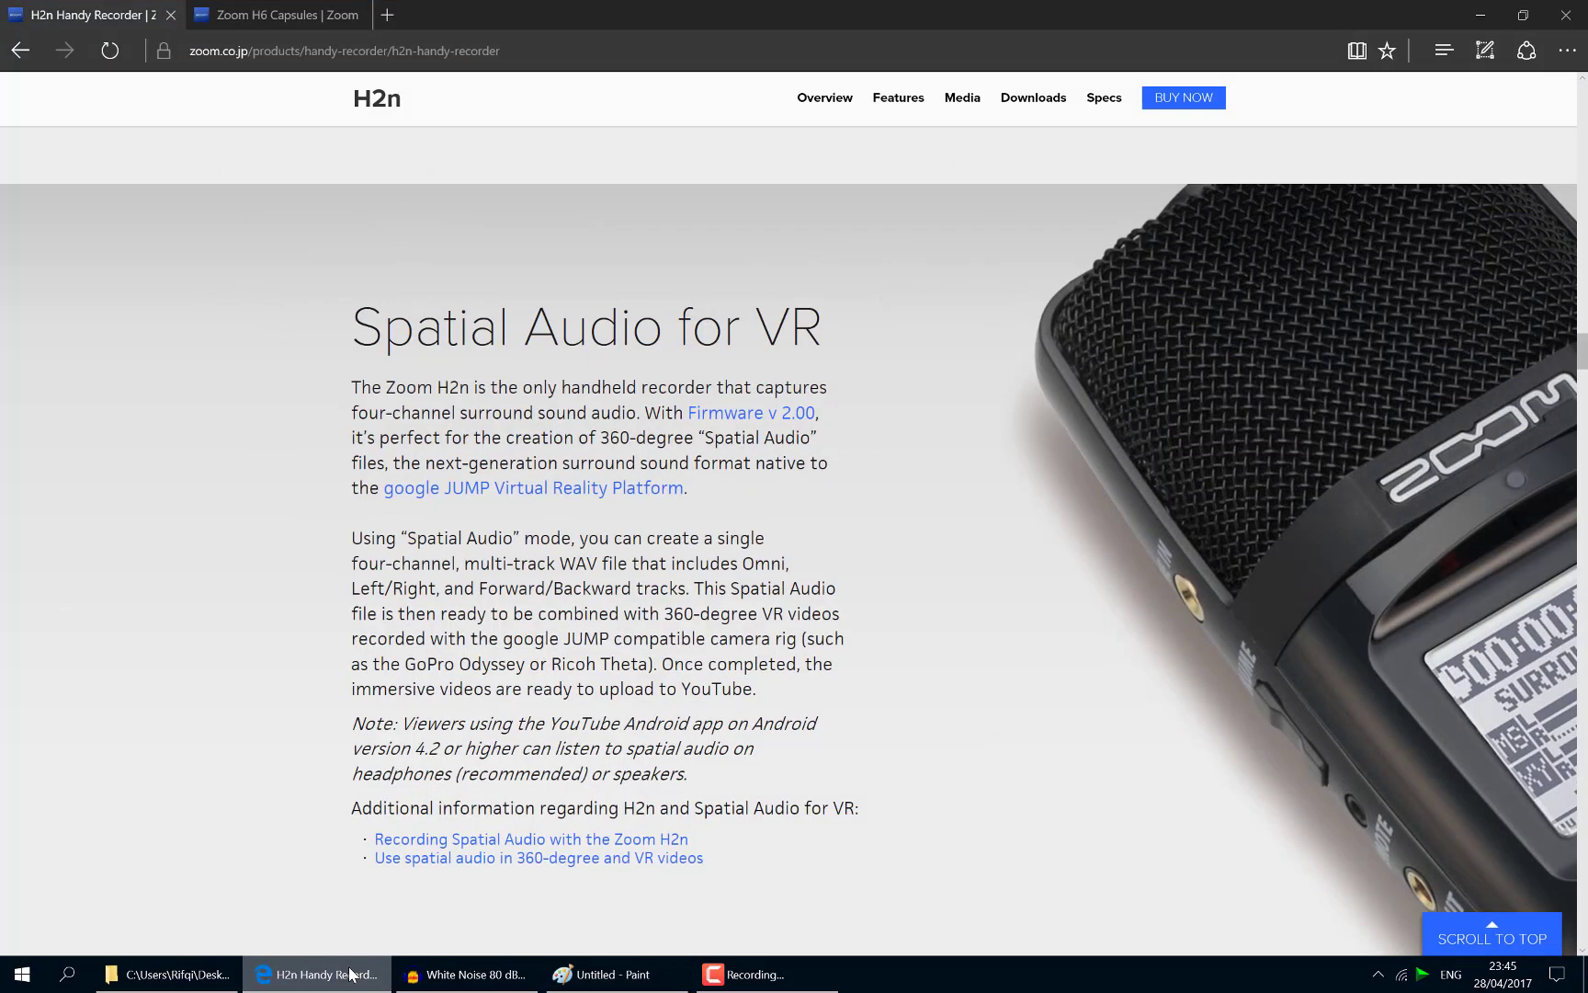
{"action": "scroll", "coordinate": [977, 521], "scroll_direction": "down", "scroll_amount": 20}
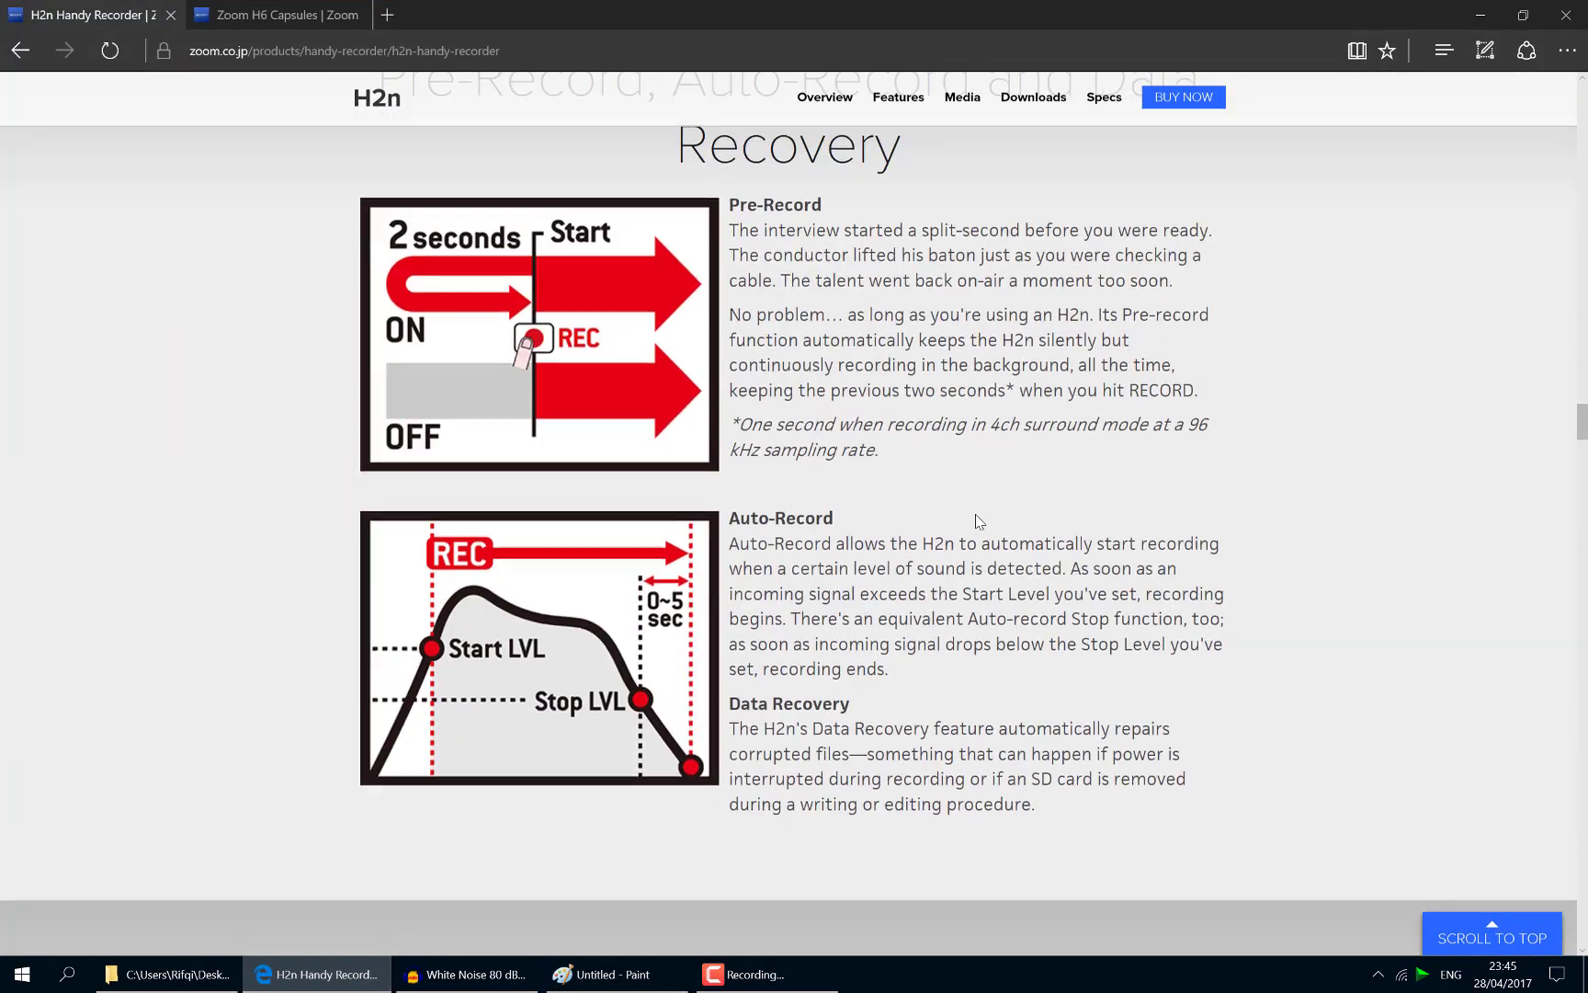
{"action": "scroll", "coordinate": [975, 521], "scroll_direction": "down", "scroll_amount": 15}
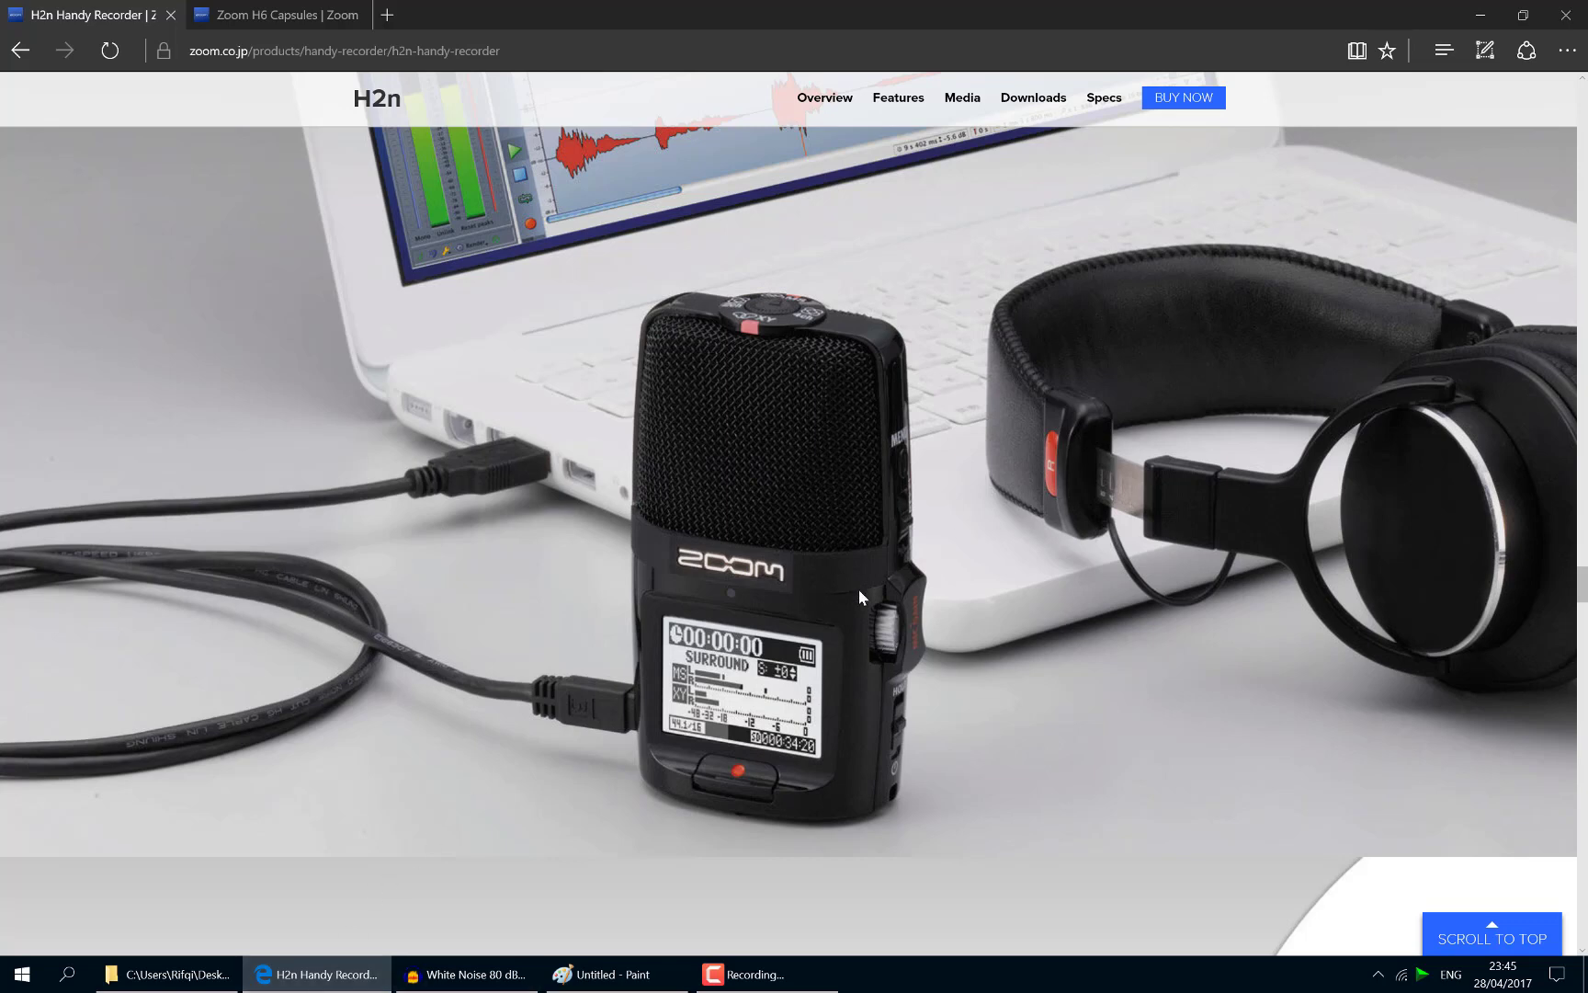
{"action": "left_click", "coordinate": [1480, 15]}
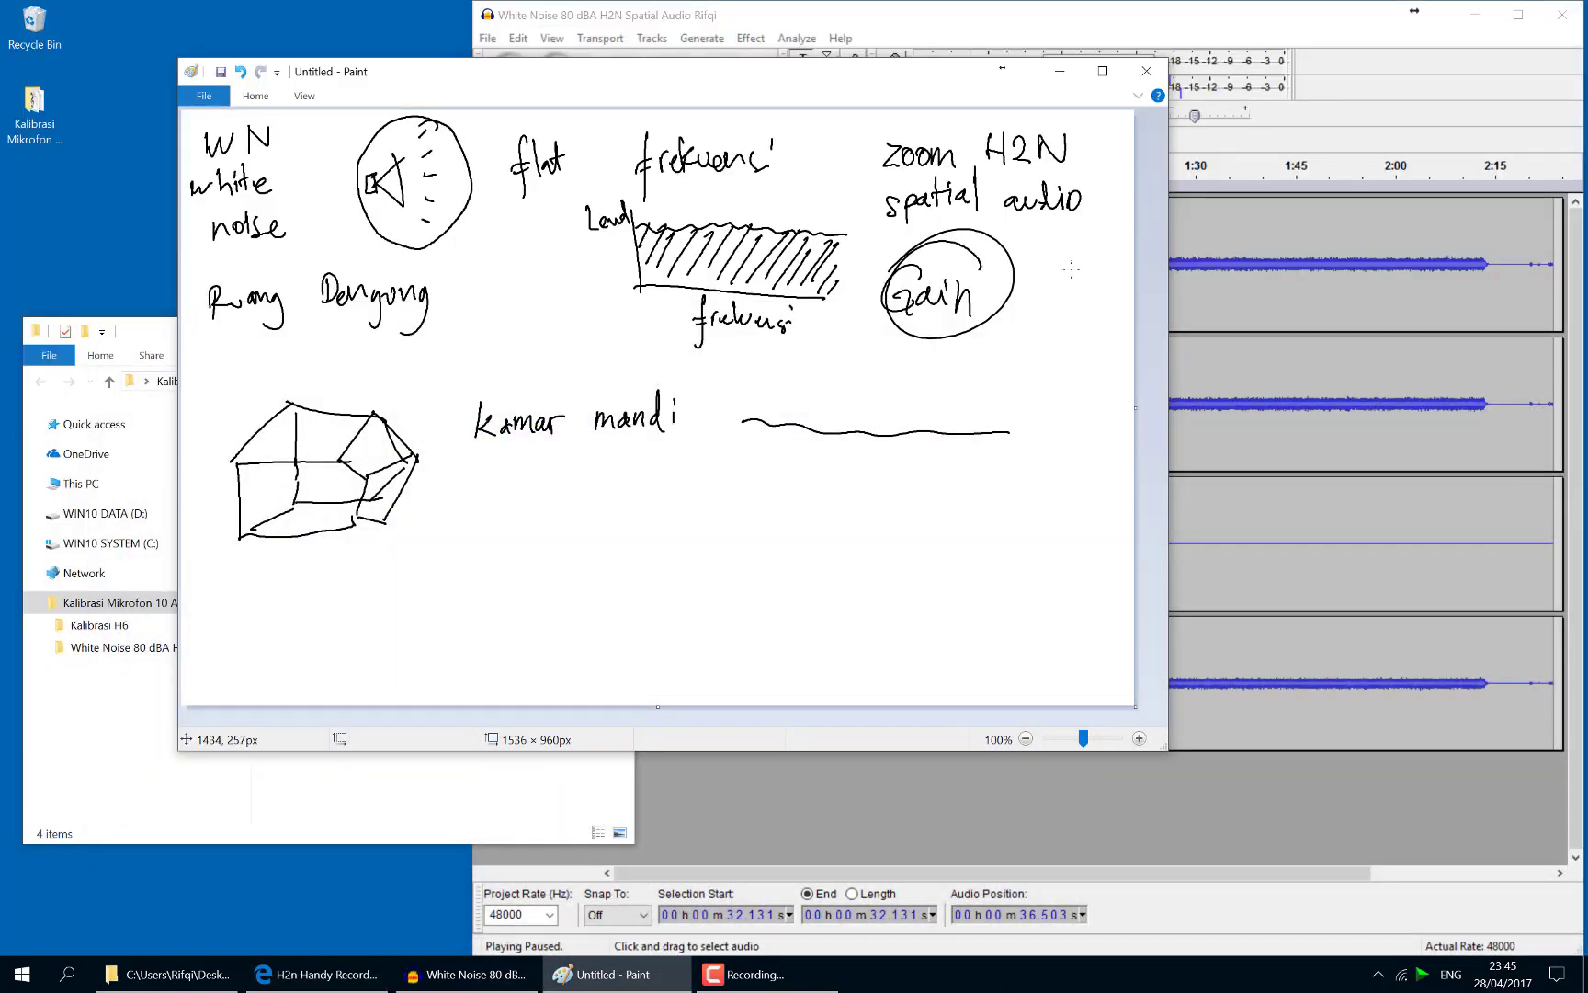
Write a circled "5" beside "Gain" and select the white noise 80 dBA H2N spatial audio WAV file in File Explorer
{"action": "mouse_move", "coordinate": [1058, 253]}
{"action": "left_mouse_down"}
{"action": "mouse_move", "coordinate": [1080, 287]}
{"action": "mouse_move", "coordinate": [1058, 293]}
{"action": "left_mouse_up"}
{"action": "mouse_move", "coordinate": [1057, 250]}
{"action": "left_mouse_down"}
{"action": "mouse_move", "coordinate": [1093, 249]}
{"action": "mouse_move", "coordinate": [1040, 260]}
{"action": "left_mouse_up"}
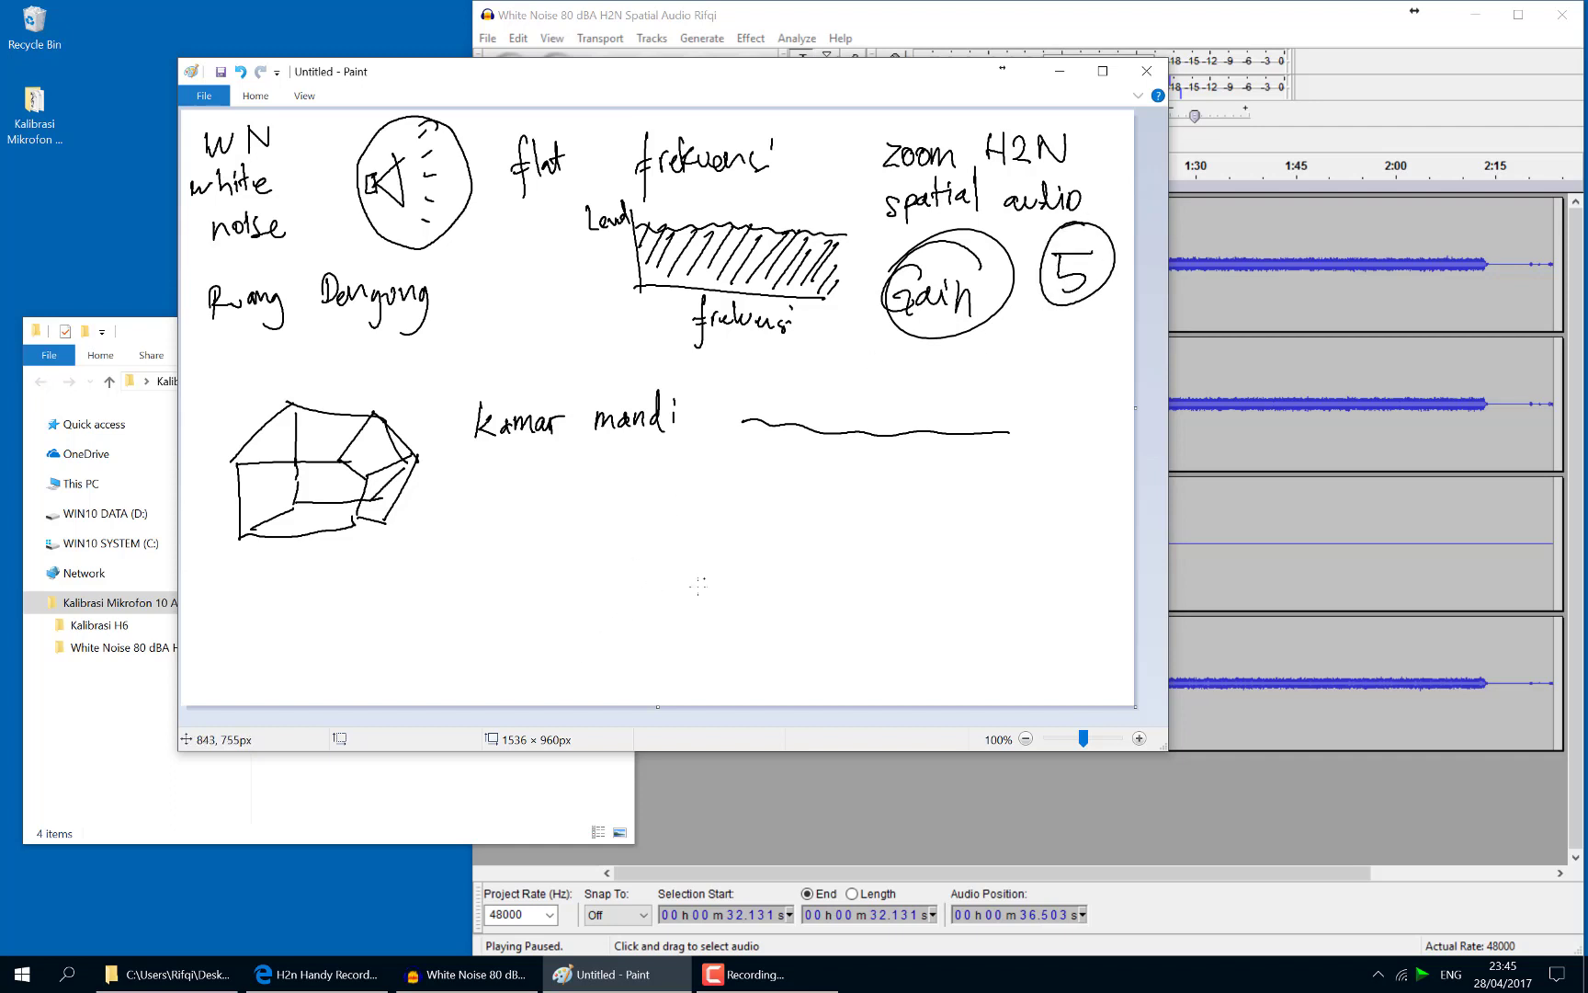
{"action": "left_click", "coordinate": [428, 815]}
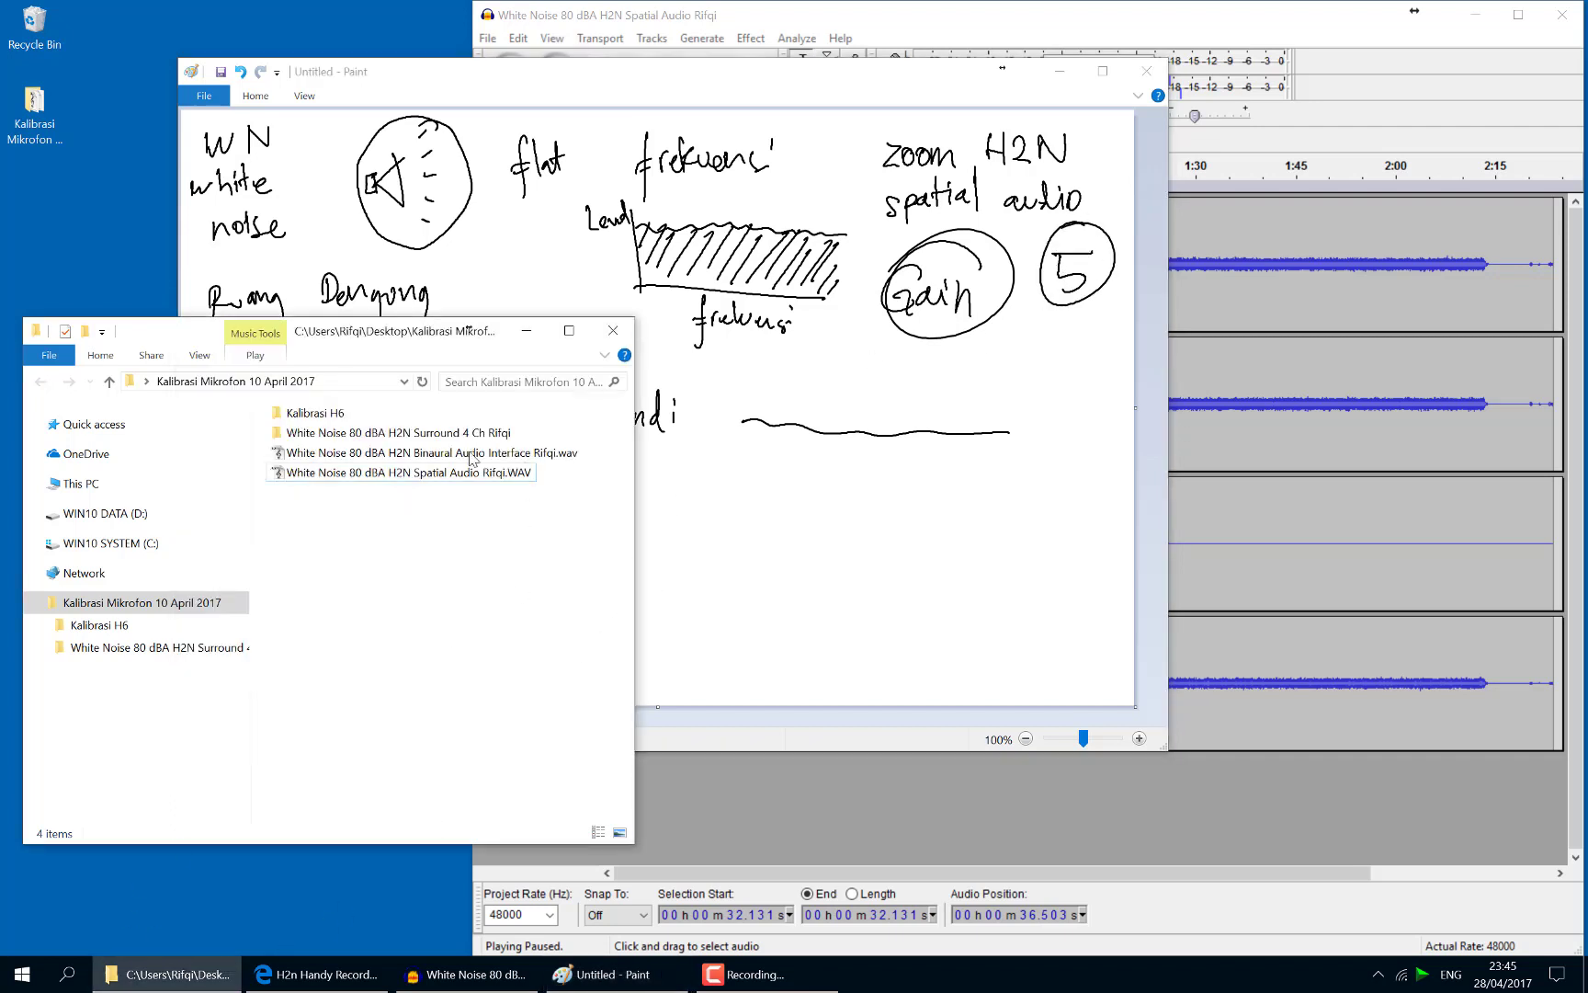
{"action": "left_click", "coordinate": [432, 476]}
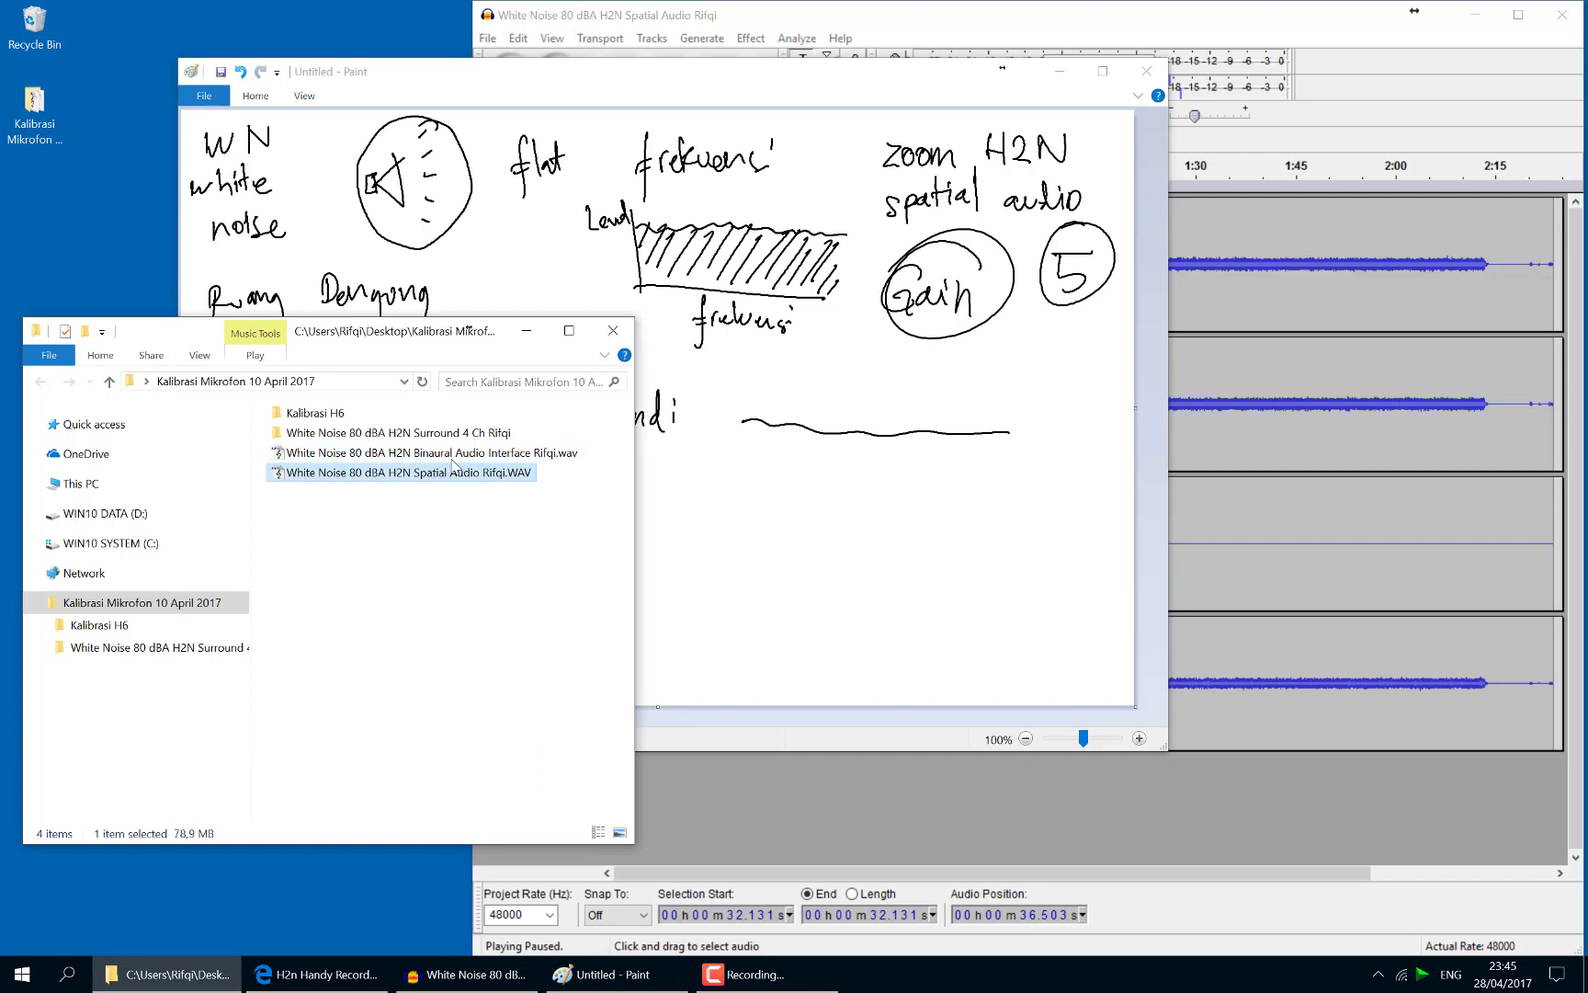
Return to Paint and write "SLM" in large letters below "kamar mandi"
{"action": "left_click", "coordinate": [976, 73]}
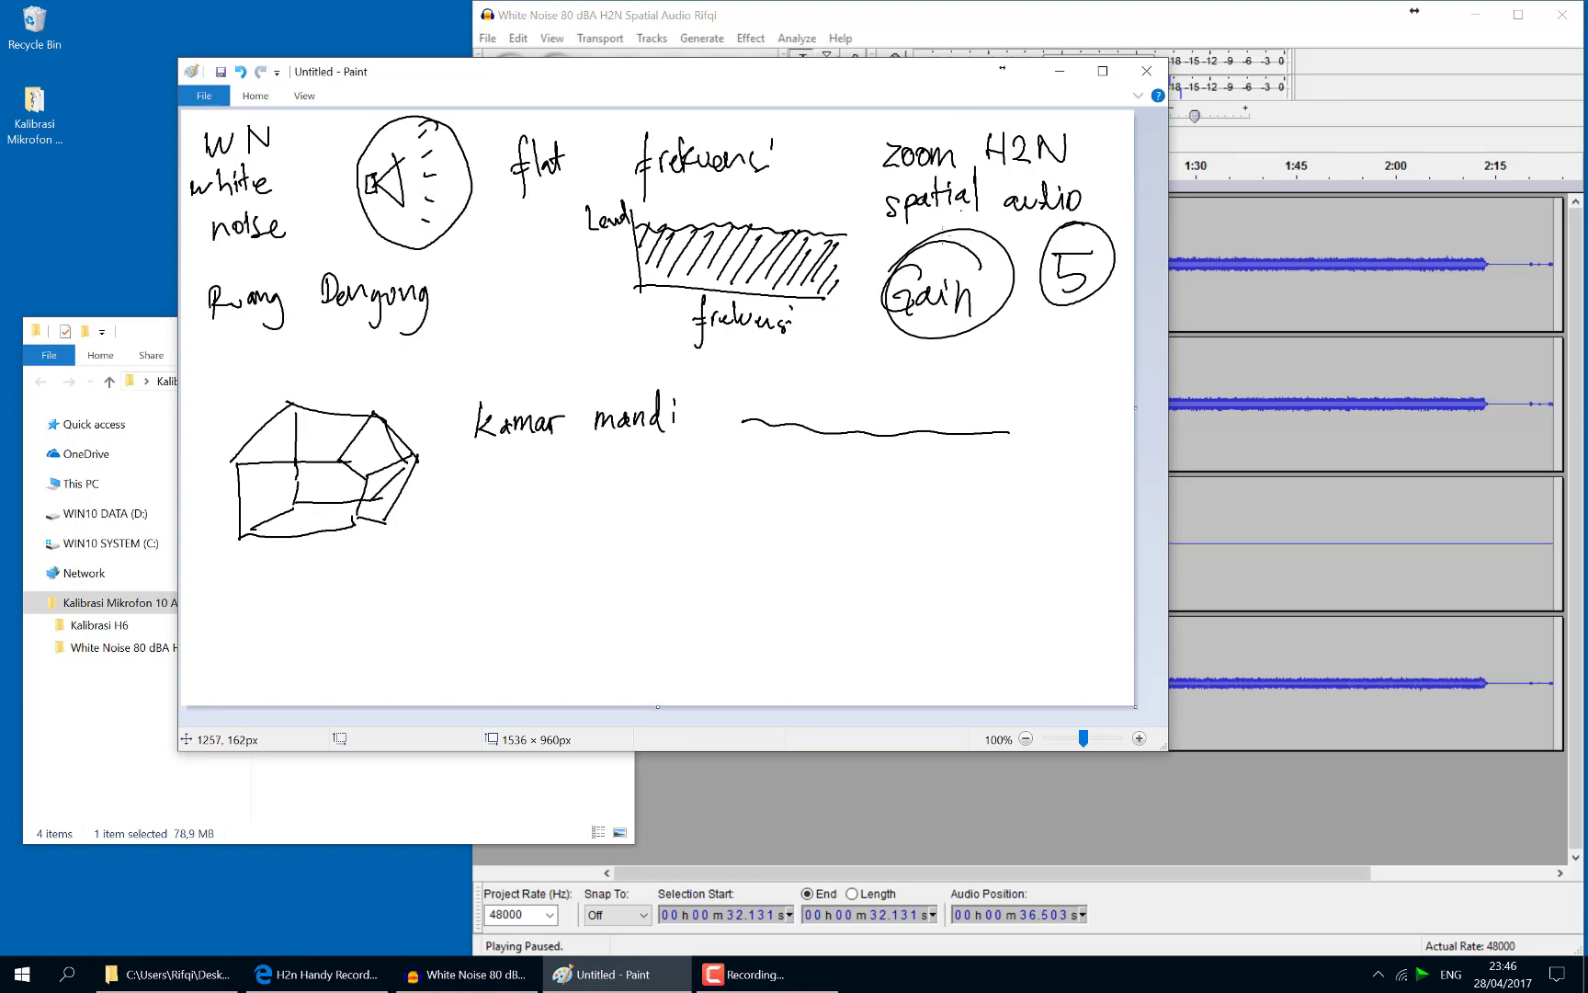
{"action": "left_click_drag", "start_coordinate": [538, 517], "coordinate": [505, 578]}
{"action": "left_click_drag", "start_coordinate": [549, 520], "coordinate": [578, 571]}
{"action": "mouse_move", "coordinate": [580, 561]}
{"action": "left_mouse_down"}
{"action": "mouse_move", "coordinate": [584, 519]}
{"action": "mouse_move", "coordinate": [637, 496]}
{"action": "mouse_move", "coordinate": [647, 594]}
{"action": "left_mouse_up"}
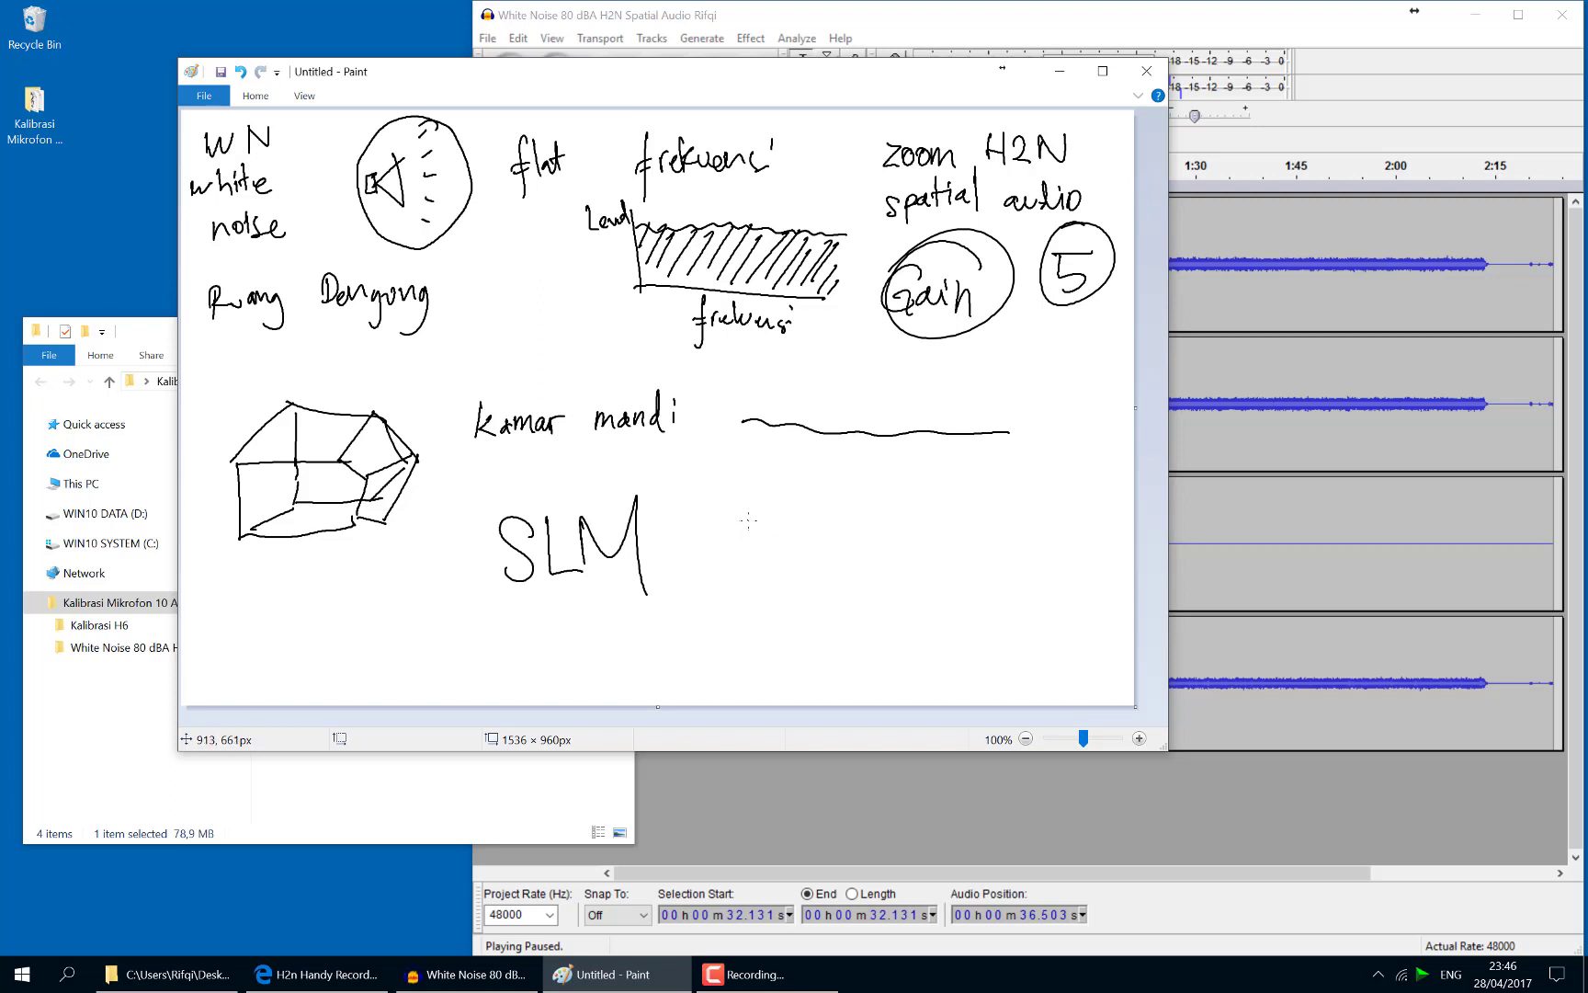
Write "SPL sebenarnya" beside "SLM"
{"action": "mouse_move", "coordinate": [767, 512]}
{"action": "left_mouse_down"}
{"action": "mouse_move", "coordinate": [746, 550]}
{"action": "mouse_move", "coordinate": [778, 551]}
{"action": "left_mouse_up"}
{"action": "mouse_move", "coordinate": [778, 511]}
{"action": "left_mouse_down"}
{"action": "mouse_move", "coordinate": [781, 535]}
{"action": "mouse_move", "coordinate": [836, 548]}
{"action": "mouse_move", "coordinate": [906, 531]}
{"action": "left_mouse_up"}
{"action": "left_click", "coordinate": [842, 545]}
{"action": "mouse_move", "coordinate": [912, 494]}
{"action": "left_mouse_down"}
{"action": "mouse_move", "coordinate": [927, 529]}
{"action": "mouse_move", "coordinate": [1048, 521]}
{"action": "mouse_move", "coordinate": [1052, 565]}
{"action": "mouse_move", "coordinate": [1090, 533]}
{"action": "left_mouse_up"}
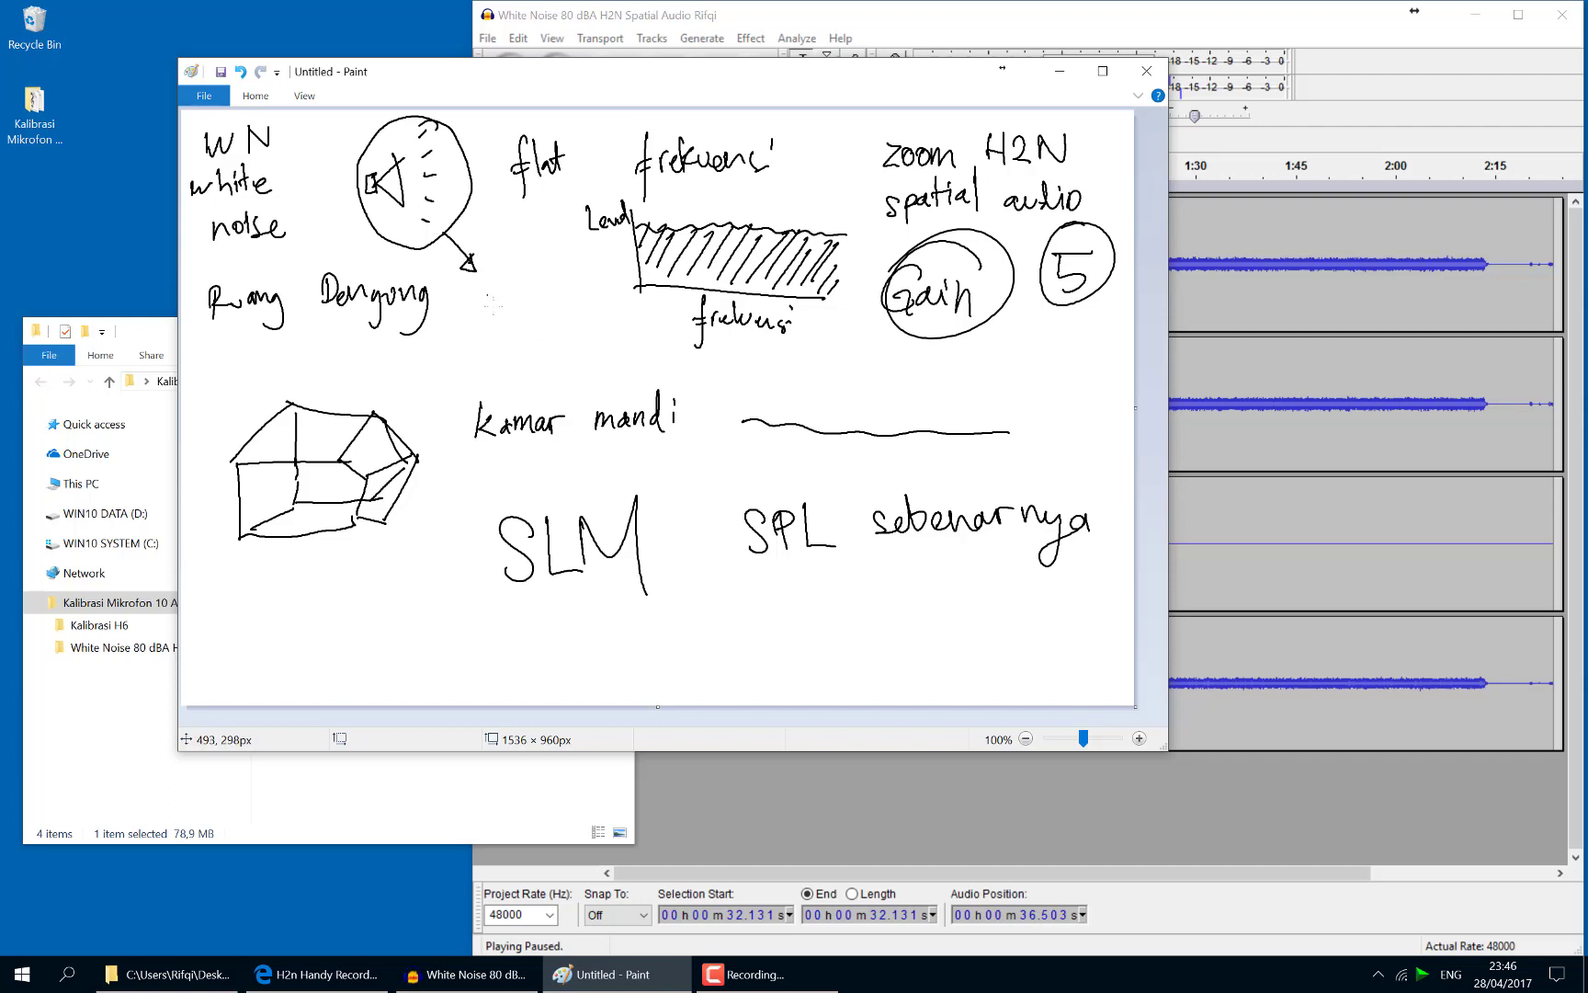
Write "80 dBA" at the speaker arrow's tip and below "SPL sebenarnya", and circle the first "80 dBA" and "SLM"
{"action": "mouse_move", "coordinate": [492, 305]}
{"action": "left_mouse_down"}
{"action": "mouse_move", "coordinate": [537, 290]}
{"action": "mouse_move", "coordinate": [541, 314]}
{"action": "mouse_move", "coordinate": [570, 303]}
{"action": "left_mouse_up"}
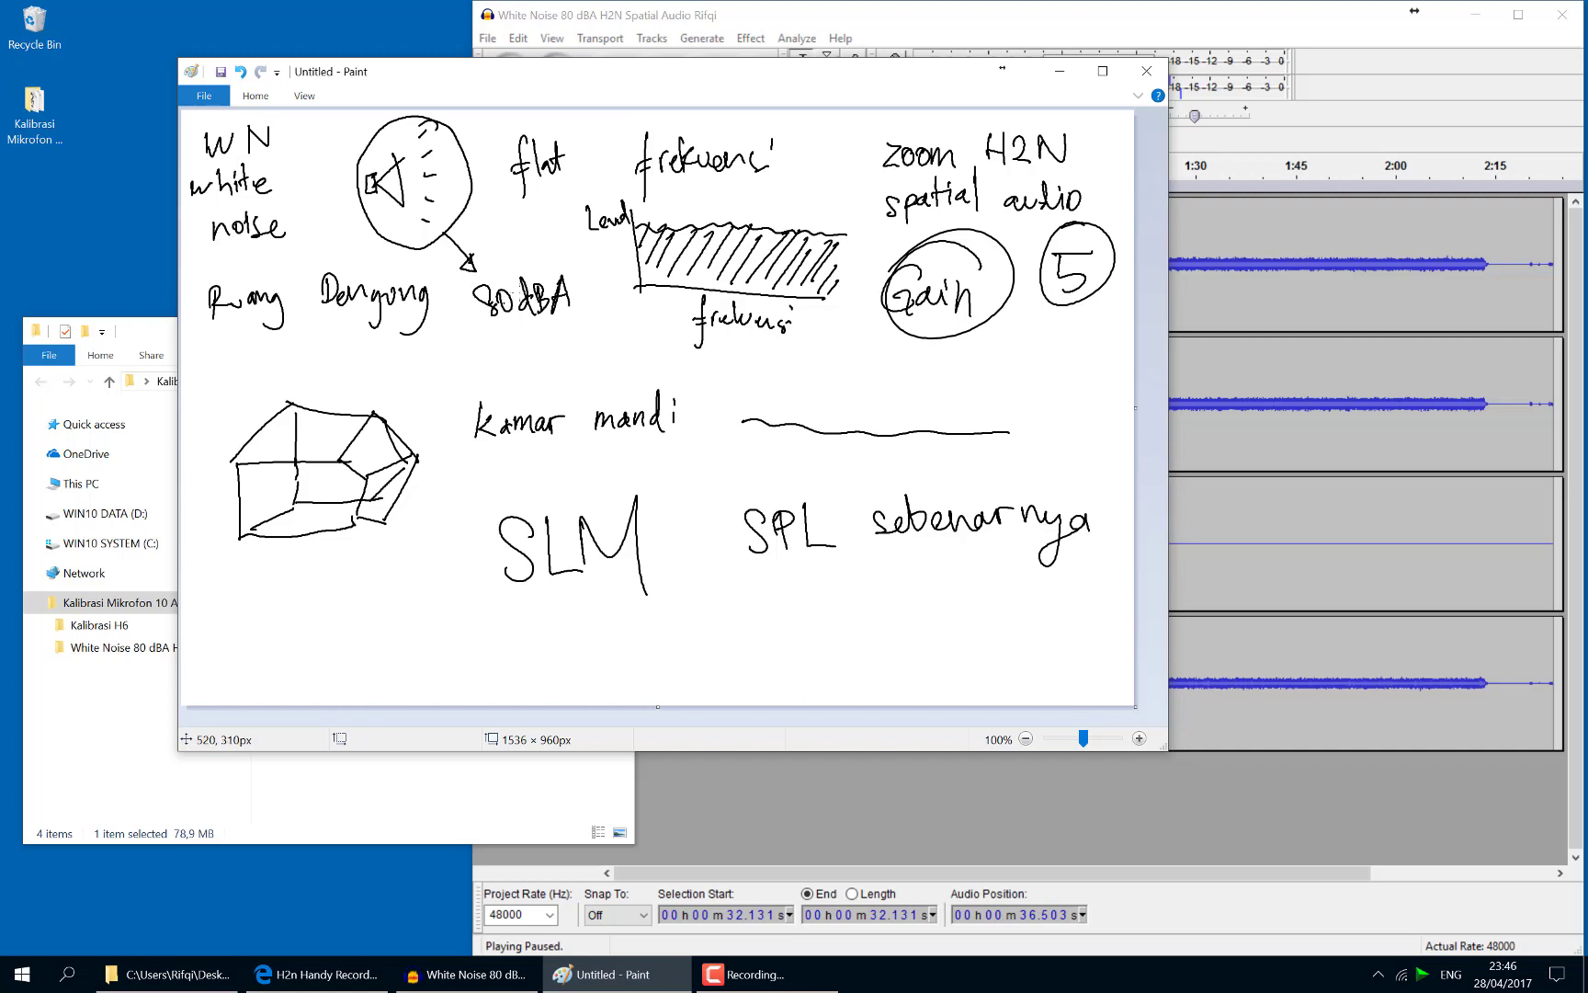
{"action": "mouse_move", "coordinate": [551, 223]}
{"action": "left_mouse_down"}
{"action": "mouse_move", "coordinate": [612, 285]}
{"action": "mouse_move", "coordinate": [478, 276]}
{"action": "mouse_move", "coordinate": [597, 248]}
{"action": "left_mouse_up"}
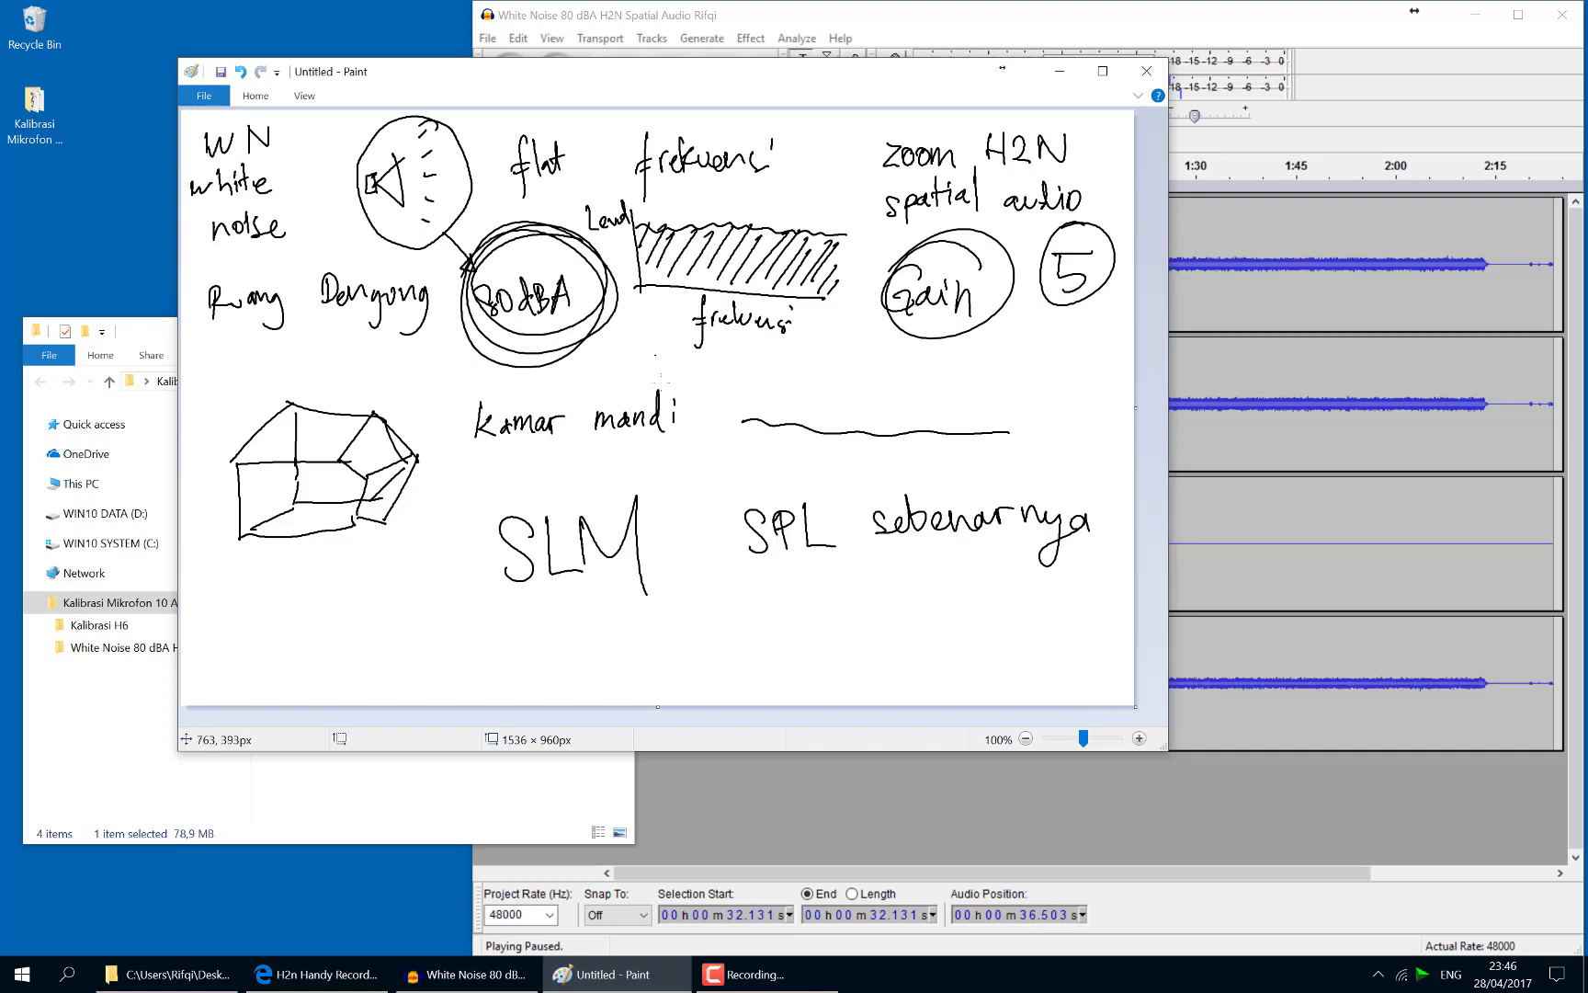
{"action": "mouse_move", "coordinate": [658, 508]}
{"action": "left_mouse_down"}
{"action": "mouse_move", "coordinate": [510, 575]}
{"action": "mouse_move", "coordinate": [575, 478]}
{"action": "left_mouse_up"}
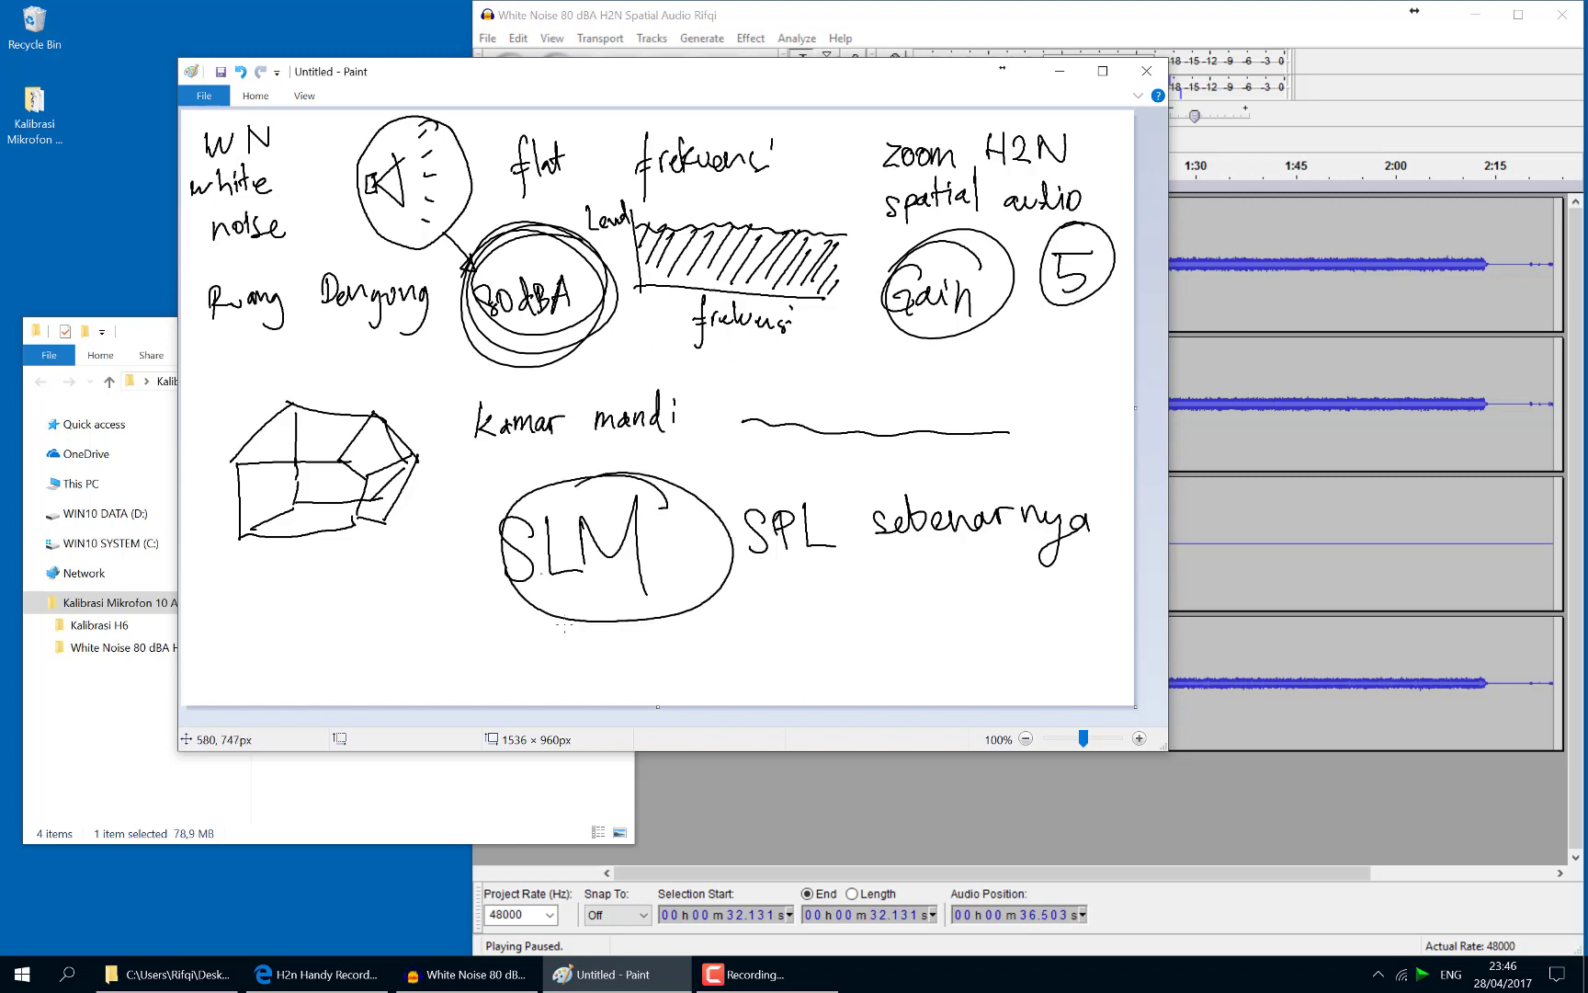
{"action": "mouse_move", "coordinate": [809, 644]}
{"action": "left_mouse_down"}
{"action": "mouse_move", "coordinate": [799, 634]}
{"action": "mouse_move", "coordinate": [869, 606]}
{"action": "mouse_move", "coordinate": [993, 632]}
{"action": "mouse_move", "coordinate": [1008, 618]}
{"action": "left_mouse_up"}
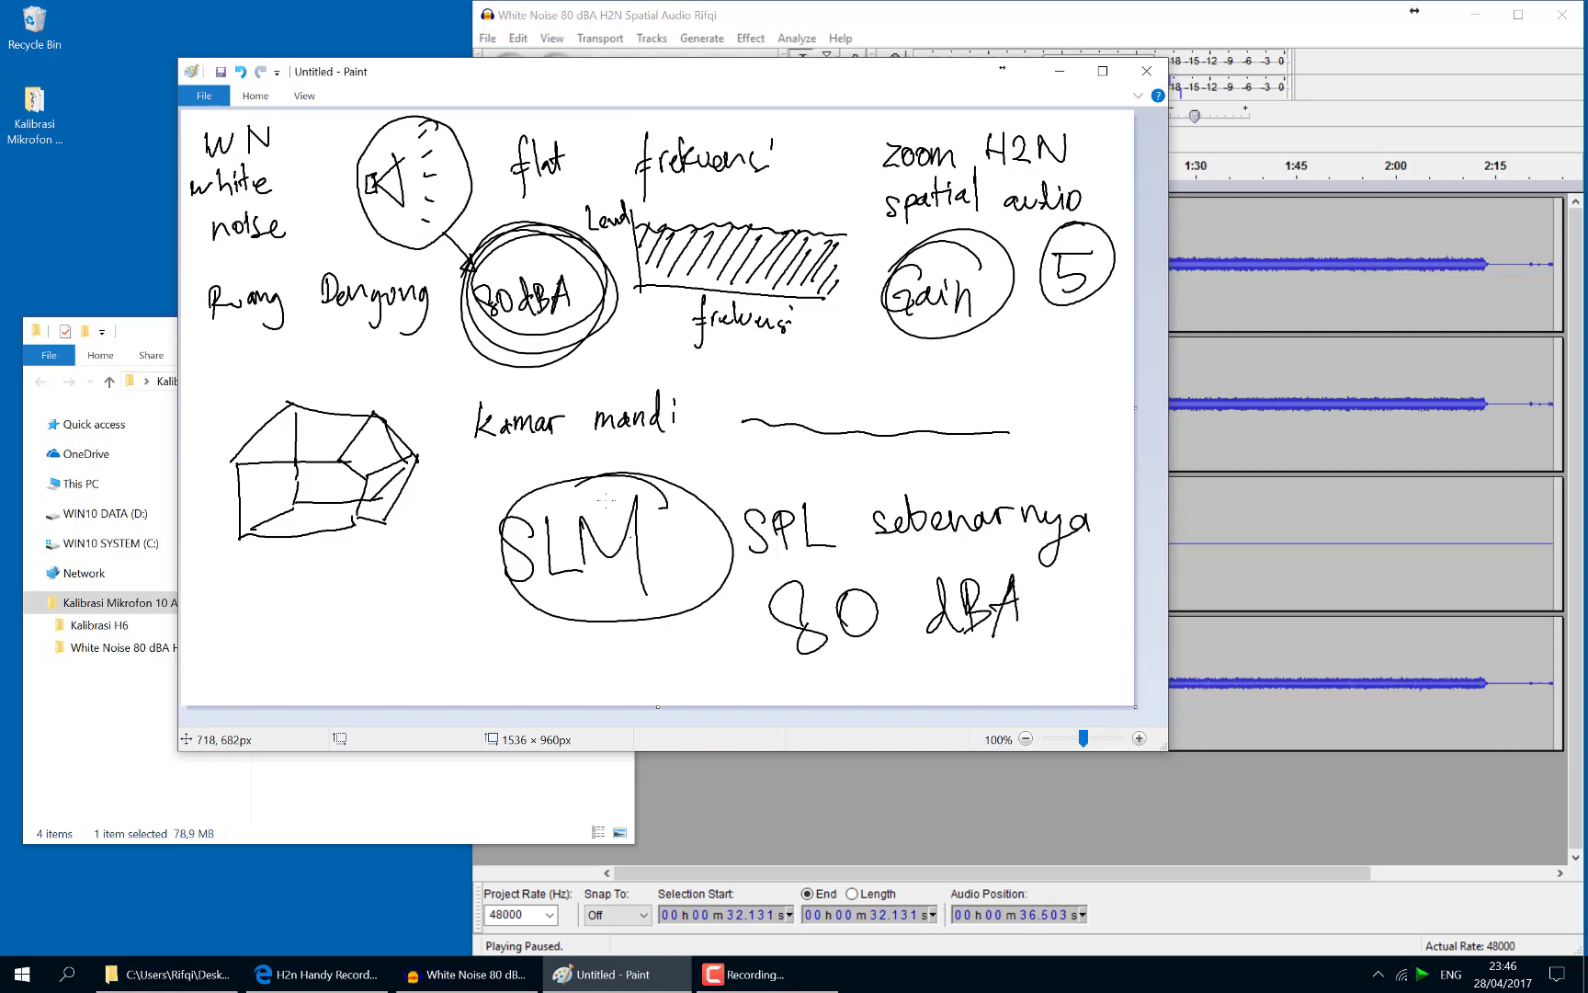
Switch to File Explorer and select the white noise 80 dBA H2N spatial audio WAV file
{"action": "left_click", "coordinate": [368, 799]}
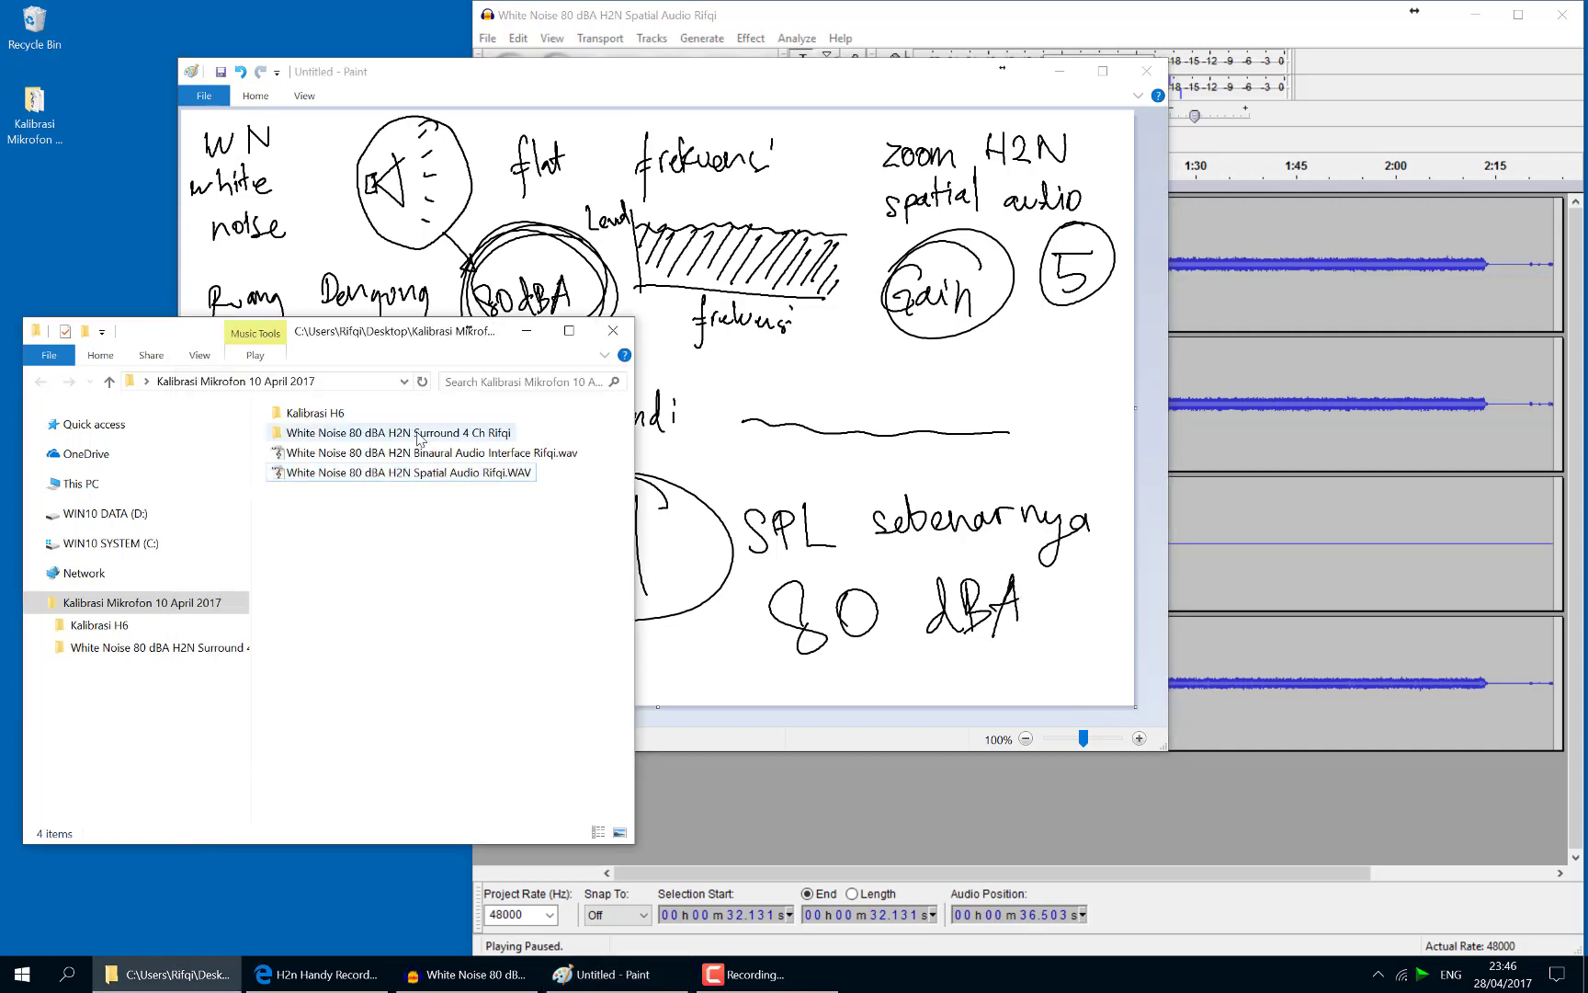
{"action": "left_click", "coordinate": [413, 473]}
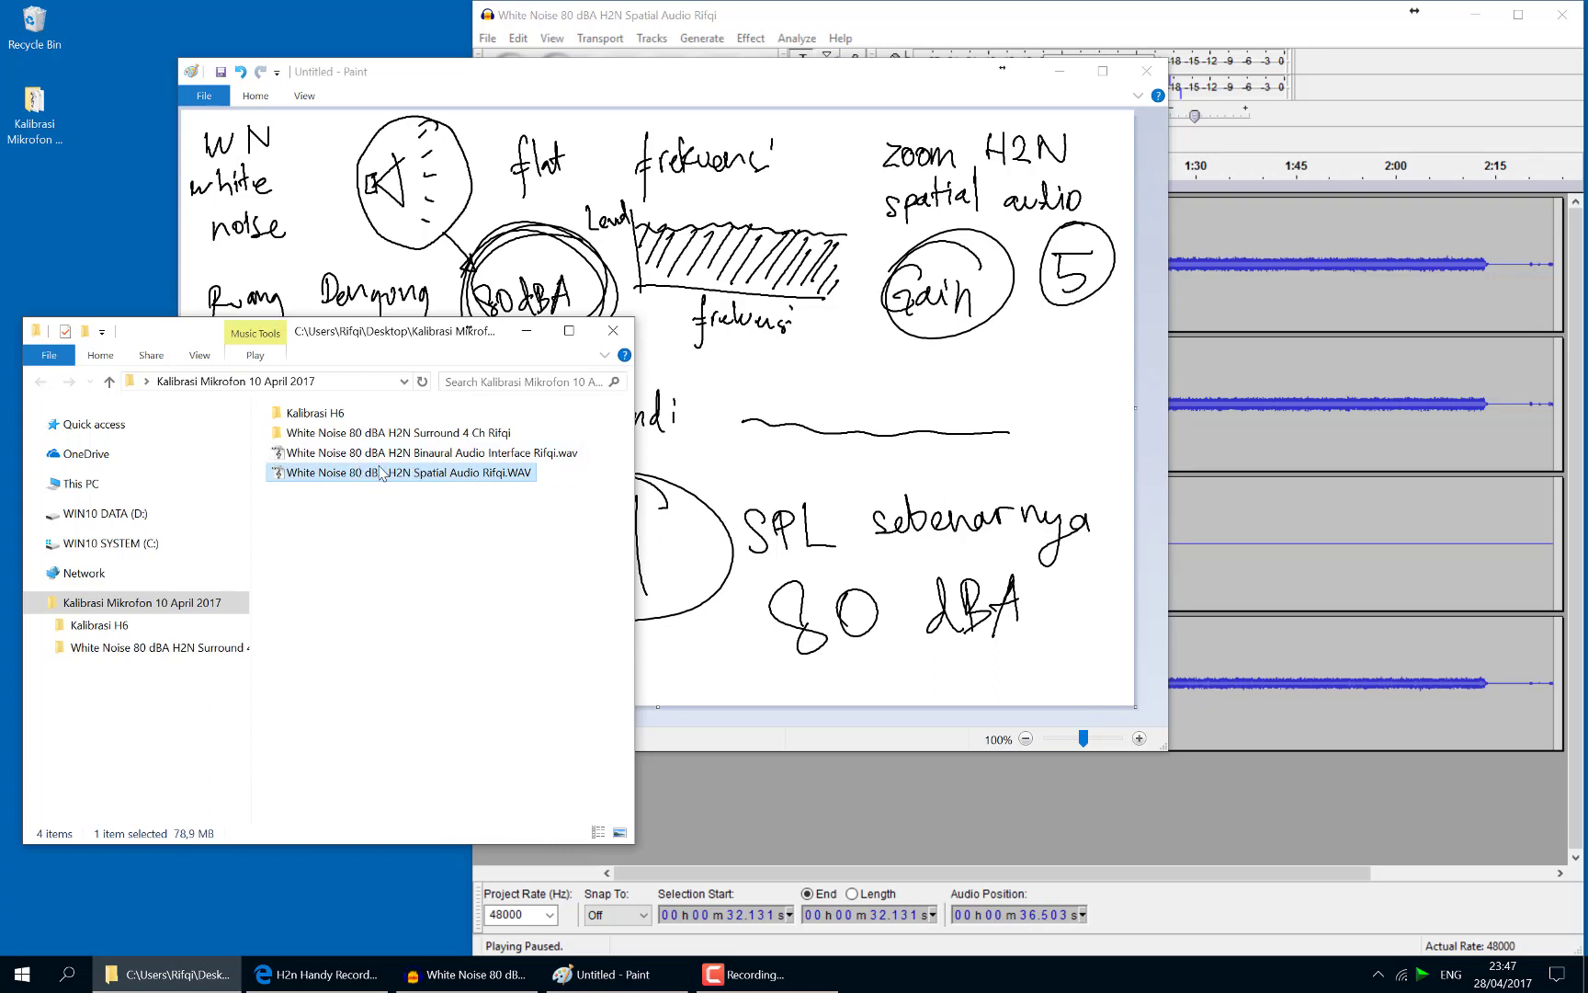
{"action": "mouse_move", "coordinate": [352, 483]}
Minimize Paint and Audacity, and start Realtime Analyzer from the Acoustic Measurement group
{"action": "left_click", "coordinate": [1060, 72]}
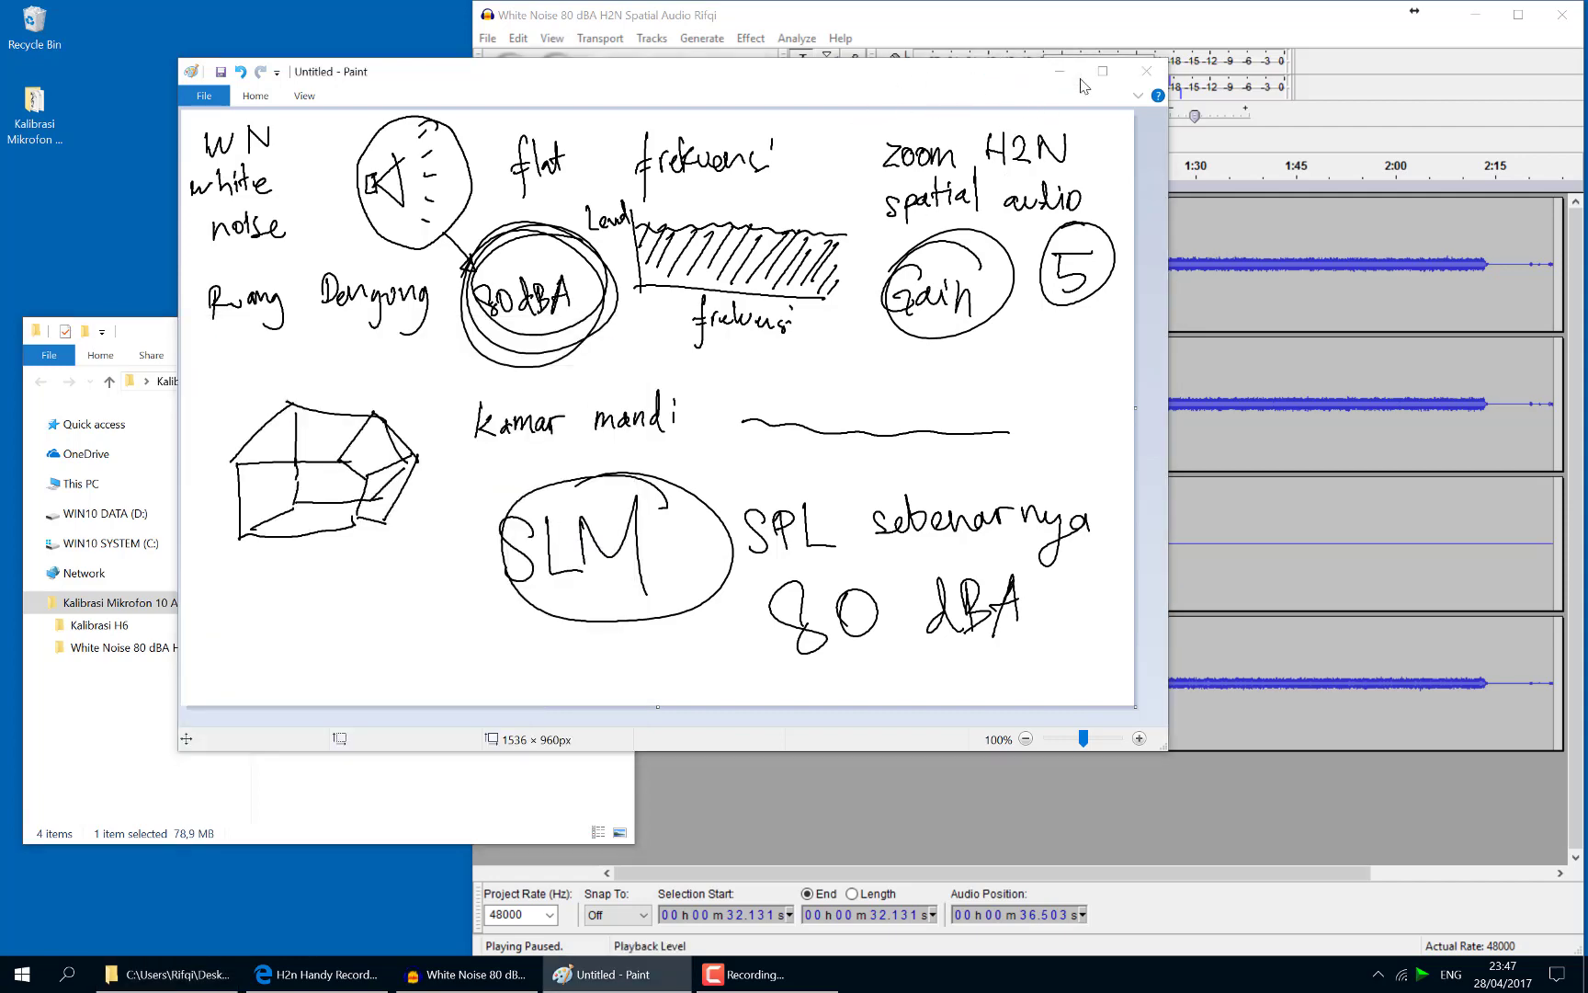
{"action": "left_click", "coordinate": [1475, 17]}
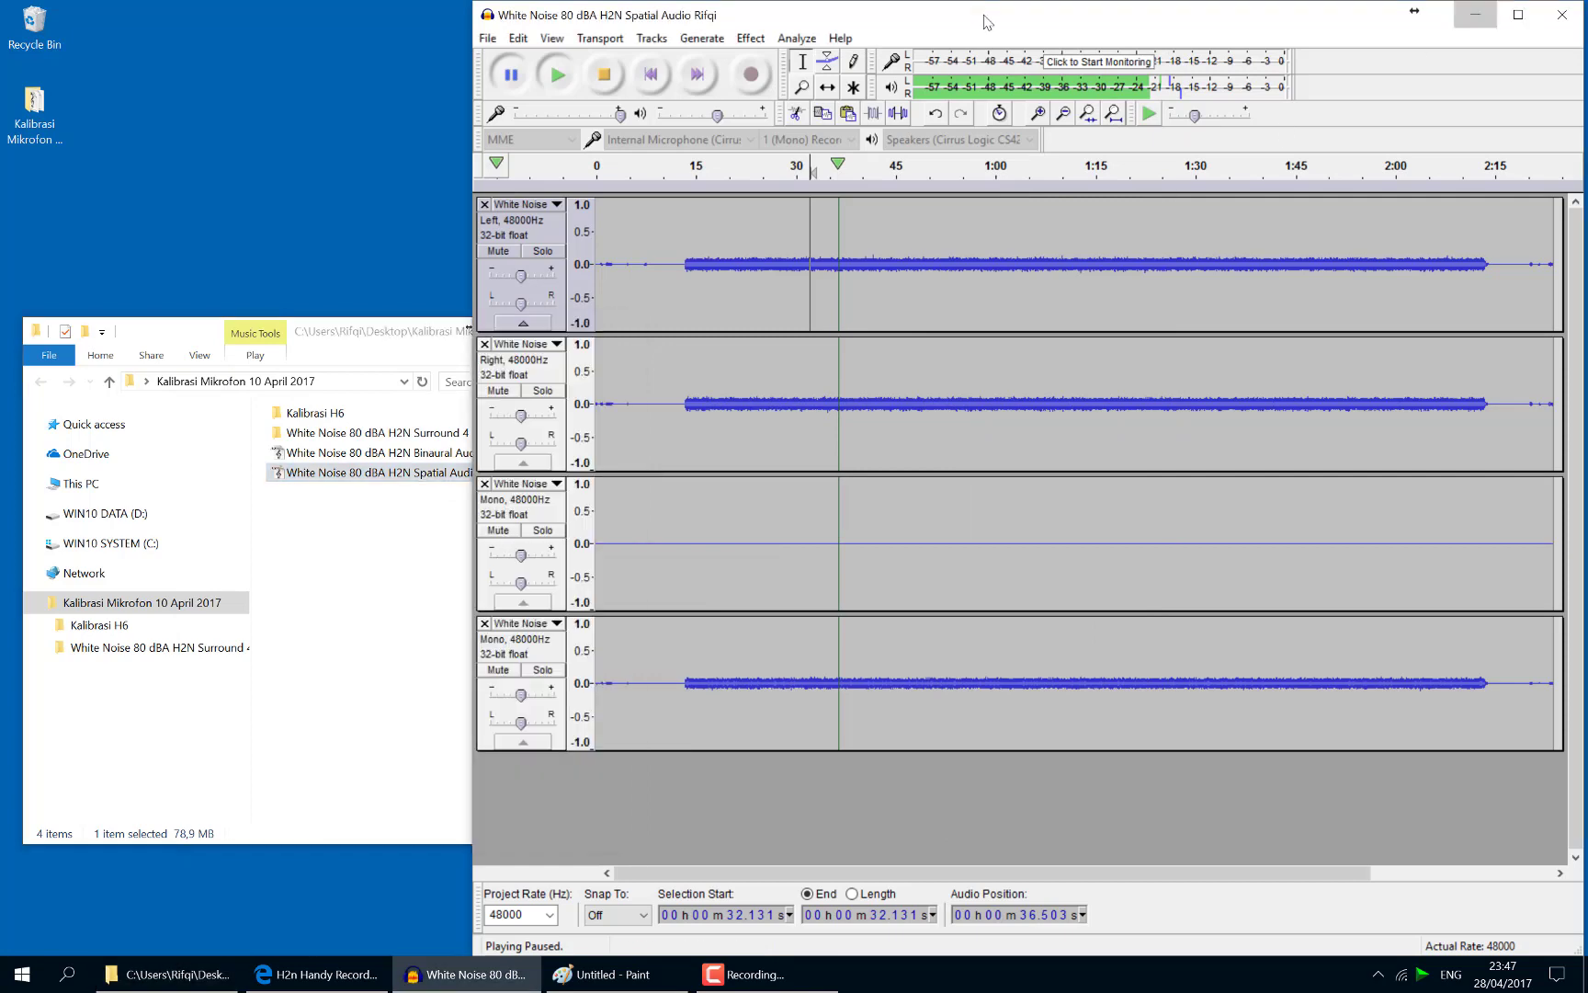
{"action": "left_click", "coordinate": [13, 986]}
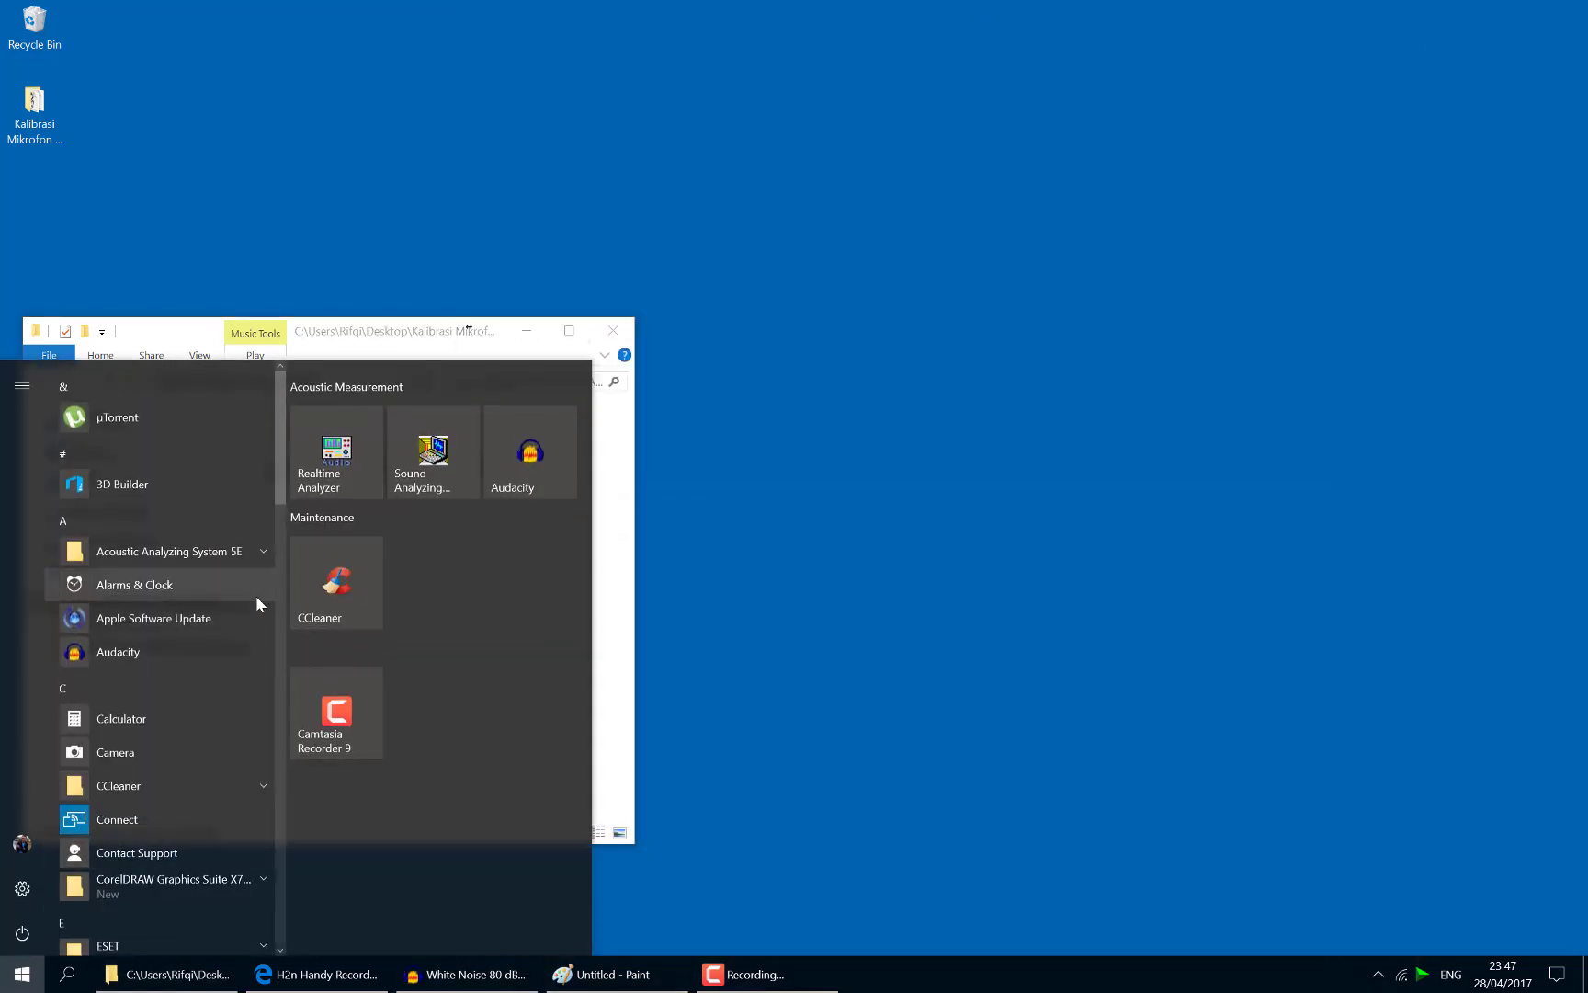
{"action": "left_click", "coordinate": [210, 554]}
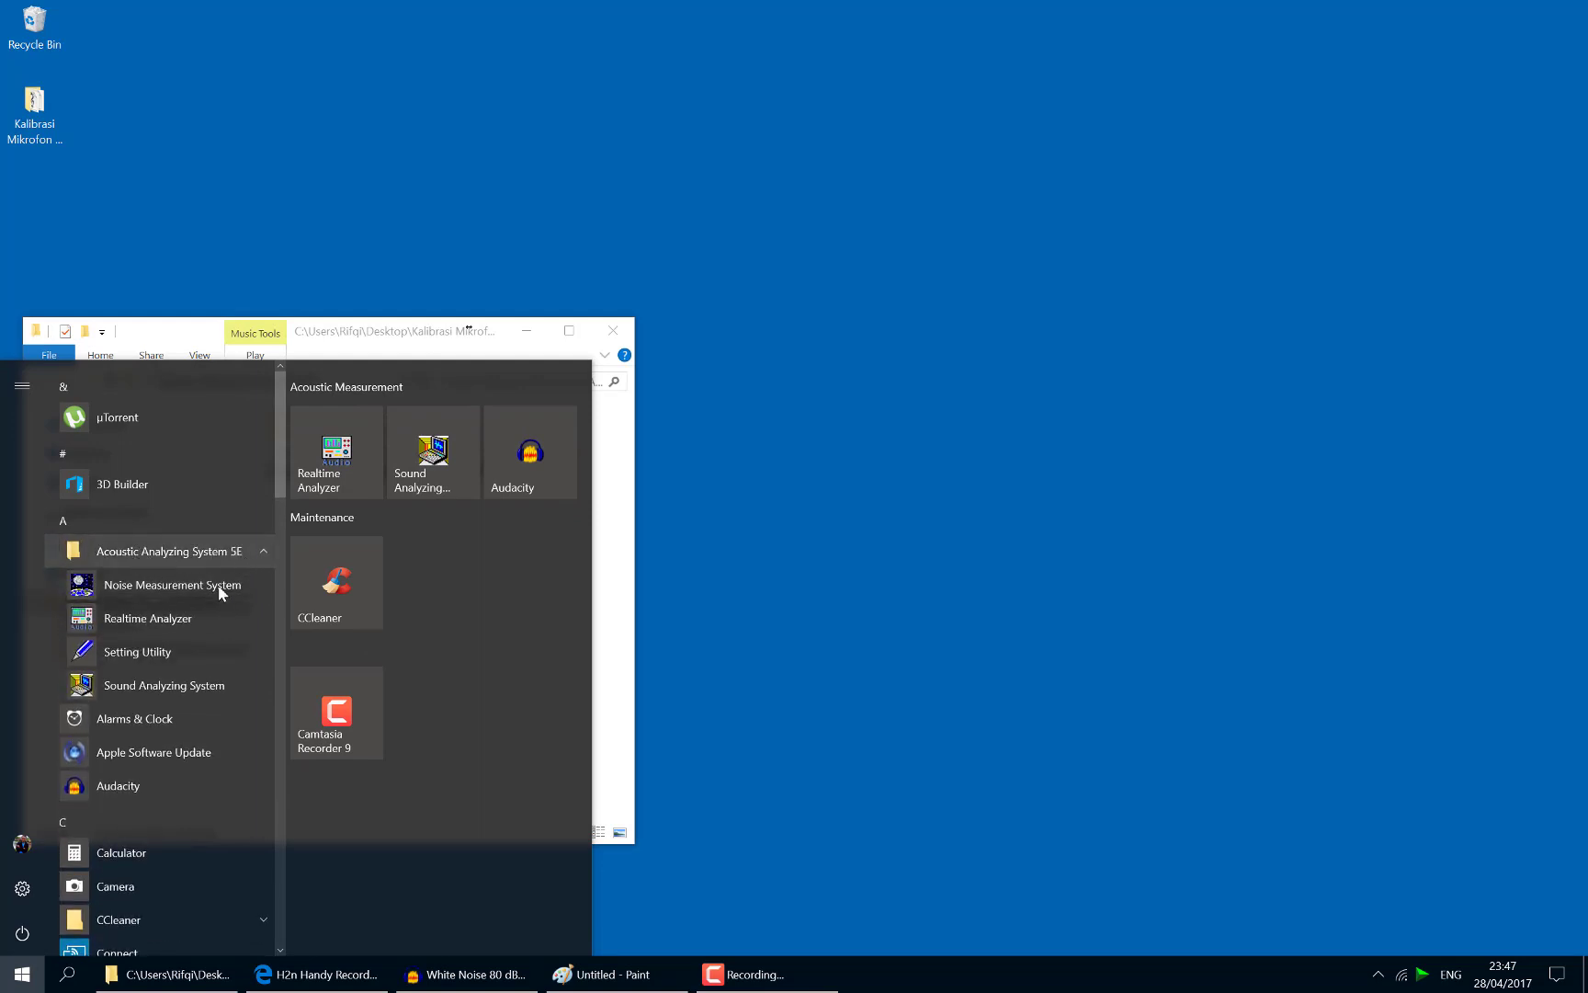
{"action": "left_click", "coordinate": [346, 467]}
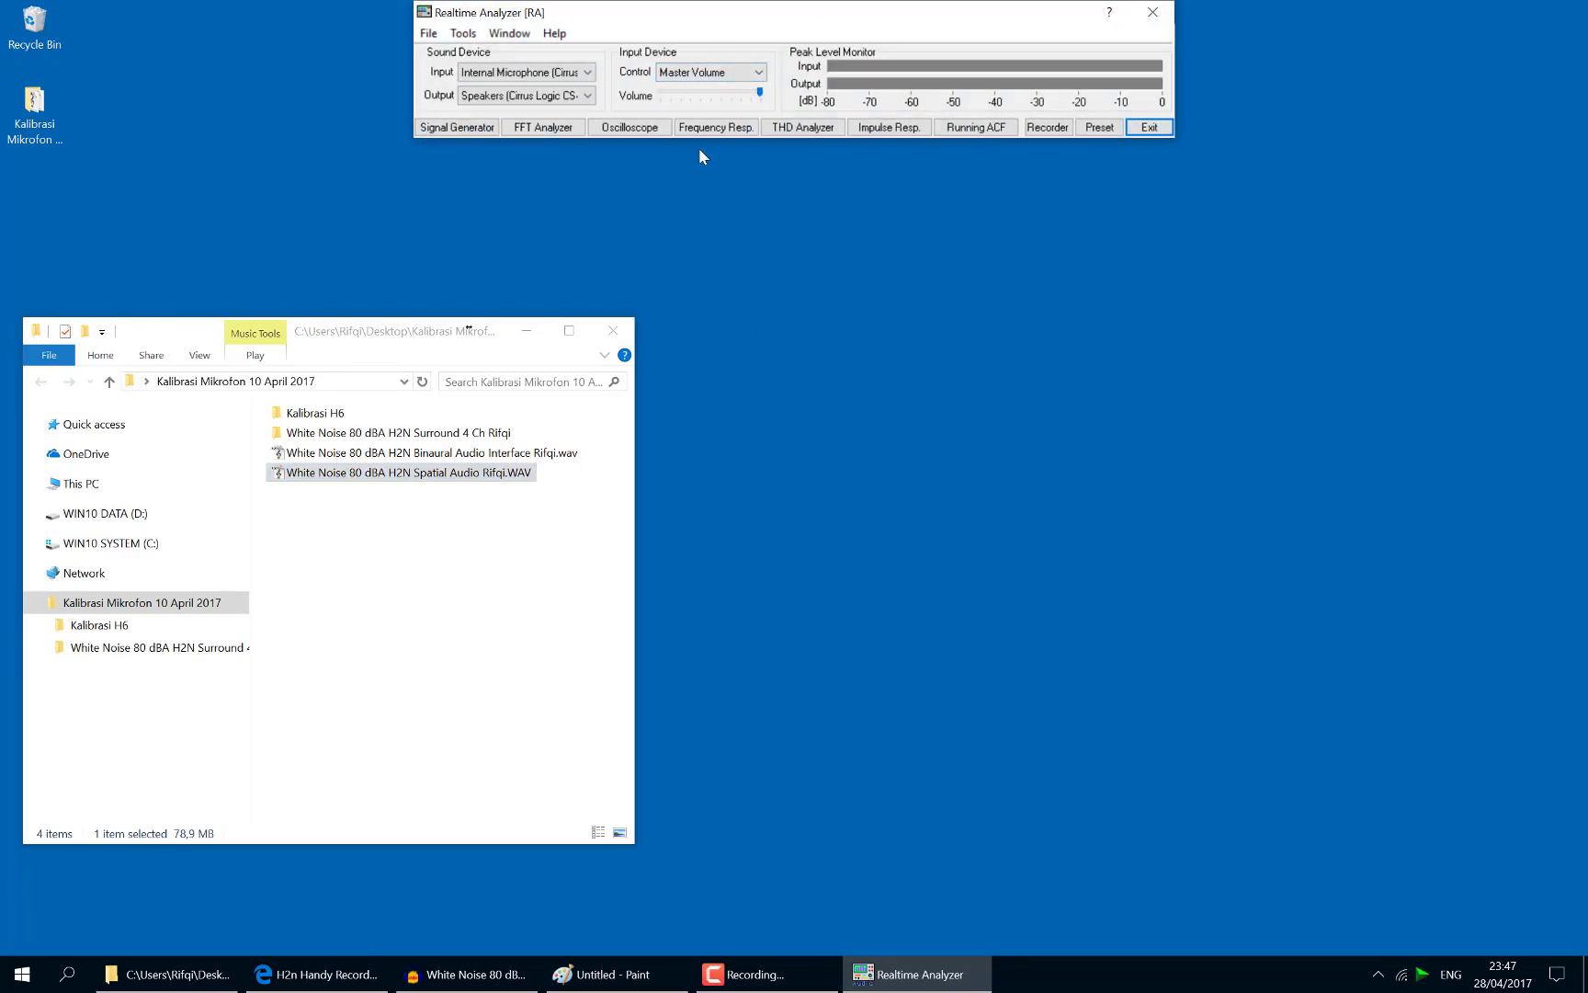
Switch to Edge and search the web for "dssf" in a new tab
{"action": "left_click", "coordinate": [338, 975]}
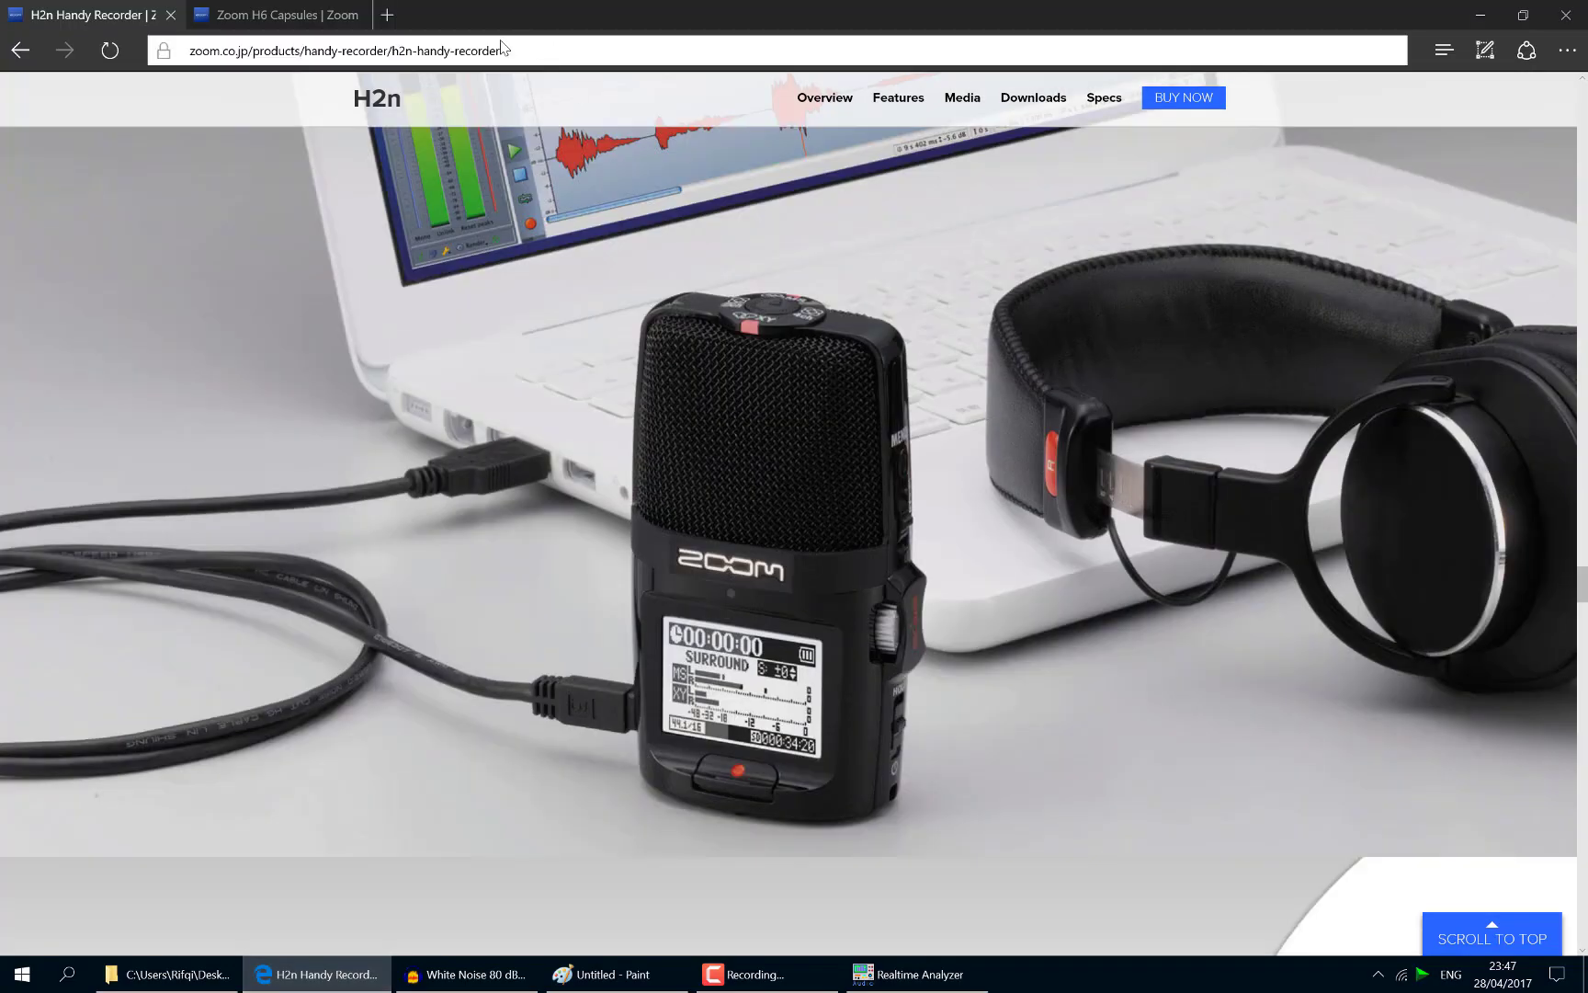
{"action": "left_click", "coordinate": [386, 13]}
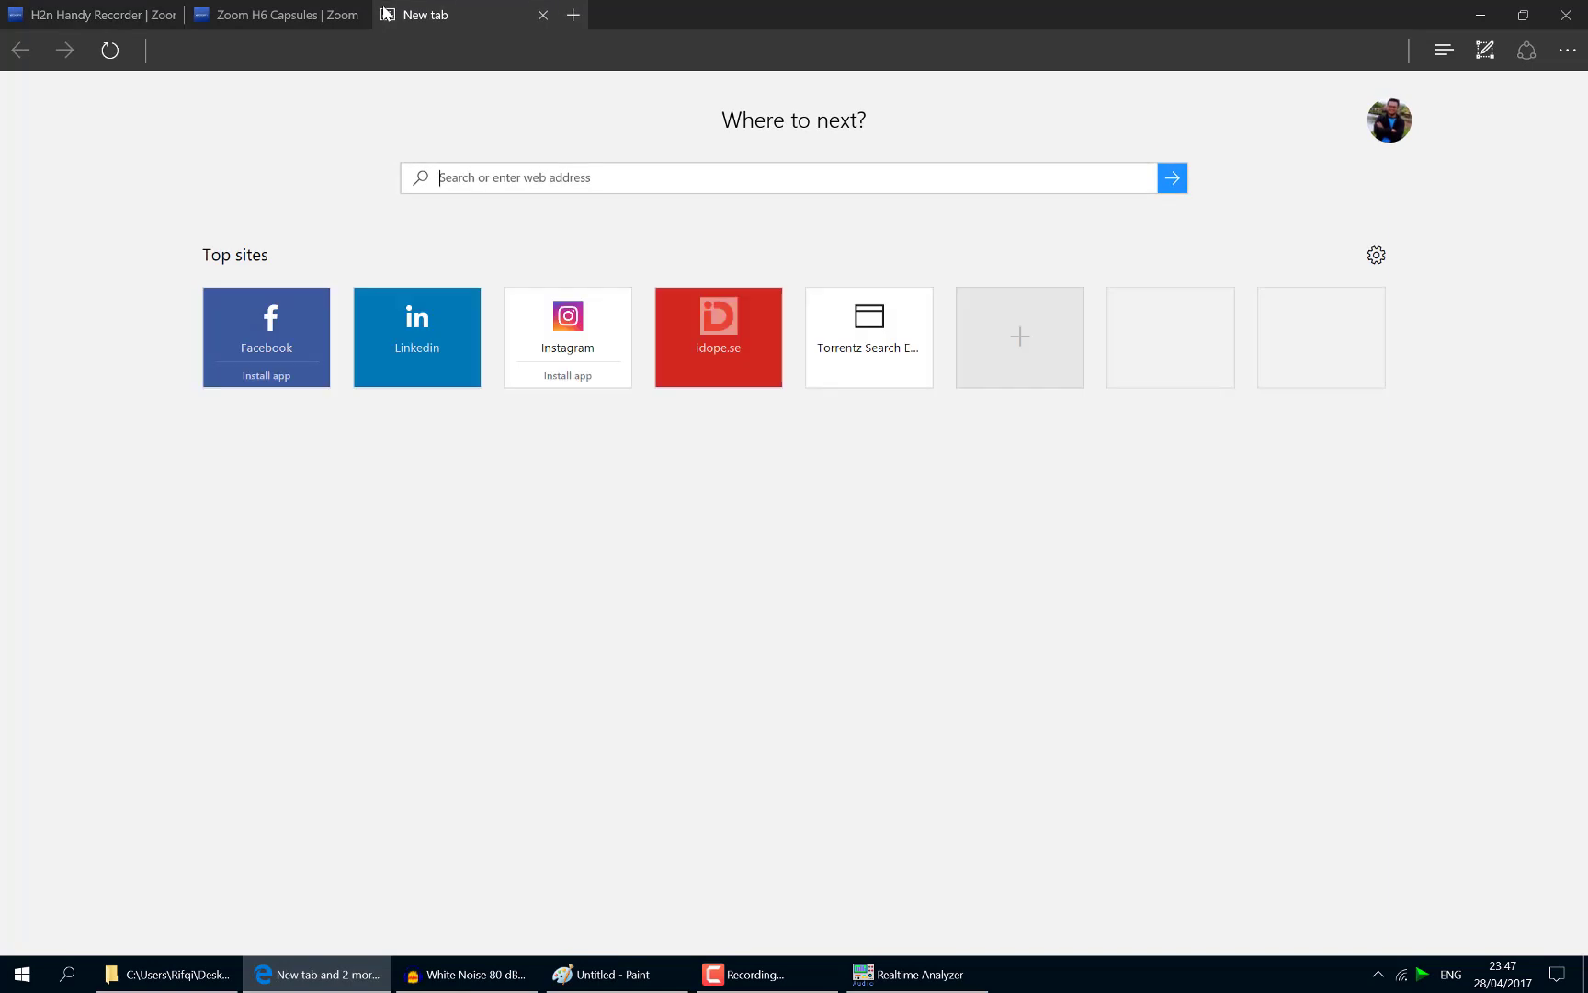
{"action": "type", "text": "dssf"}
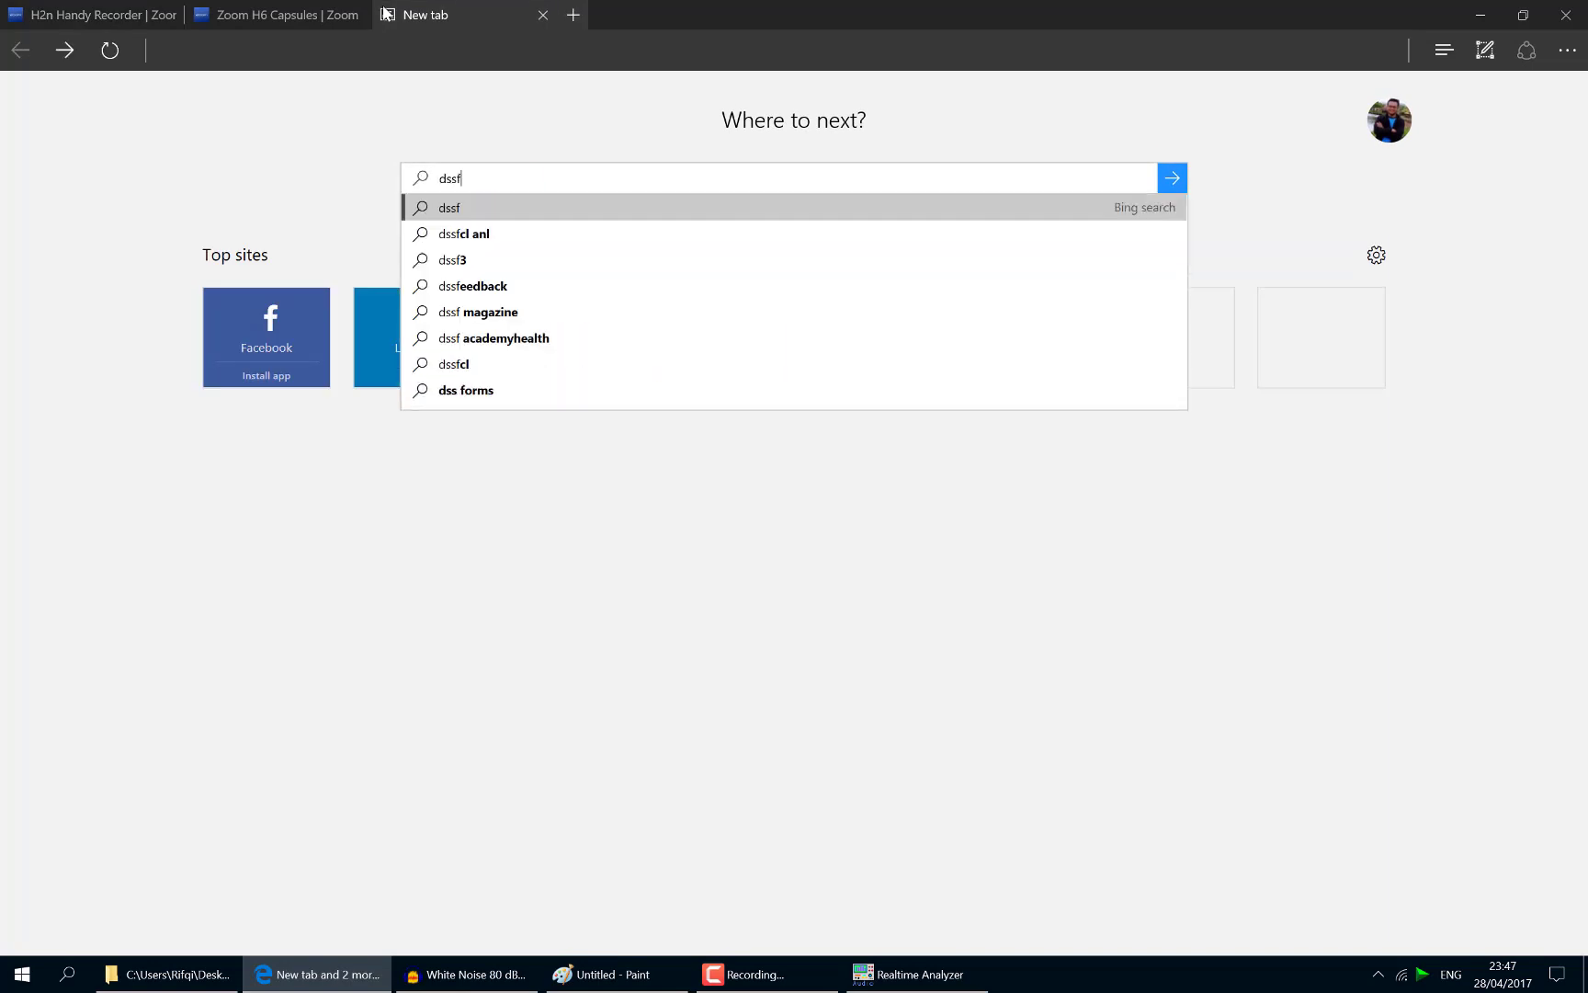
{"action": "key", "text": "Return"}
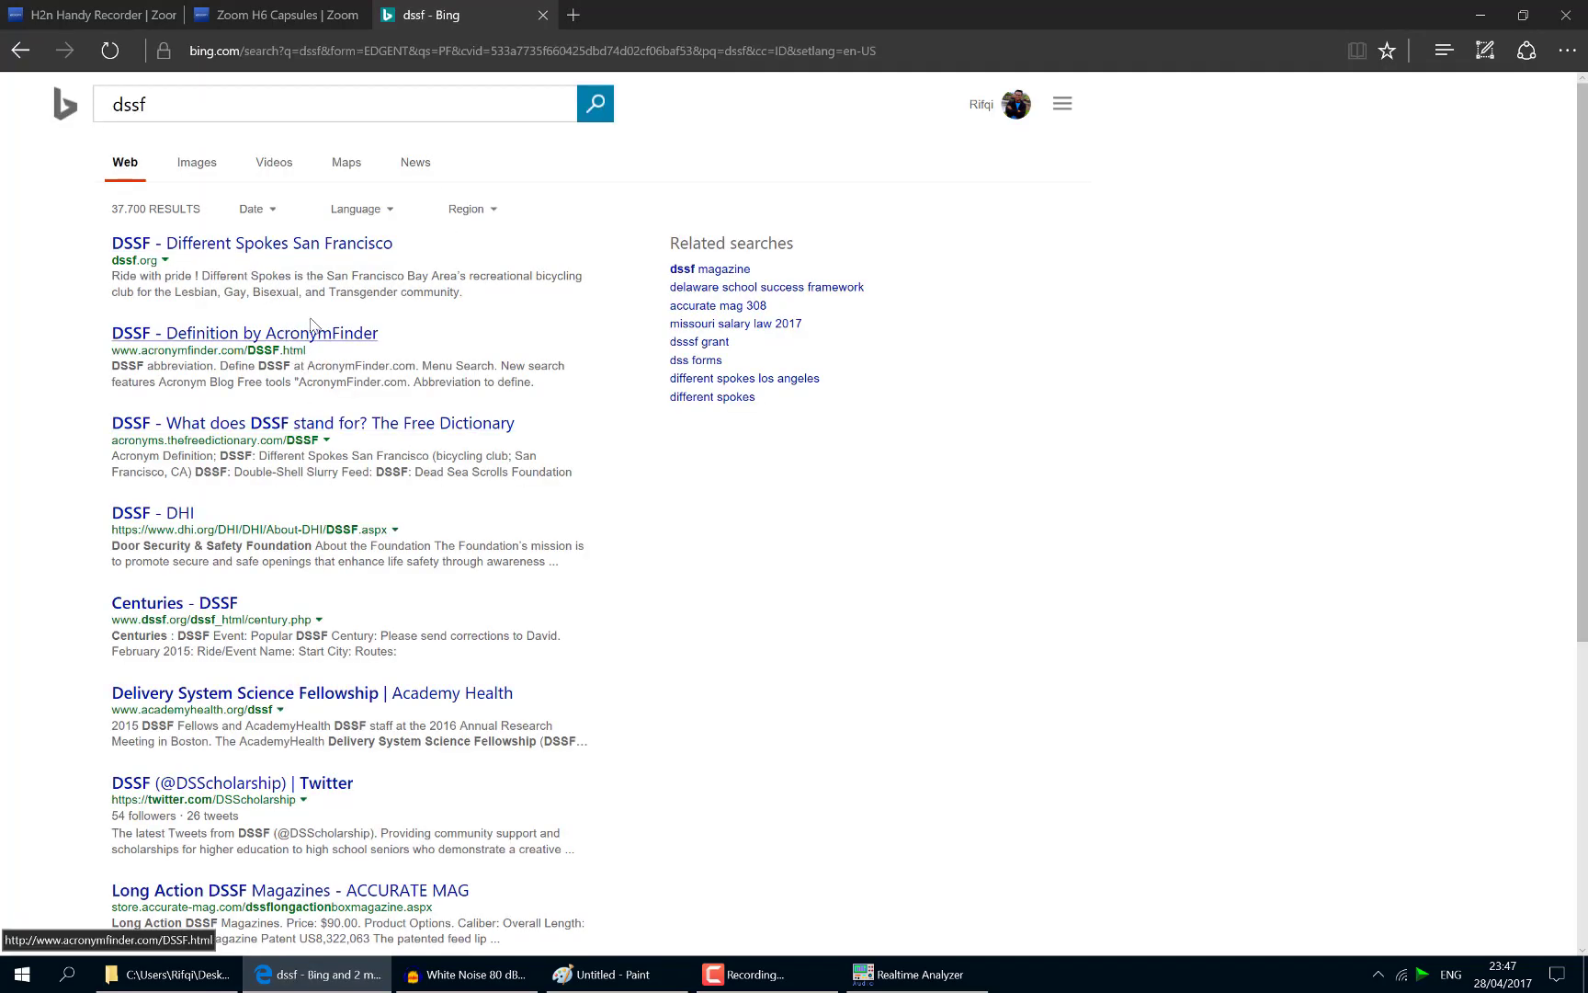
Refine the web search to "dssf rta ymec"
{"action": "left_click", "coordinate": [305, 109]}
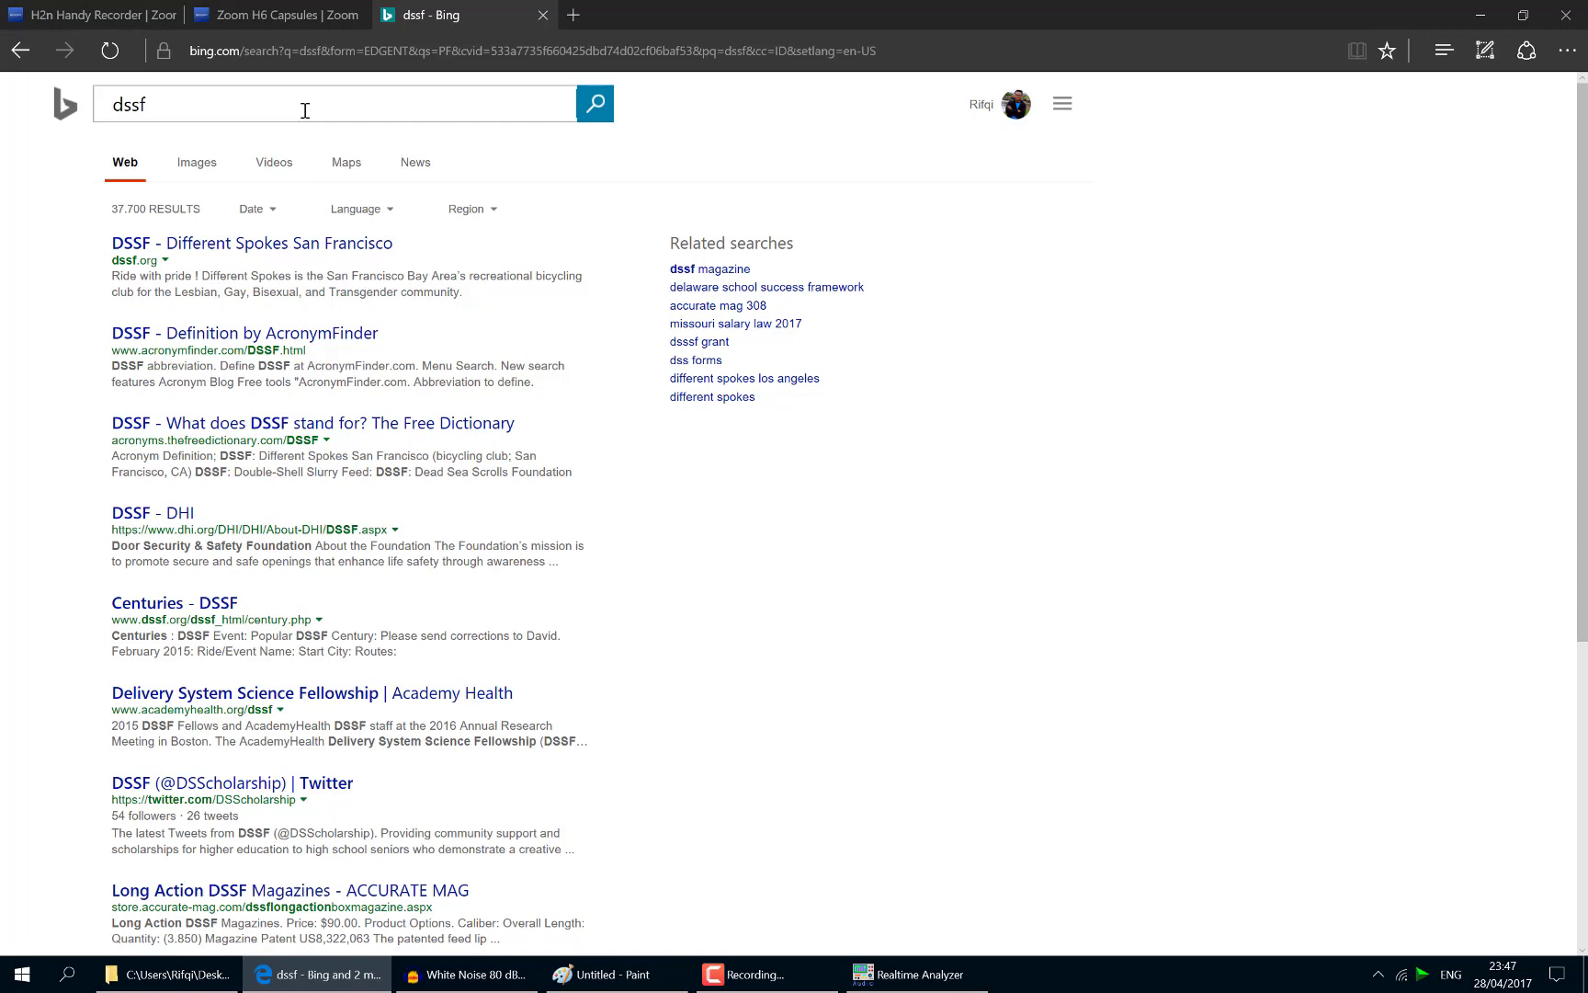
{"action": "type", "text": "rta"}
{"action": "key", "text": "Return"}
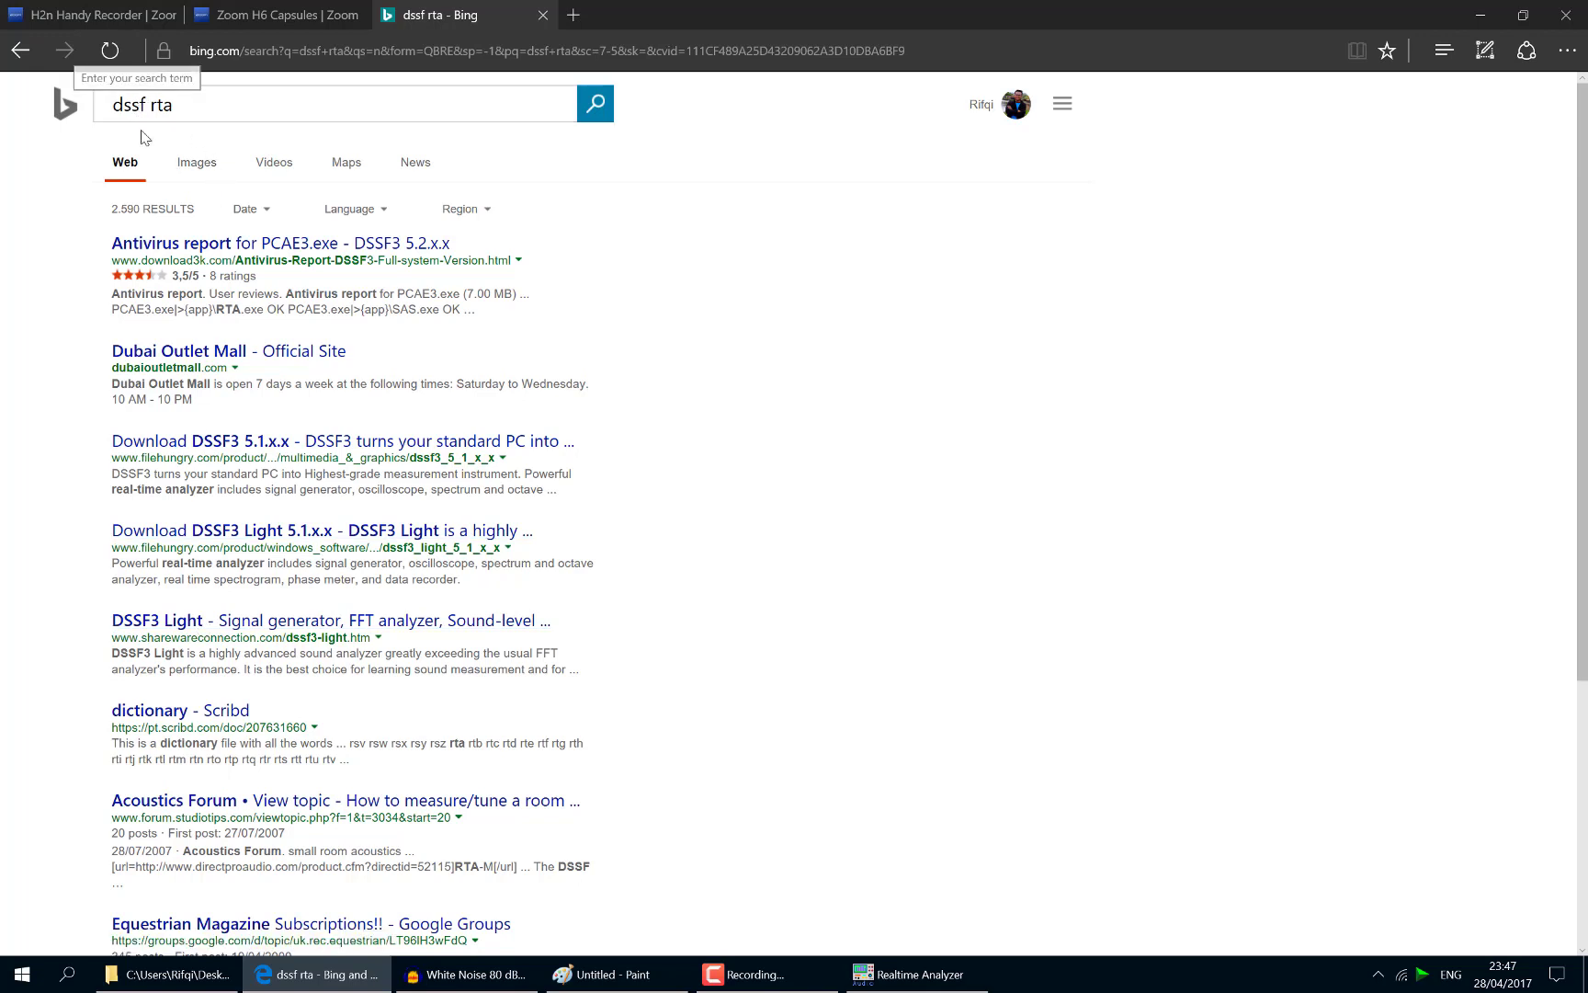
{"action": "left_click", "coordinate": [199, 103]}
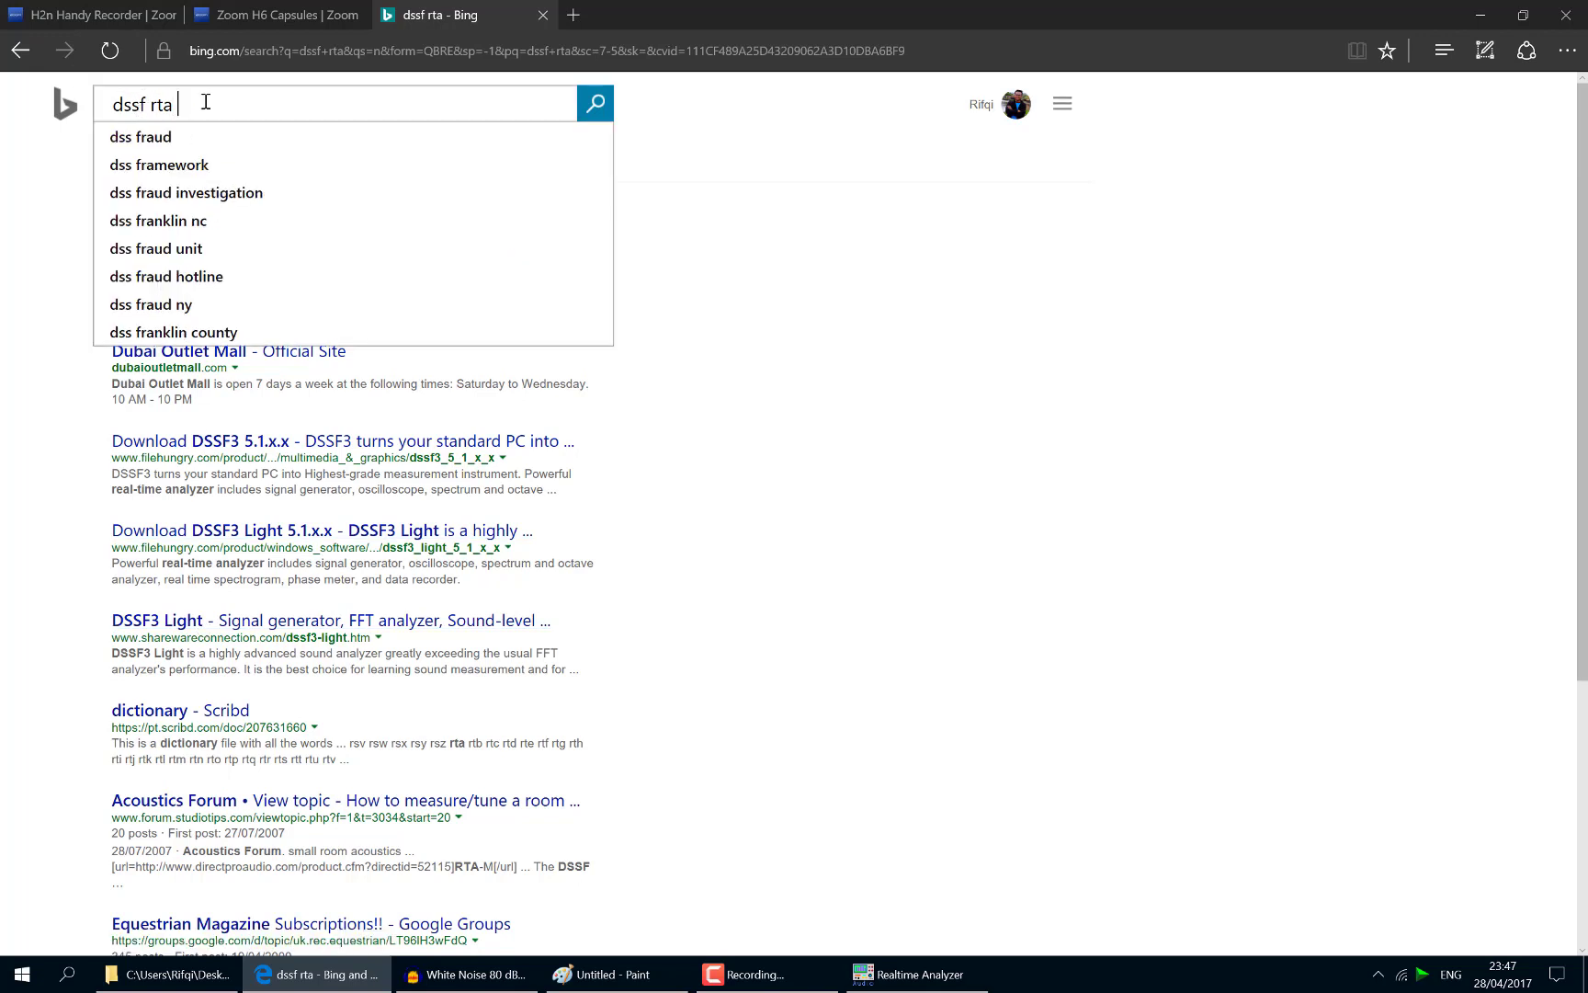
{"action": "type", "text": "ymec"}
{"action": "key", "text": "Return"}
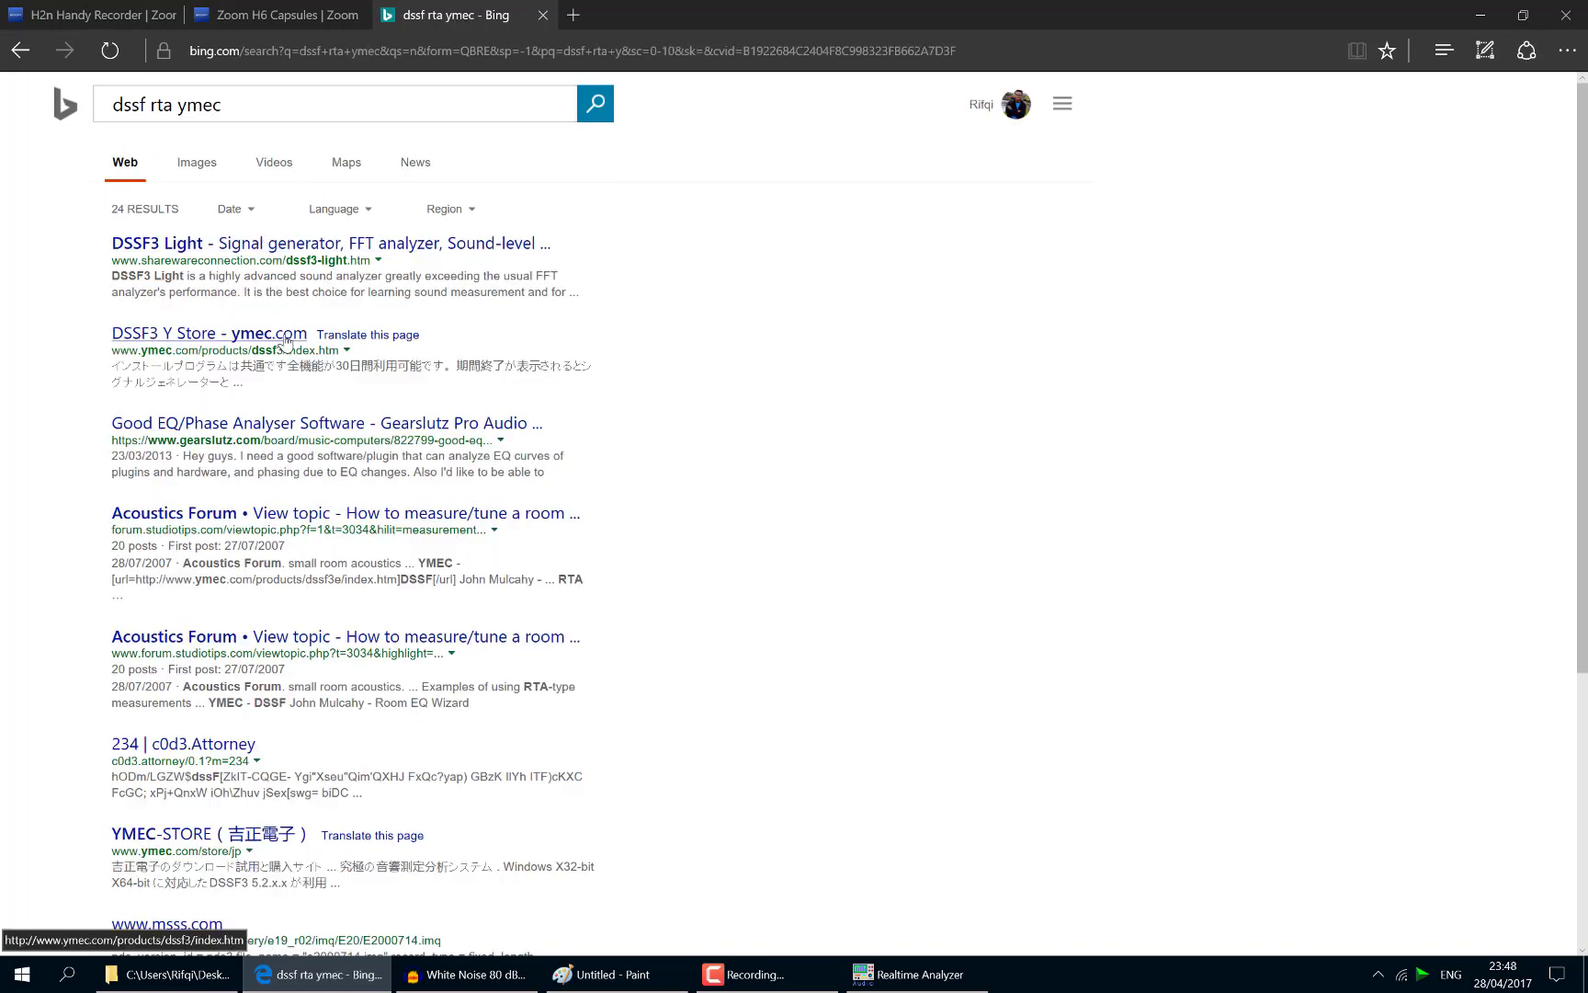
Open the English DSSF3 page on ymec.com and examine the downloads, the module overview and the DSSF3 and DSSF3 Light purchase options
{"action": "left_click", "coordinate": [278, 337]}
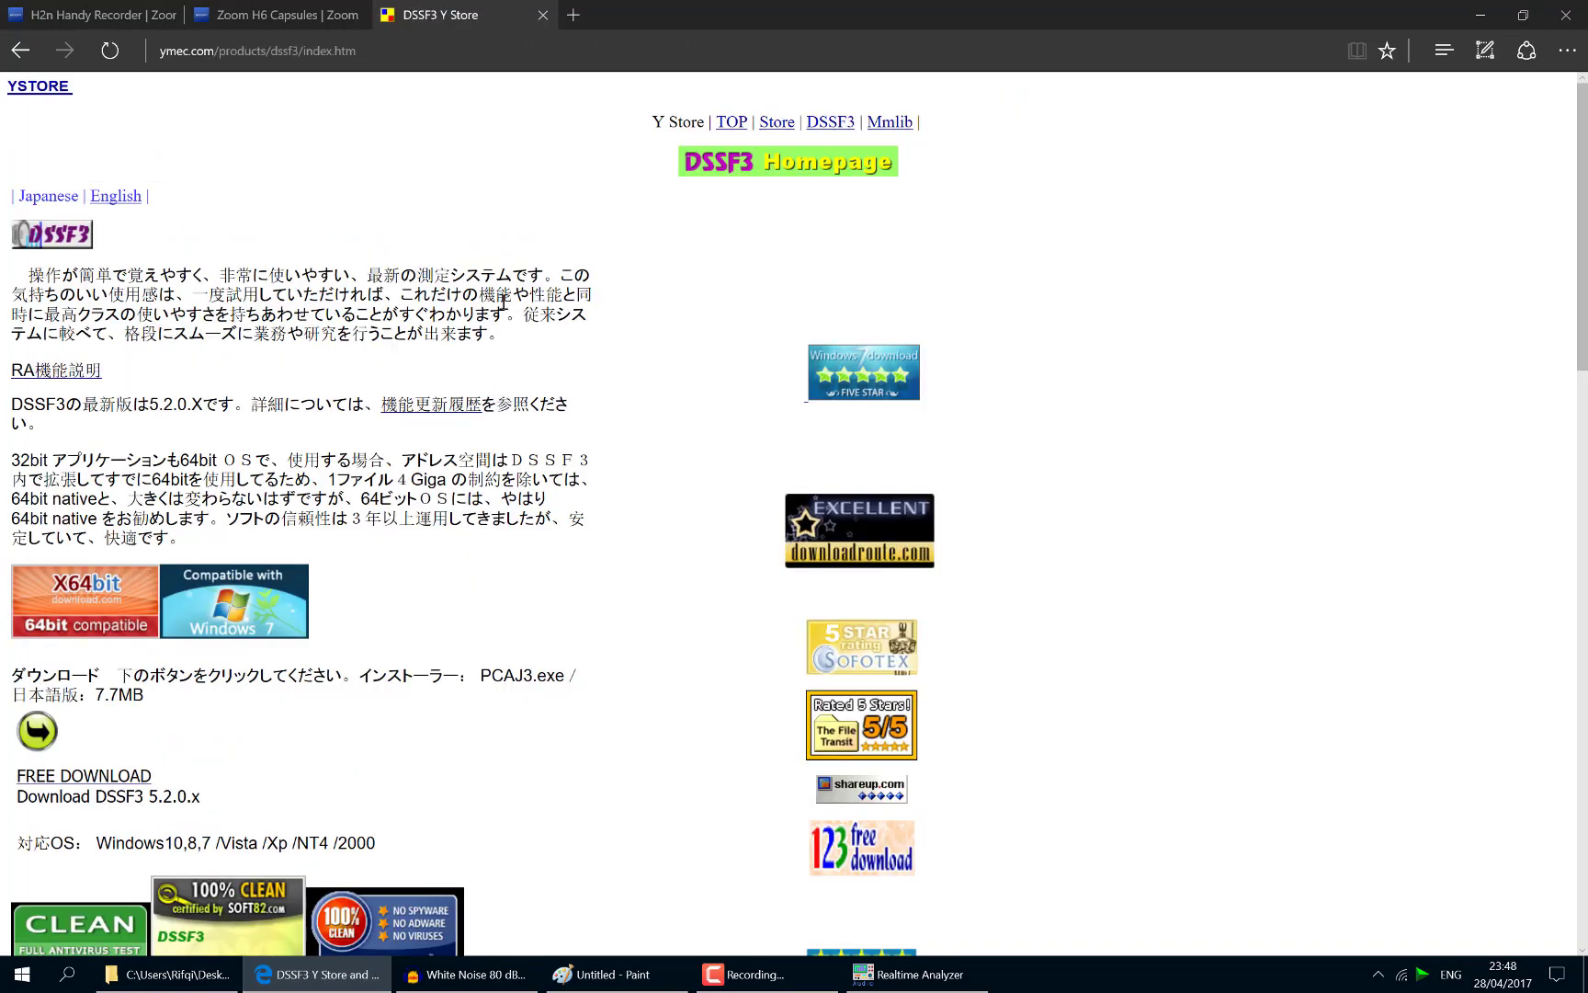
{"action": "left_click", "coordinate": [129, 196]}
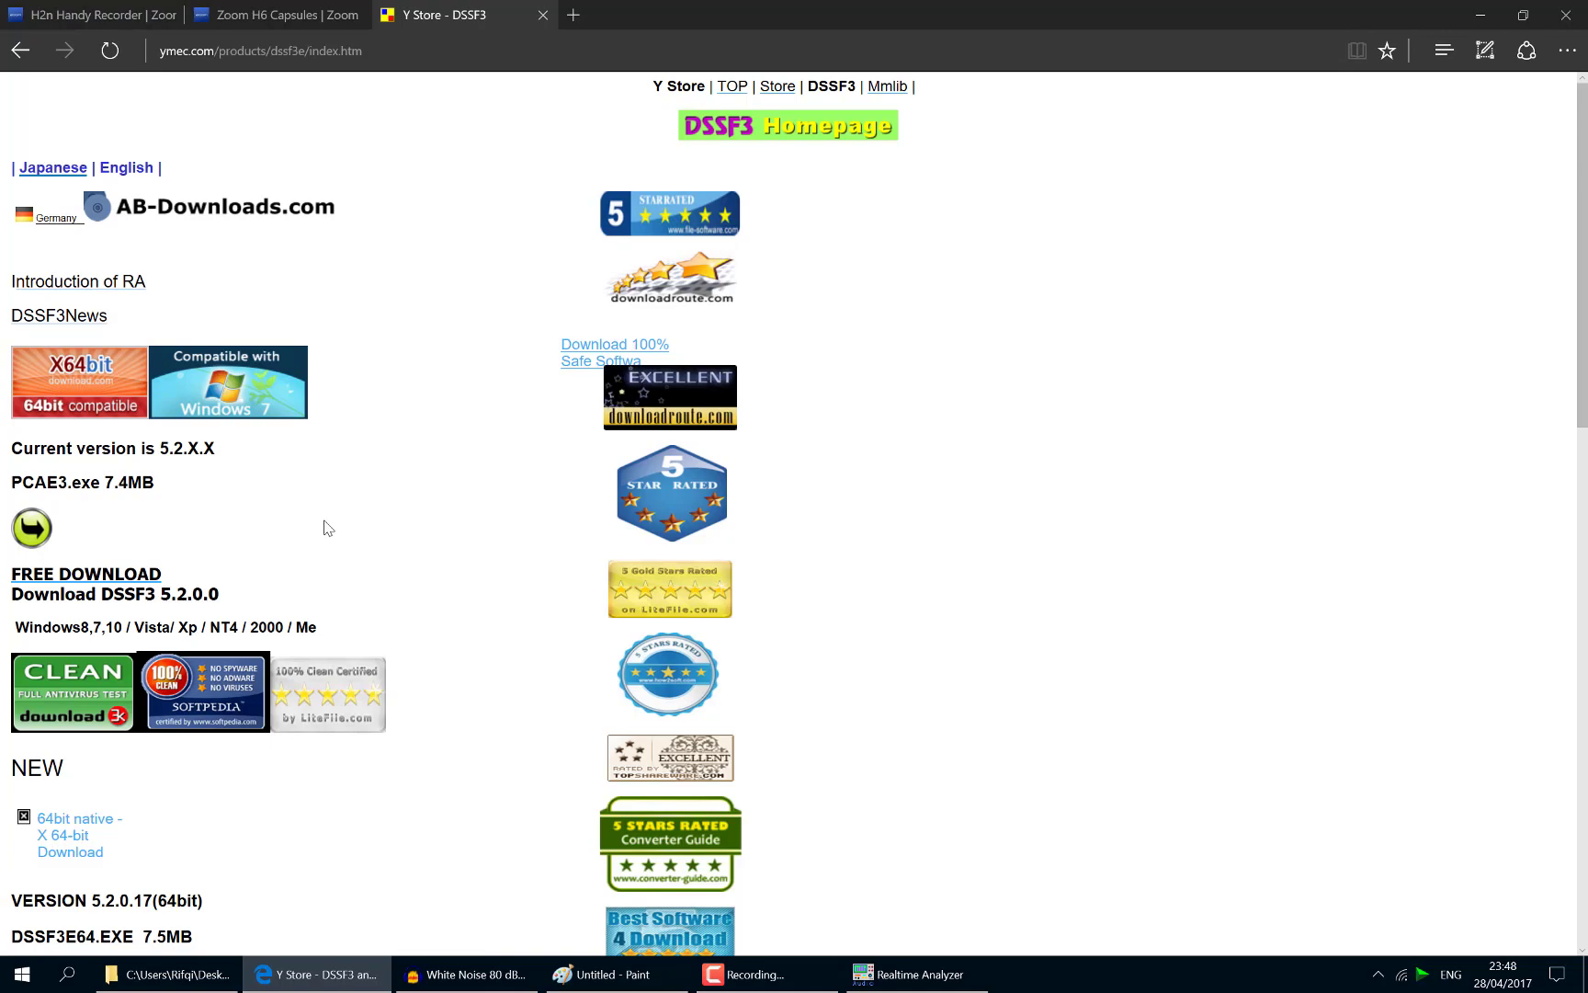
{"action": "scroll", "coordinate": [324, 526], "scroll_direction": "down", "scroll_amount": 8}
{"action": "scroll", "coordinate": [324, 528], "scroll_direction": "down", "scroll_amount": 7}
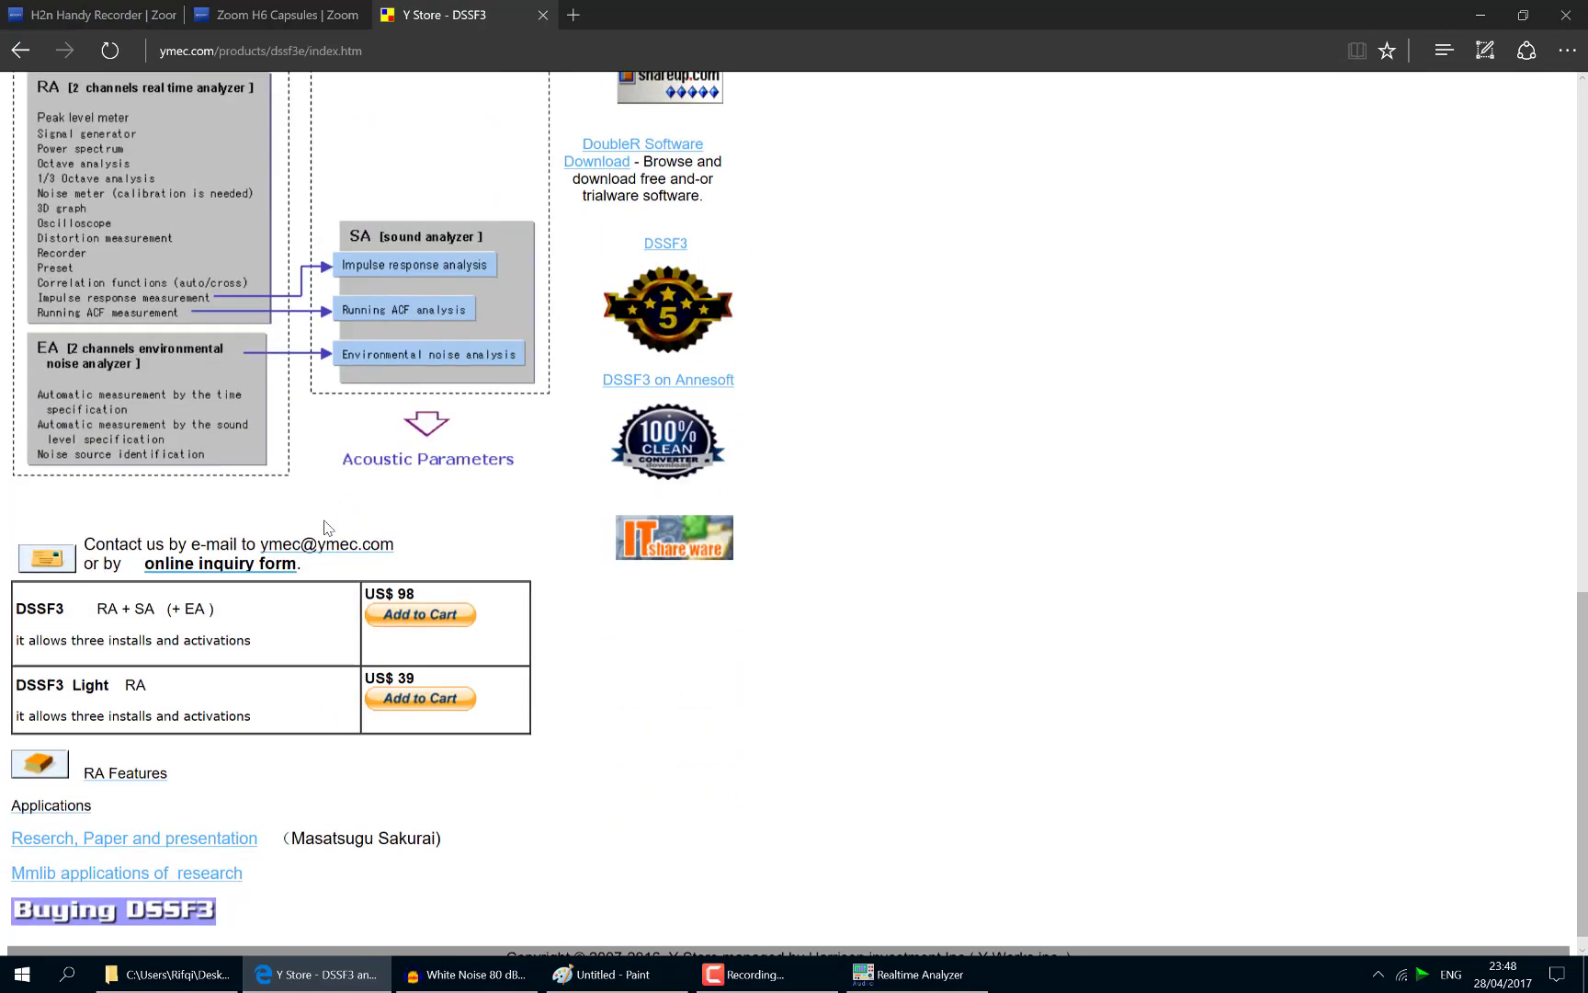
{"action": "scroll", "coordinate": [323, 528], "scroll_direction": "up", "scroll_amount": 6}
{"action": "scroll", "coordinate": [323, 528], "scroll_direction": "up", "scroll_amount": 7}
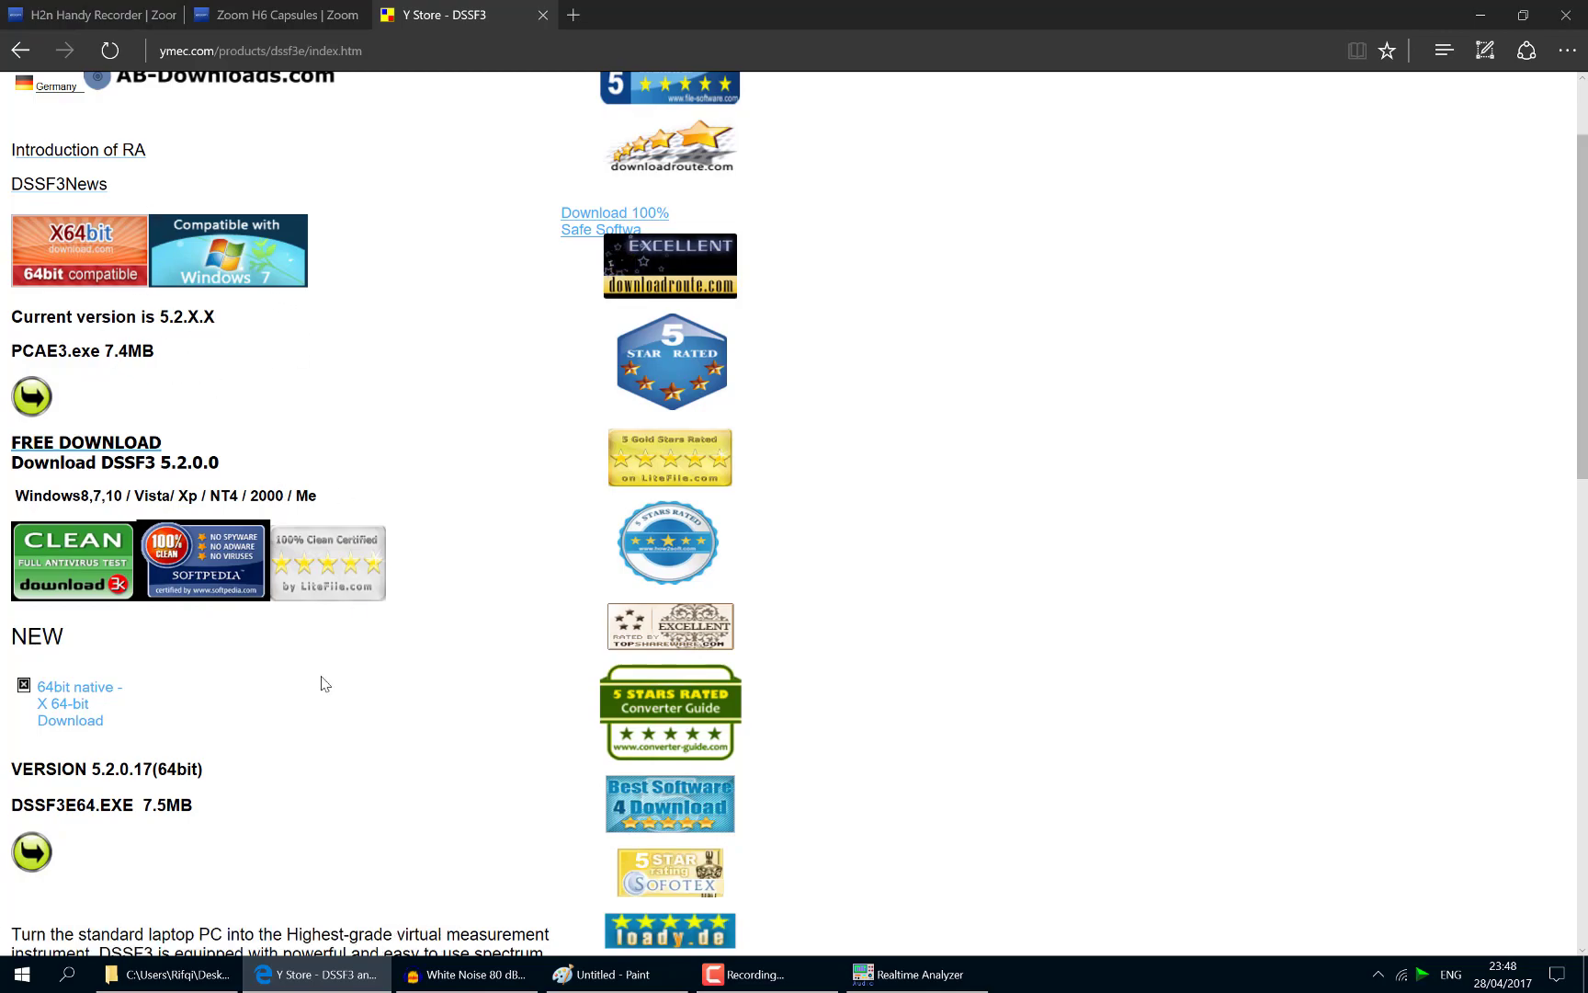
{"action": "scroll", "coordinate": [319, 681], "scroll_direction": "down", "scroll_amount": 13}
{"action": "scroll", "coordinate": [319, 683], "scroll_direction": "up", "scroll_amount": 15}
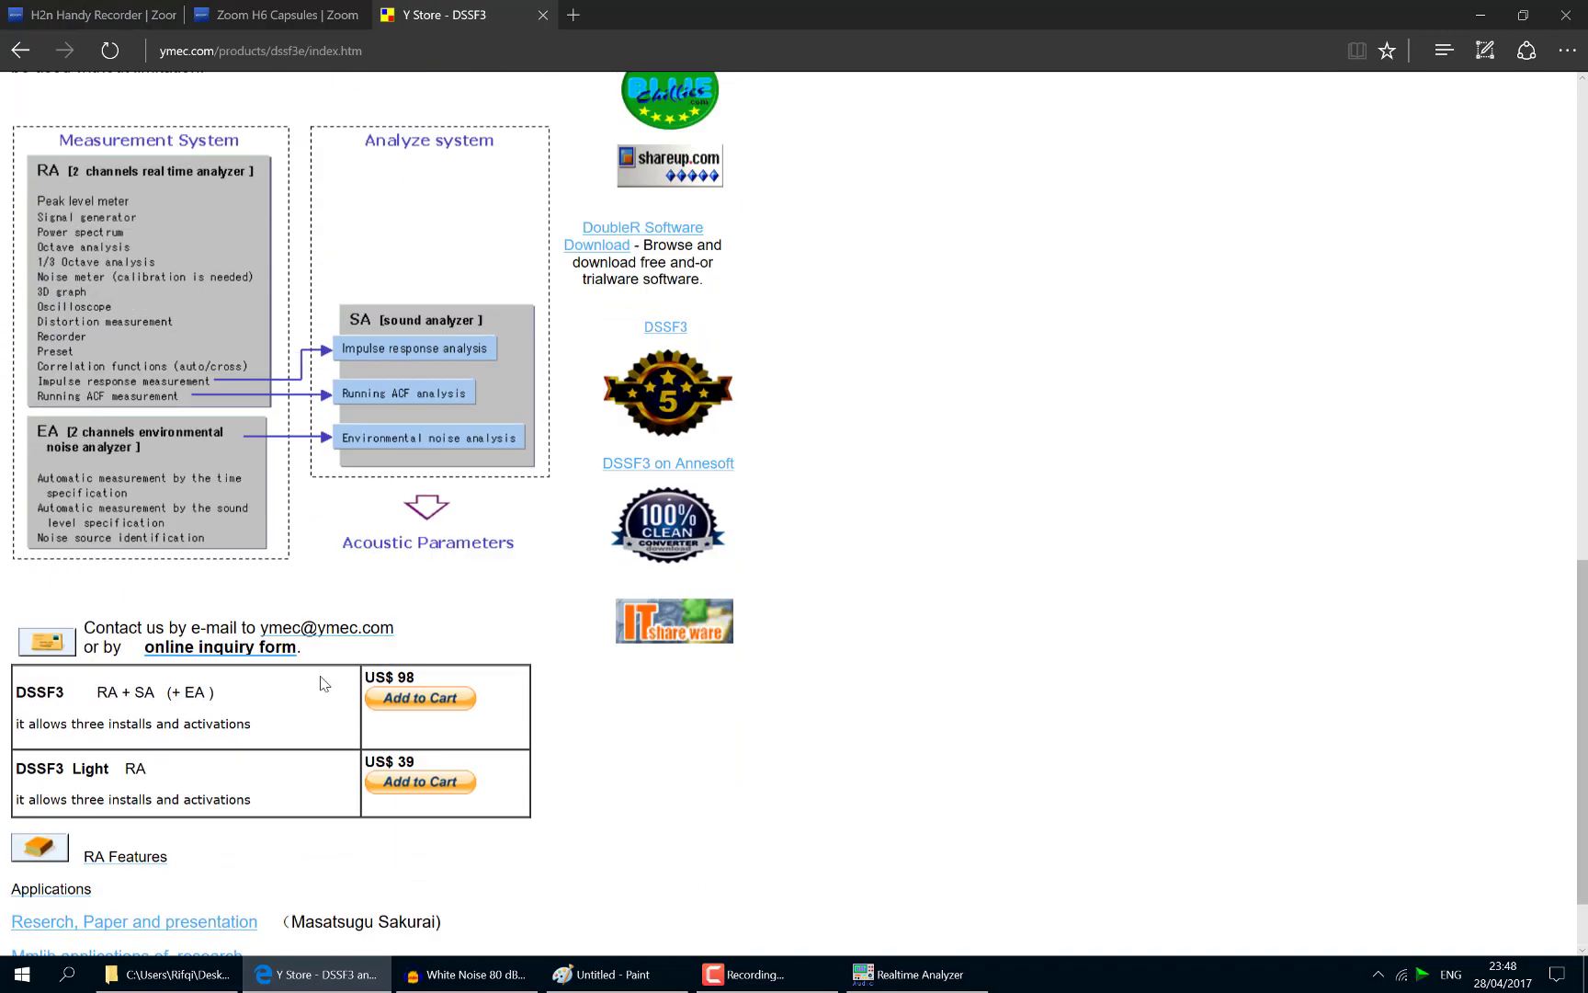
{"action": "scroll", "coordinate": [319, 681], "scroll_direction": "down", "scroll_amount": 15}
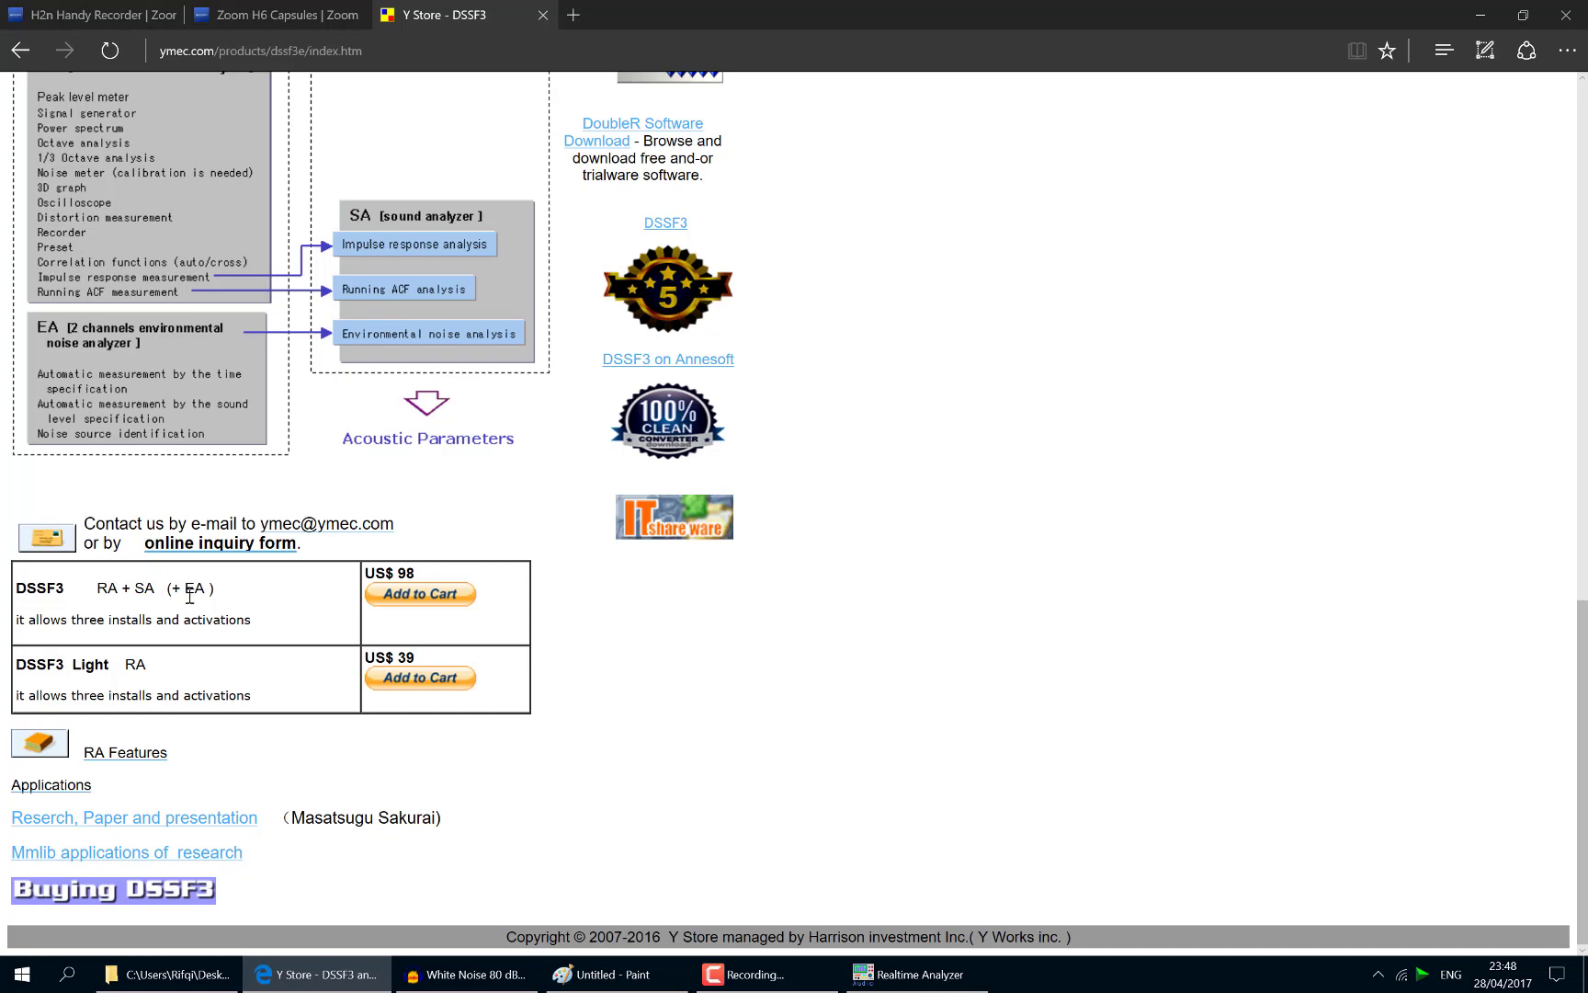
Look at the programs installed with Acoustic Analyzing System 5E, minimize Edge and return to Realtime Analyzer
{"action": "left_click", "coordinate": [22, 973]}
{"action": "left_click", "coordinate": [193, 554]}
{"action": "left_click", "coordinate": [1480, 15]}
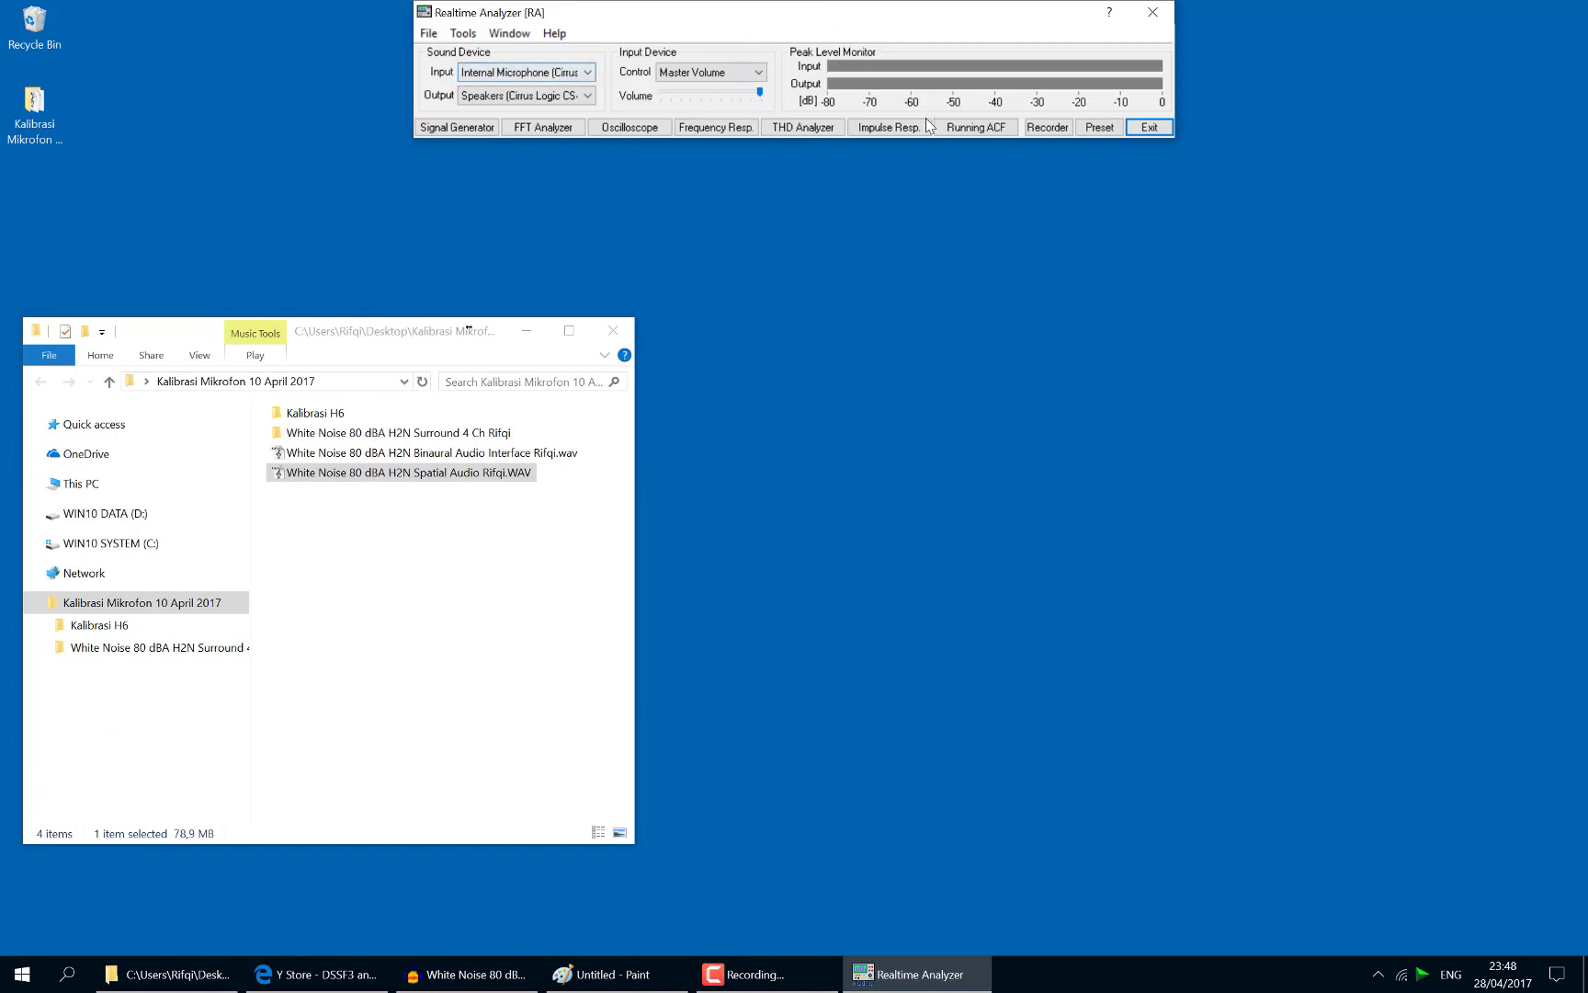
Open the Recorder and place its window just below the Realtime Analyzer main window
{"action": "left_click", "coordinate": [1050, 131]}
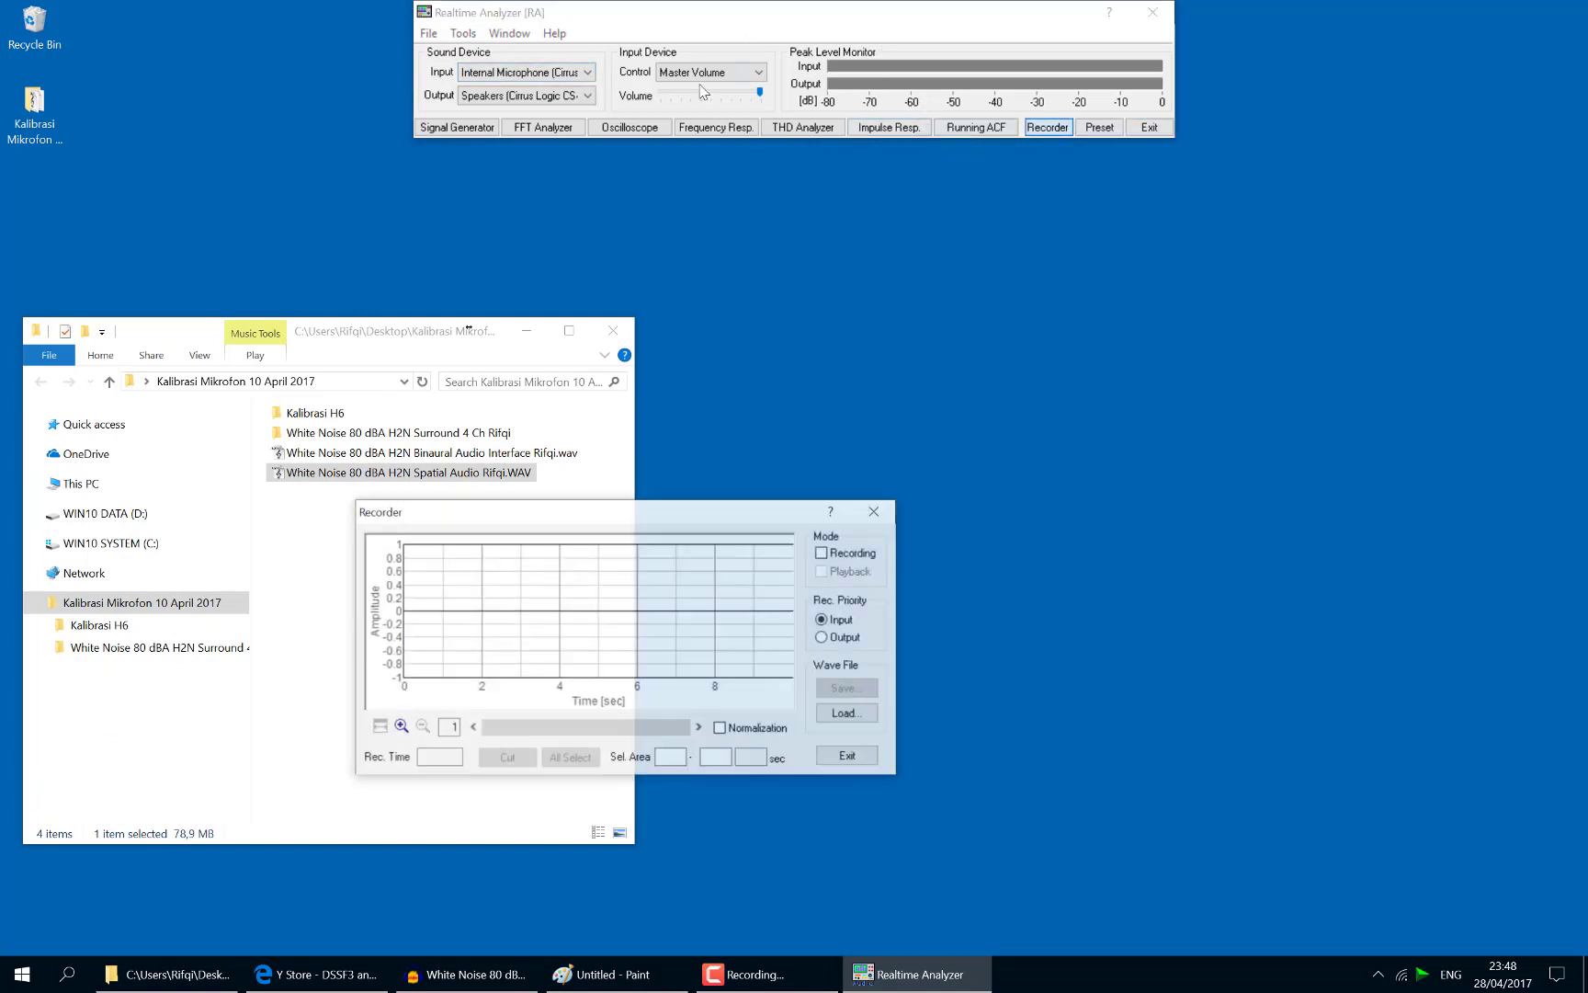
{"action": "left_click_drag", "start_coordinate": [556, 511], "coordinate": [828, 249]}
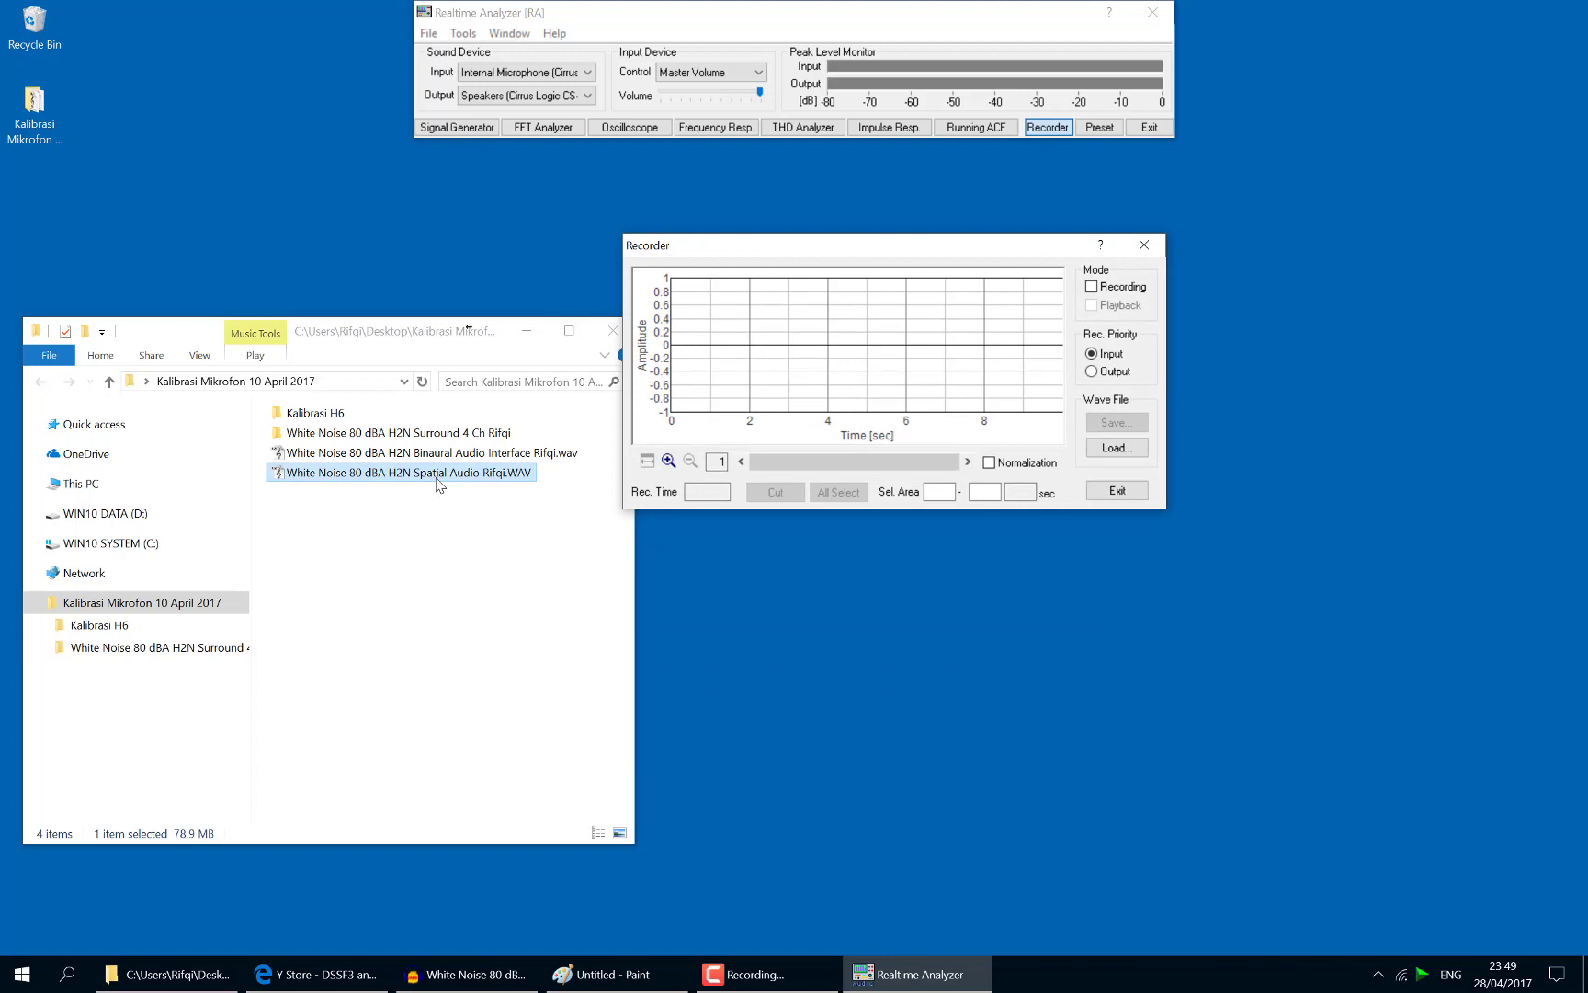
{"action": "left_click_drag", "start_coordinate": [884, 241], "coordinate": [910, 164]}
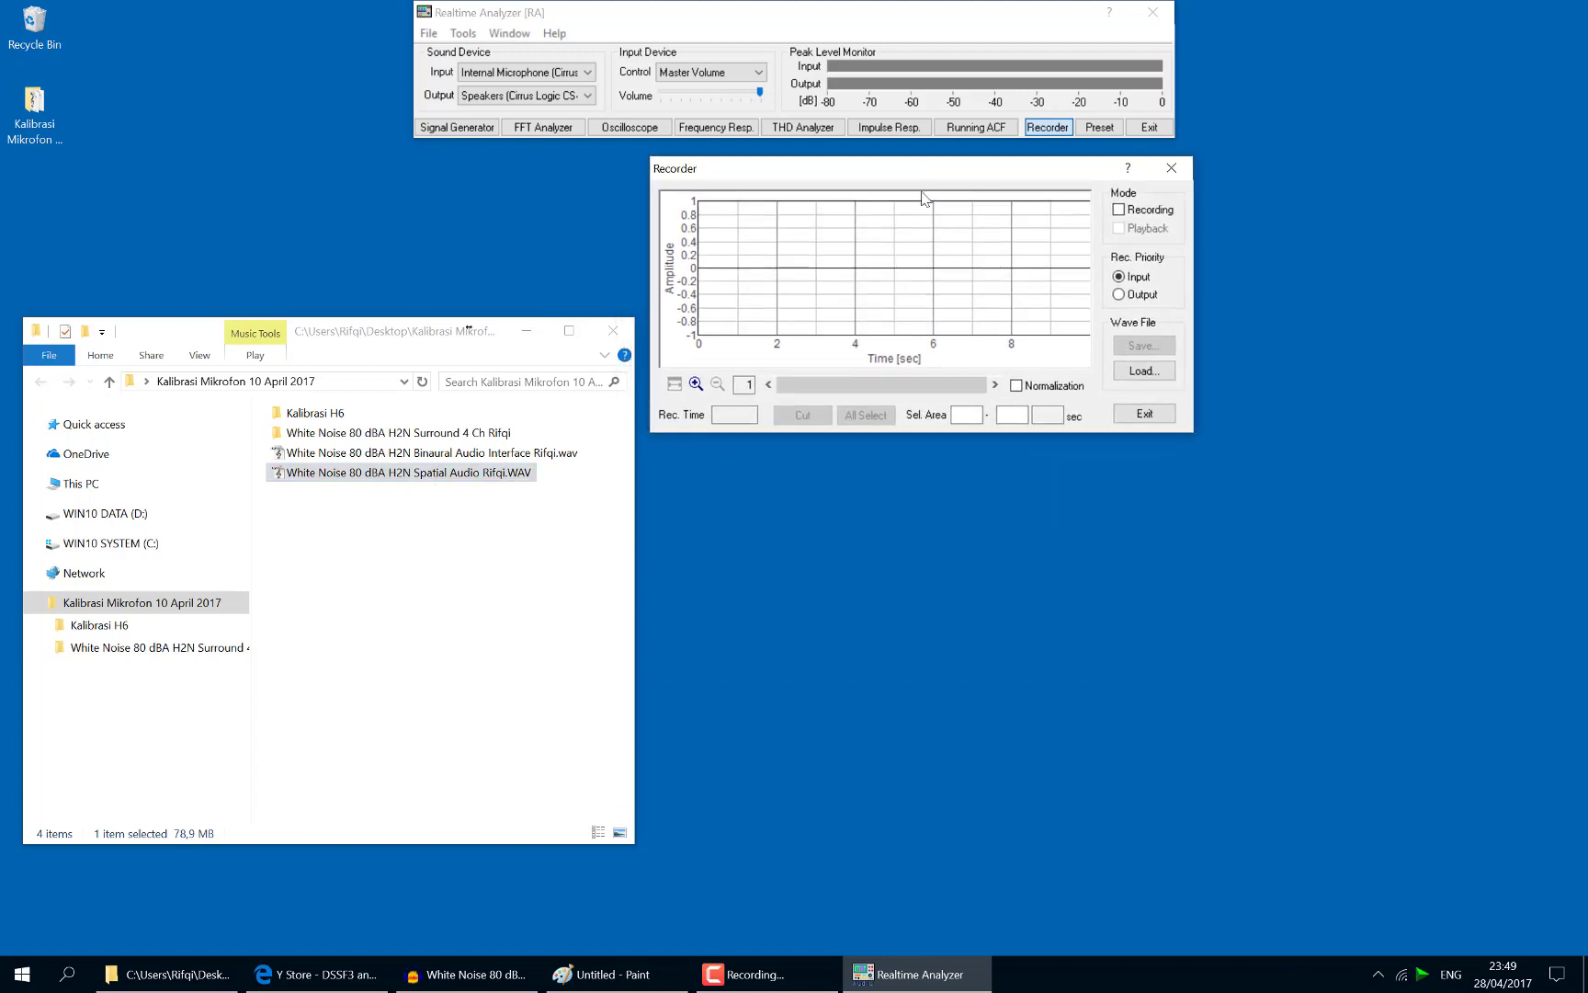
Load the white noise 80 dBA H2N spatial audio WAV file from the Kalibrasi Mikrofon 10 April 2017 folder into the Recorder
{"action": "left_click", "coordinate": [1158, 377]}
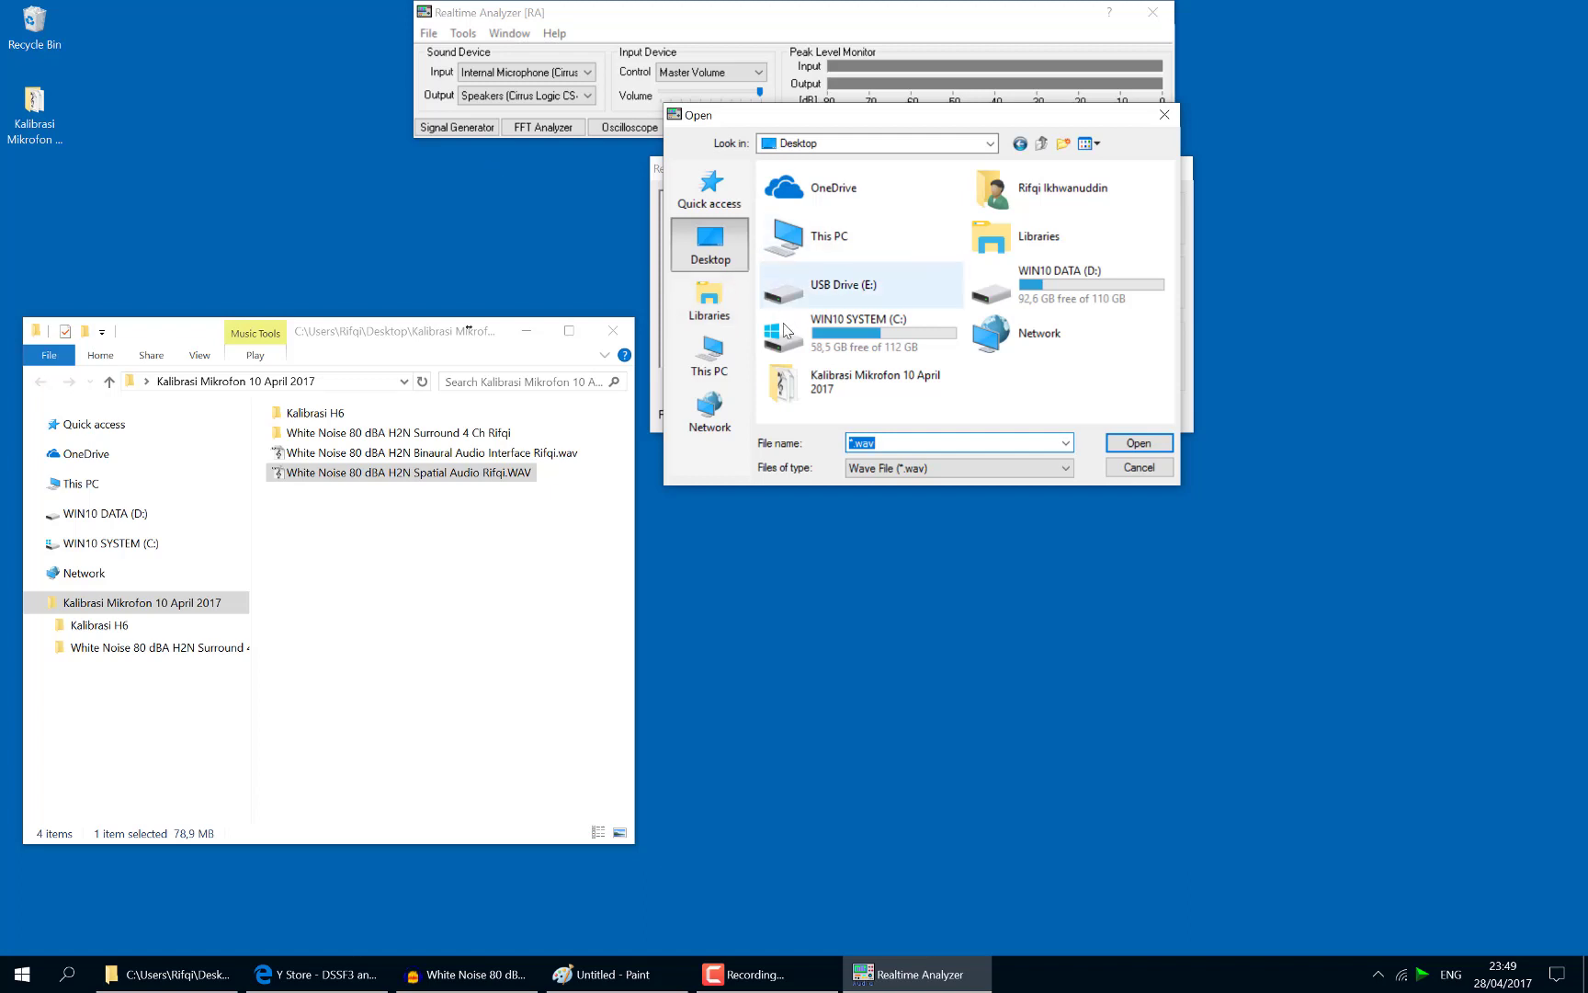
{"action": "double_click", "coordinate": [855, 382]}
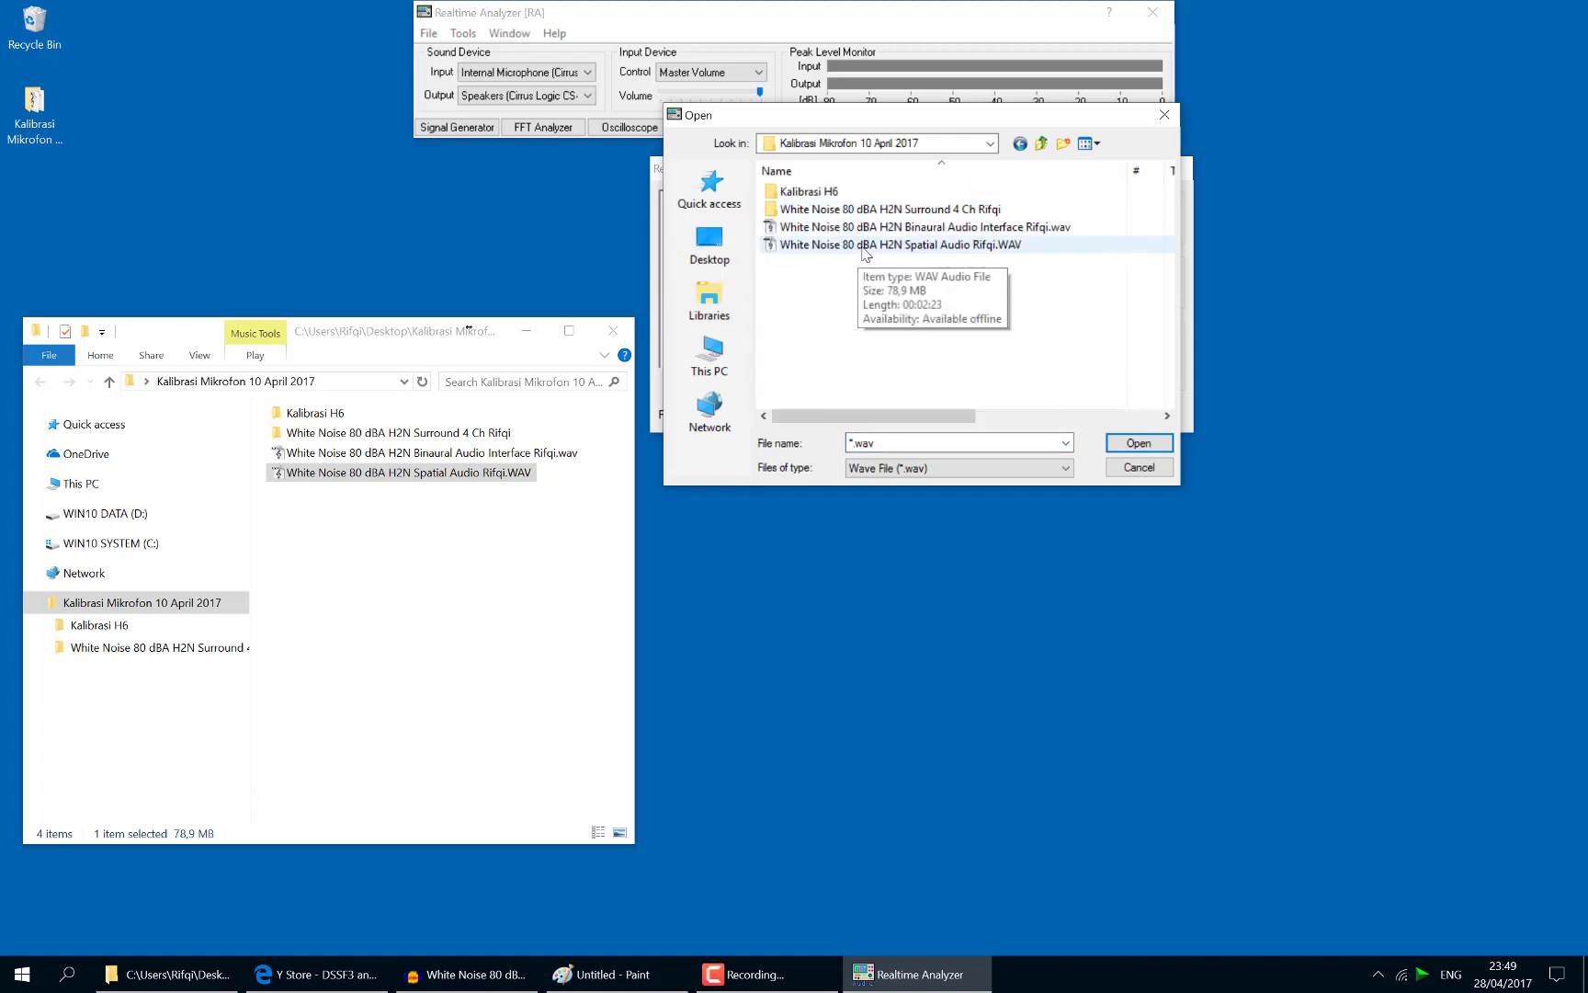
{"action": "double_click", "coordinate": [949, 246]}
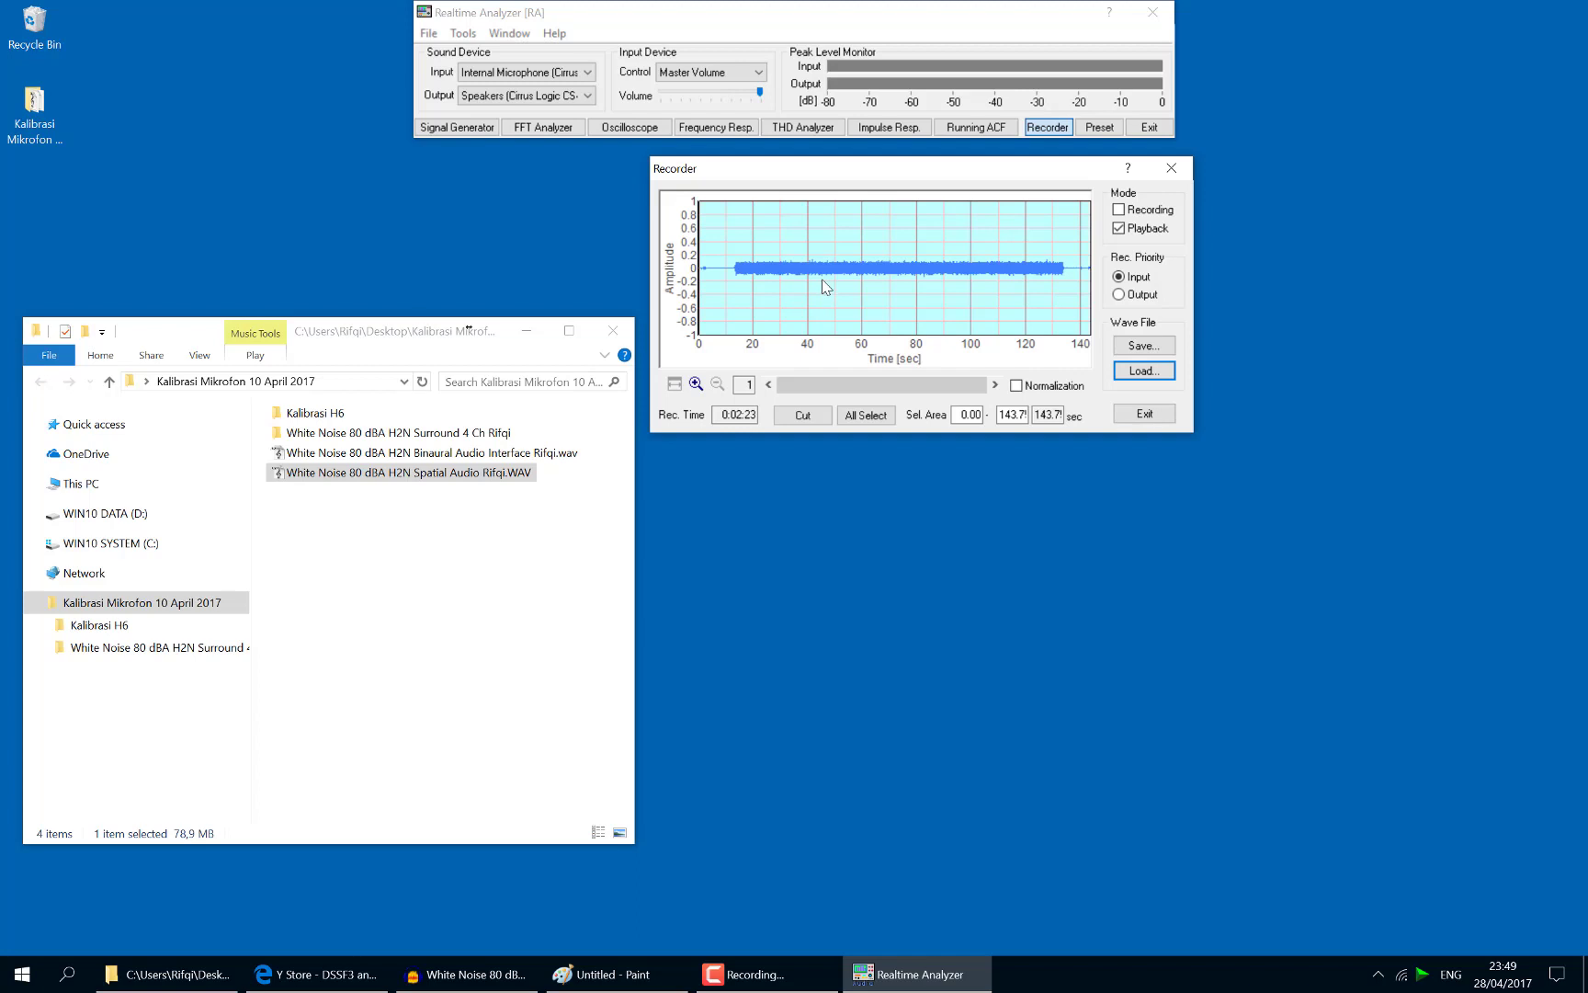
Compare the loaded waveform with the four white noise tracks in Audacity, and return to the Recorder
{"action": "left_click", "coordinate": [746, 385]}
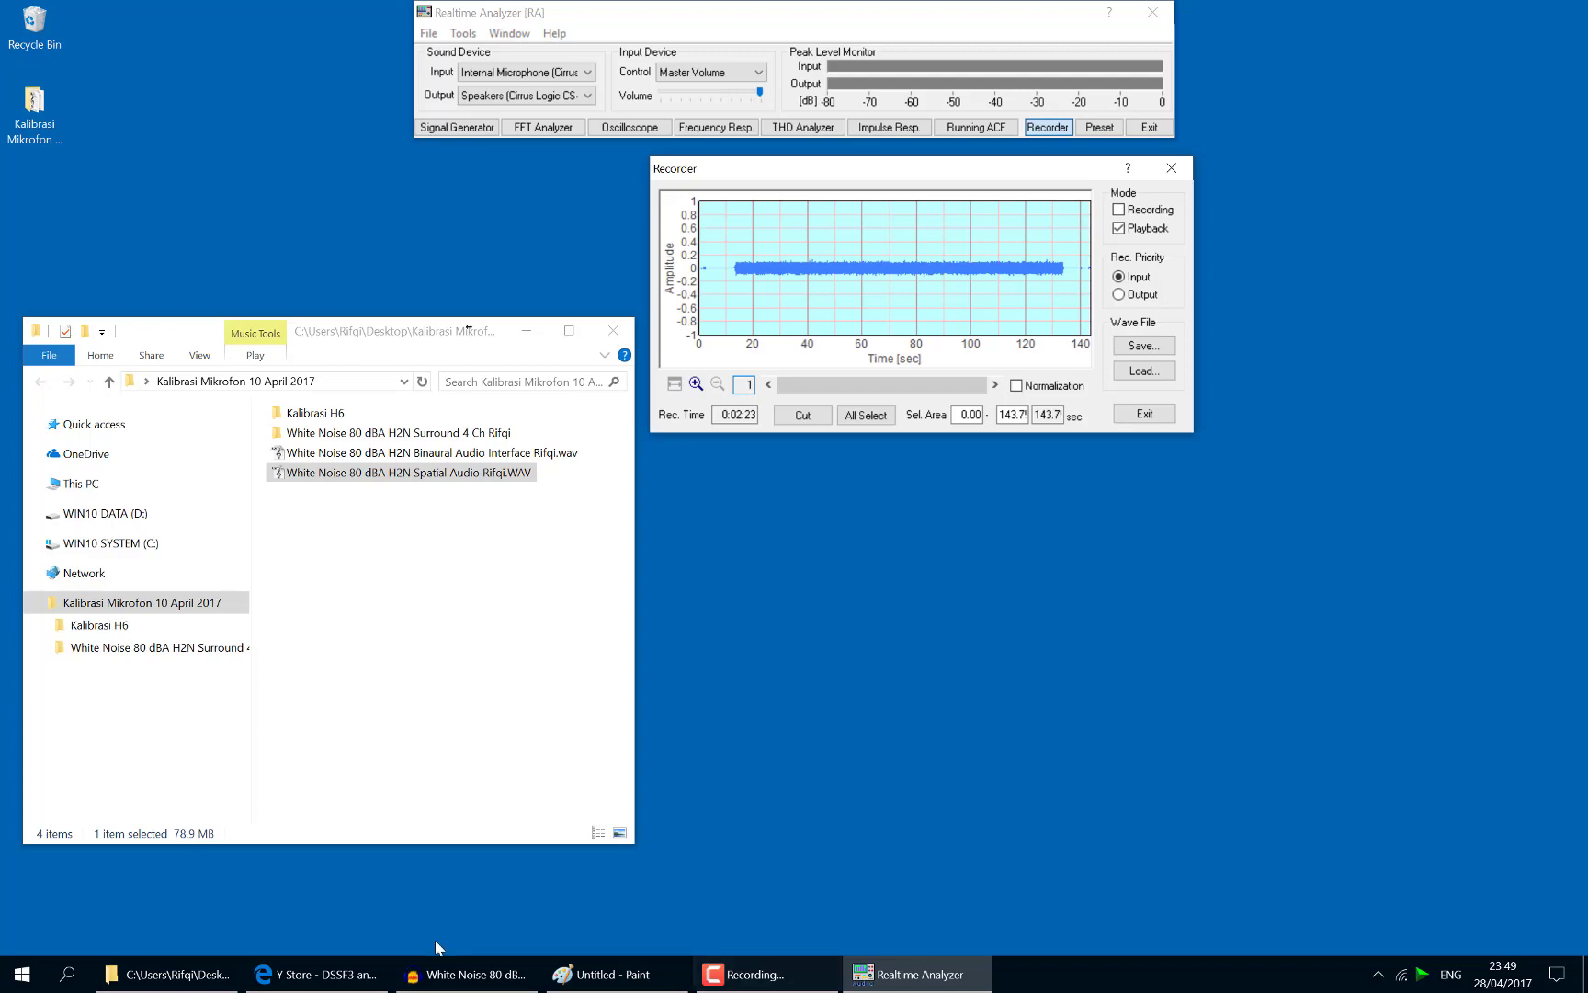
{"action": "left_click", "coordinate": [512, 988]}
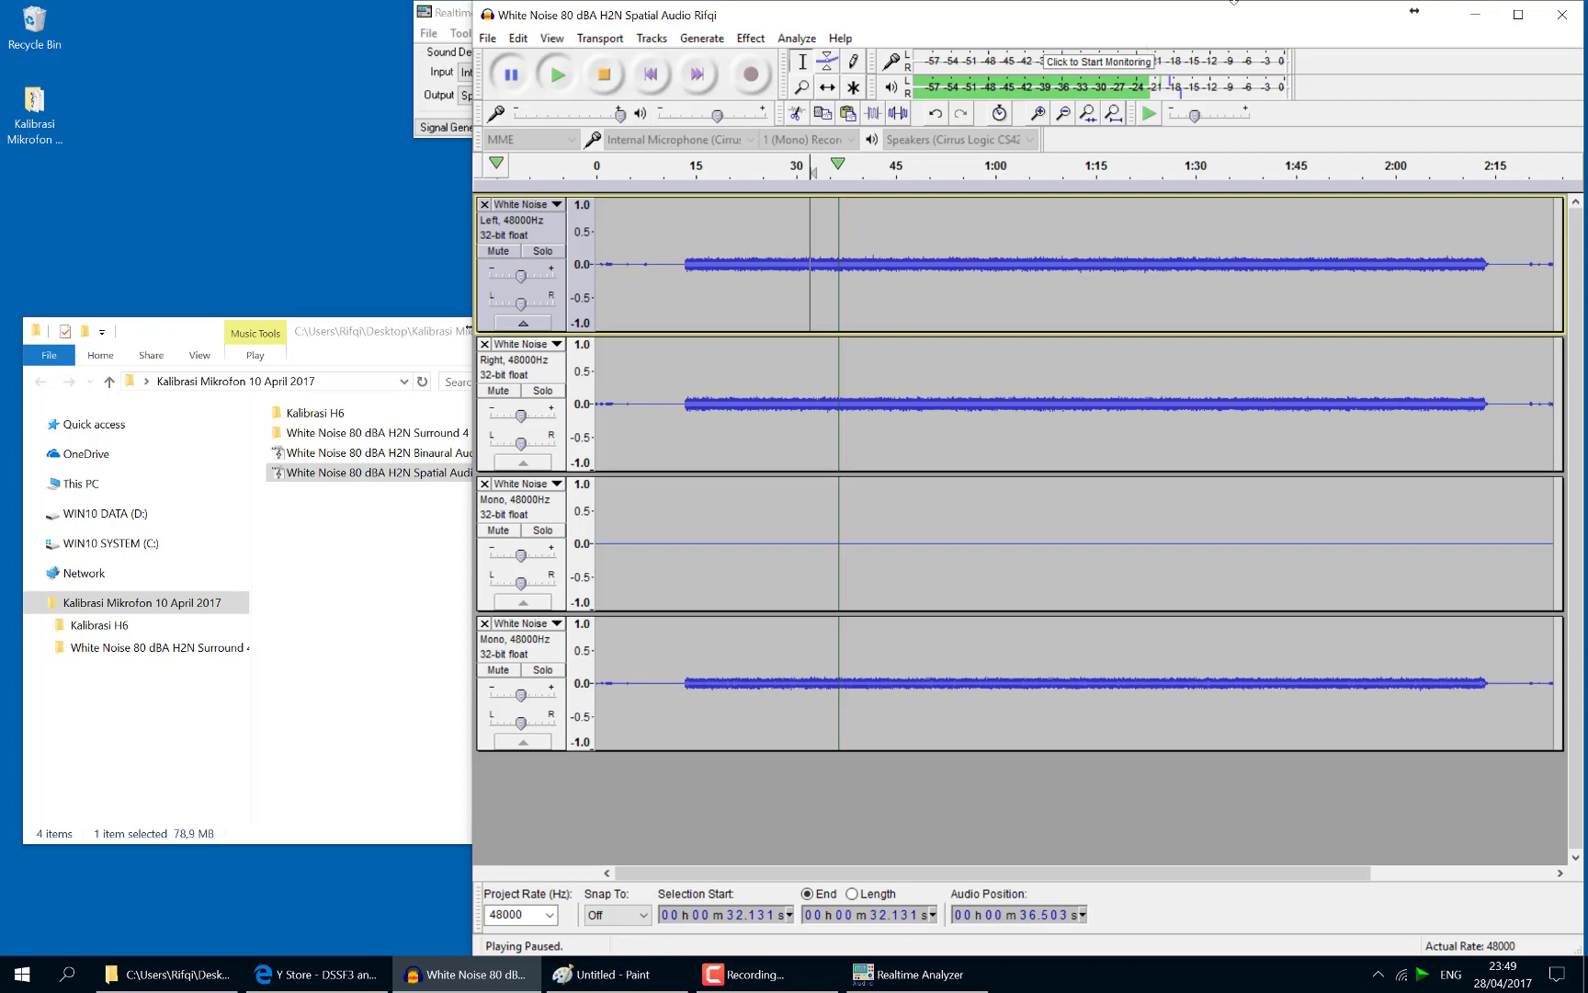
{"action": "left_click", "coordinate": [1475, 15]}
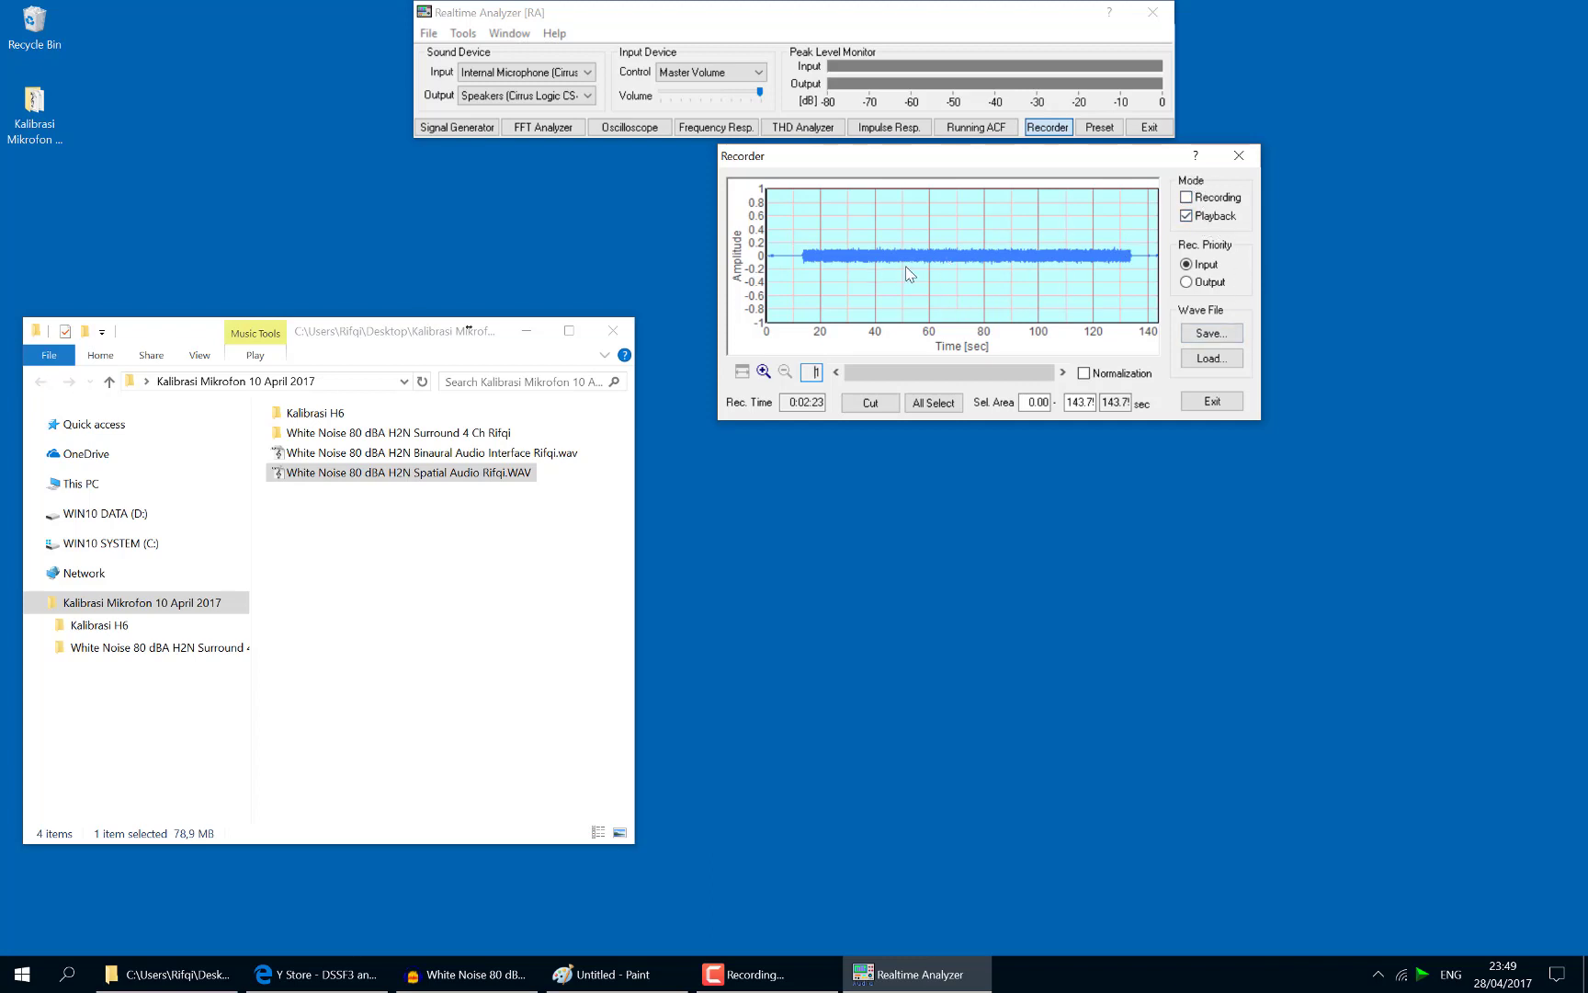
Place the Recorder and main windows side by side, and open the FFT Analyzer just below the main window
{"action": "left_click_drag", "start_coordinate": [948, 167], "coordinate": [228, 20]}
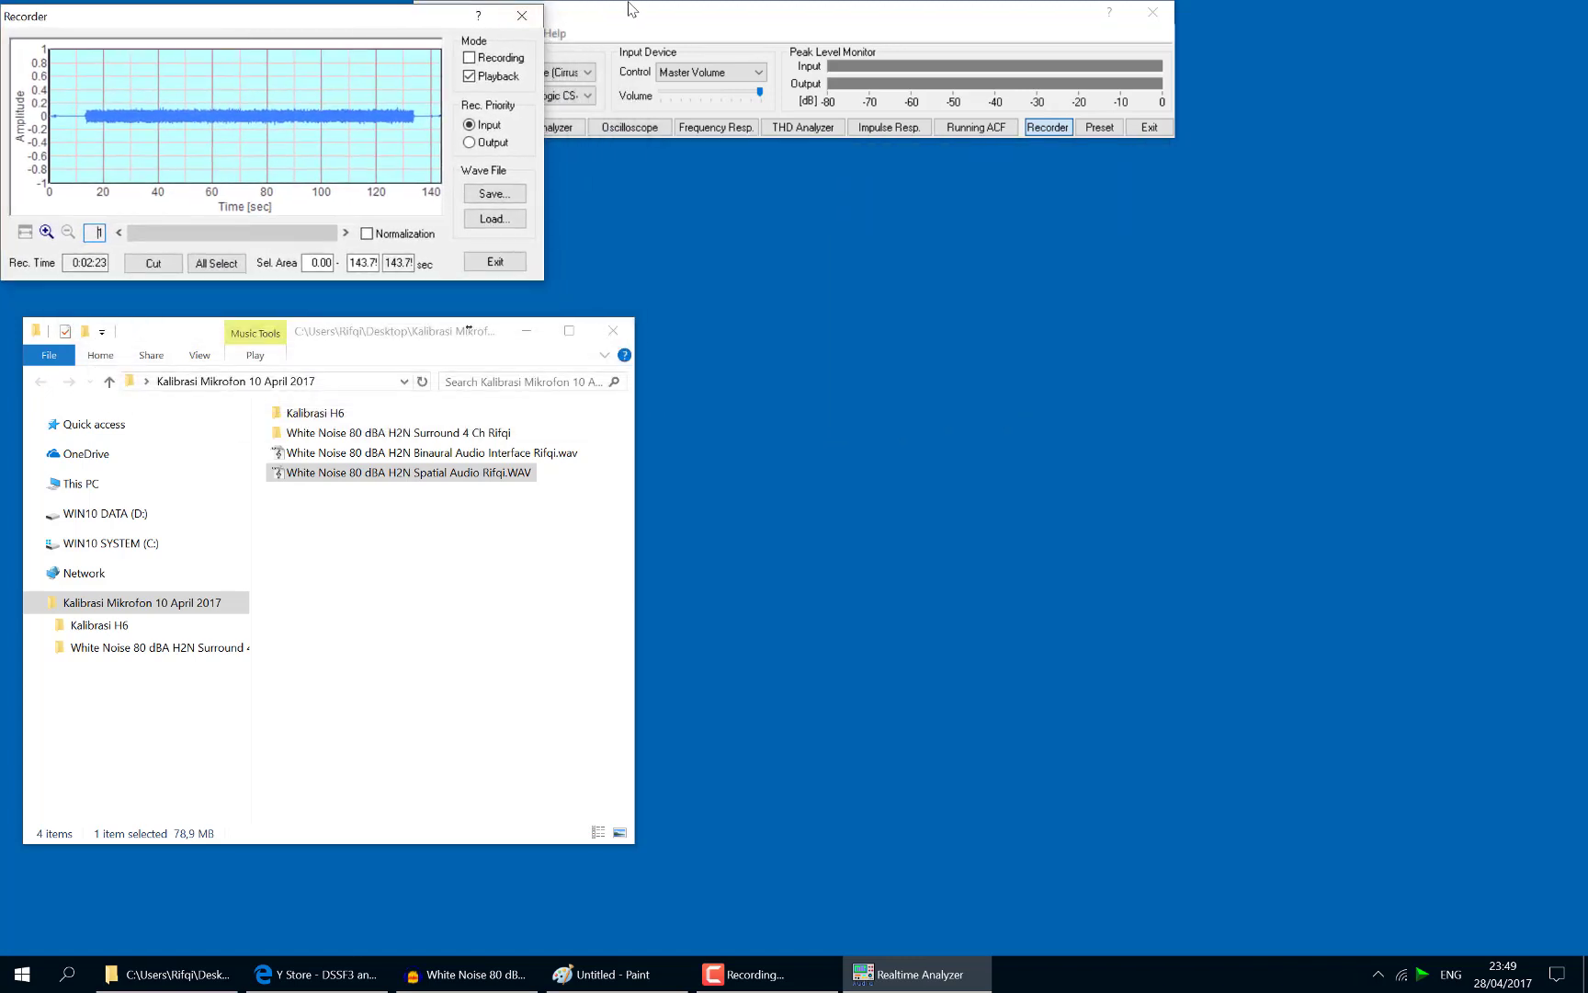
{"action": "left_click_drag", "start_coordinate": [631, 10], "coordinate": [766, 15]}
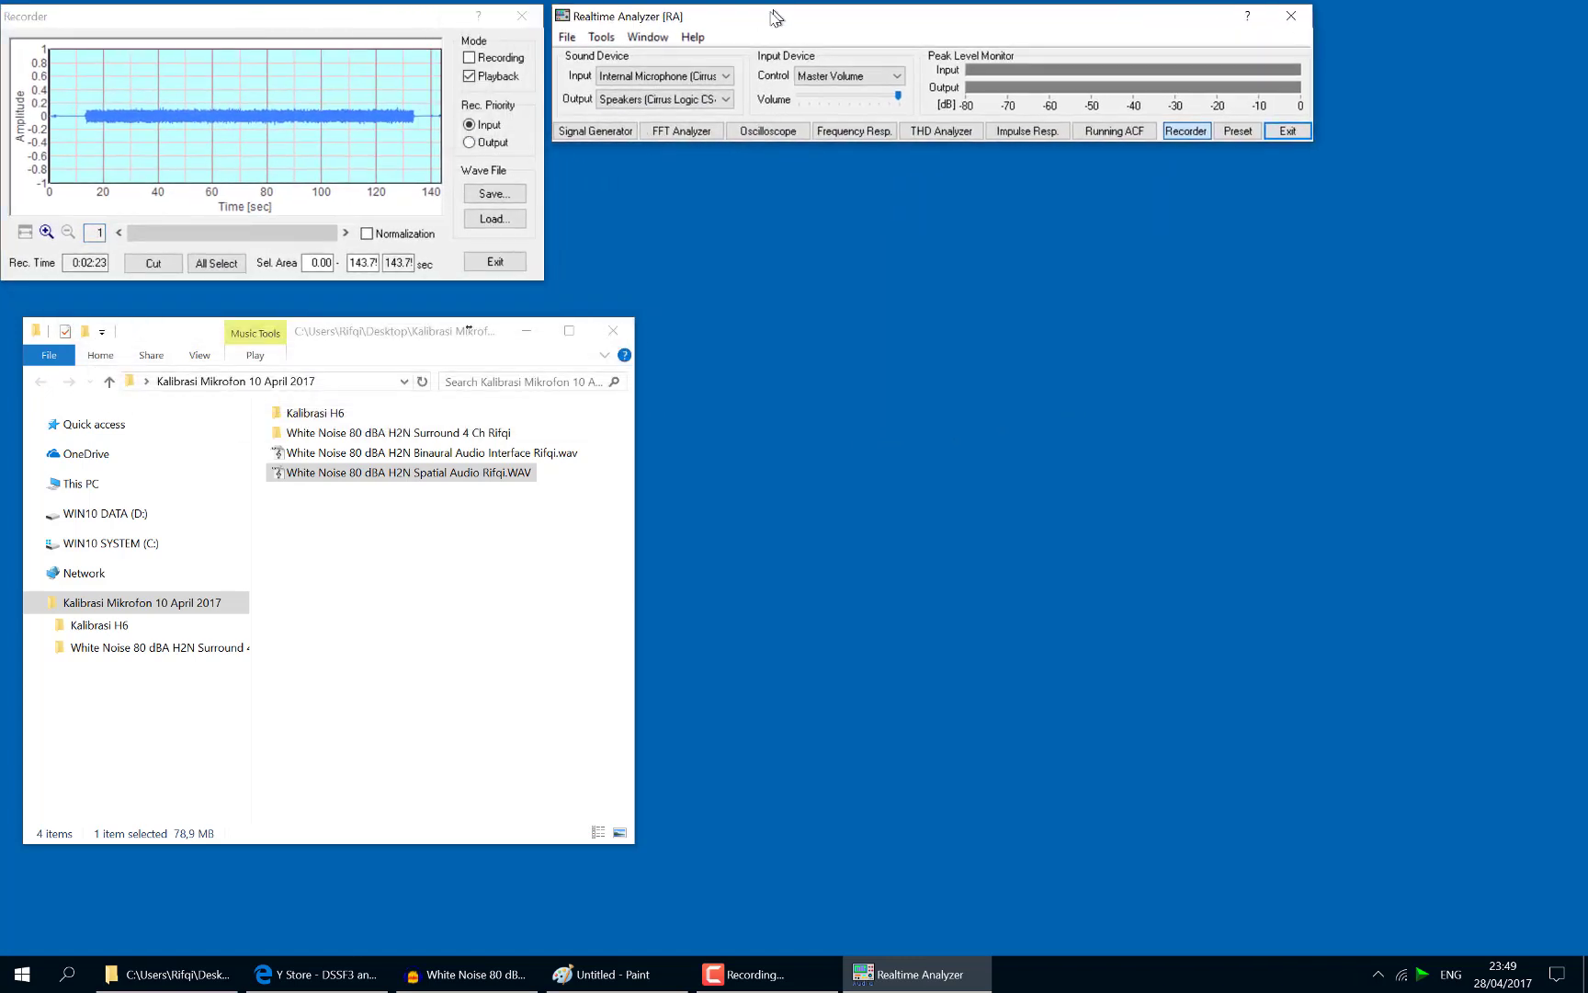
{"action": "left_click", "coordinate": [686, 136]}
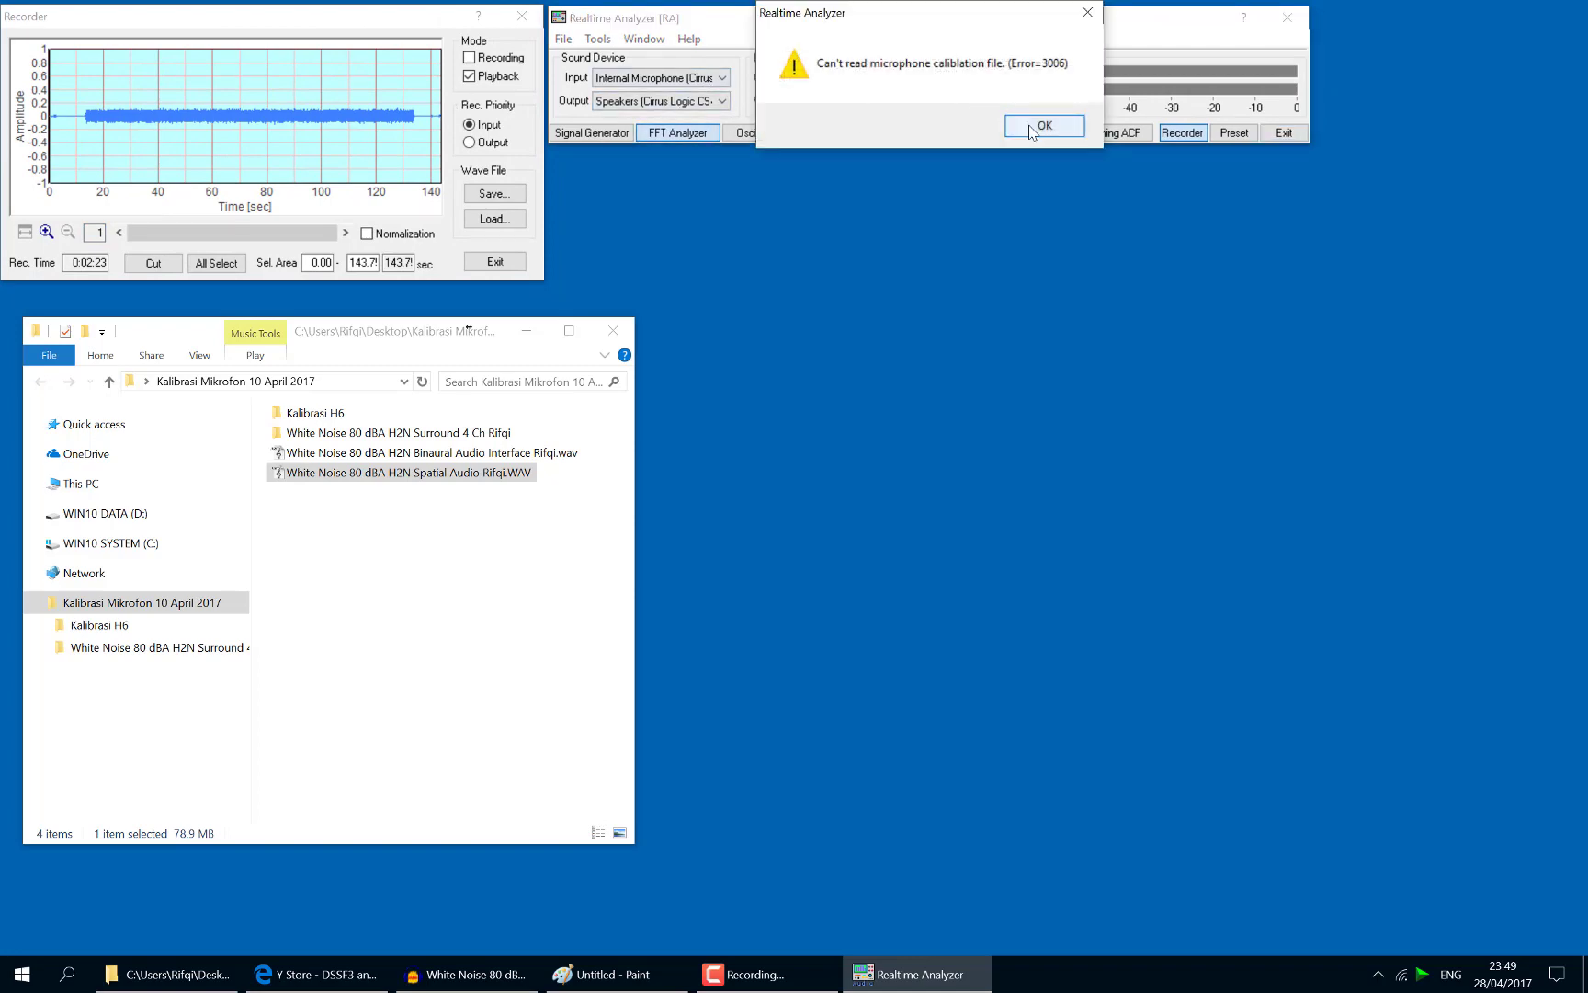
{"action": "left_click", "coordinate": [1043, 126]}
{"action": "left_click_drag", "start_coordinate": [1160, 180], "coordinate": [914, 168]}
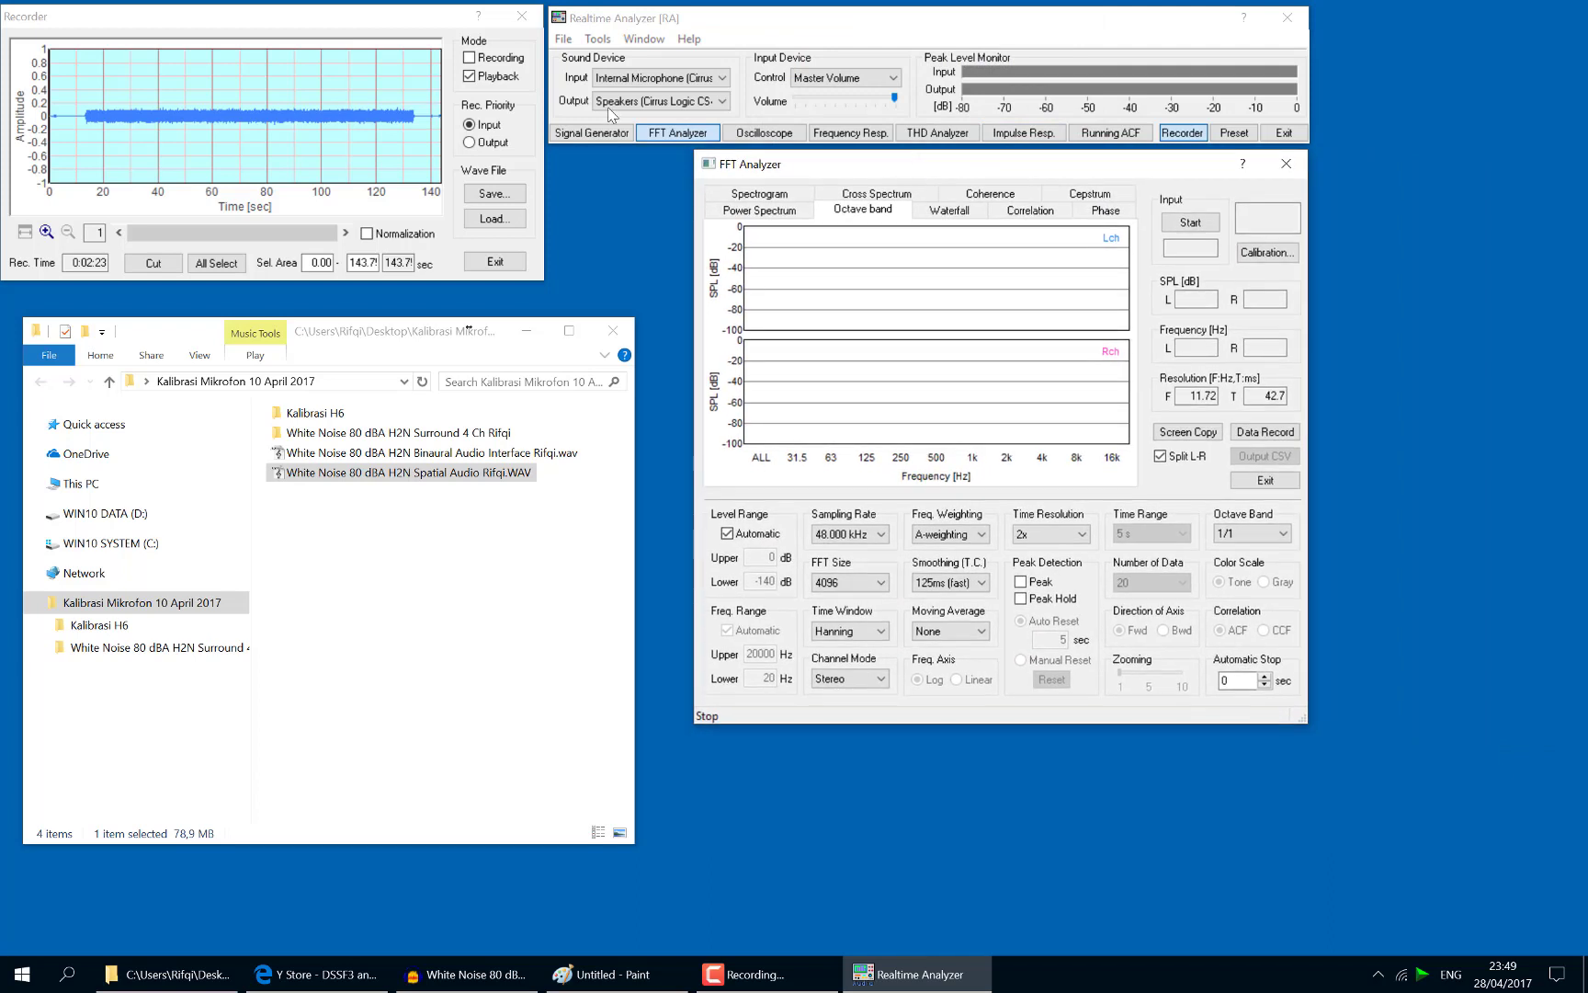
Open the FFT Analyzer's calibration data for editing and set it to separate left and right channels
{"action": "left_click", "coordinate": [1274, 258]}
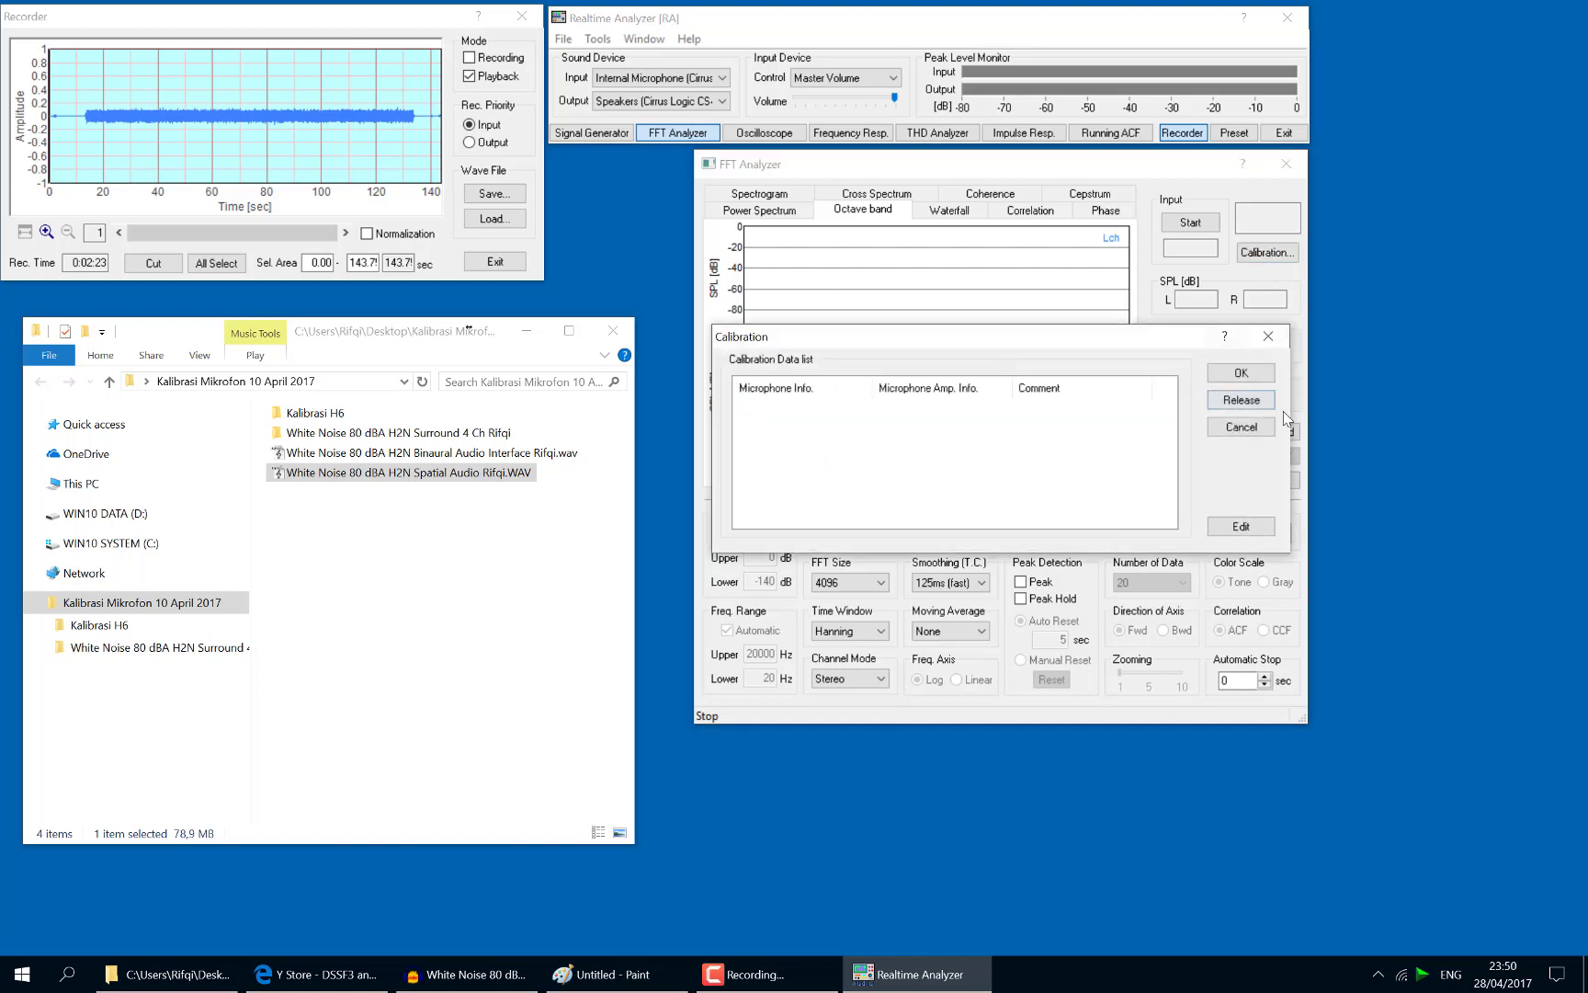
{"action": "left_click", "coordinate": [1241, 526]}
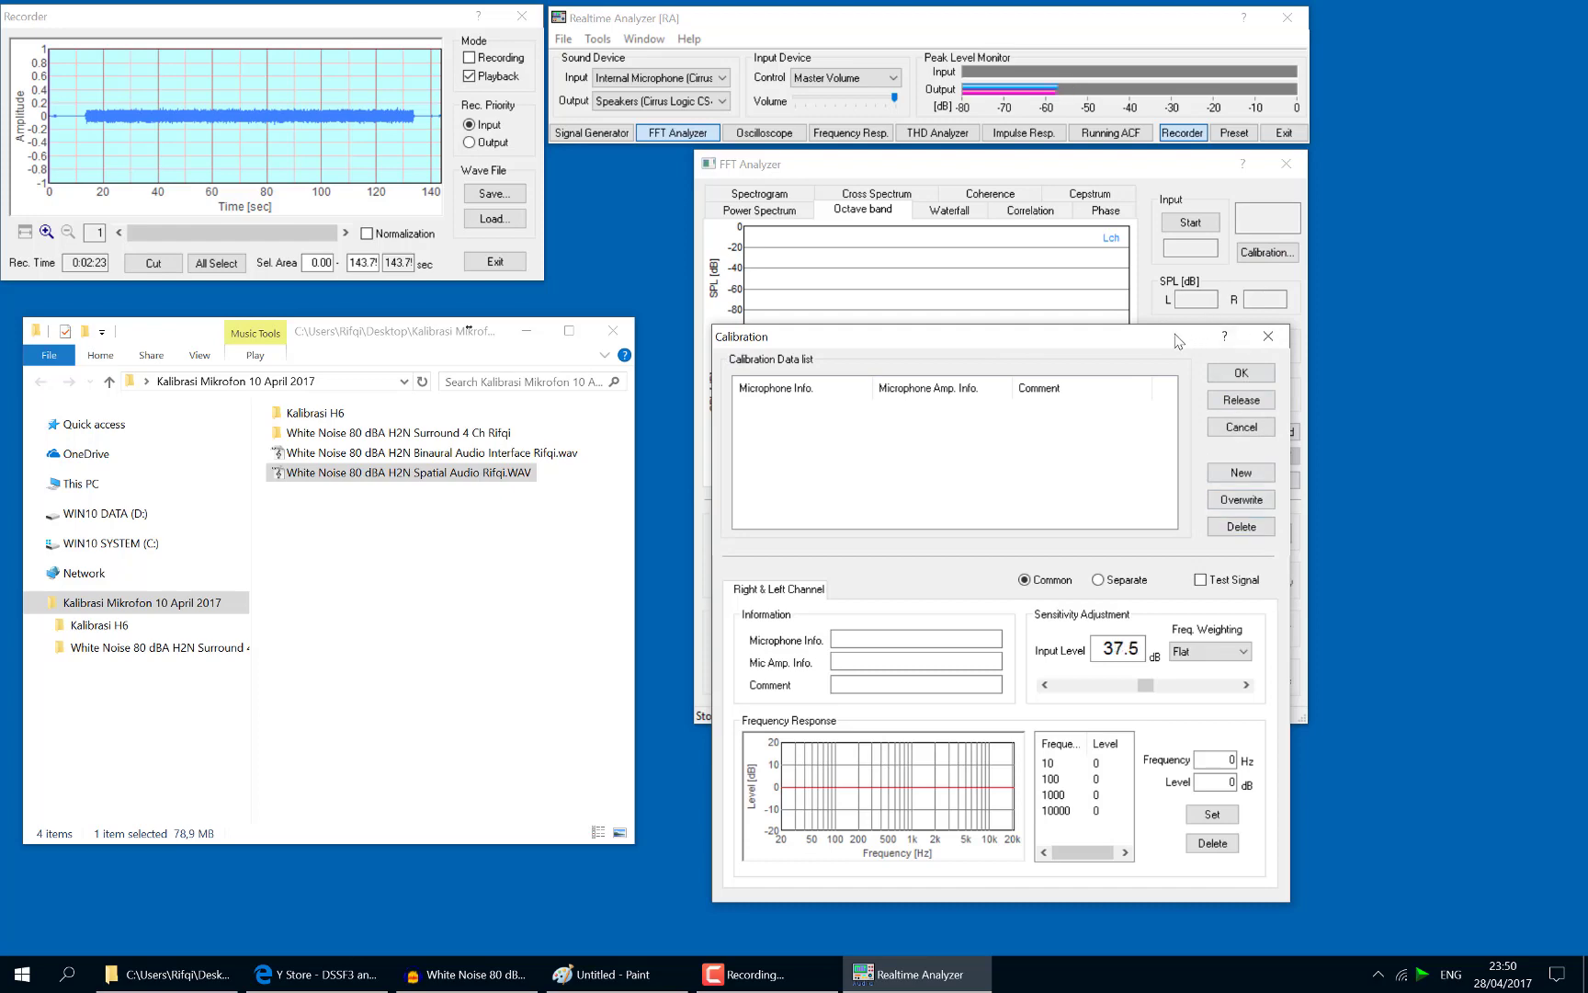
{"action": "left_click_drag", "start_coordinate": [1179, 341], "coordinate": [1288, 204]}
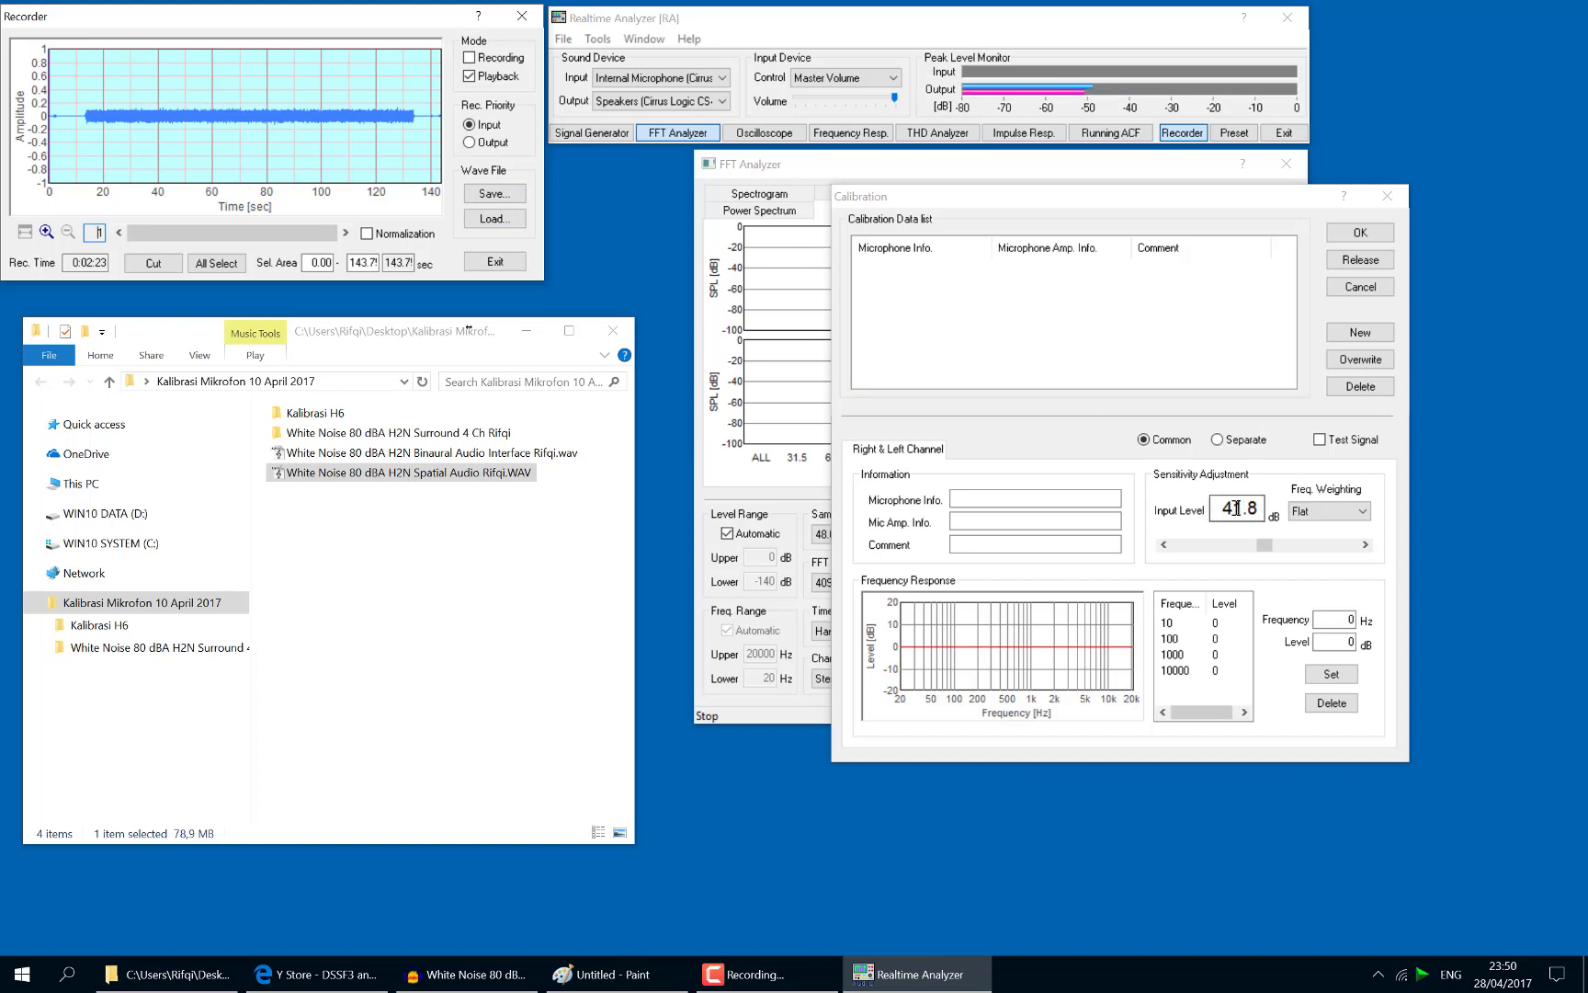
{"action": "left_click", "coordinate": [1237, 441]}
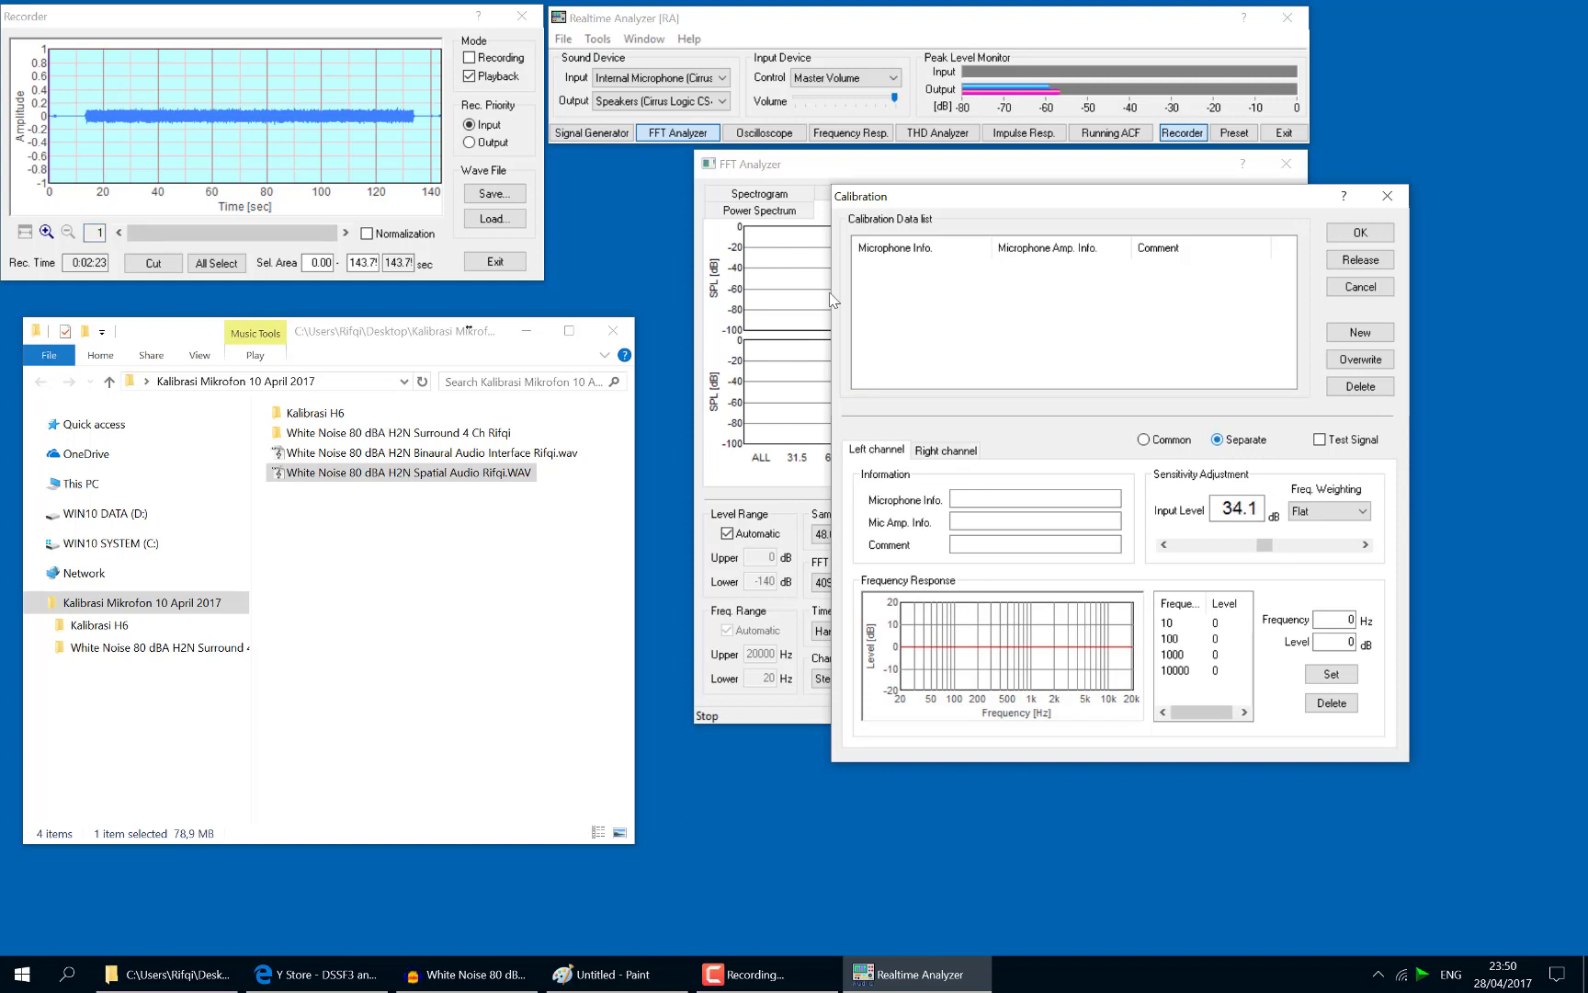
{"action": "left_click", "coordinate": [1143, 440]}
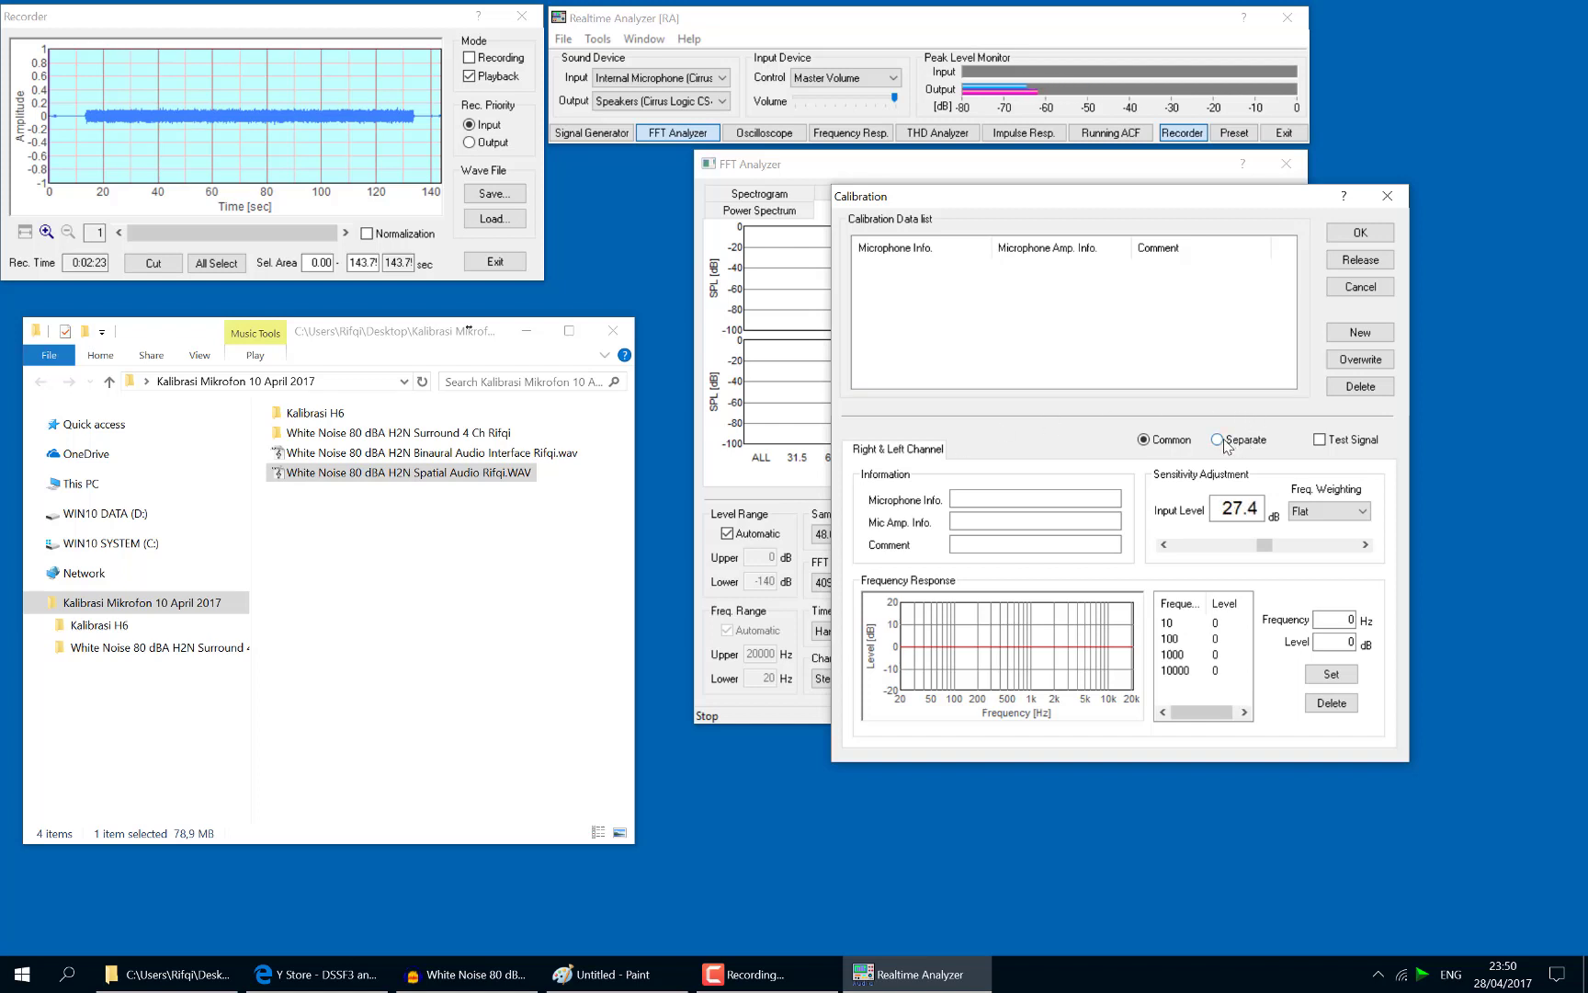
{"action": "left_click", "coordinate": [1219, 440]}
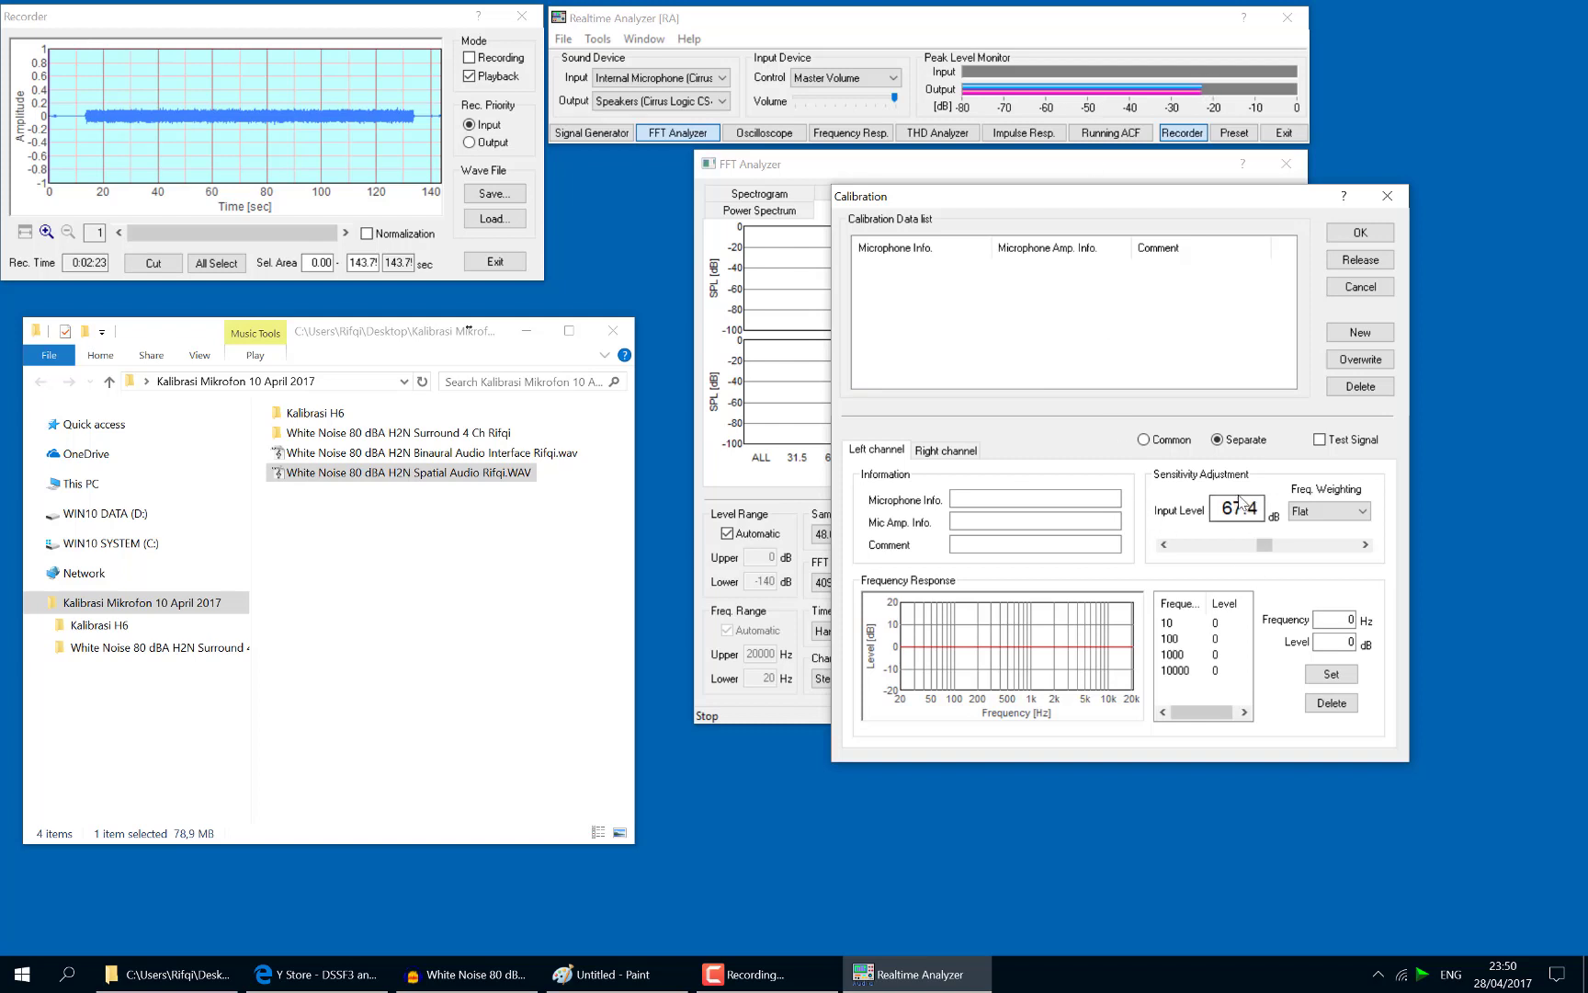
Set the left channel to A-weighting and adjust its sensitivity until the input level is about 80 dB
{"action": "left_click", "coordinate": [1312, 508]}
{"action": "left_click", "coordinate": [1323, 540]}
{"action": "left_click_drag", "start_coordinate": [1265, 544], "coordinate": [1303, 543]}
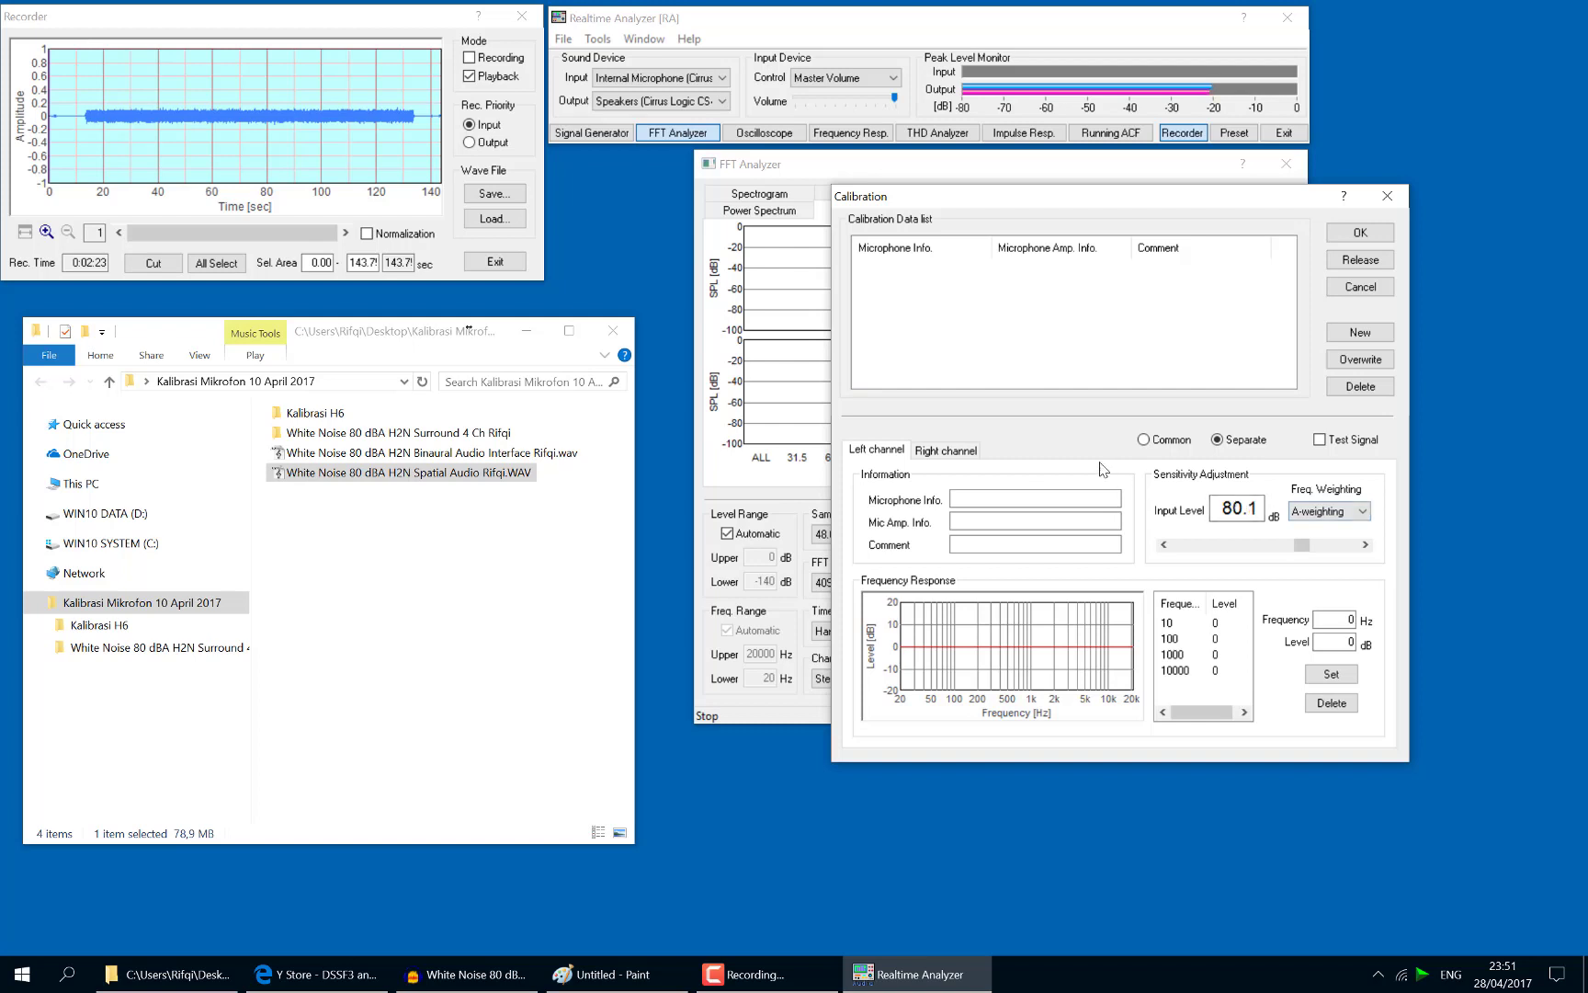
Enter ZoomH2n as the microphone information for both the left and right channels
{"action": "left_click", "coordinate": [984, 498]}
{"action": "left_click", "coordinate": [943, 451]}
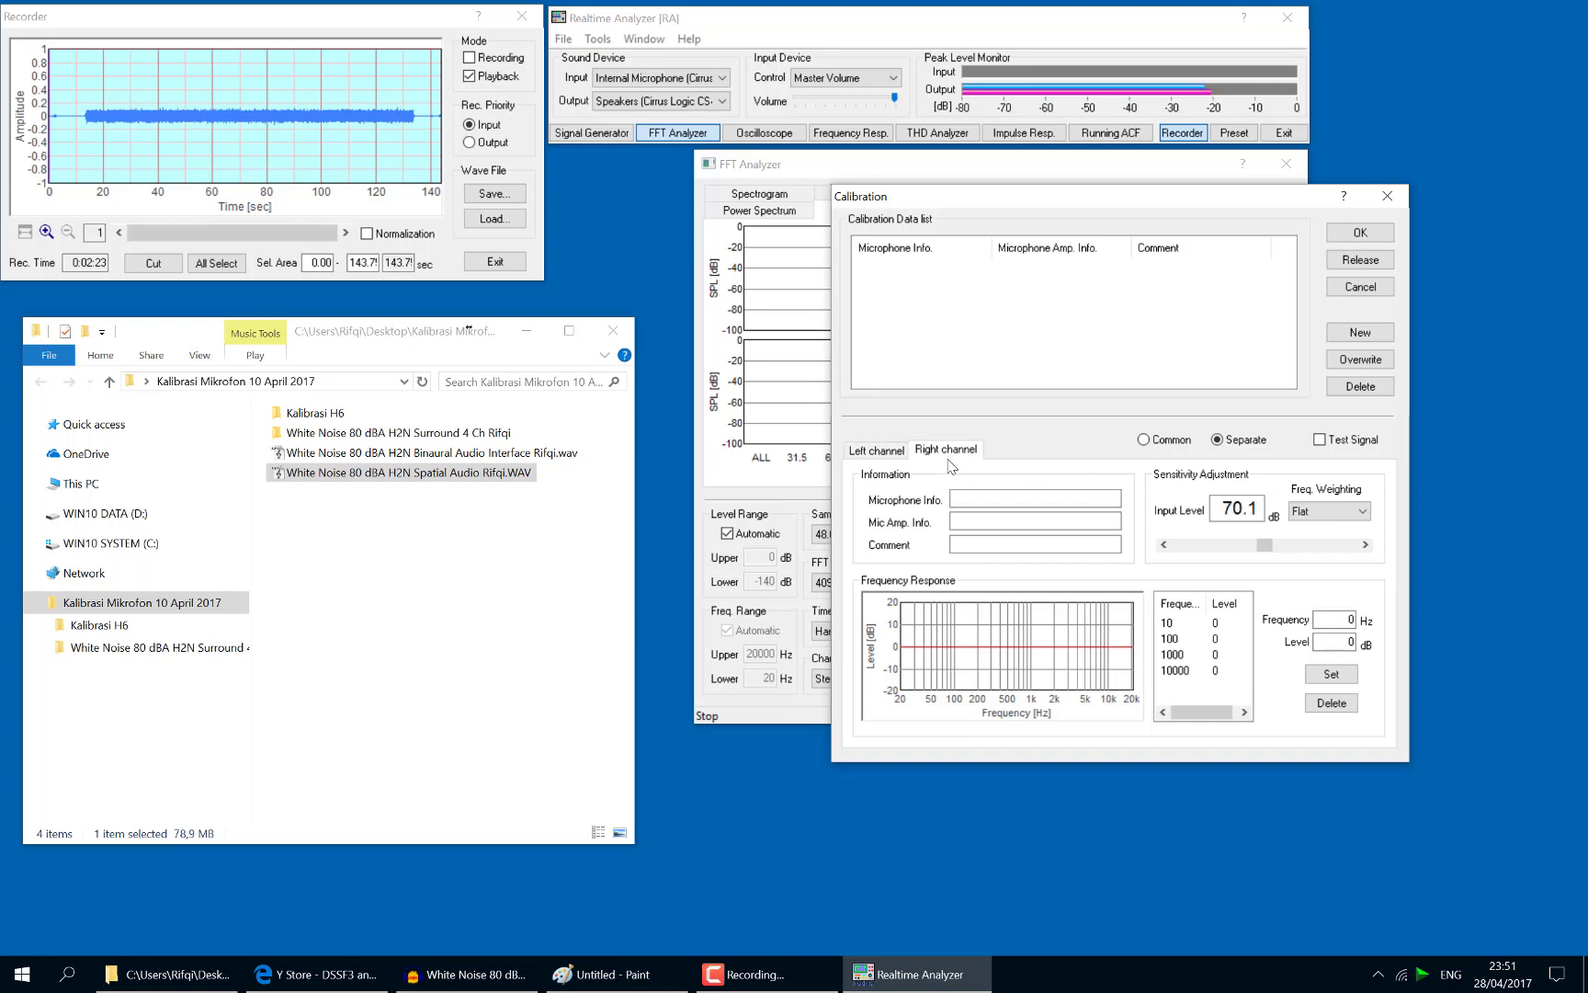
{"action": "left_click", "coordinate": [983, 502]}
{"action": "type", "text": "ZoomH2n"}
{"action": "left_click", "coordinate": [877, 450]}
{"action": "left_click", "coordinate": [945, 449]}
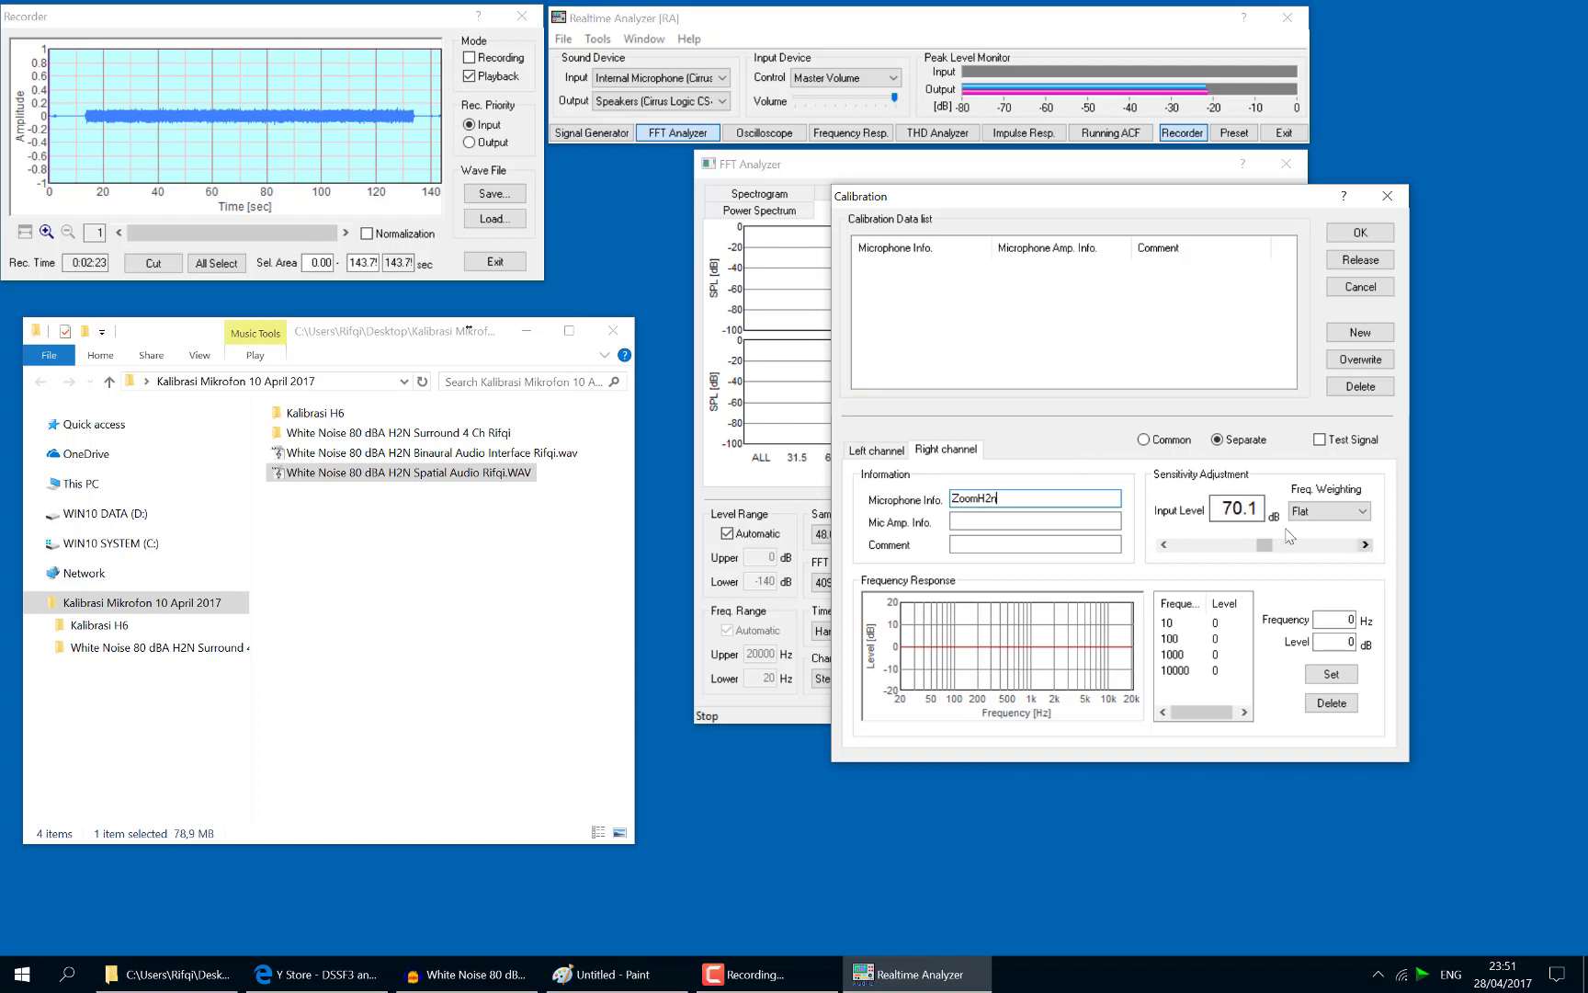
Set the right channel to A-weighting and fine-tune its sensitivity until the input level is about 80 dB
{"action": "left_click", "coordinate": [1314, 541]}
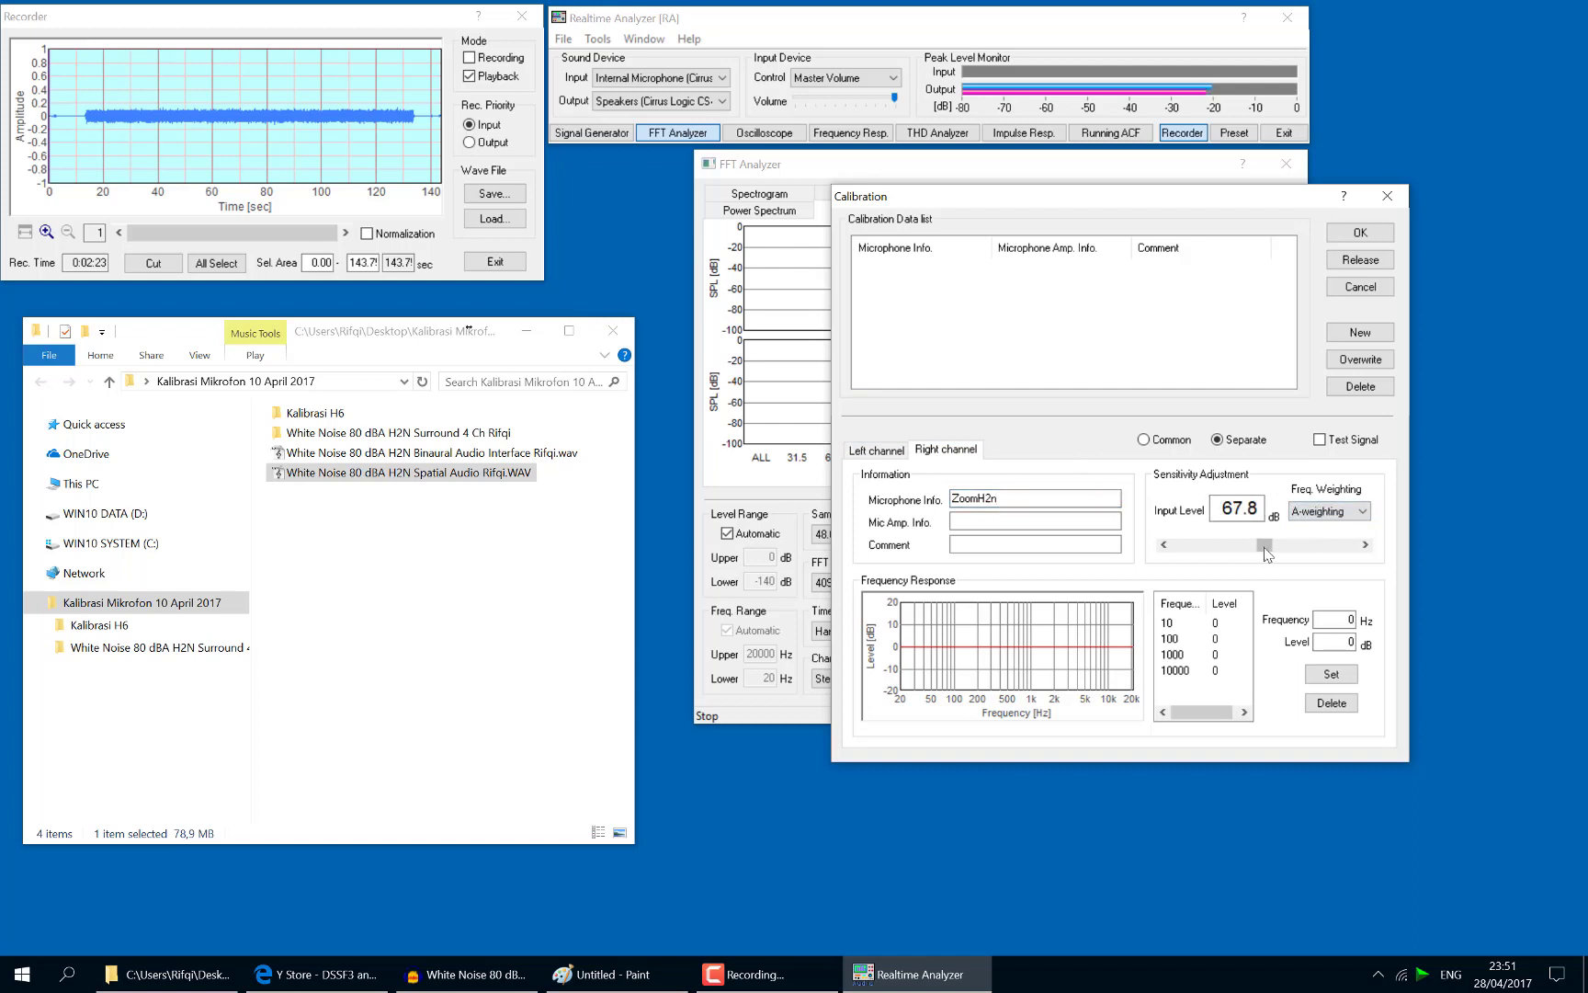
{"action": "left_click_drag", "start_coordinate": [1265, 546], "coordinate": [1305, 552]}
{"action": "left_click", "coordinate": [1164, 544]}
{"action": "left_click", "coordinate": [1163, 544]}
{"action": "left_click", "coordinate": [1363, 544]}
{"action": "left_click", "coordinate": [1365, 544]}
{"action": "left_click", "coordinate": [1365, 545]}
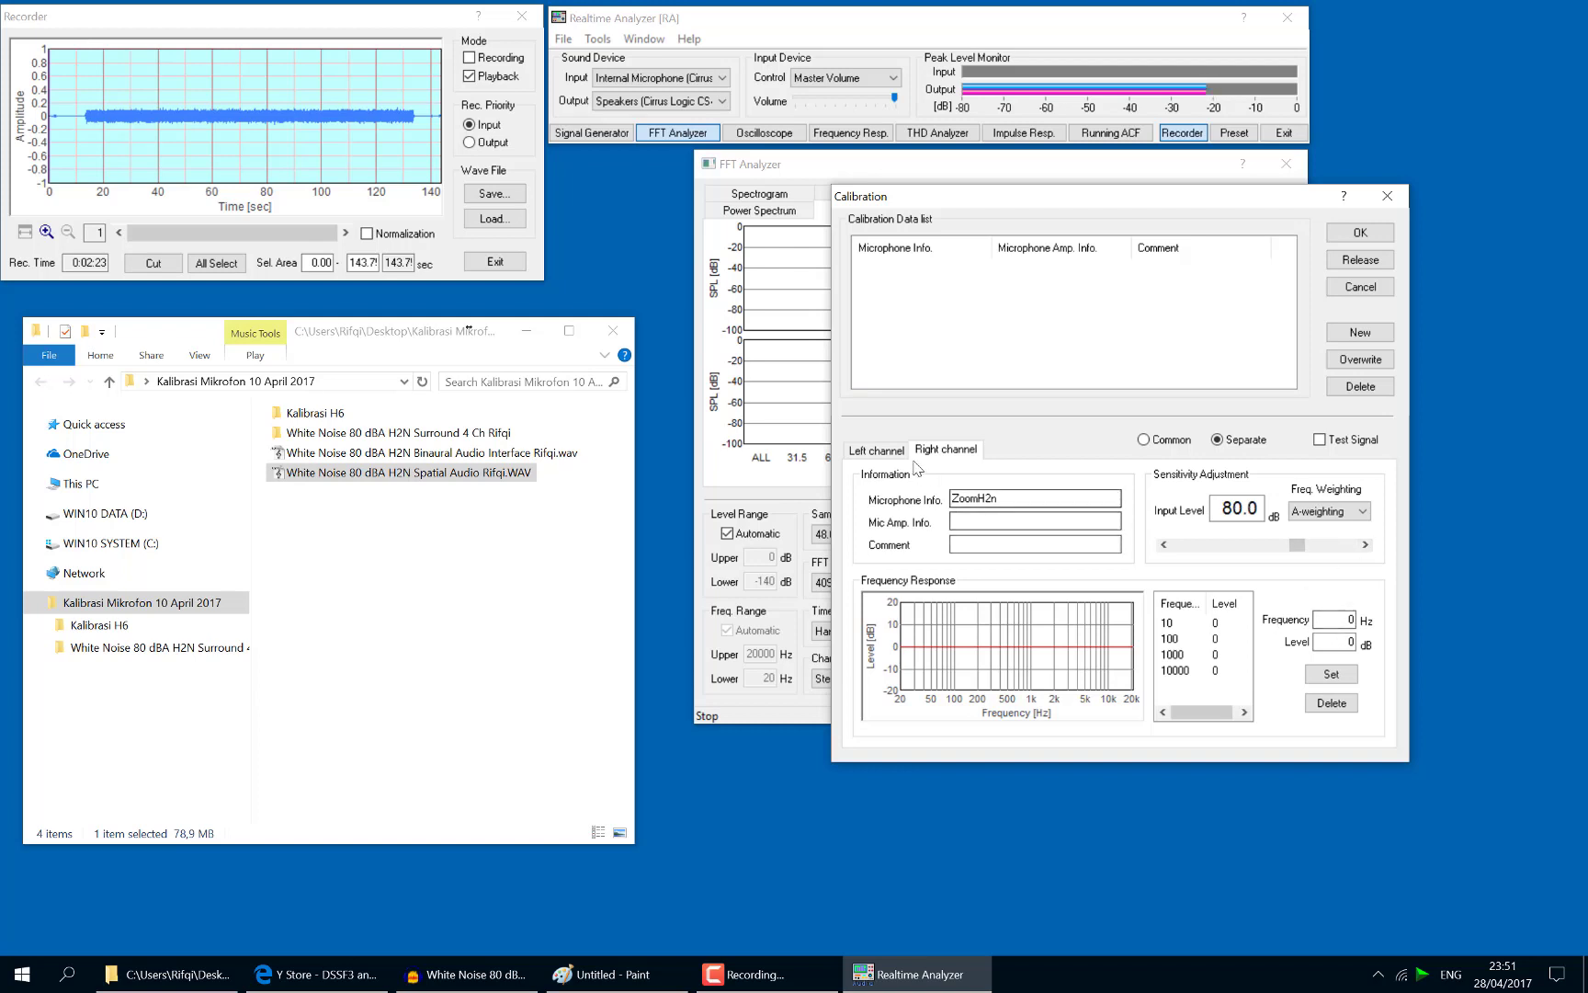
Set a frequency response point of 1000 Hz at 0 dB for the left channel and save the settings as new calibration data
{"action": "left_click", "coordinate": [875, 449]}
{"action": "left_click", "coordinate": [1340, 620]}
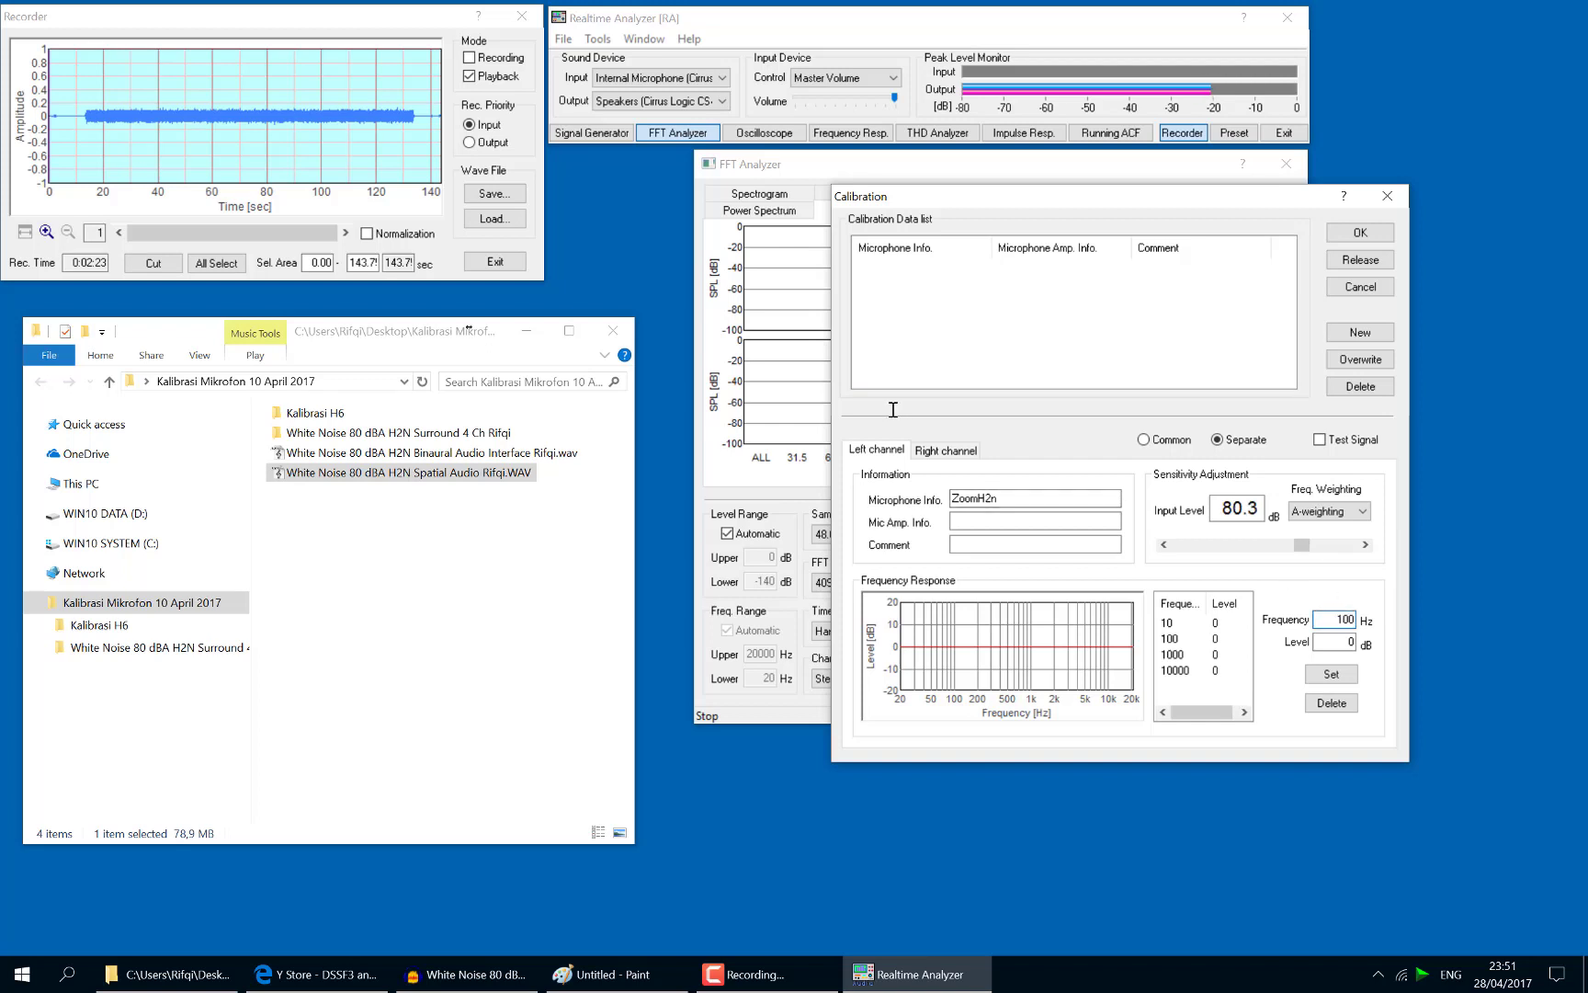
{"action": "left_click", "coordinate": [1346, 642]}
{"action": "left_click", "coordinate": [1353, 674]}
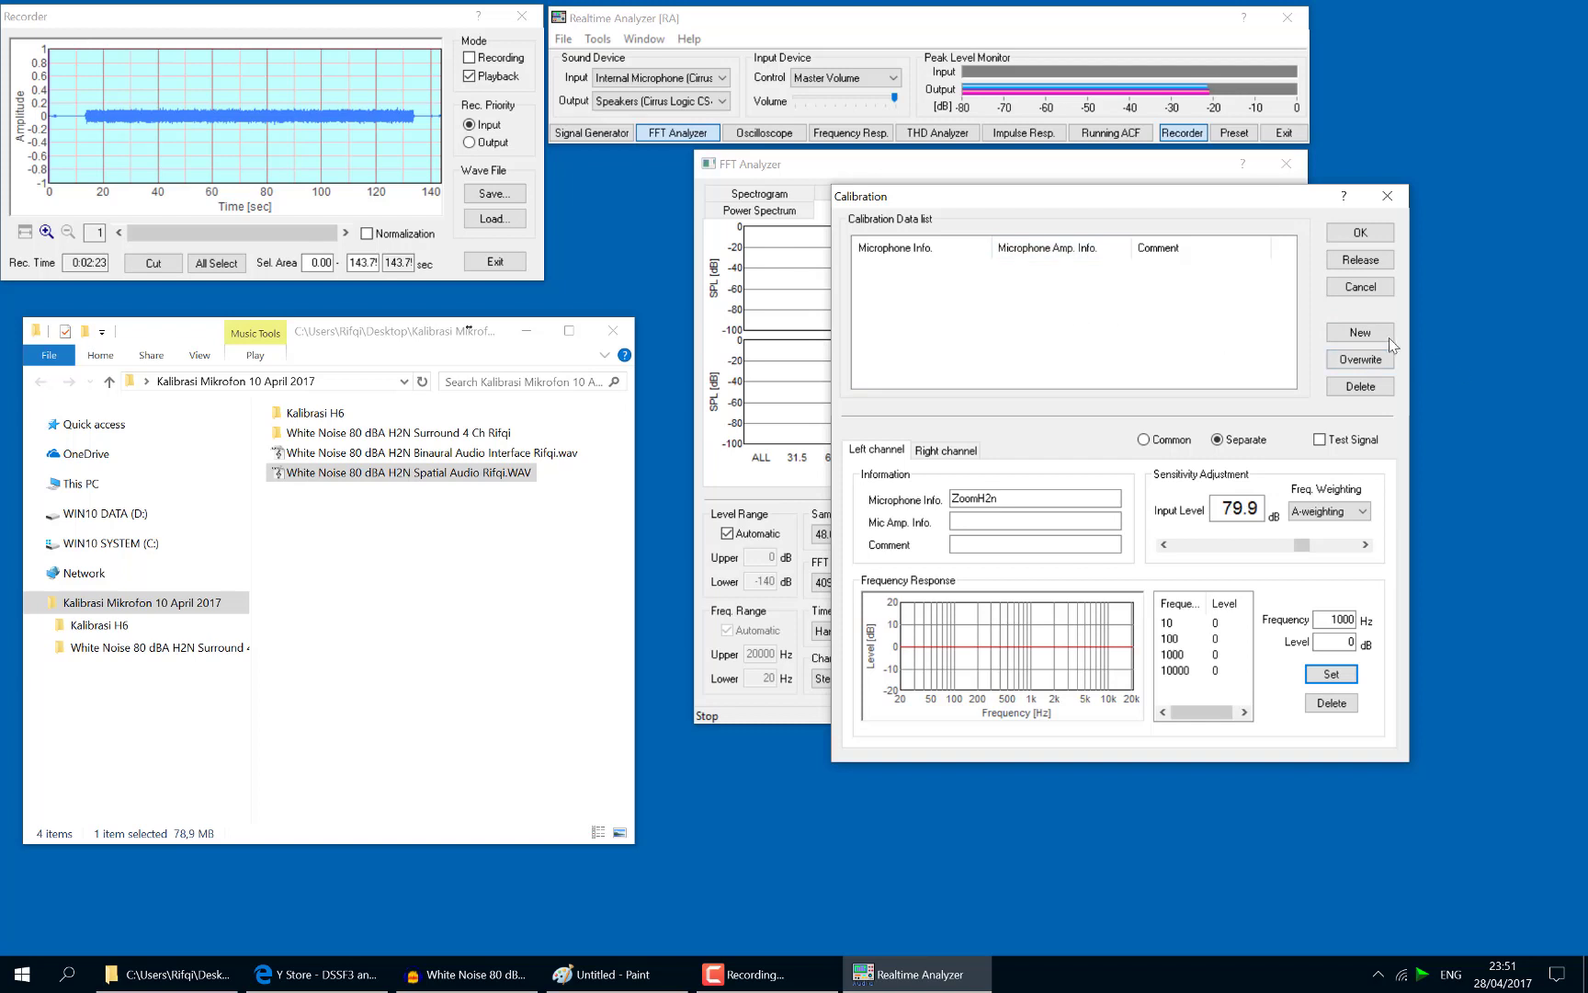
{"action": "left_click", "coordinate": [1362, 333]}
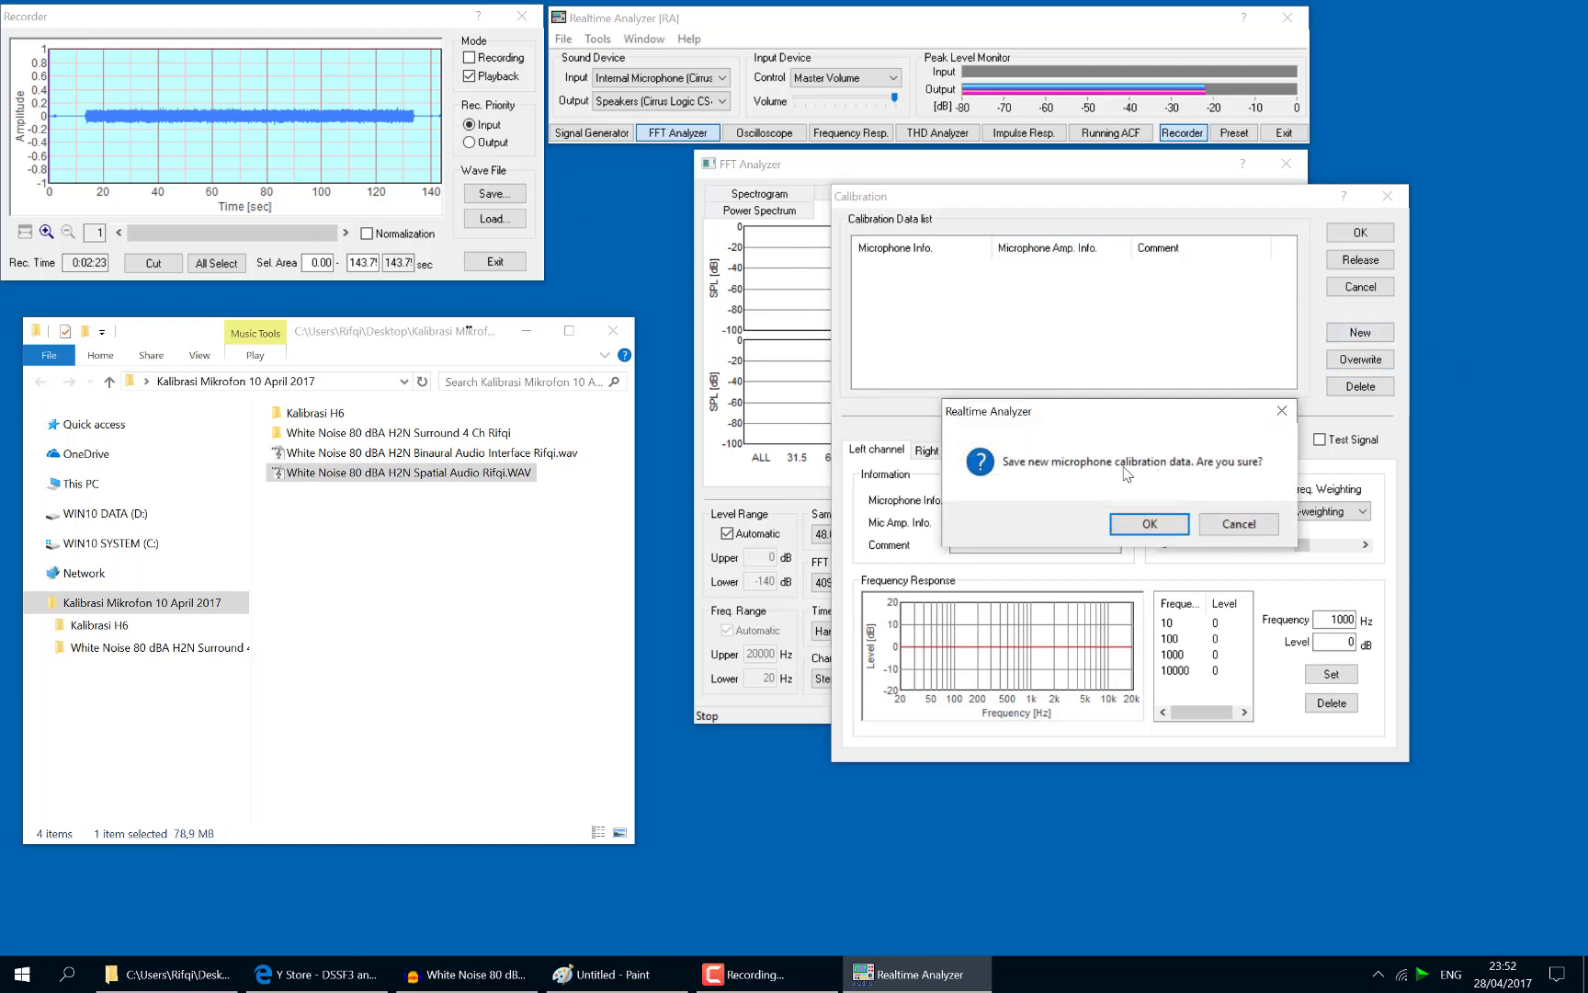
{"action": "left_click", "coordinate": [1153, 522]}
Compare the left input level of the ZoomH2n calibration under Flat and A-weighting, and apply the calibration with A-weighting selected
{"action": "left_click", "coordinate": [884, 267]}
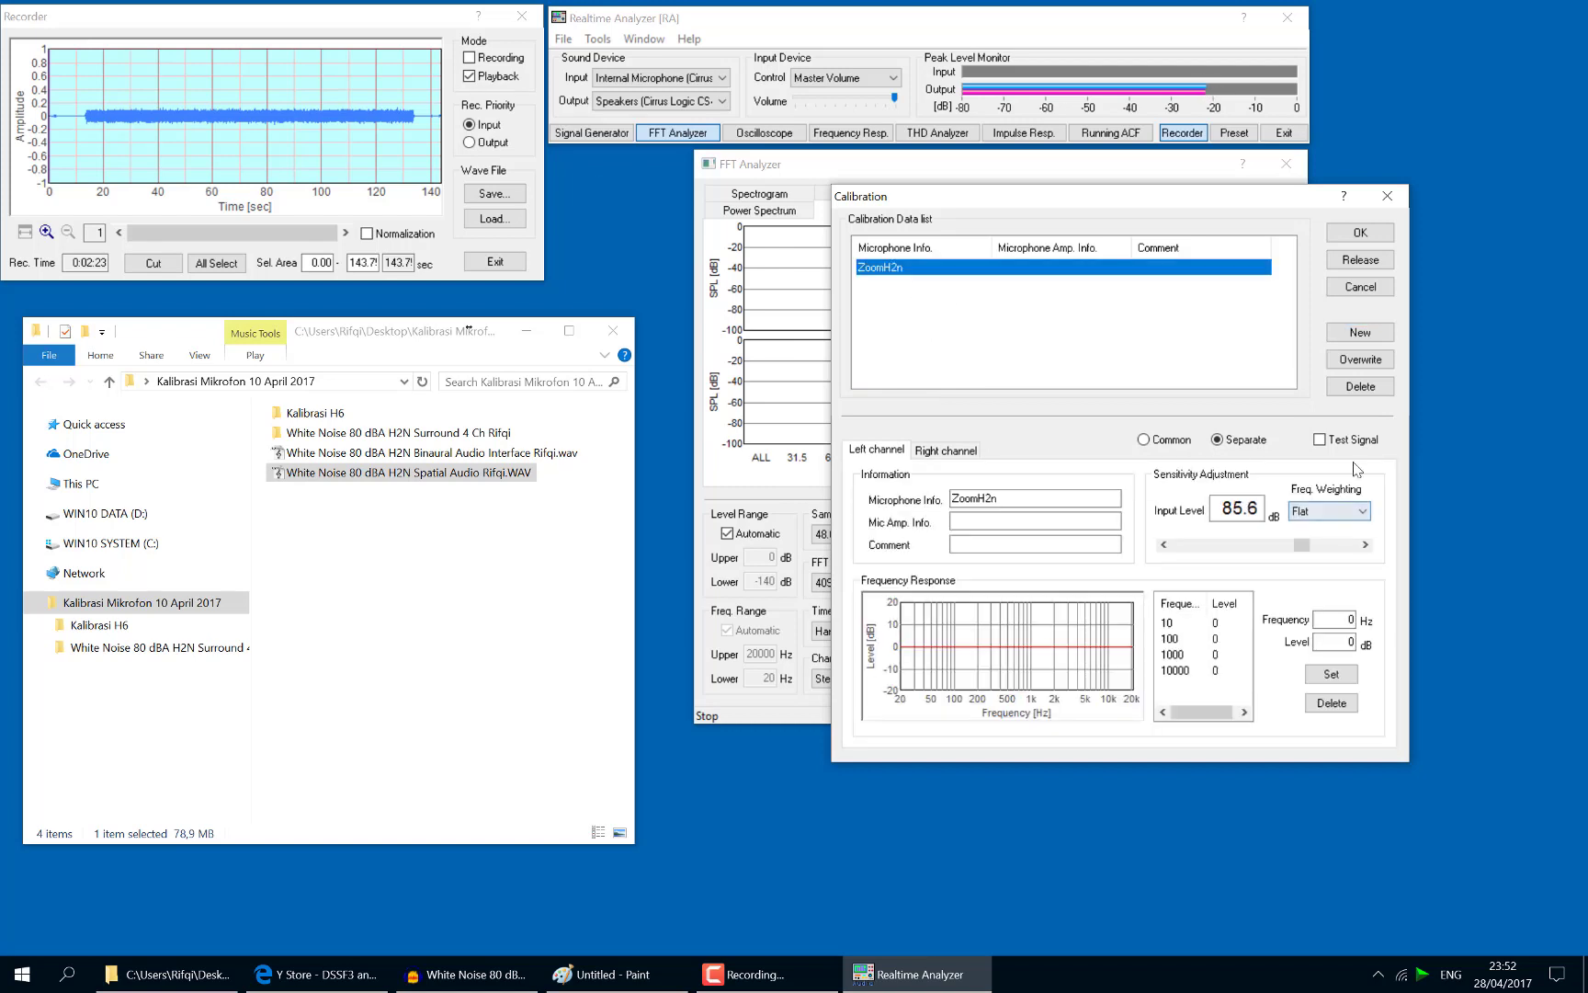
{"action": "left_click", "coordinate": [1328, 511]}
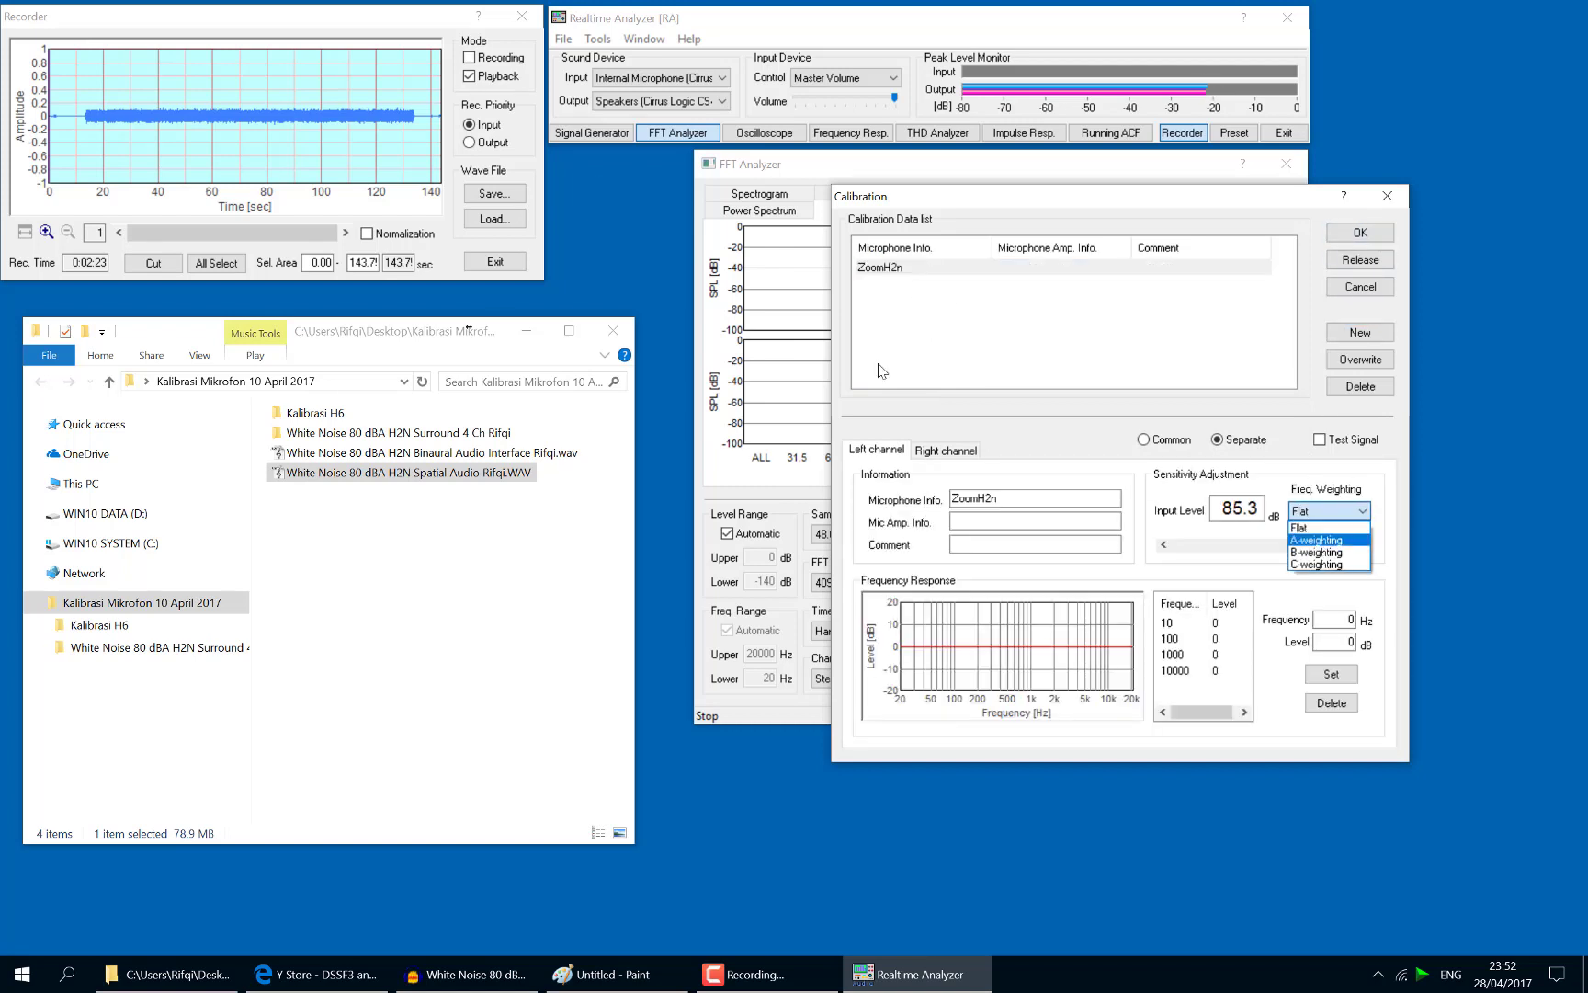
{"action": "left_click", "coordinate": [1319, 541]}
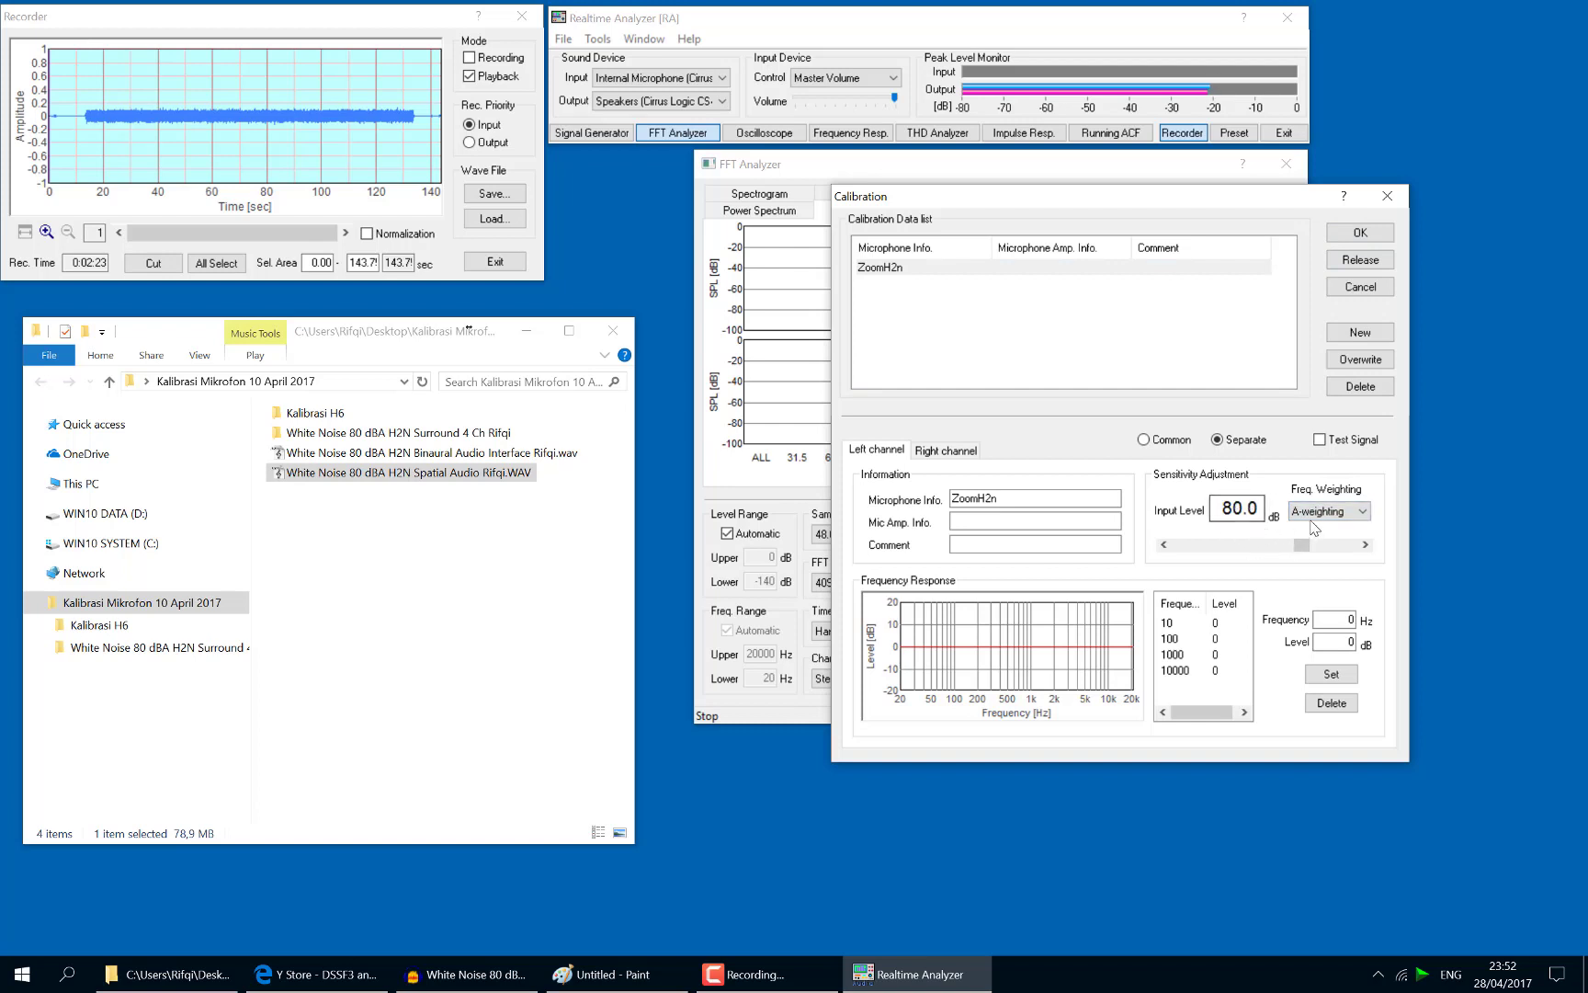
{"action": "left_click", "coordinate": [1324, 514]}
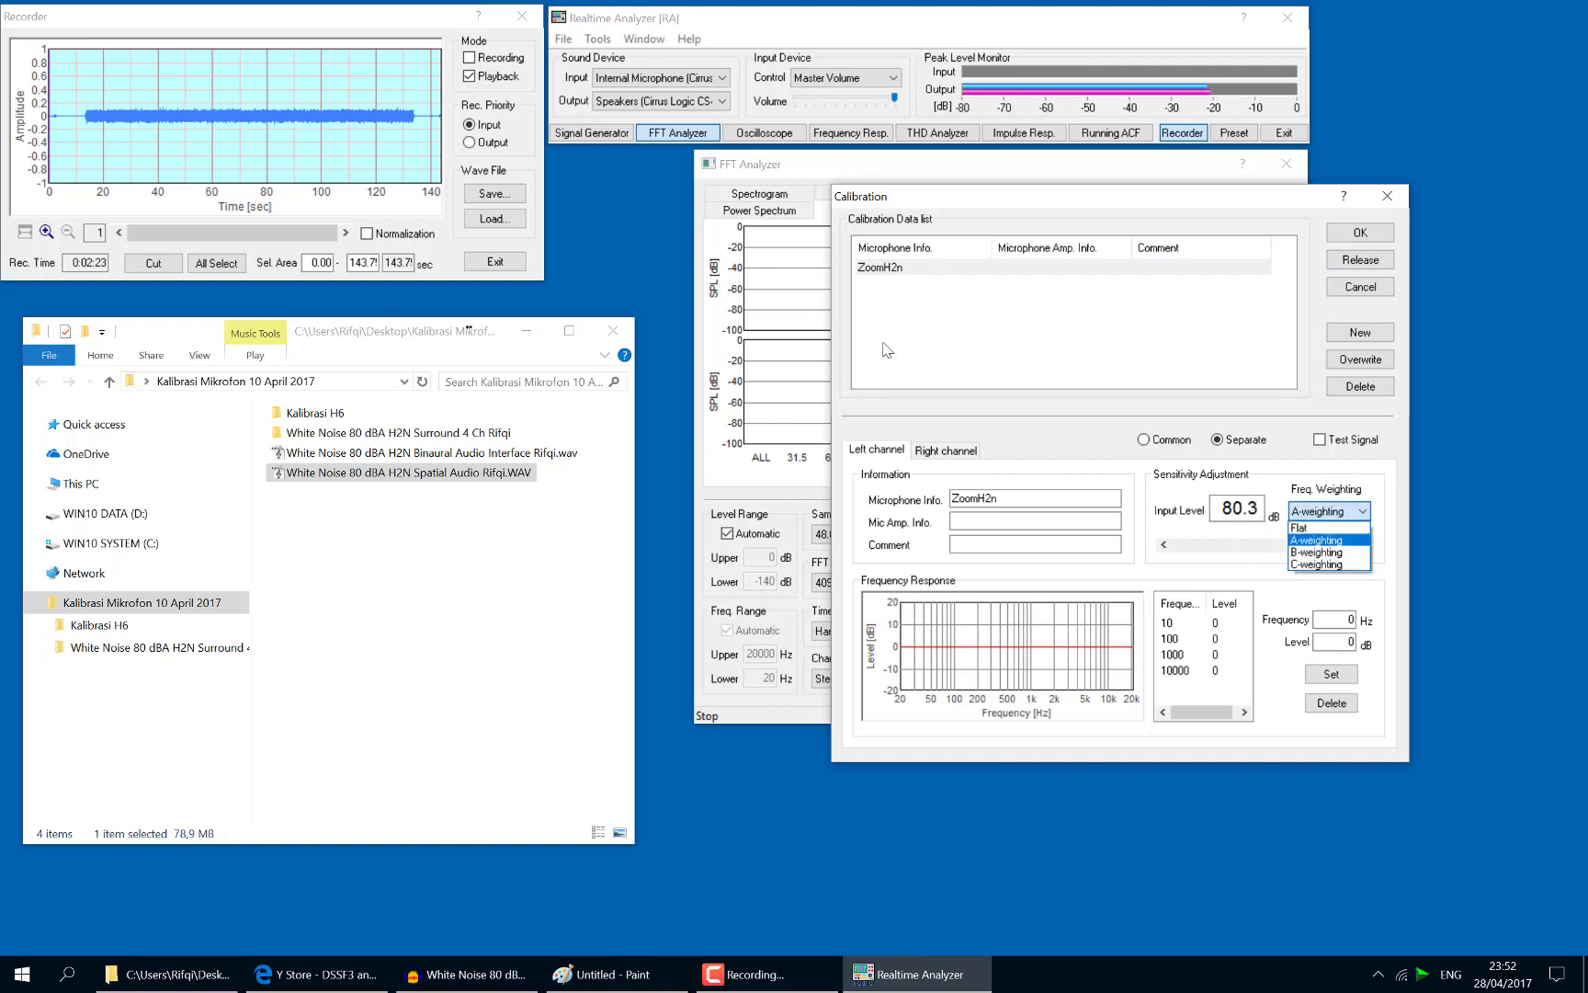
{"action": "left_click", "coordinate": [1318, 526]}
{"action": "left_click", "coordinate": [1305, 513]}
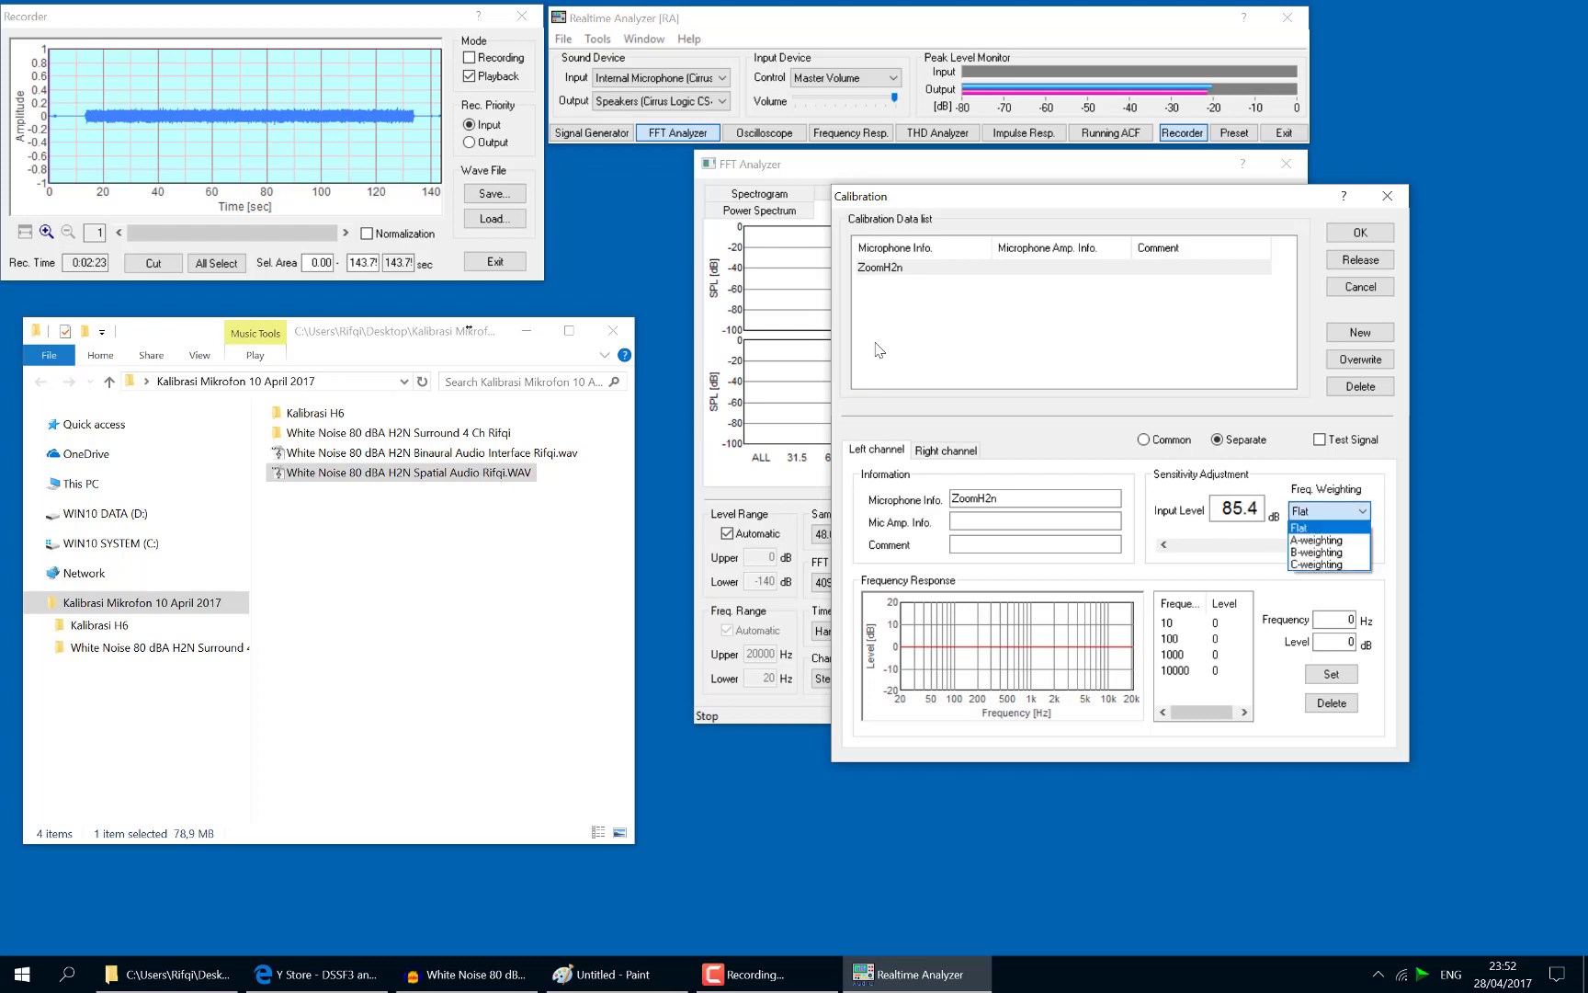
{"action": "left_click", "coordinate": [1305, 543]}
{"action": "left_click", "coordinate": [1305, 546]}
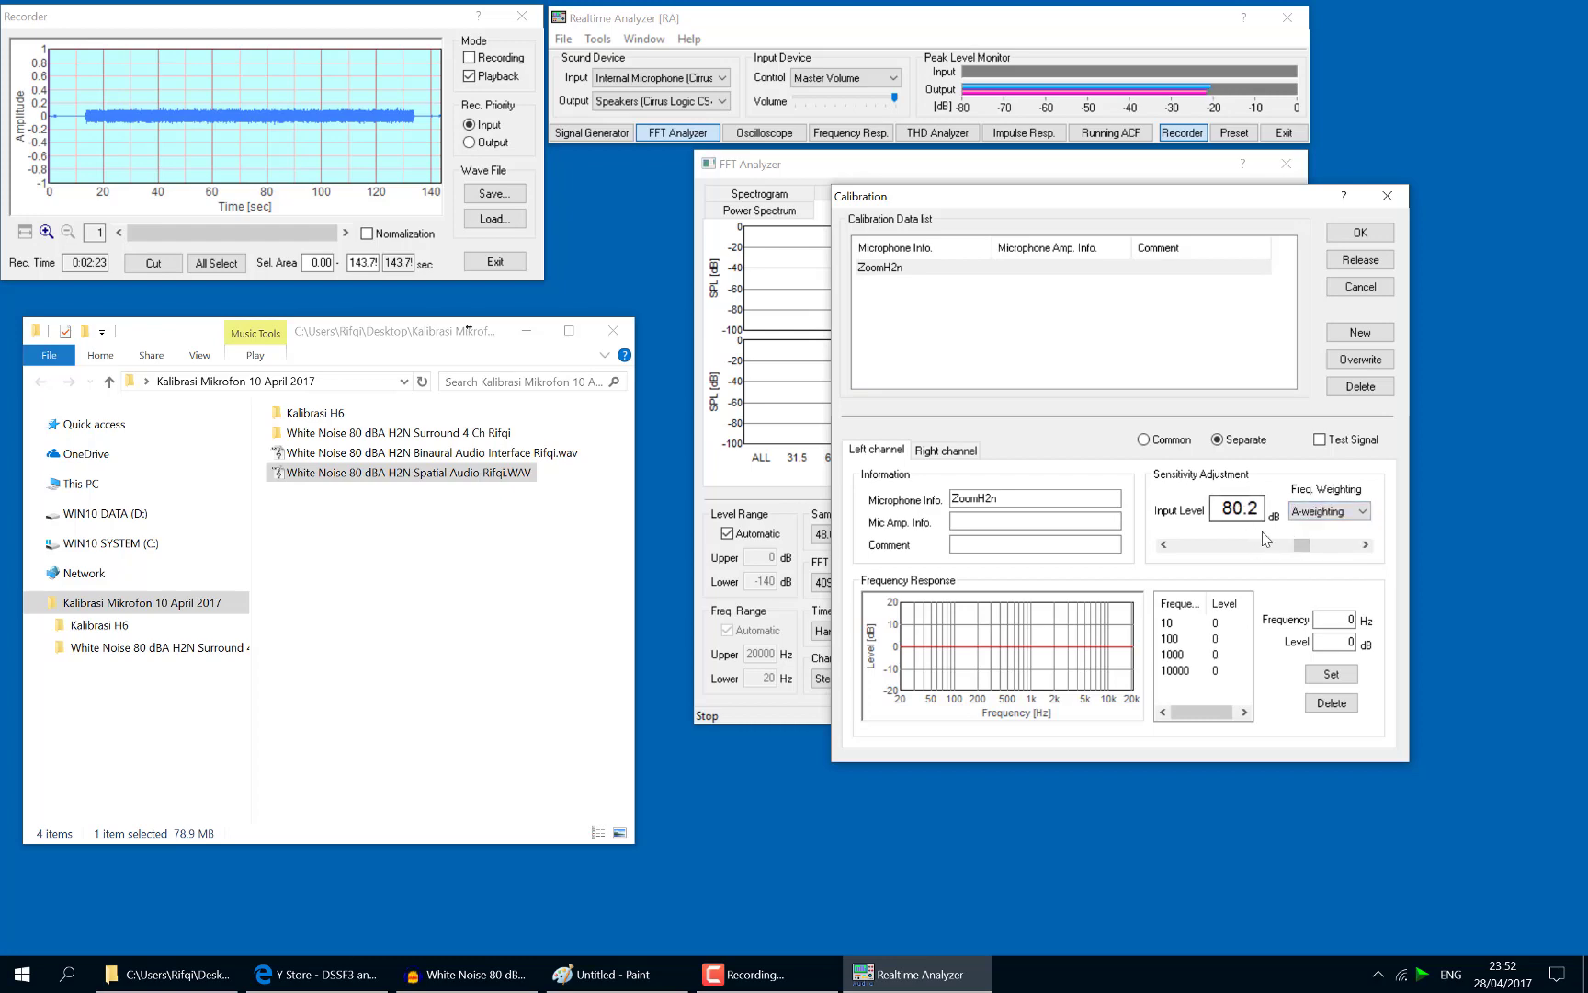
{"action": "left_click", "coordinate": [1360, 233]}
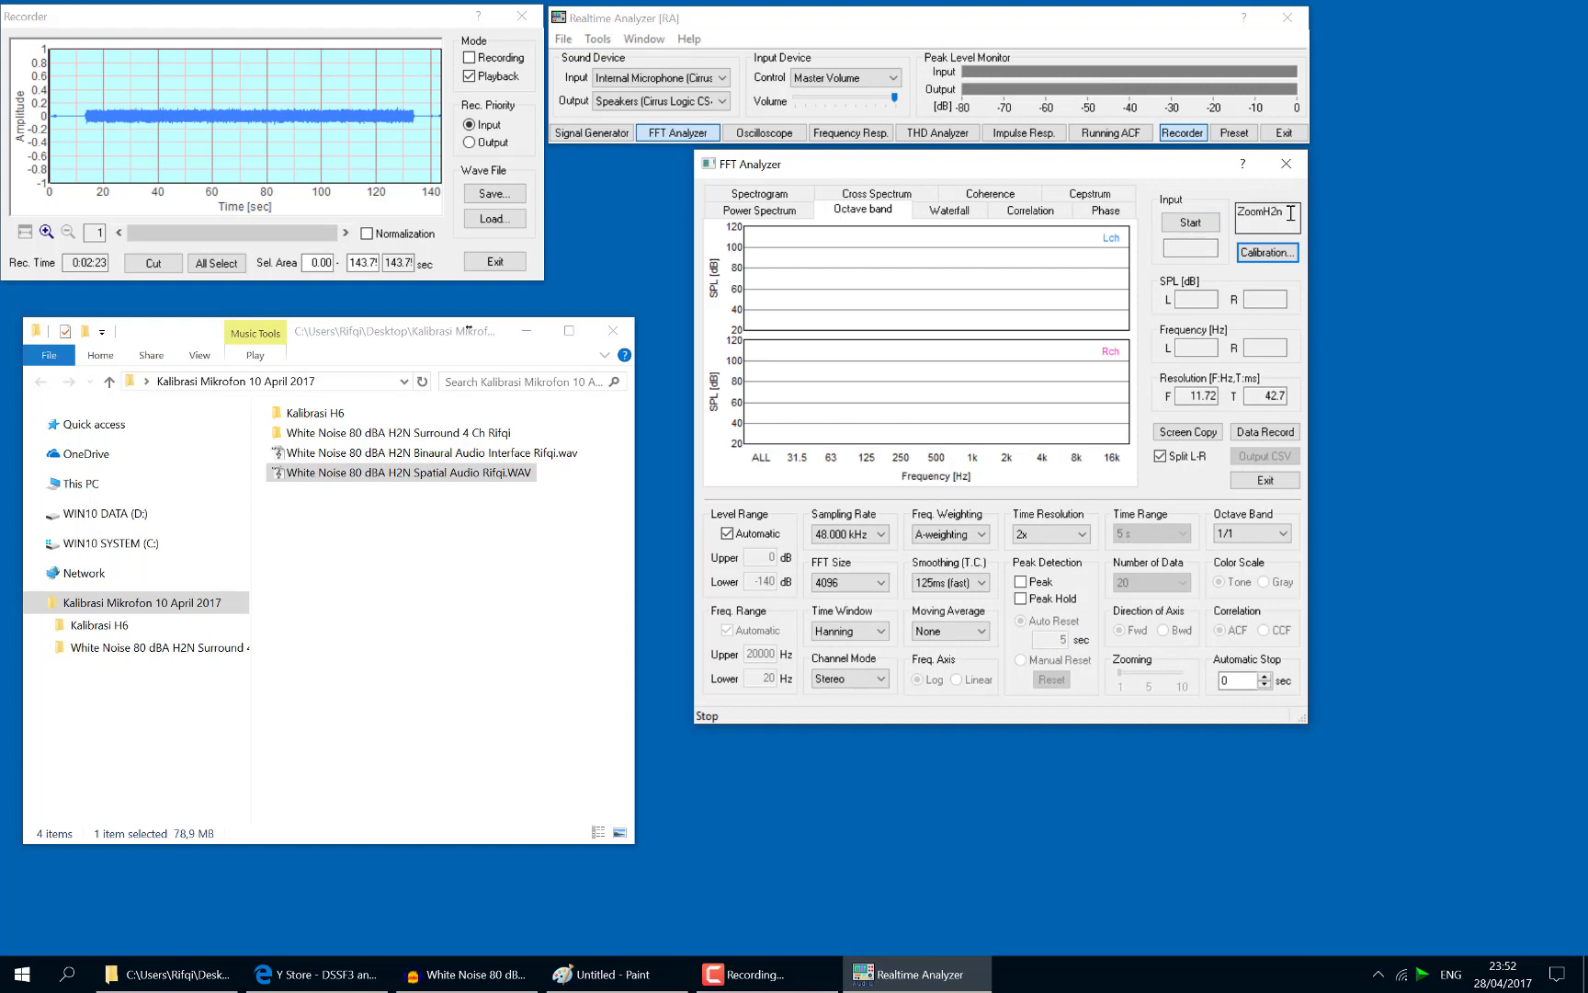
Check that the ZoomH2n calibration is assigned to the FFT Analyzer and start the input measurement
{"action": "left_click_drag", "start_coordinate": [1287, 211], "coordinate": [1240, 212]}
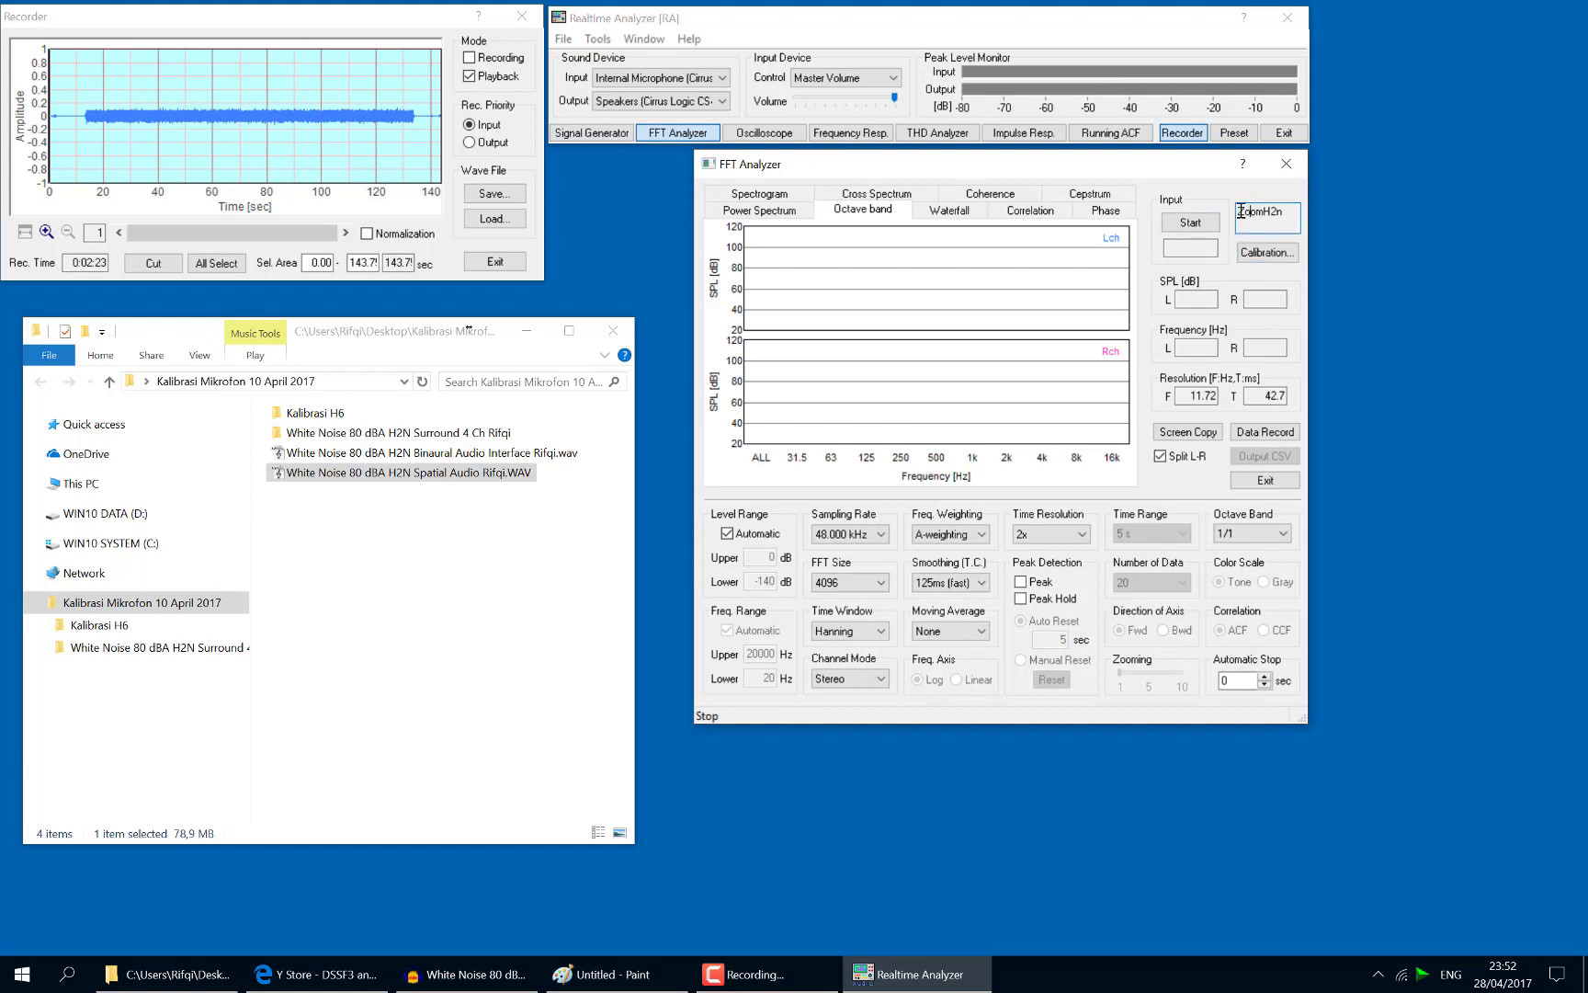
{"action": "left_click", "coordinate": [1190, 223]}
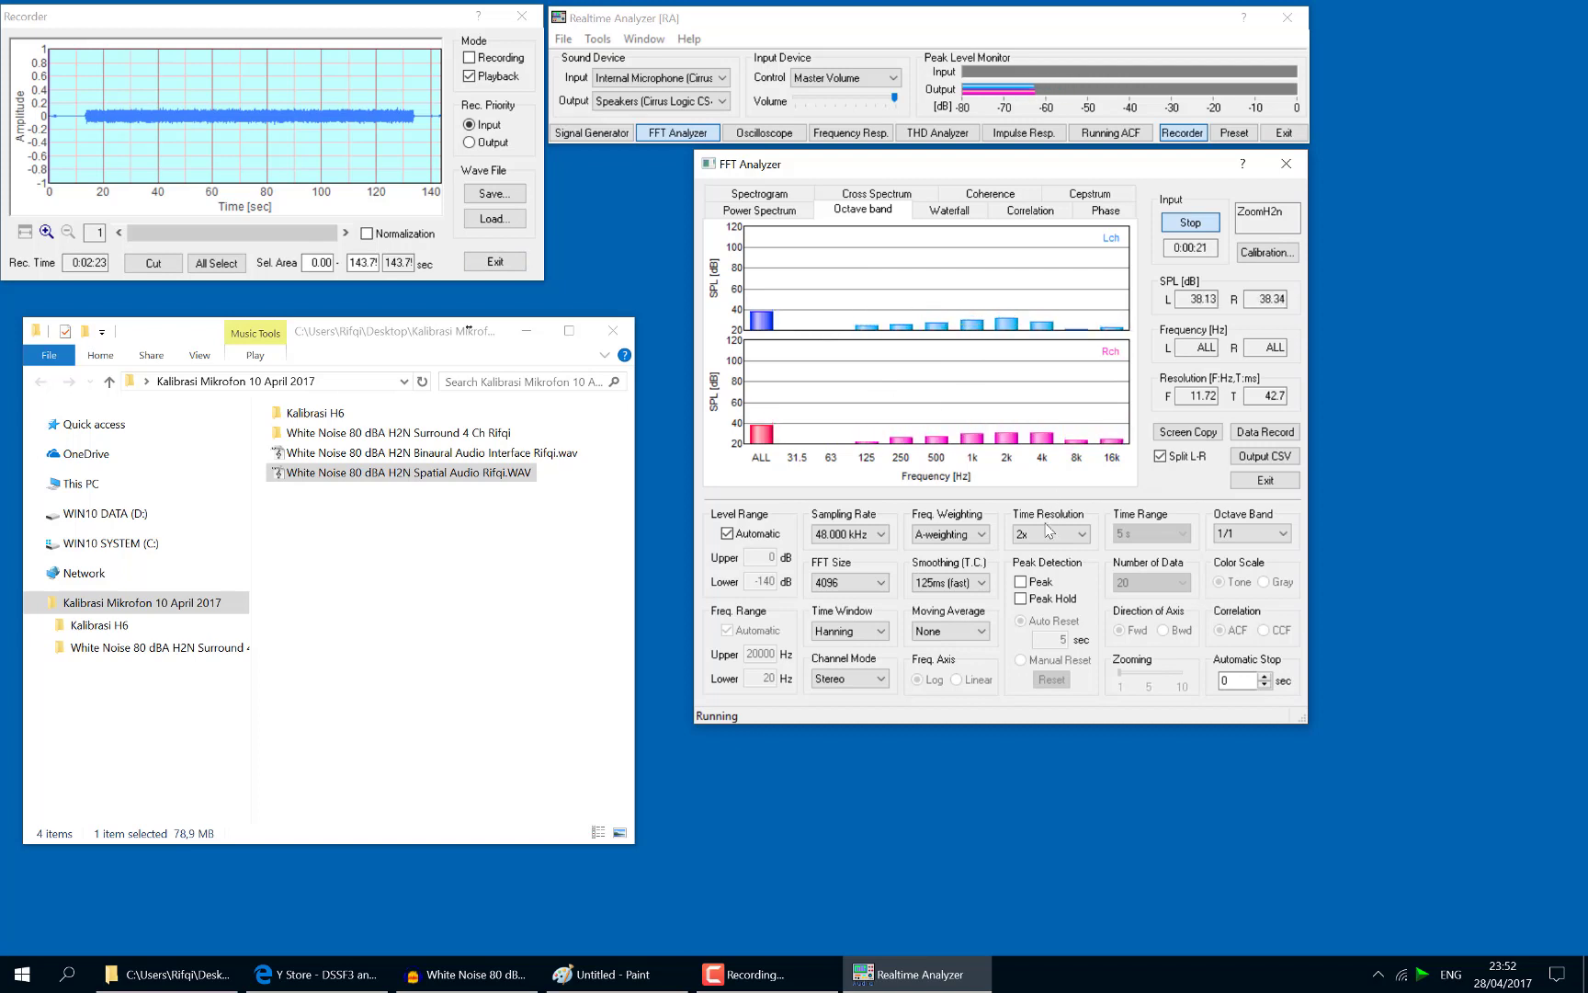
Look at the frequency weighting and octave band options and the power spectrum, and return to the octave band view
{"action": "left_click", "coordinate": [949, 534]}
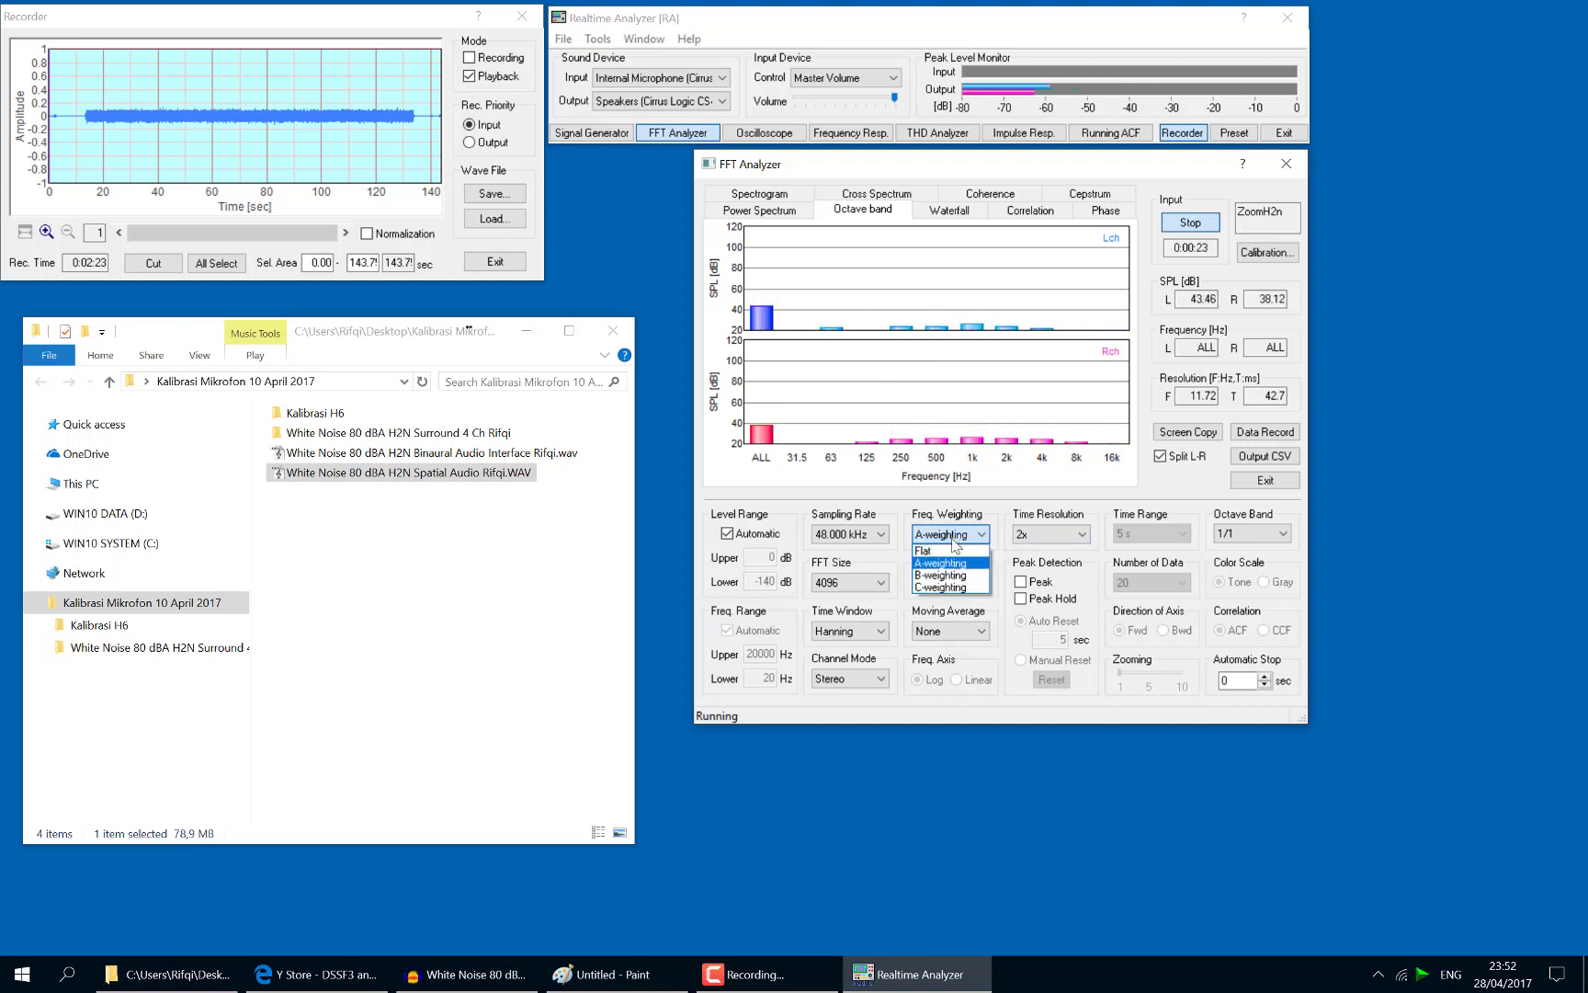
{"action": "key", "text": "Return"}
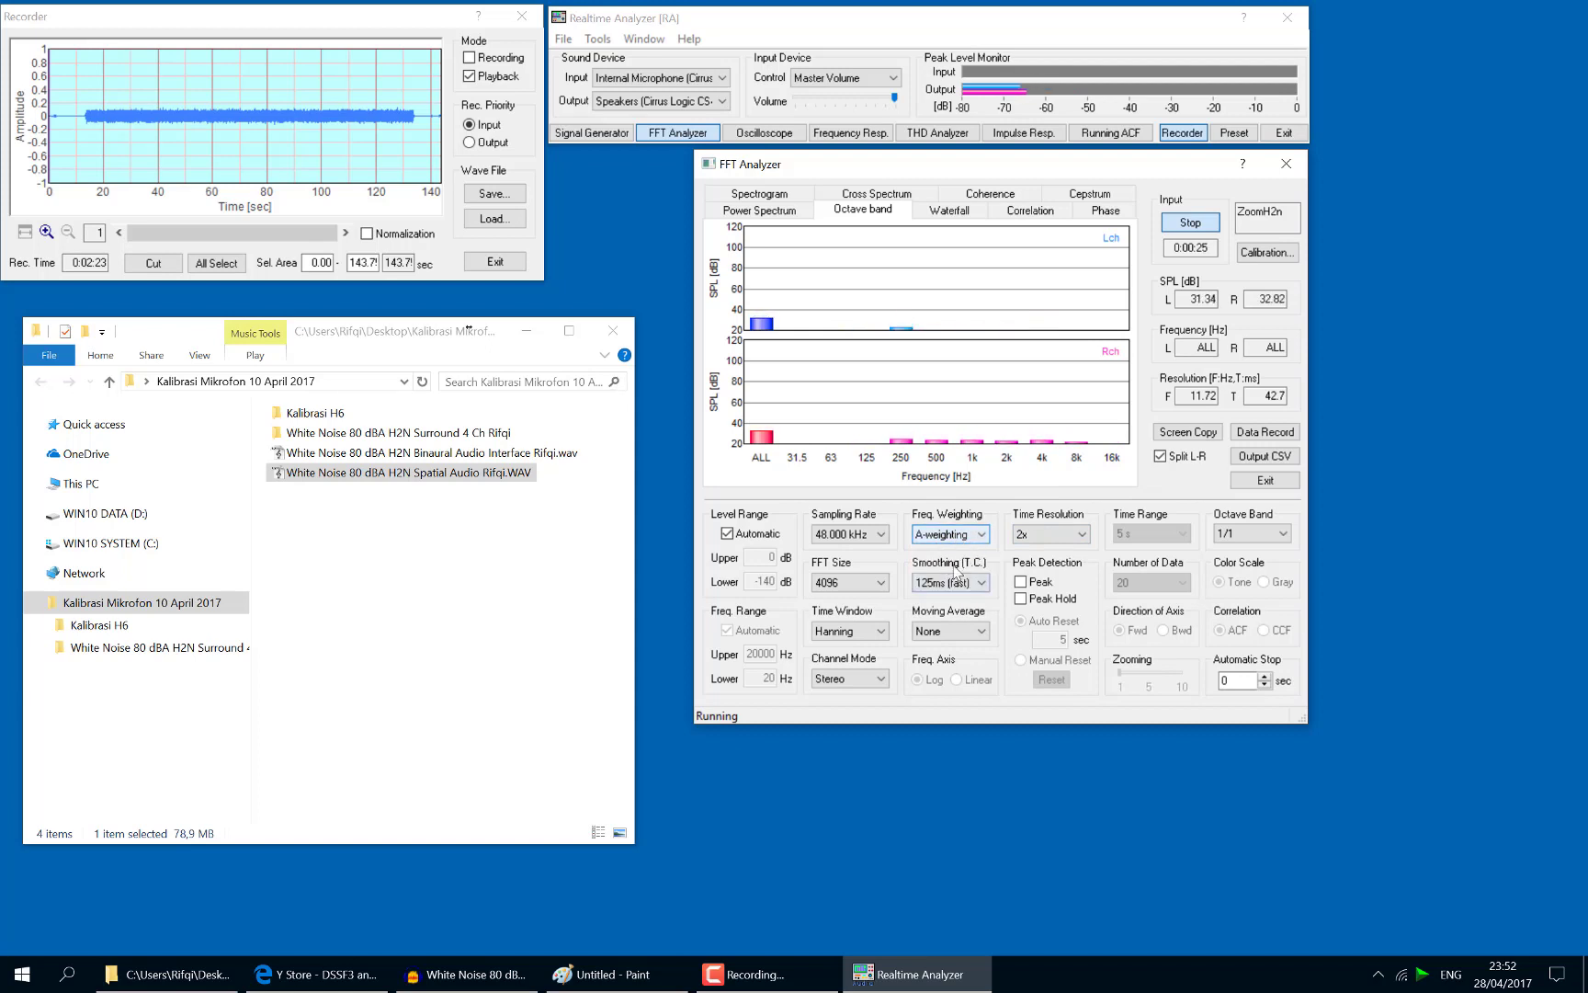
{"action": "left_click", "coordinate": [1251, 533]}
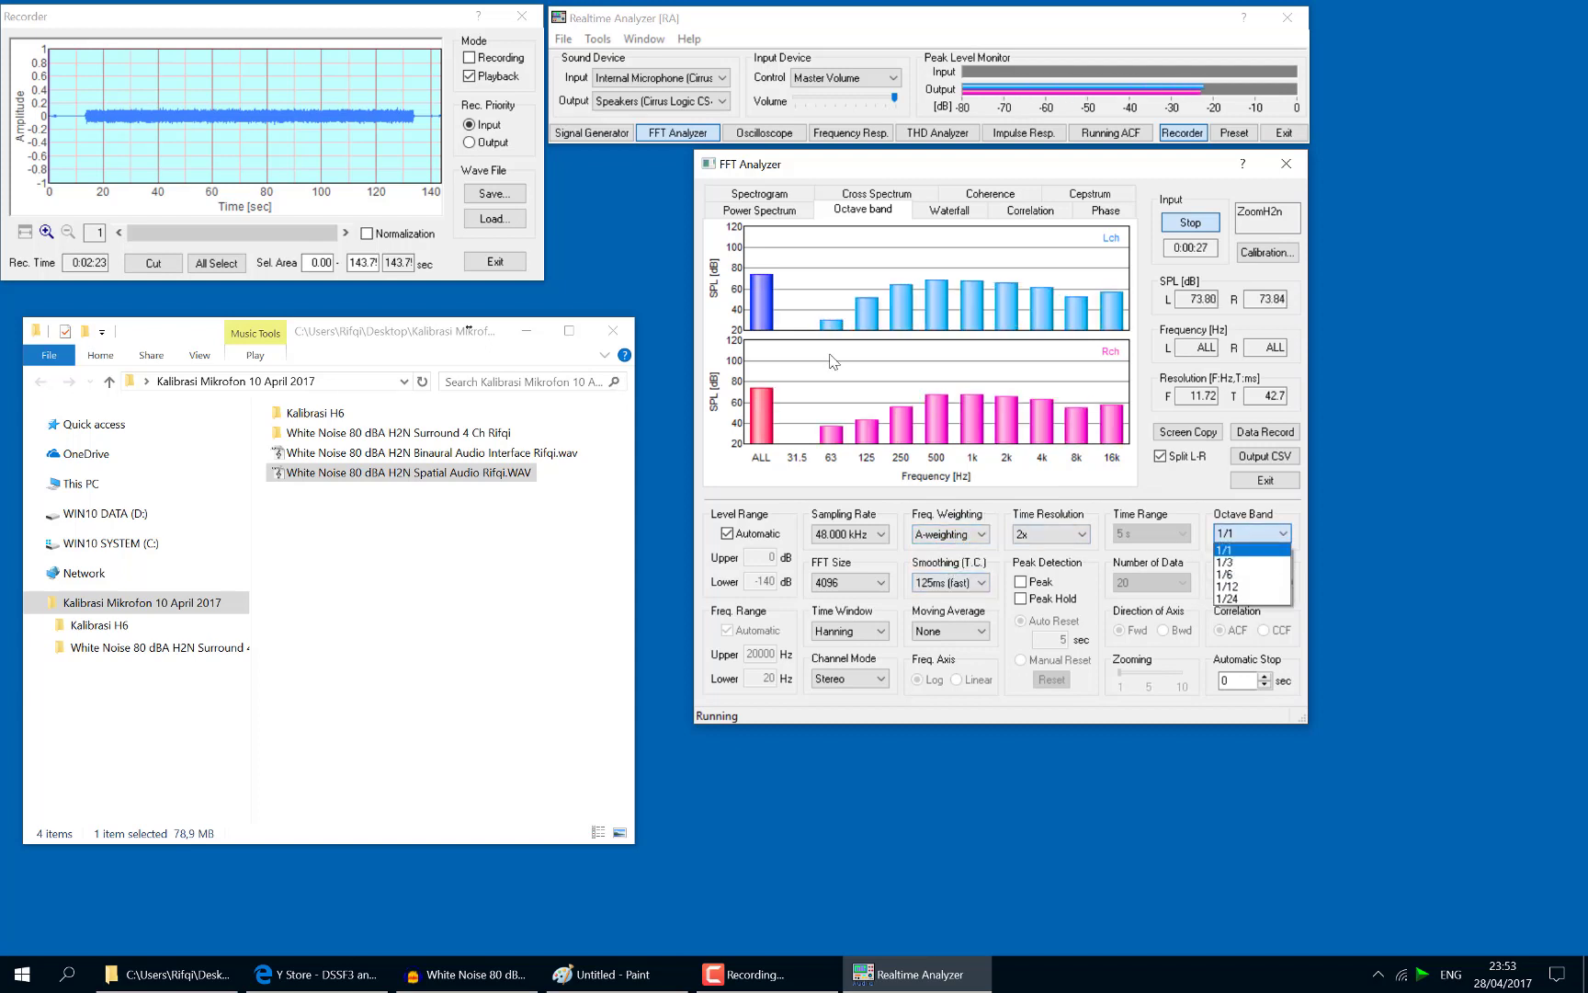
{"action": "left_click", "coordinate": [862, 223]}
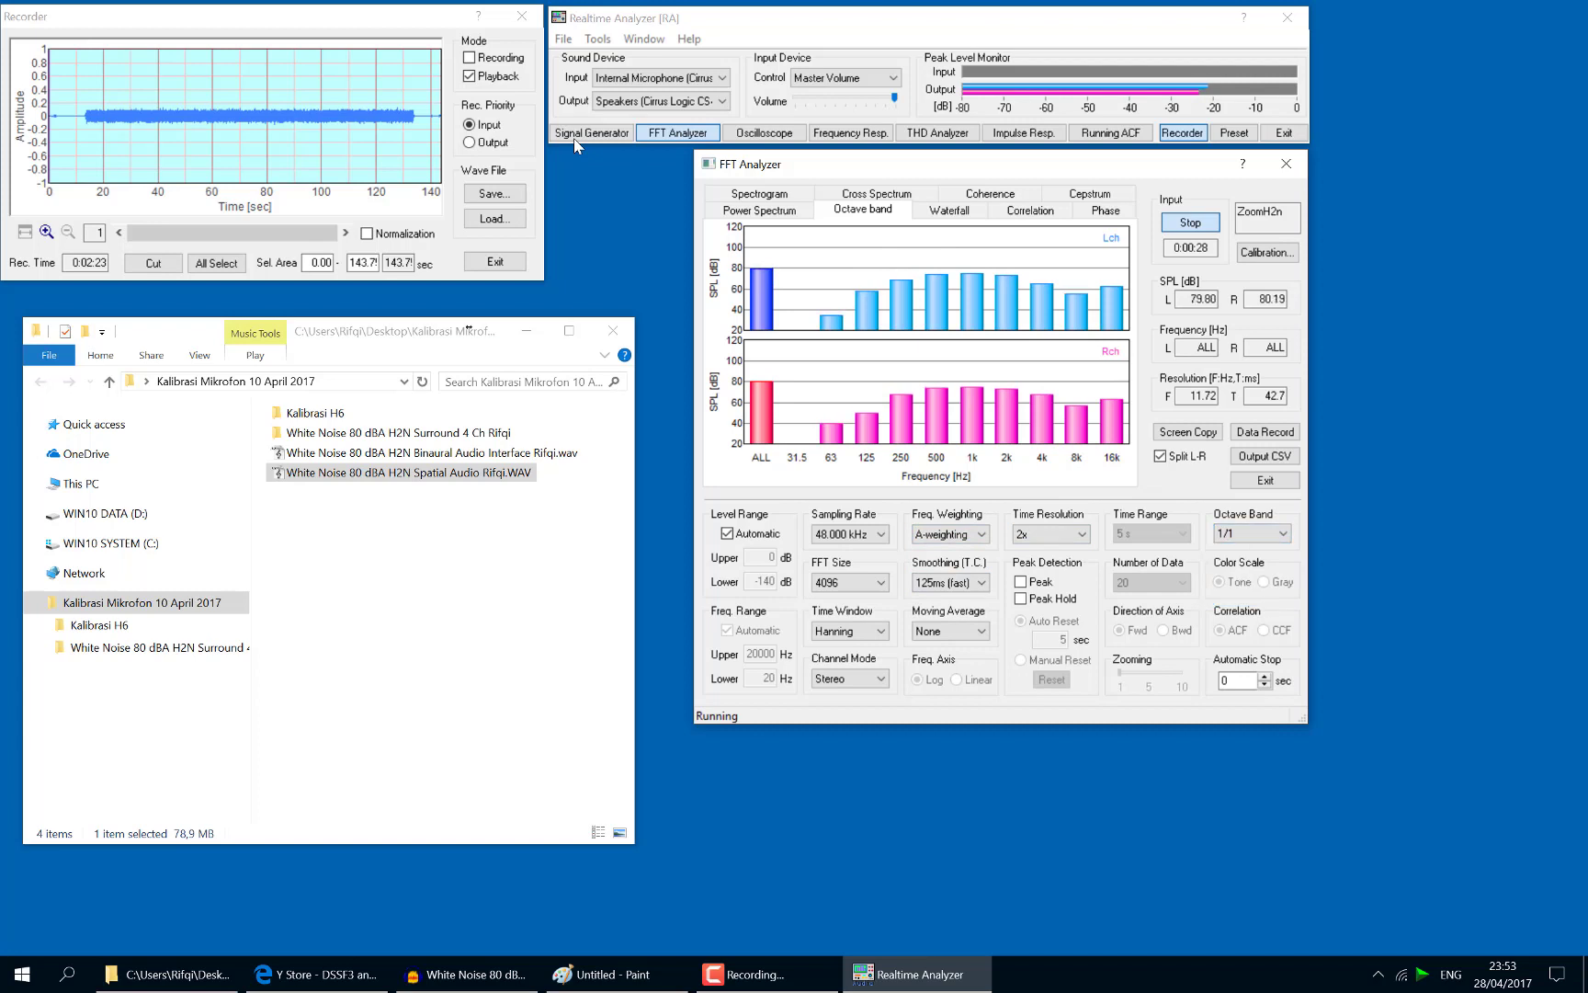
{"action": "left_click", "coordinate": [759, 210]}
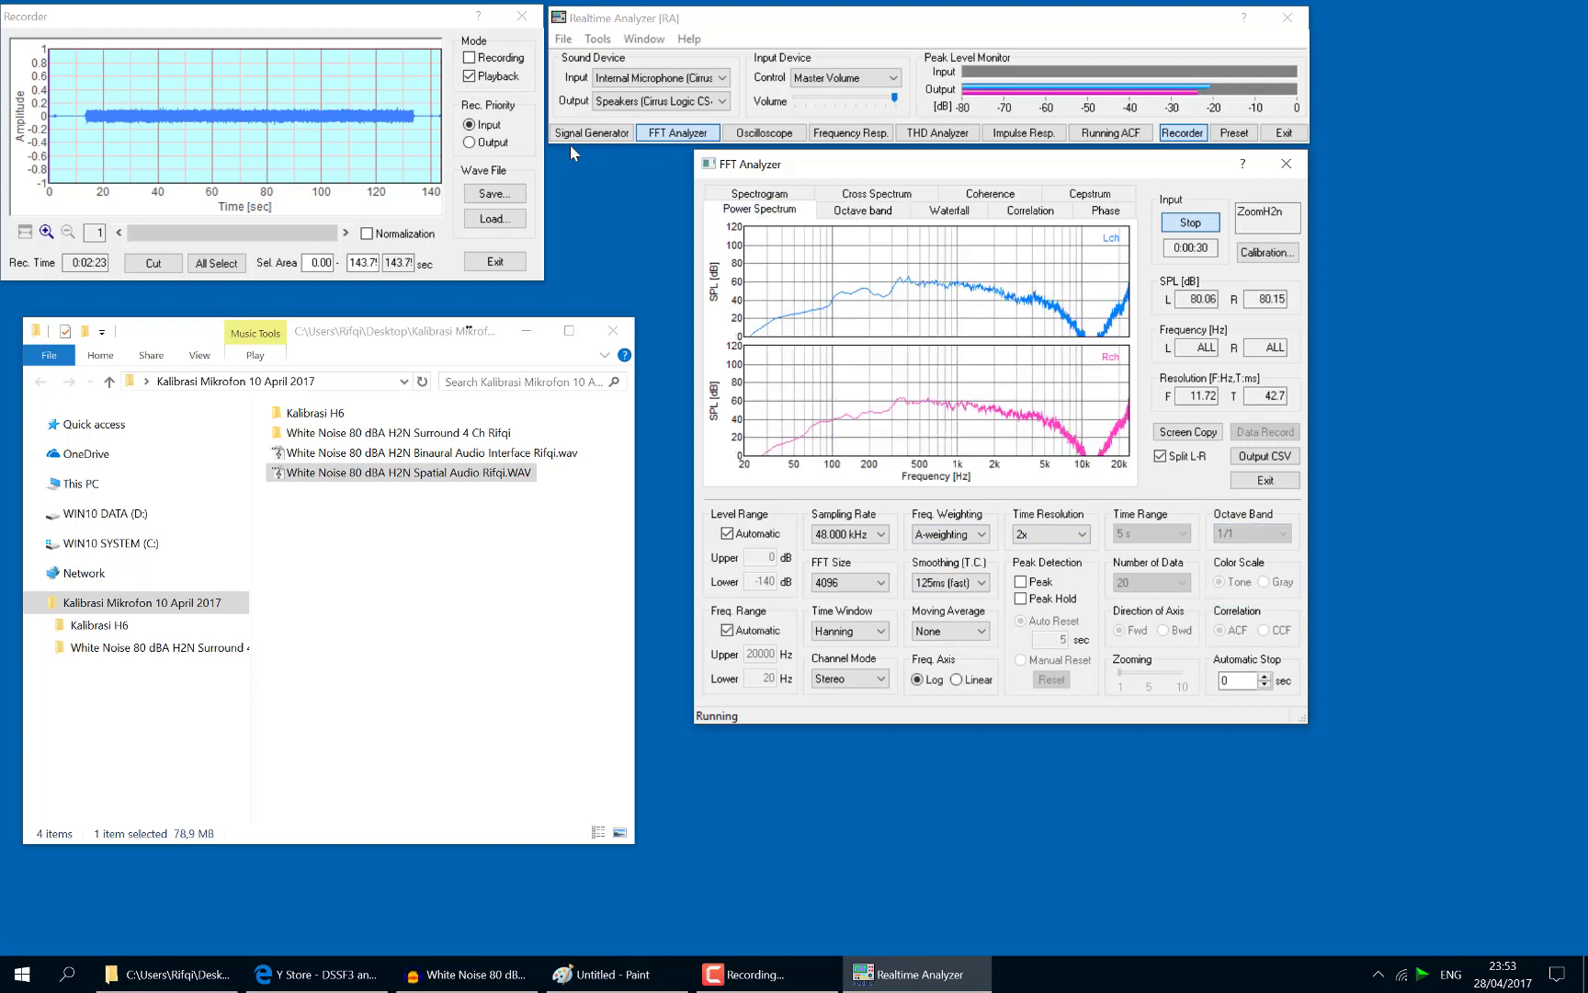
{"action": "left_click", "coordinate": [840, 211]}
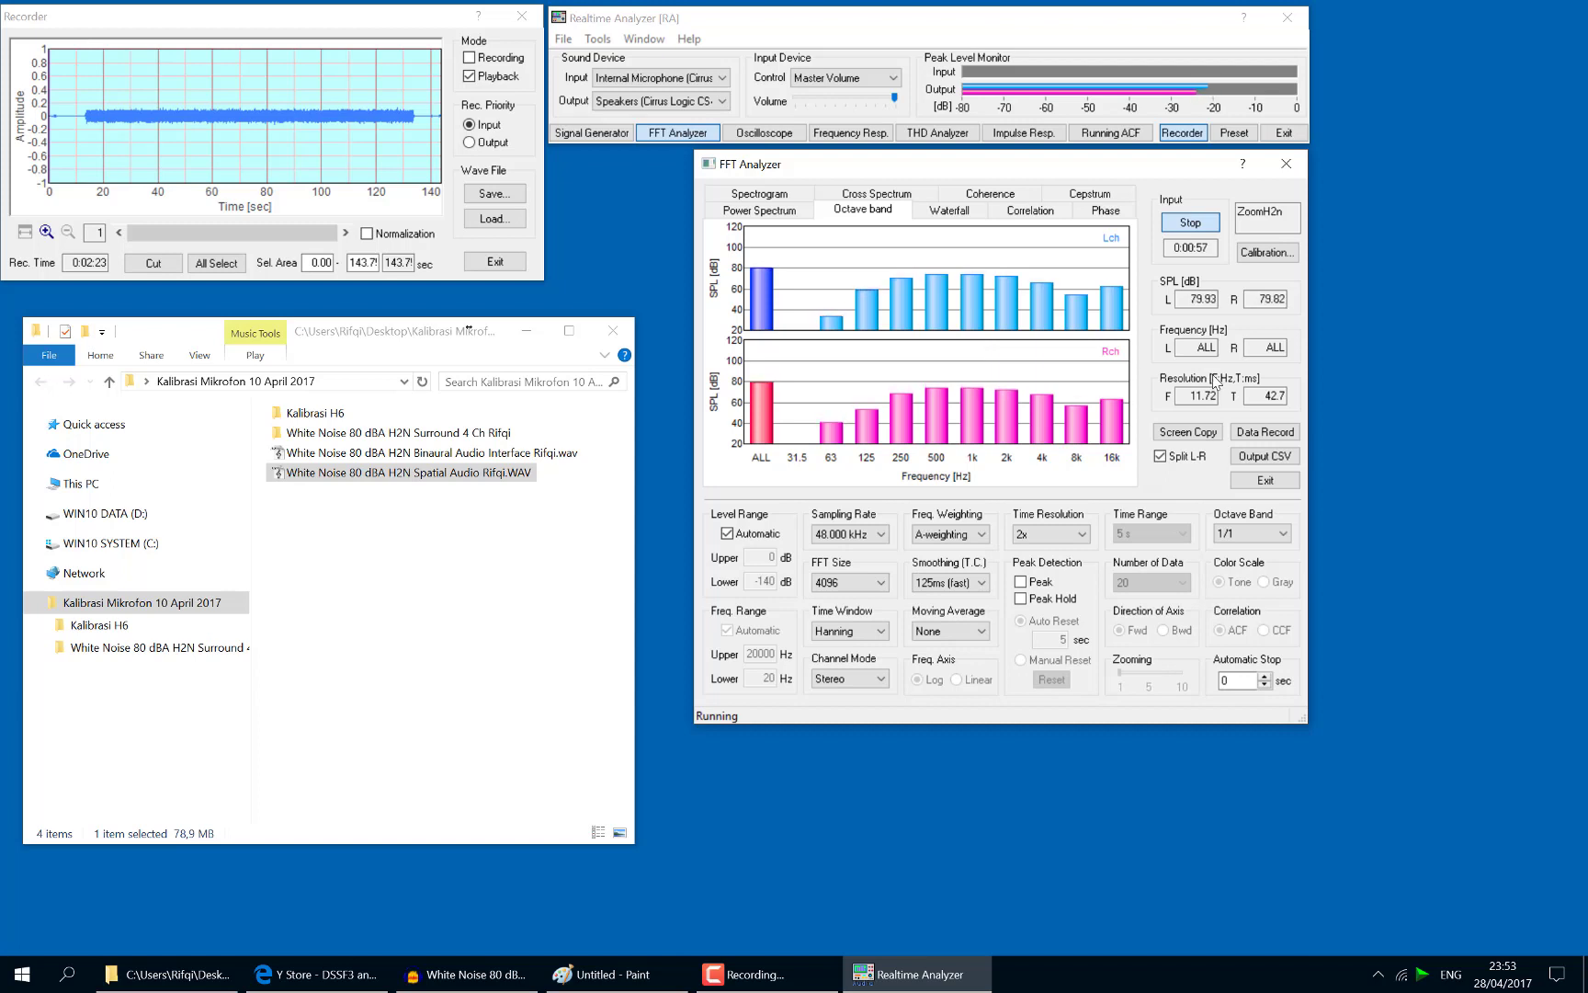
Start data recording of the octave band levels at automatic 1-second intervals, and move its window clear of the FFT Analyzer
{"action": "left_click", "coordinate": [1282, 434]}
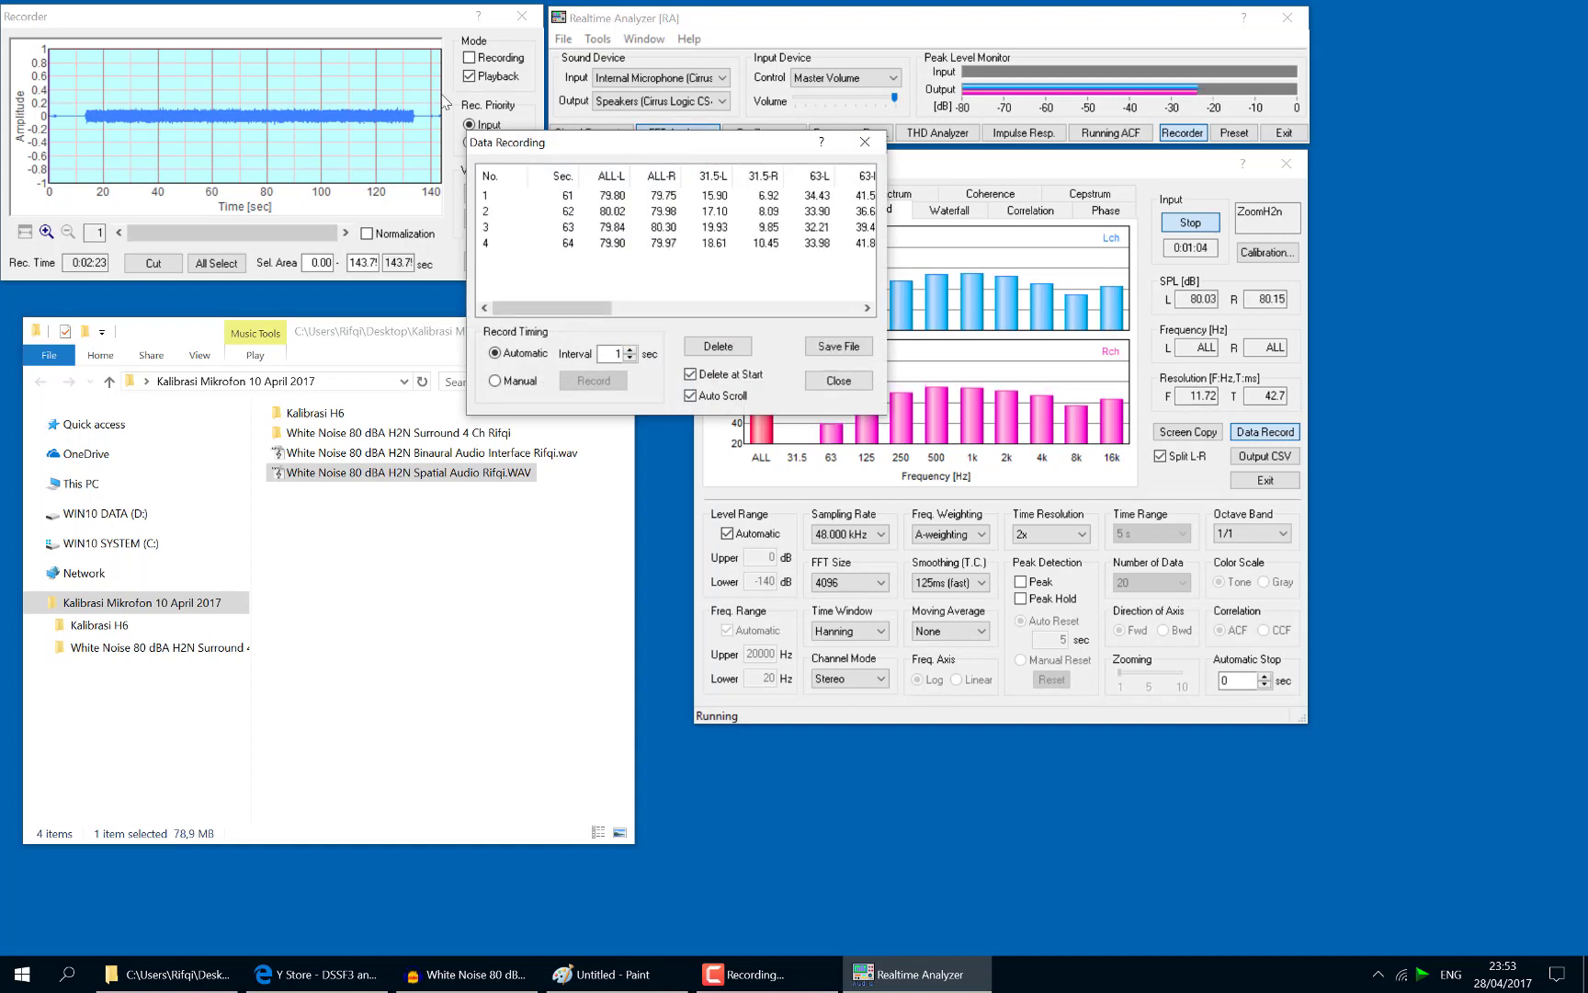
{"action": "left_click_drag", "start_coordinate": [659, 147], "coordinate": [388, 416]}
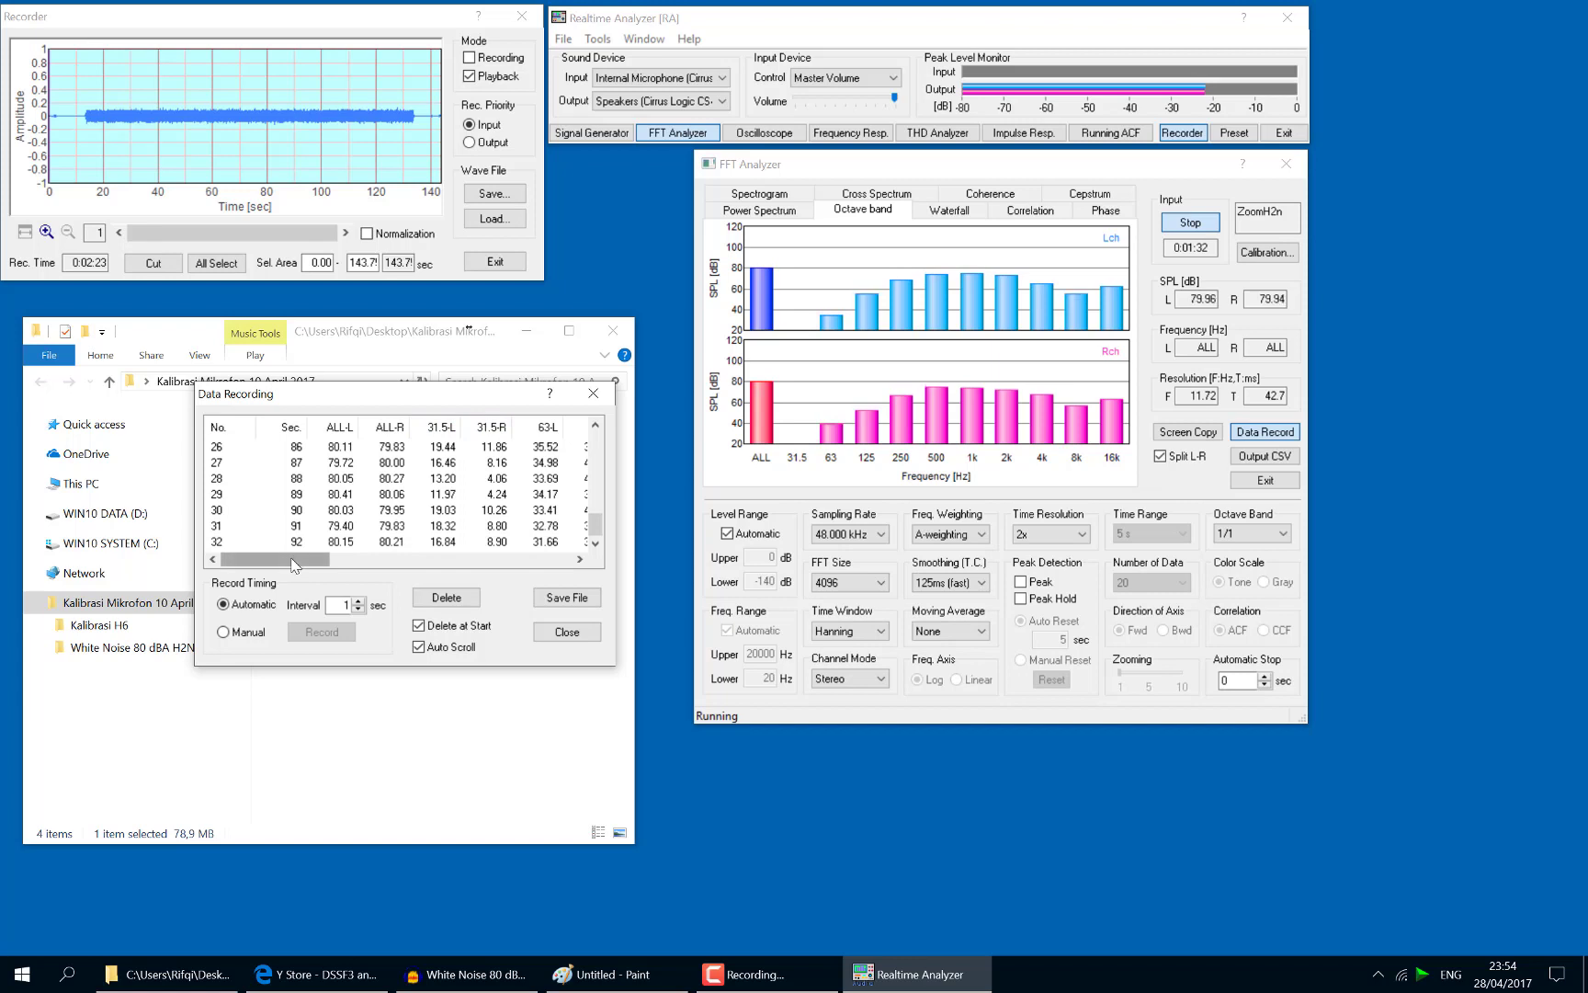
Move the Data Recording window clear of the audio file list and stop the FFT Analyzer input measurement
{"action": "mouse_move", "coordinate": [292, 564]}
{"action": "left_mouse_down"}
{"action": "mouse_move", "coordinate": [329, 564]}
{"action": "mouse_move", "coordinate": [293, 564]}
{"action": "left_mouse_up"}
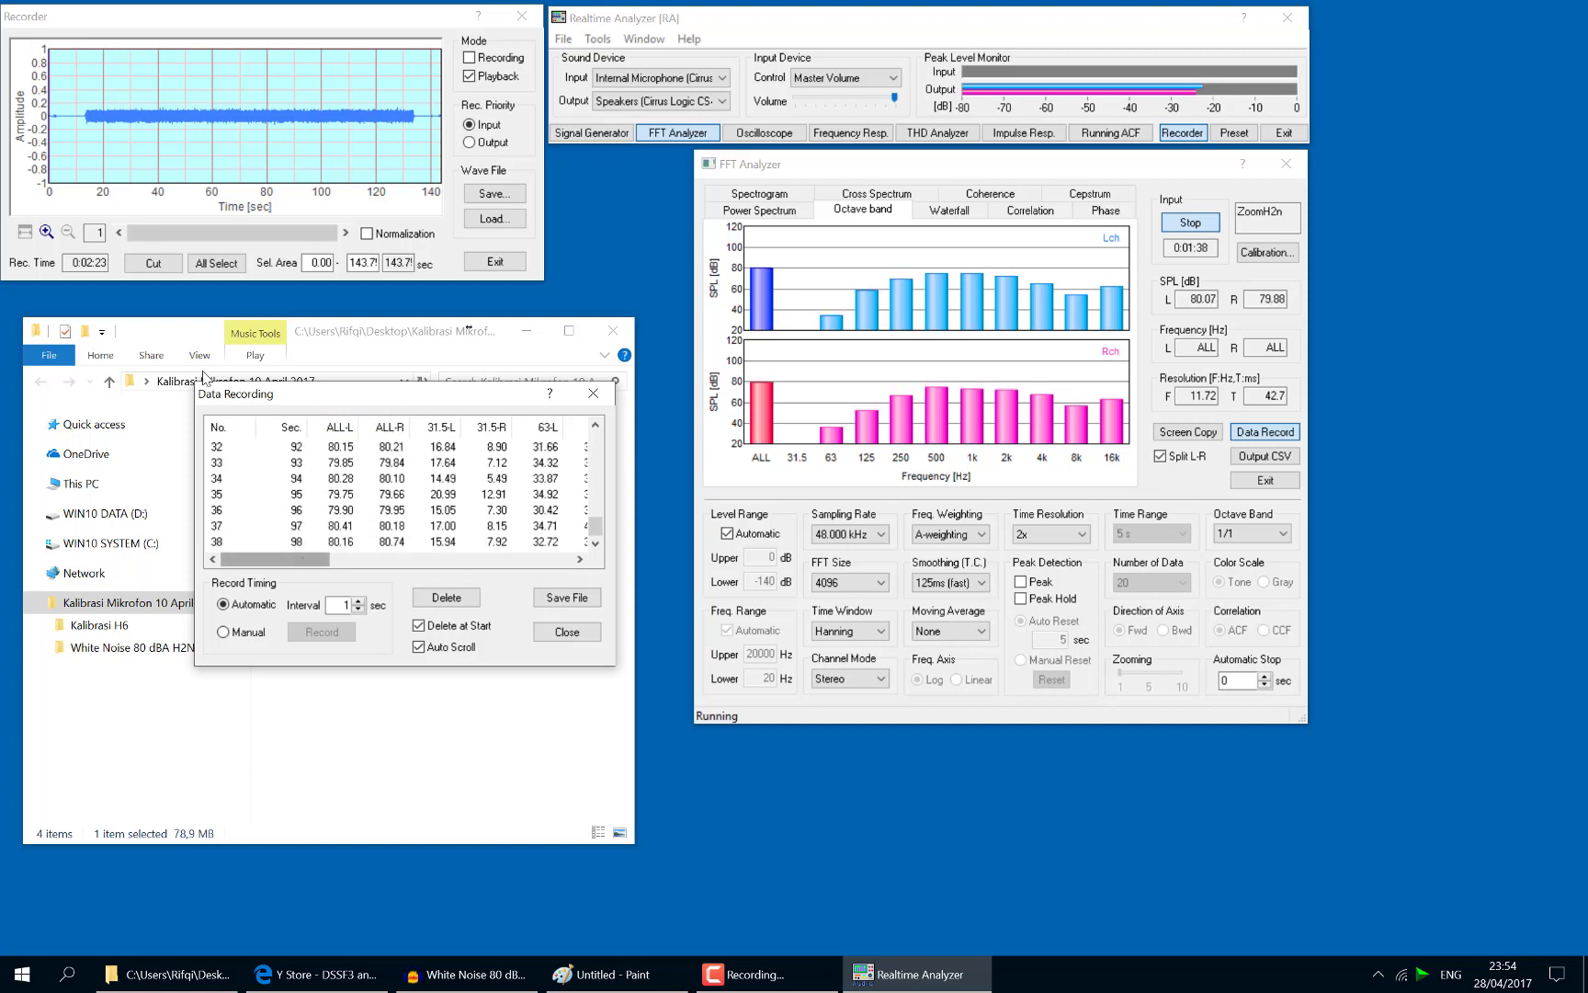
{"action": "left_click_drag", "start_coordinate": [306, 559], "coordinate": [272, 554]}
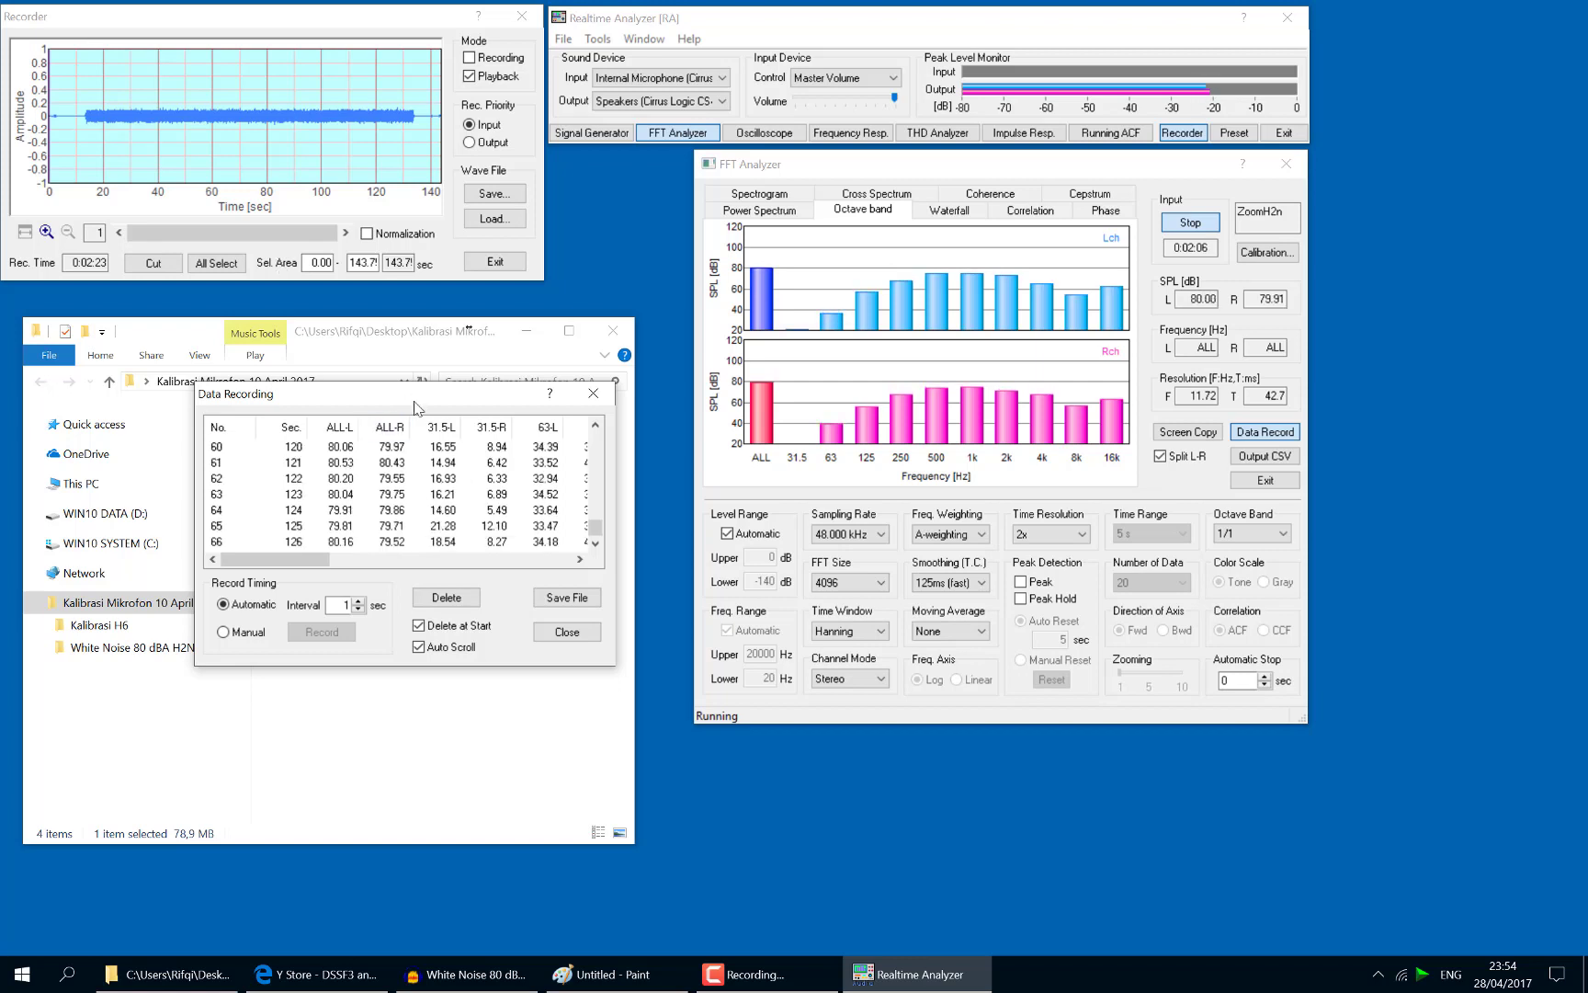
{"action": "left_click_drag", "start_coordinate": [415, 394], "coordinate": [504, 542]}
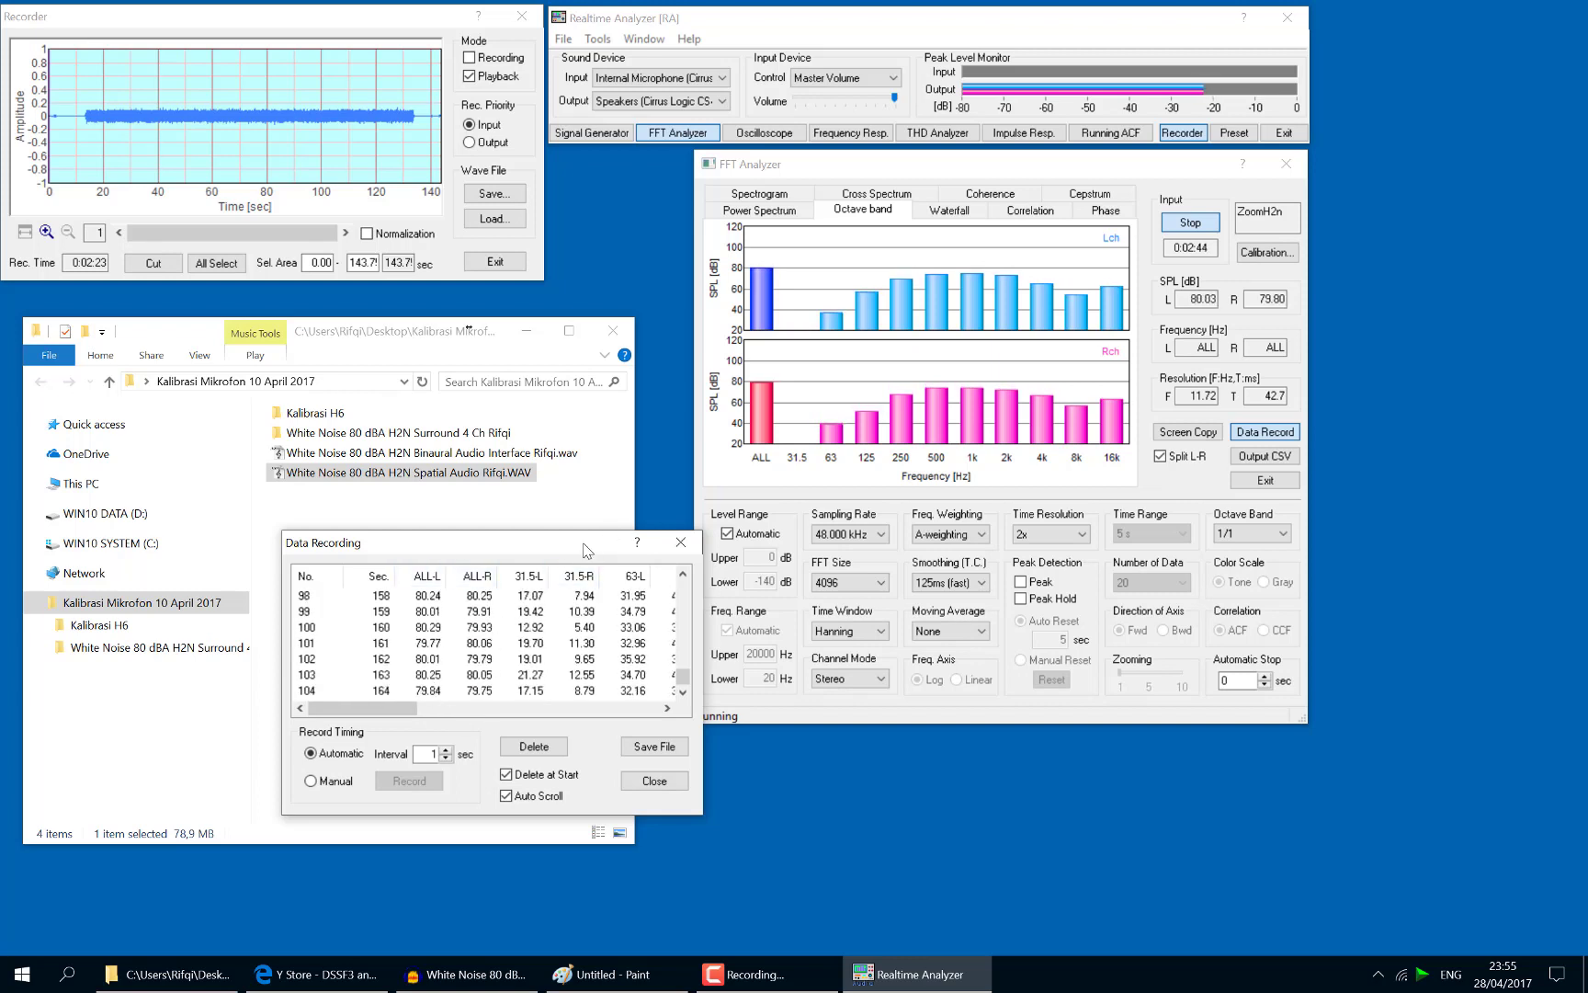
{"action": "left_click_drag", "start_coordinate": [587, 549], "coordinate": [603, 537]}
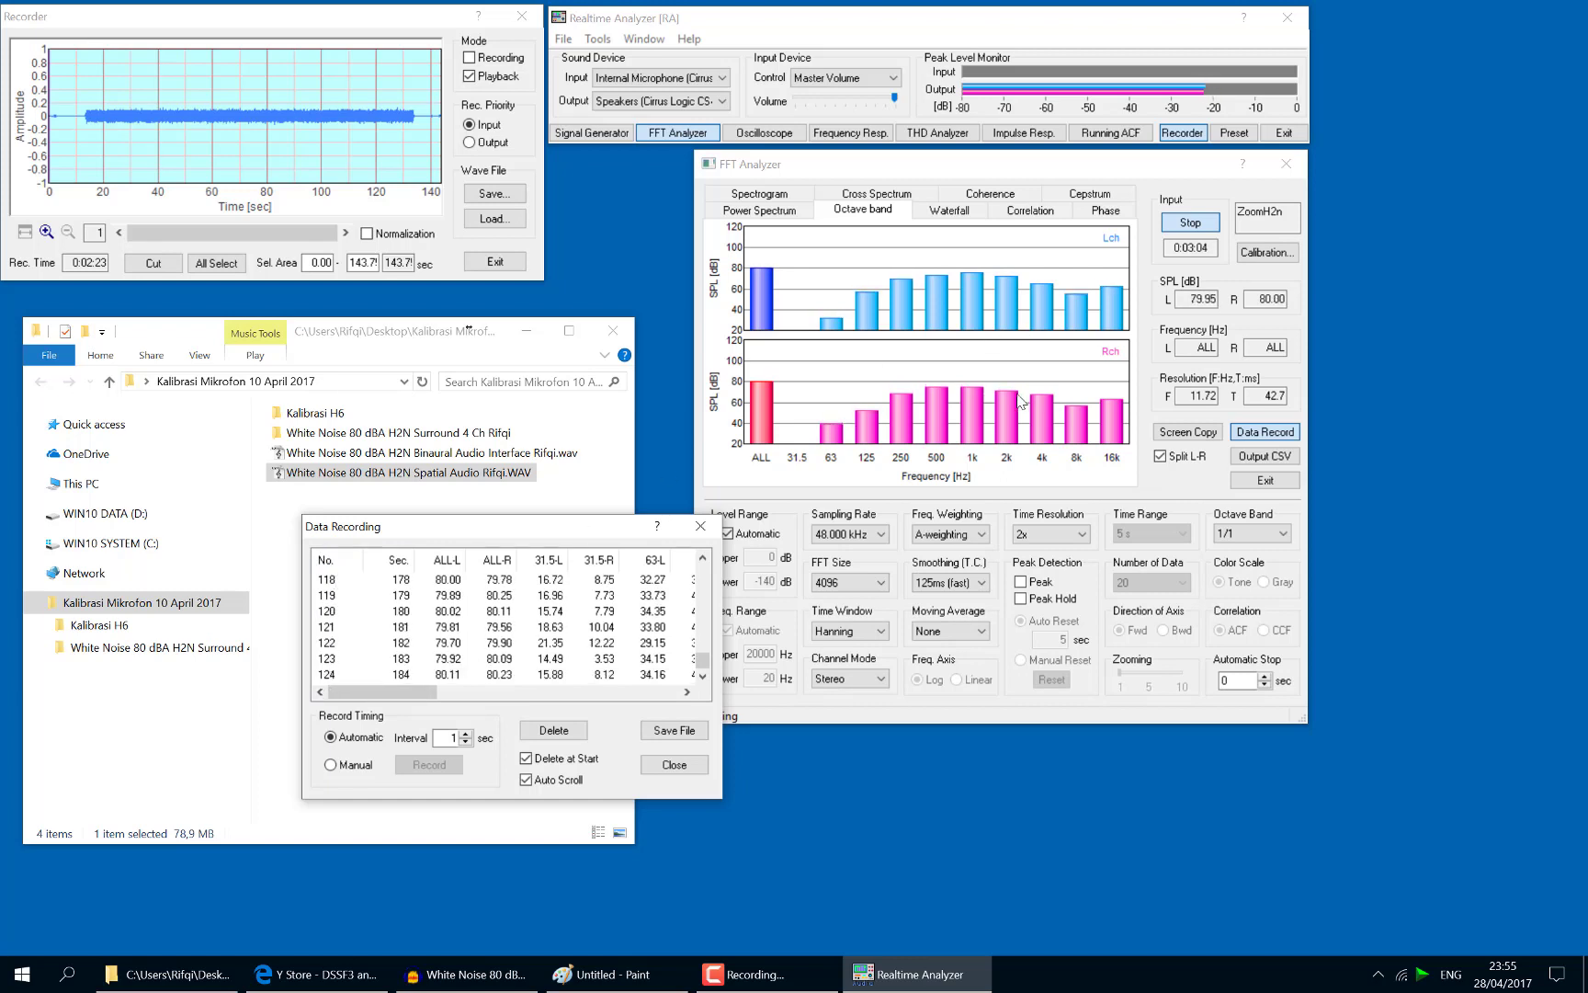
{"action": "left_click", "coordinate": [1188, 224]}
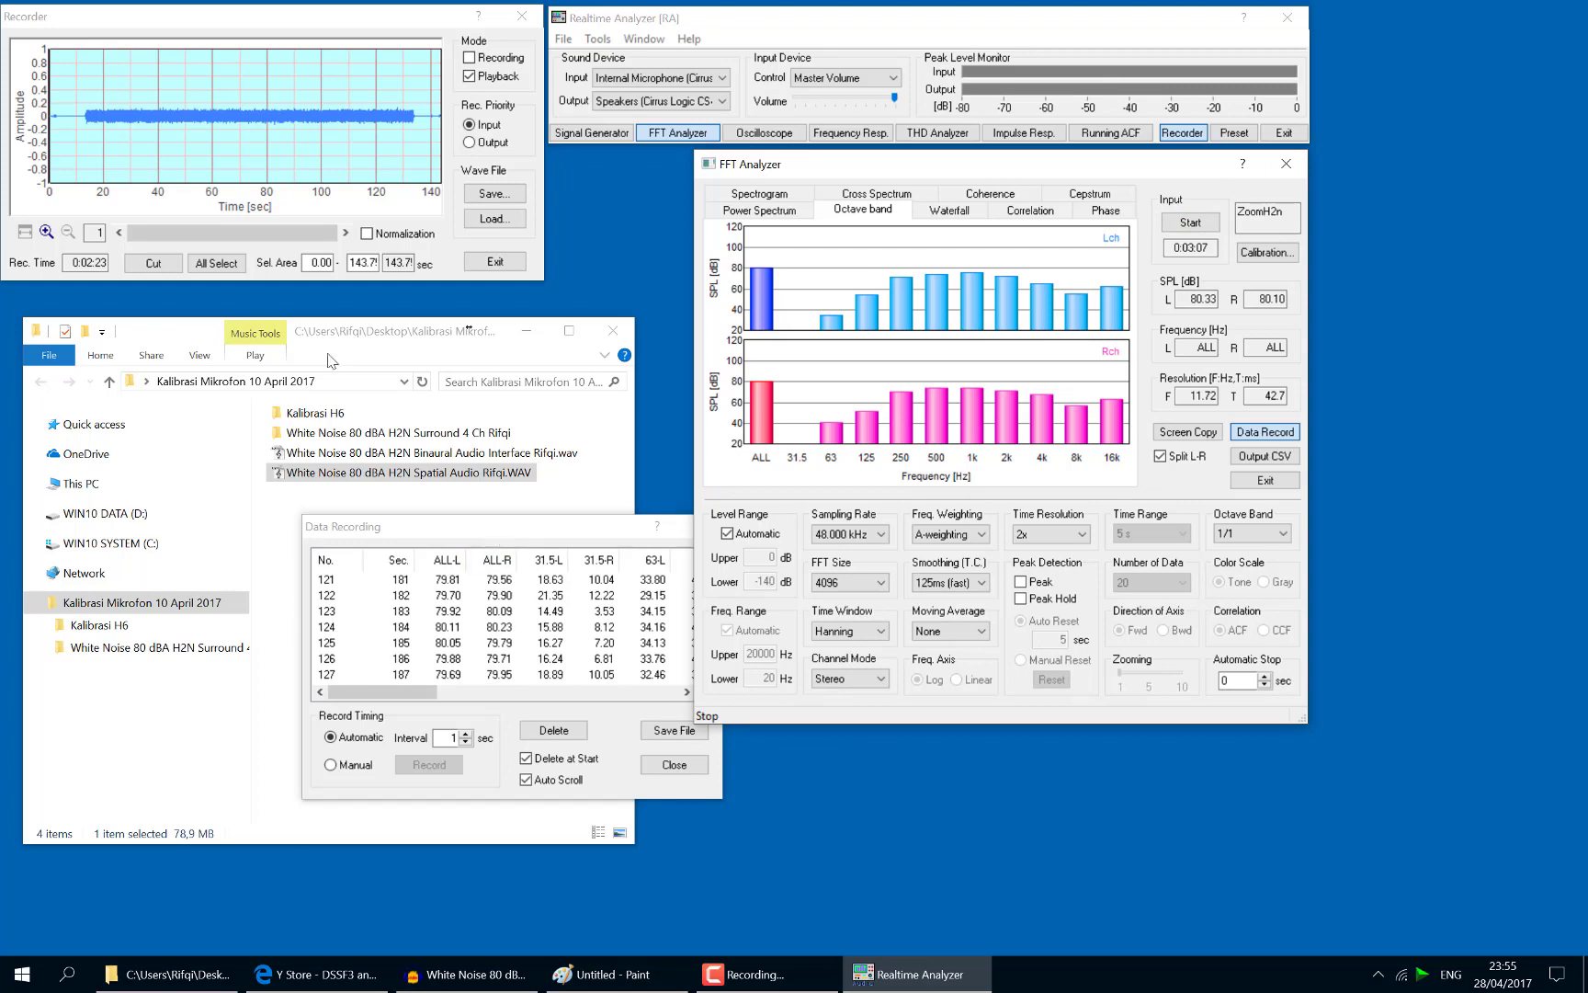
Save the recorded octave band data to the Desktop as the CSV file "data SPL white noise 80 dBA"
{"action": "left_click_drag", "start_coordinate": [395, 526], "coordinate": [324, 524]}
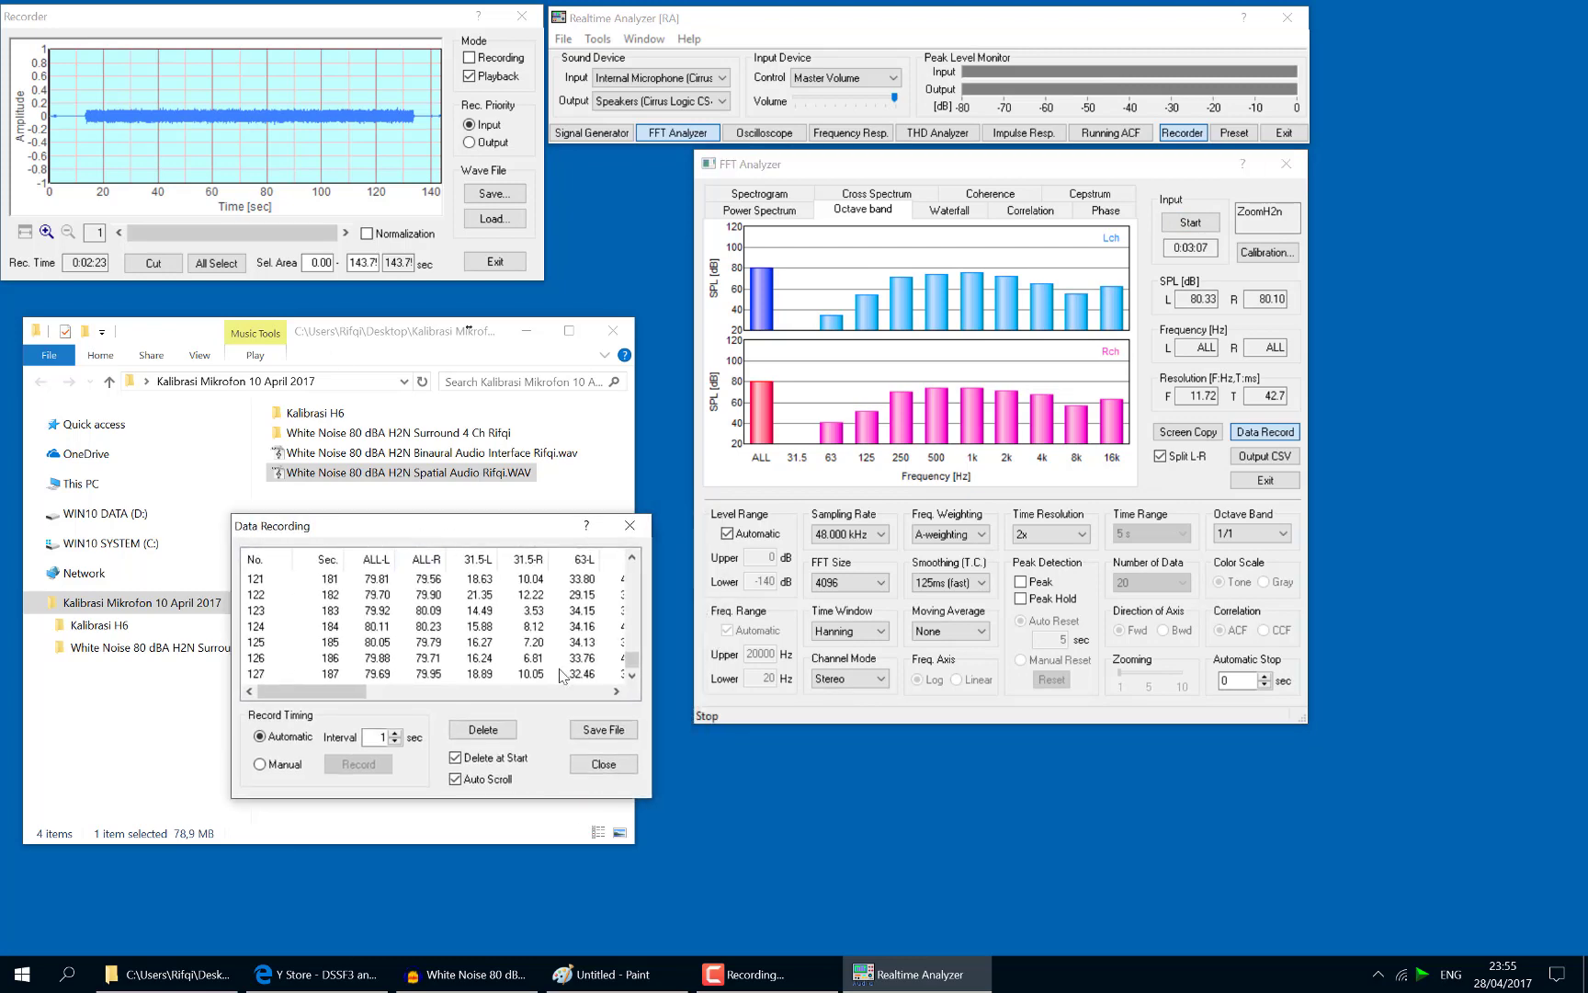
{"action": "left_click", "coordinate": [591, 733]}
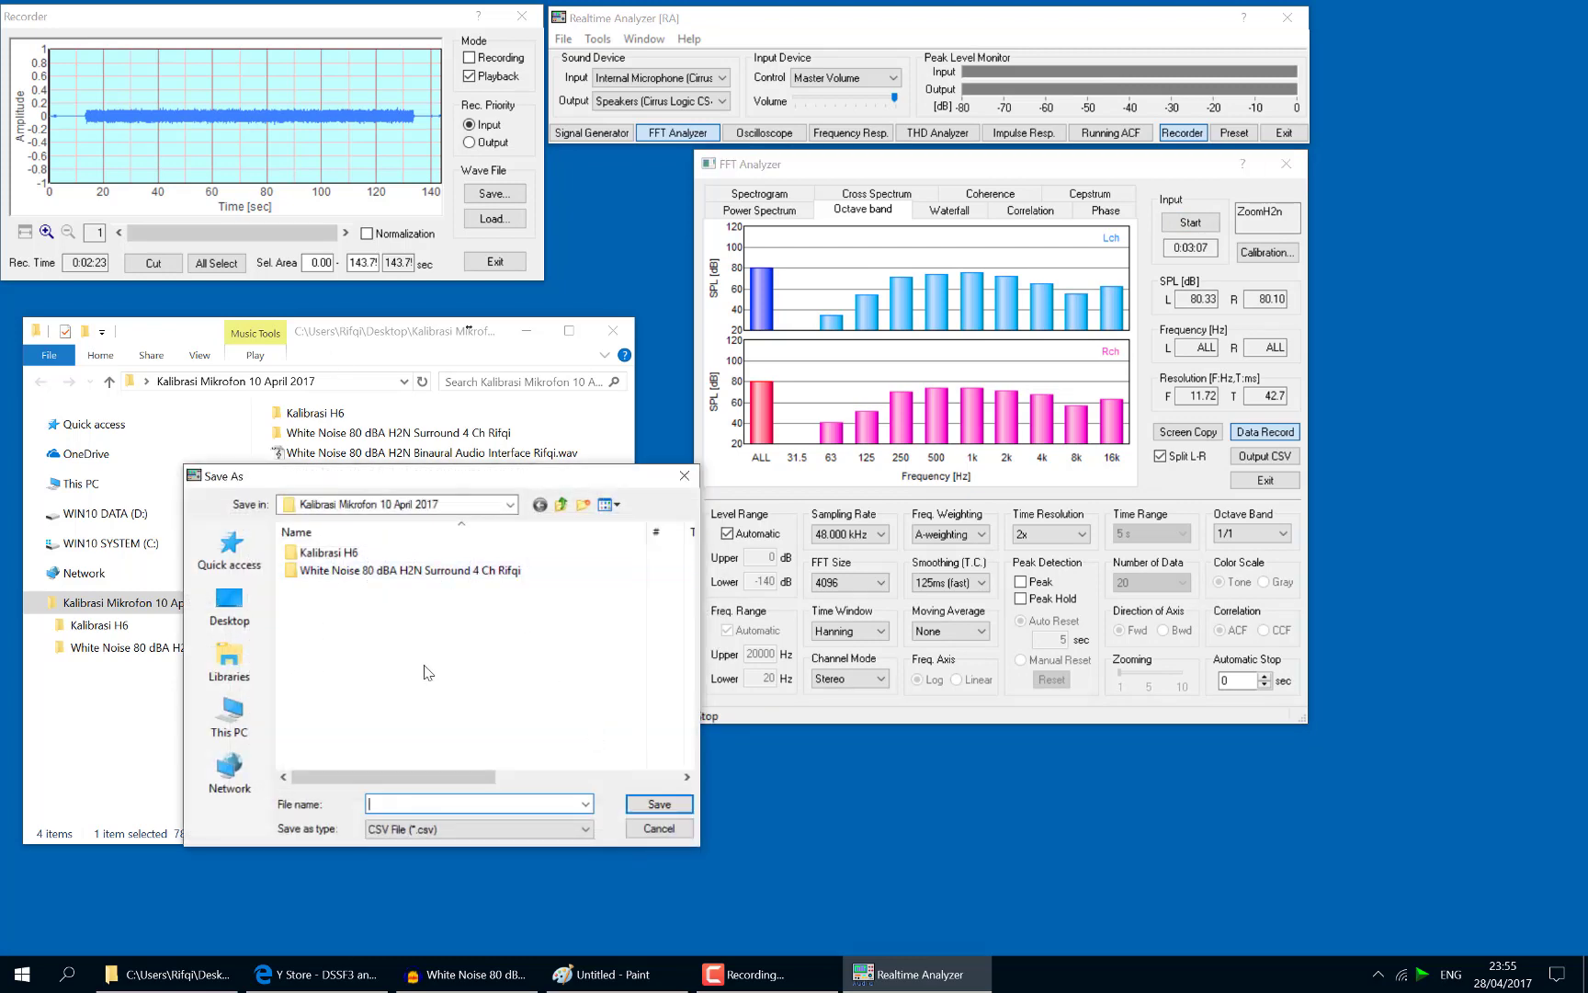
{"action": "left_click", "coordinate": [229, 606]}
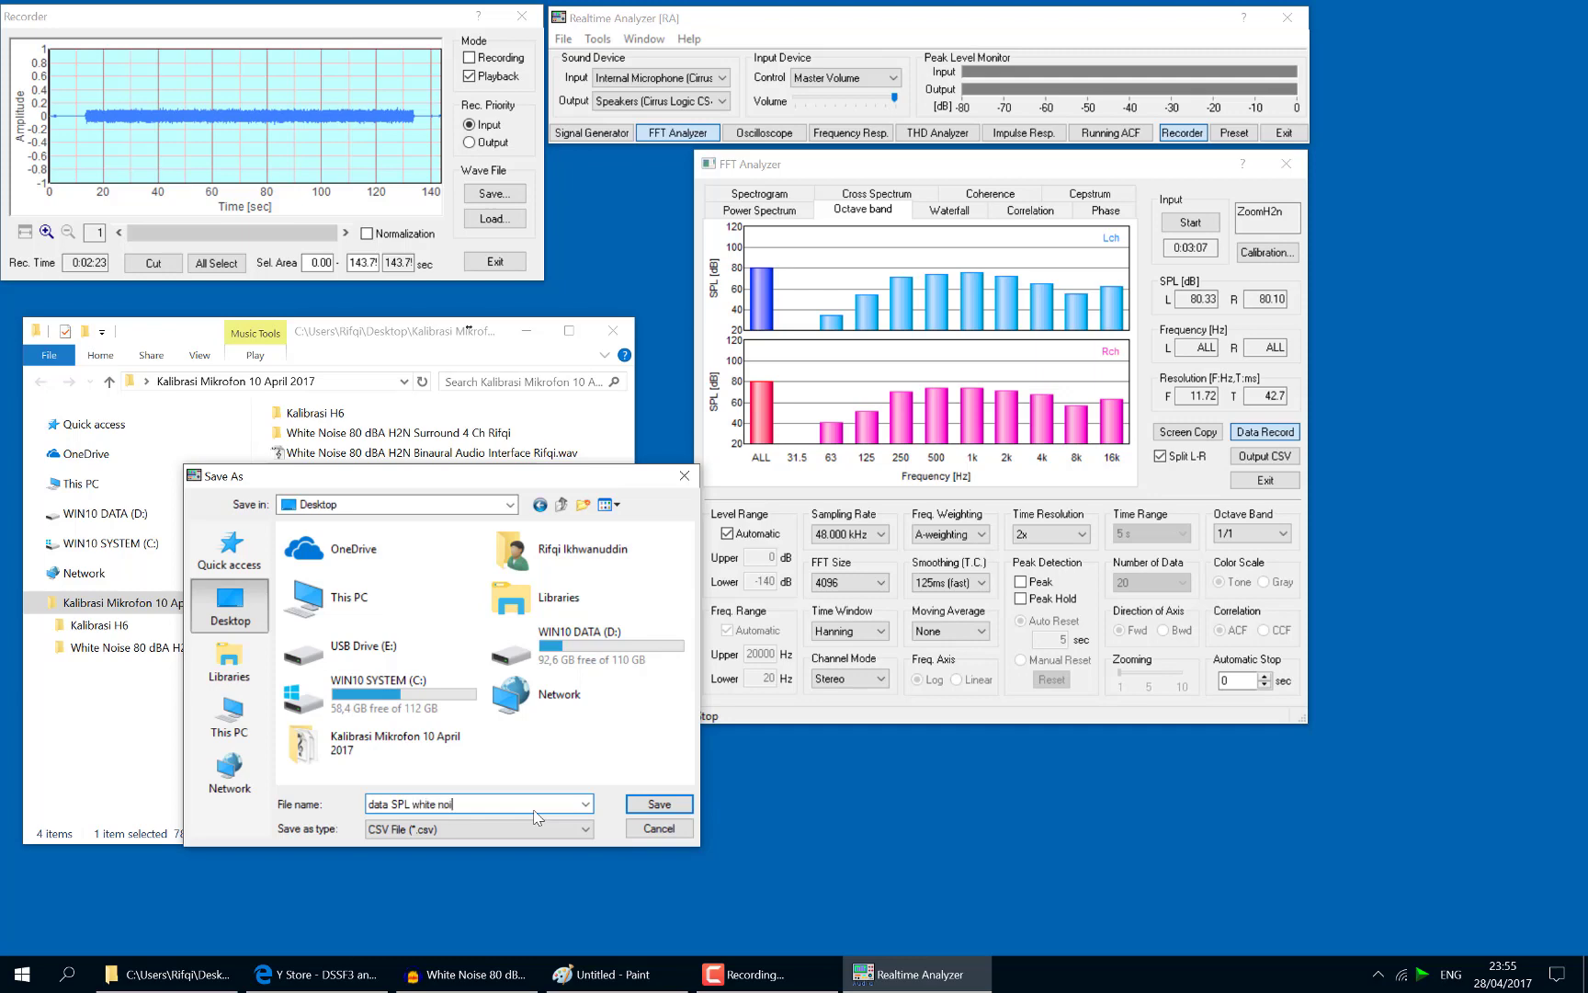
{"action": "type", "text": "80 dBA"}
{"action": "key", "text": "Return"}
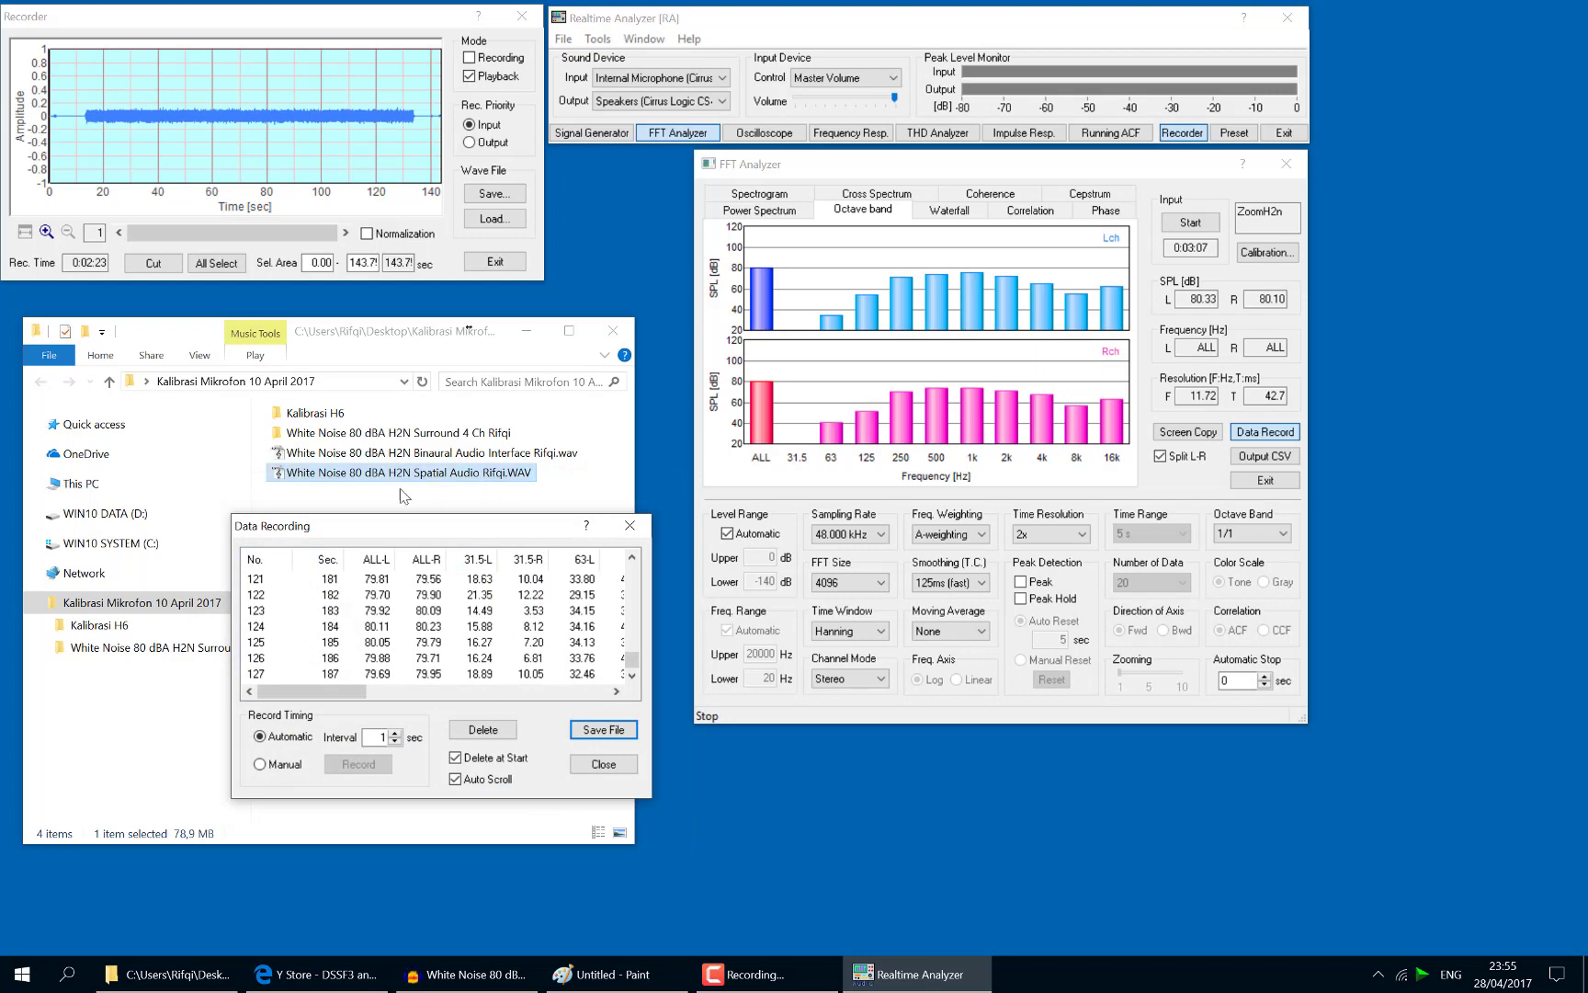
Move the Recorder window off the desktop icons, open the saved CSV file in Excel and dismiss the account confirmation
{"action": "left_click_drag", "start_coordinate": [303, 25], "coordinate": [1014, 400]}
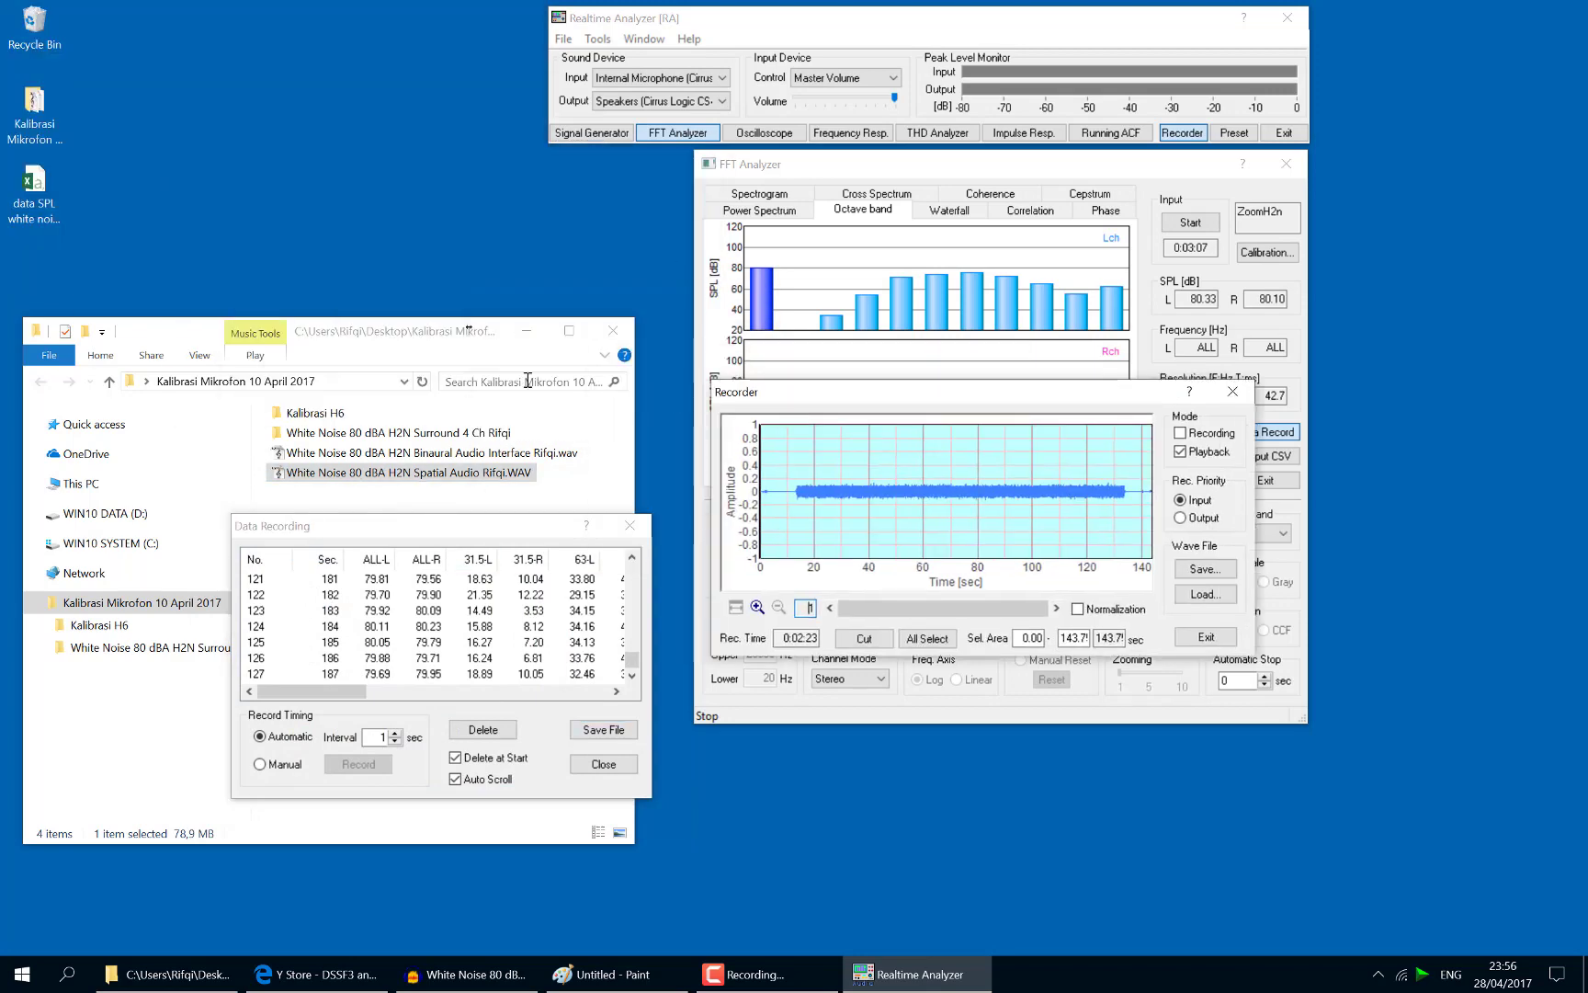
{"action": "left_click", "coordinate": [32, 196]}
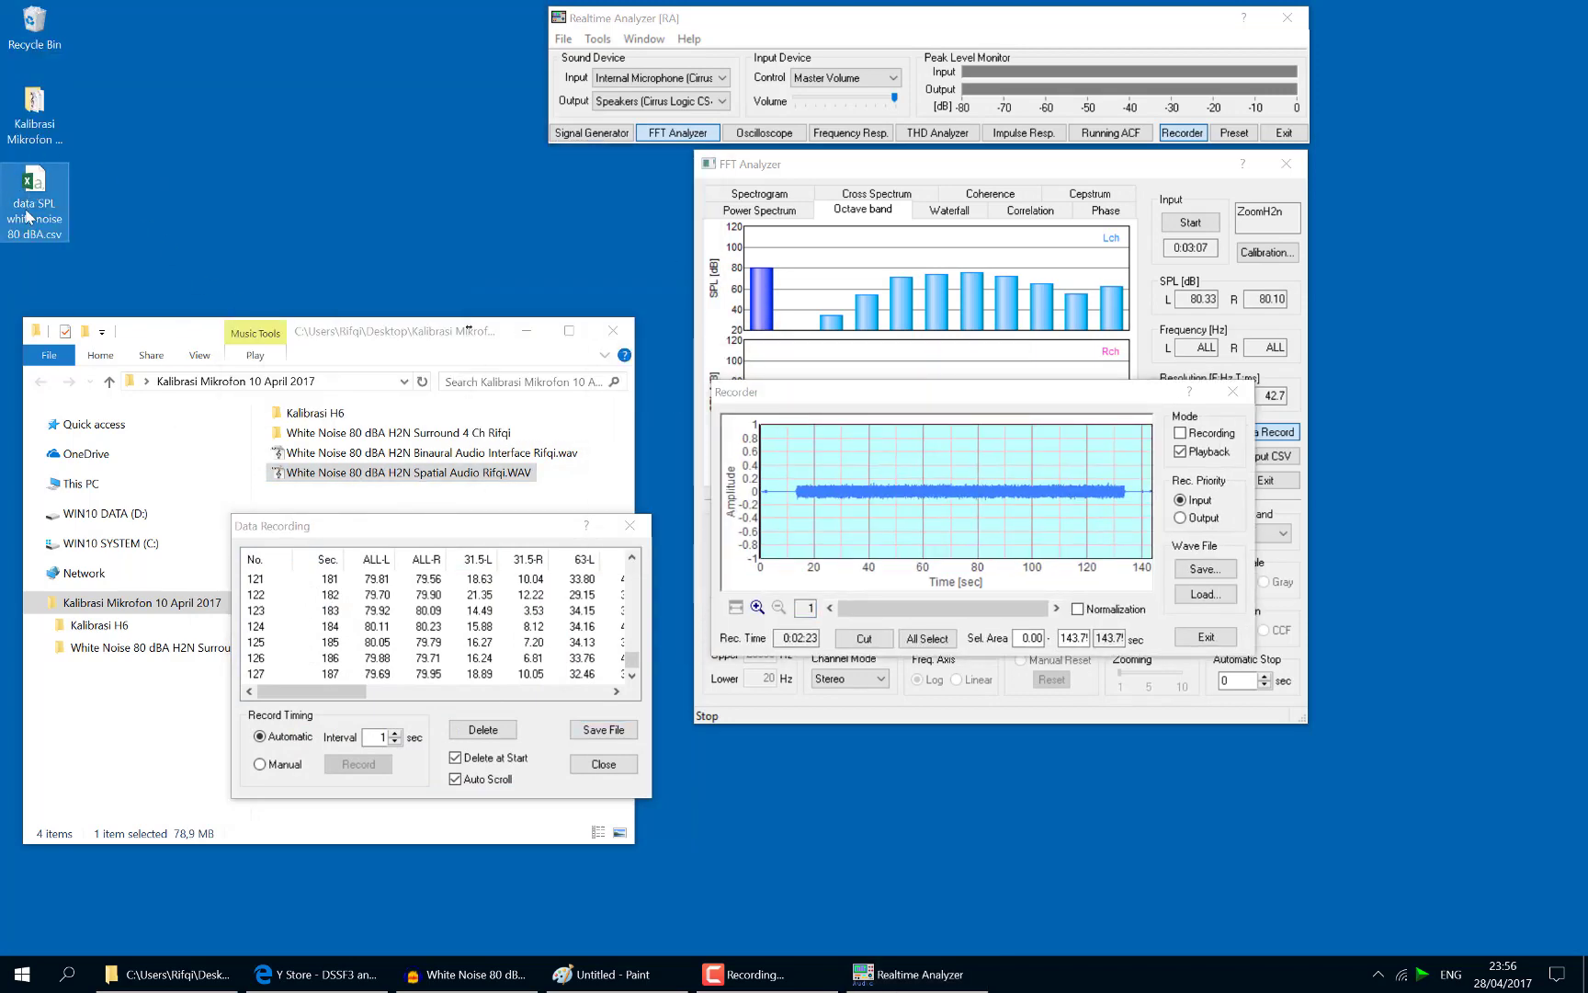
{"action": "double_click", "coordinate": [27, 217]}
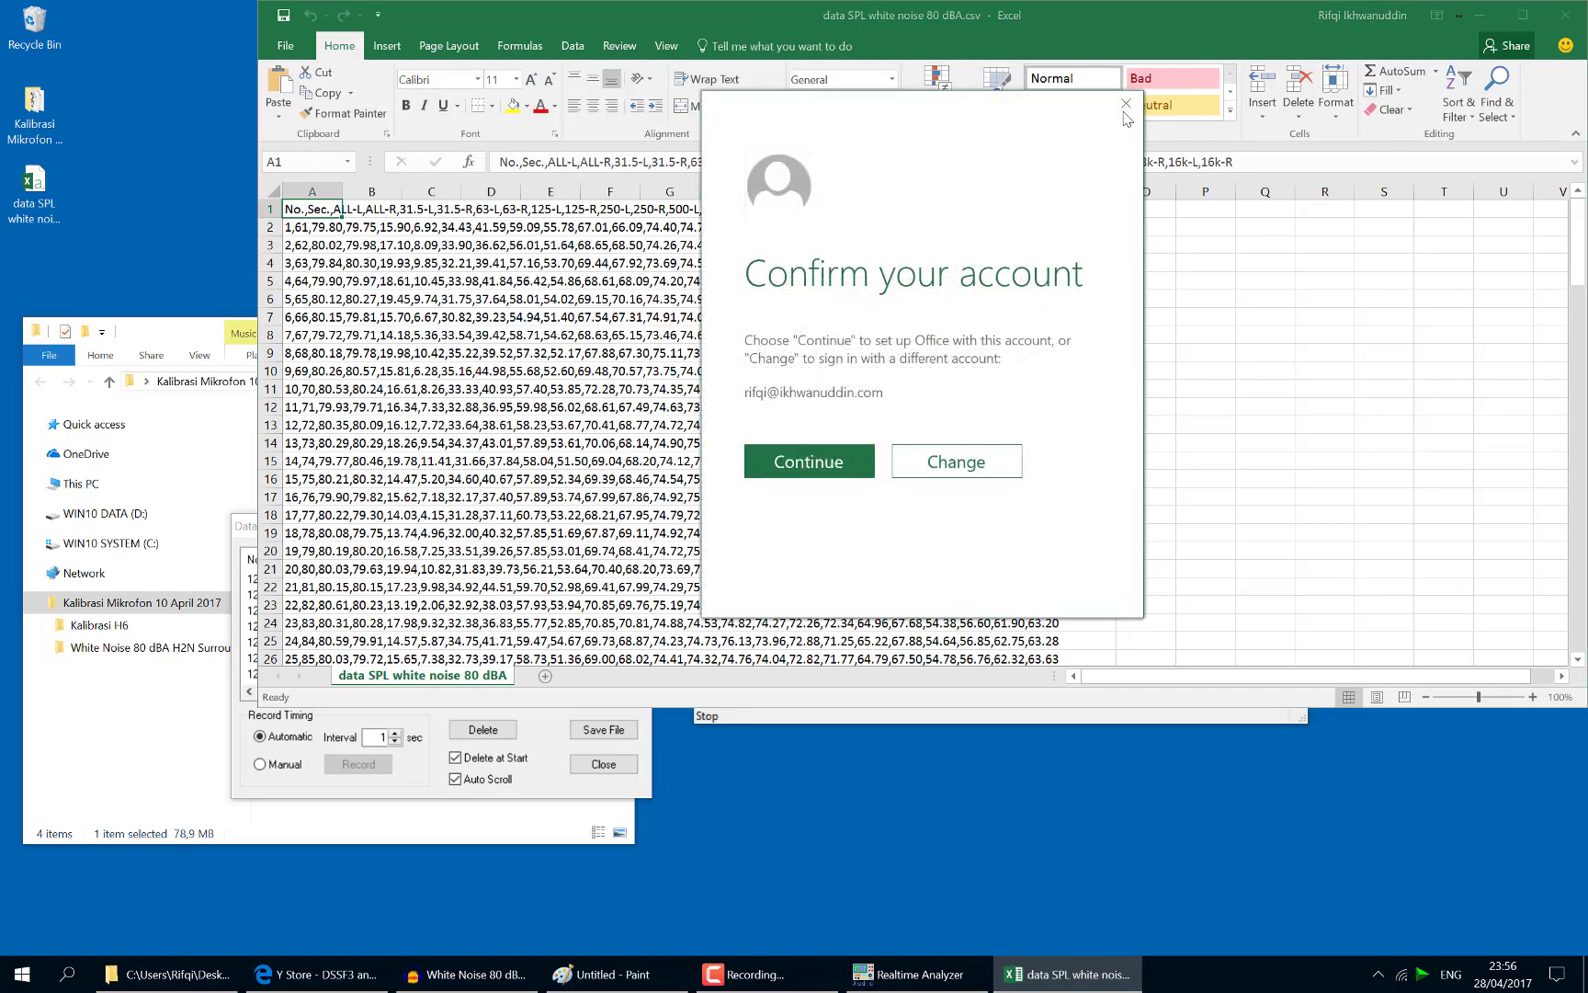
{"action": "left_click", "coordinate": [1124, 104]}
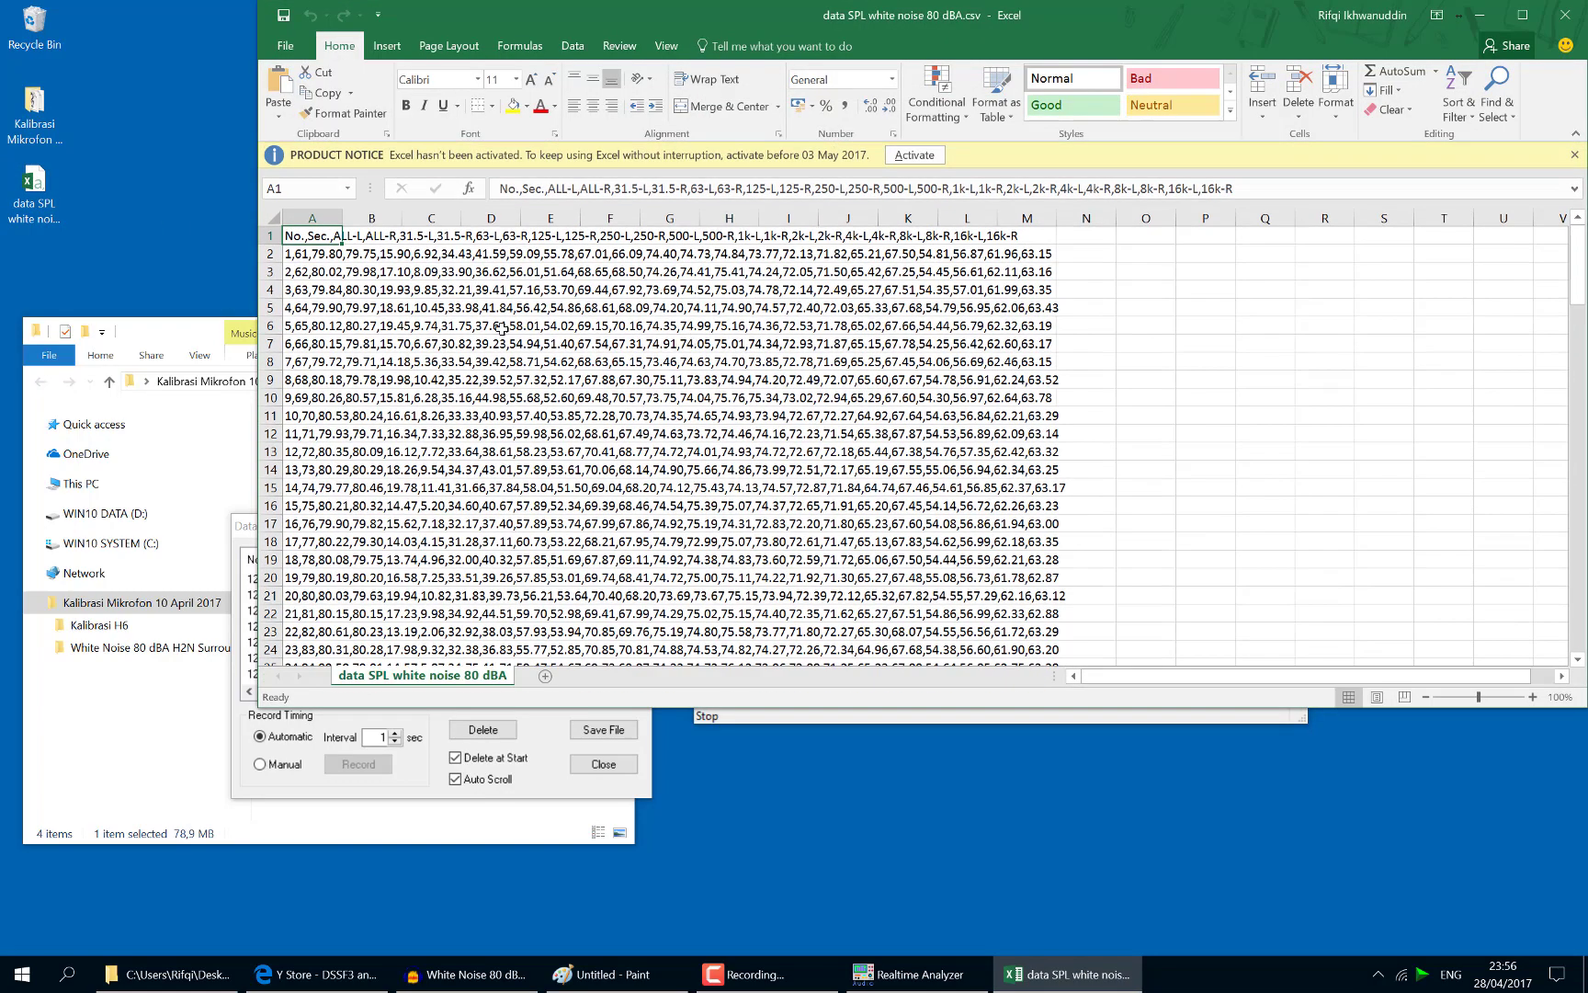
Split column A into separate columns with Text to Columns, using comma as the only delimiter and the General format
{"action": "left_click", "coordinate": [317, 218]}
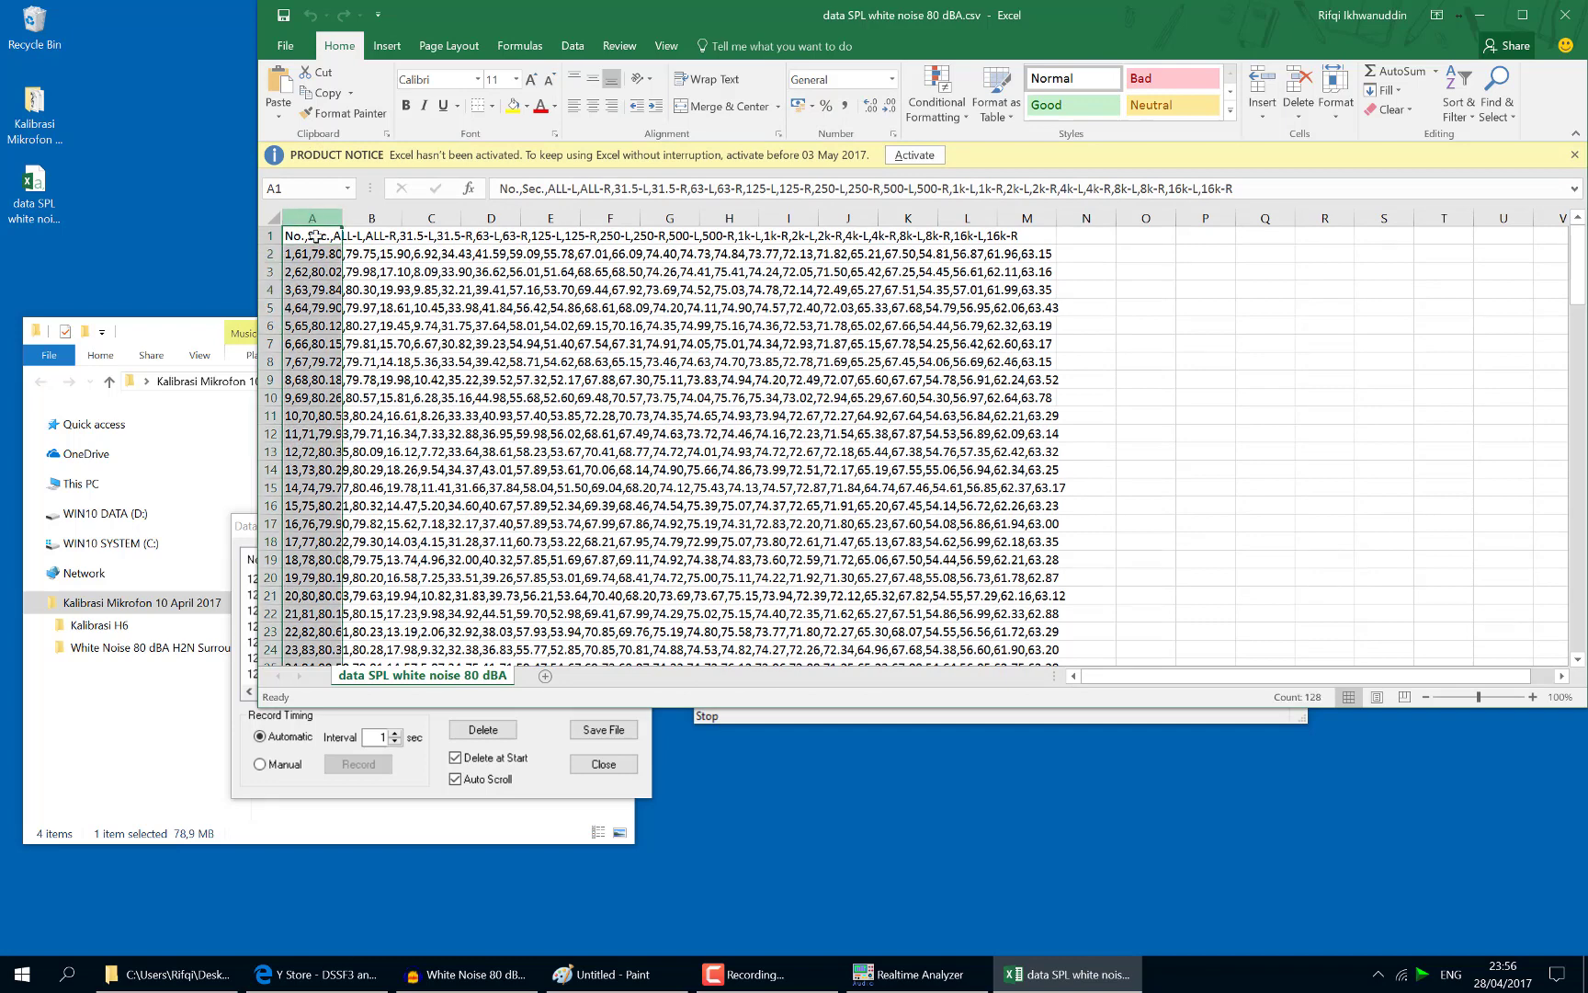
{"action": "left_click", "coordinate": [572, 46]}
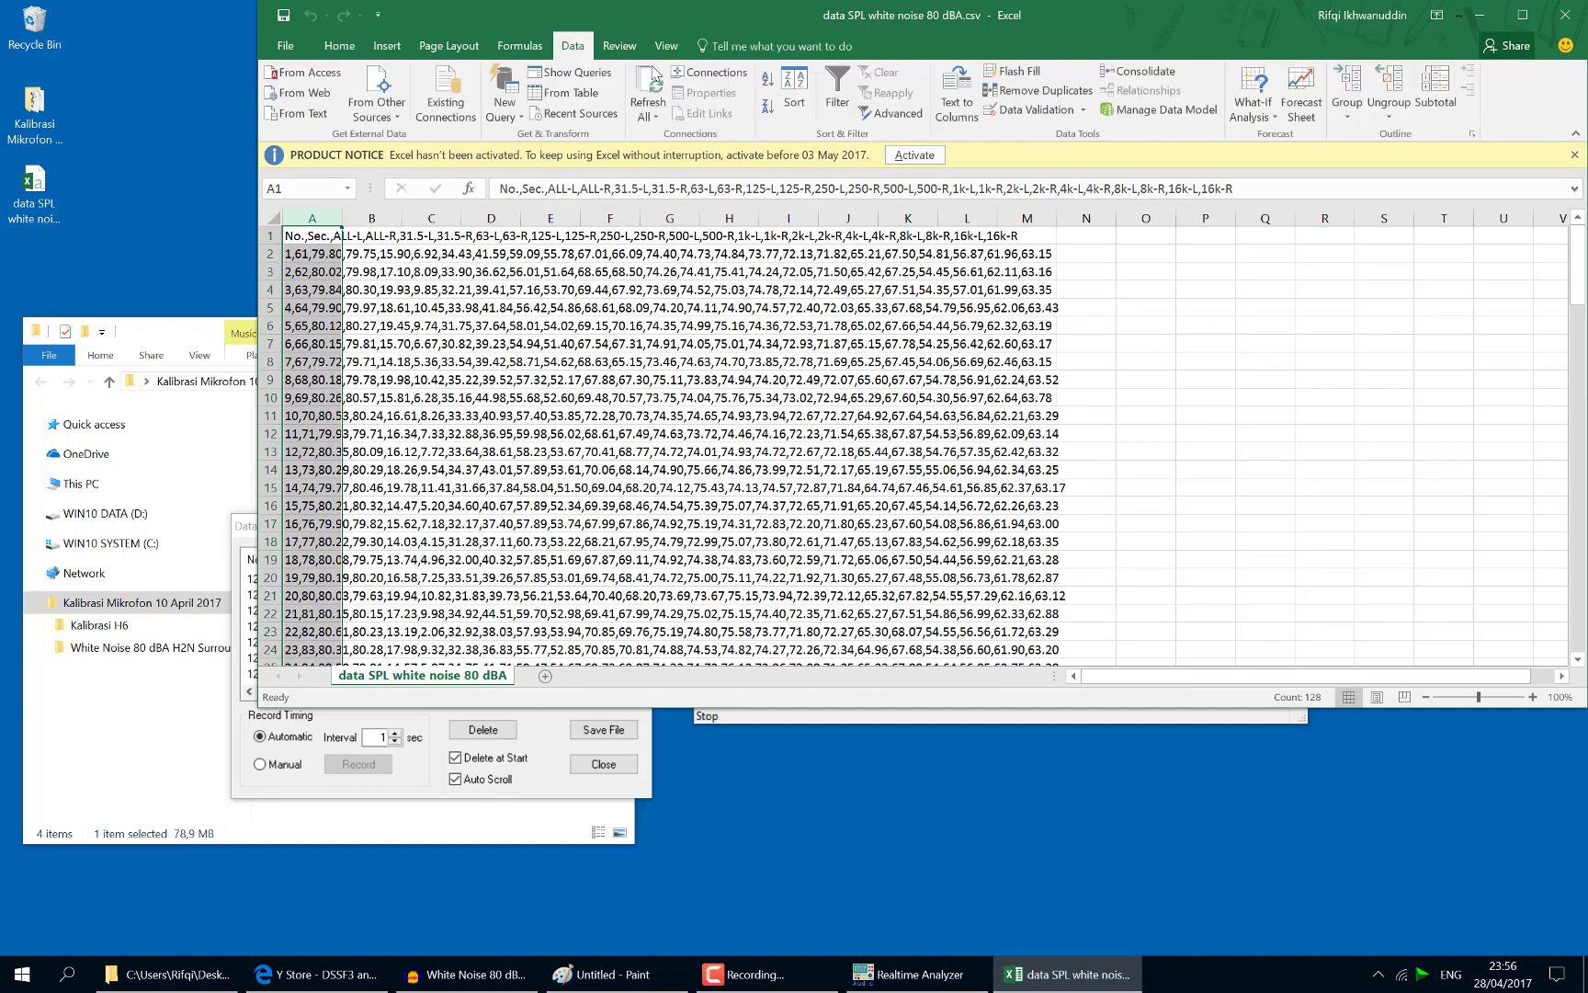
{"action": "left_click", "coordinate": [956, 109]}
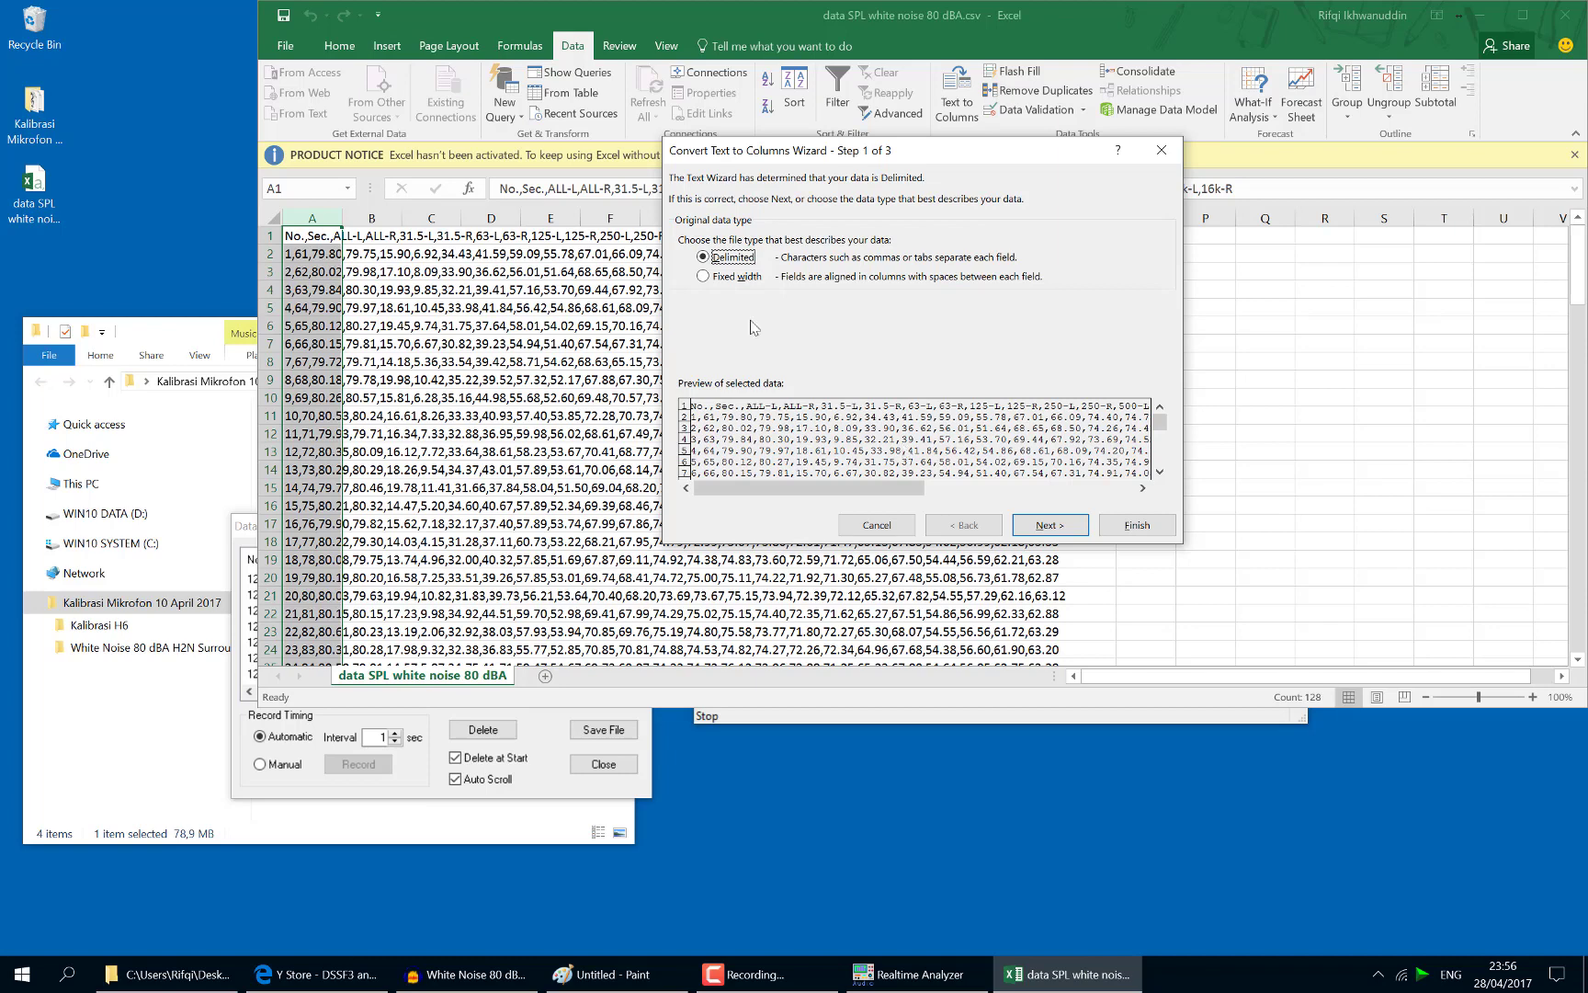
{"action": "left_click", "coordinate": [1051, 525]}
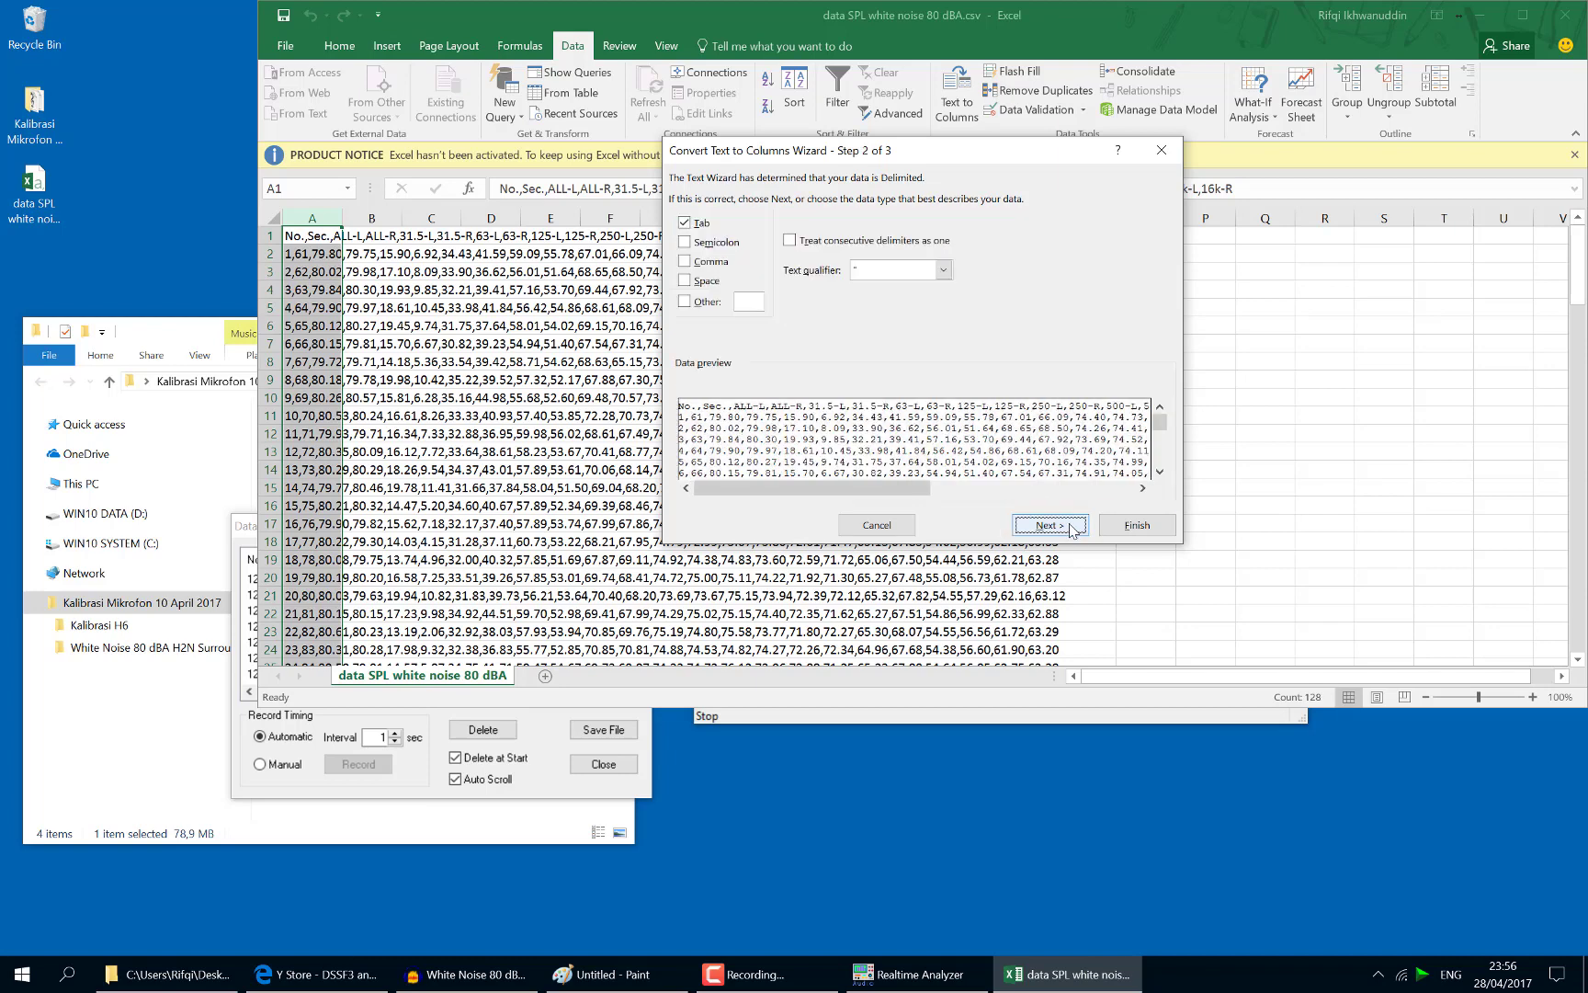
{"action": "left_click", "coordinate": [683, 225]}
{"action": "left_click", "coordinate": [689, 264]}
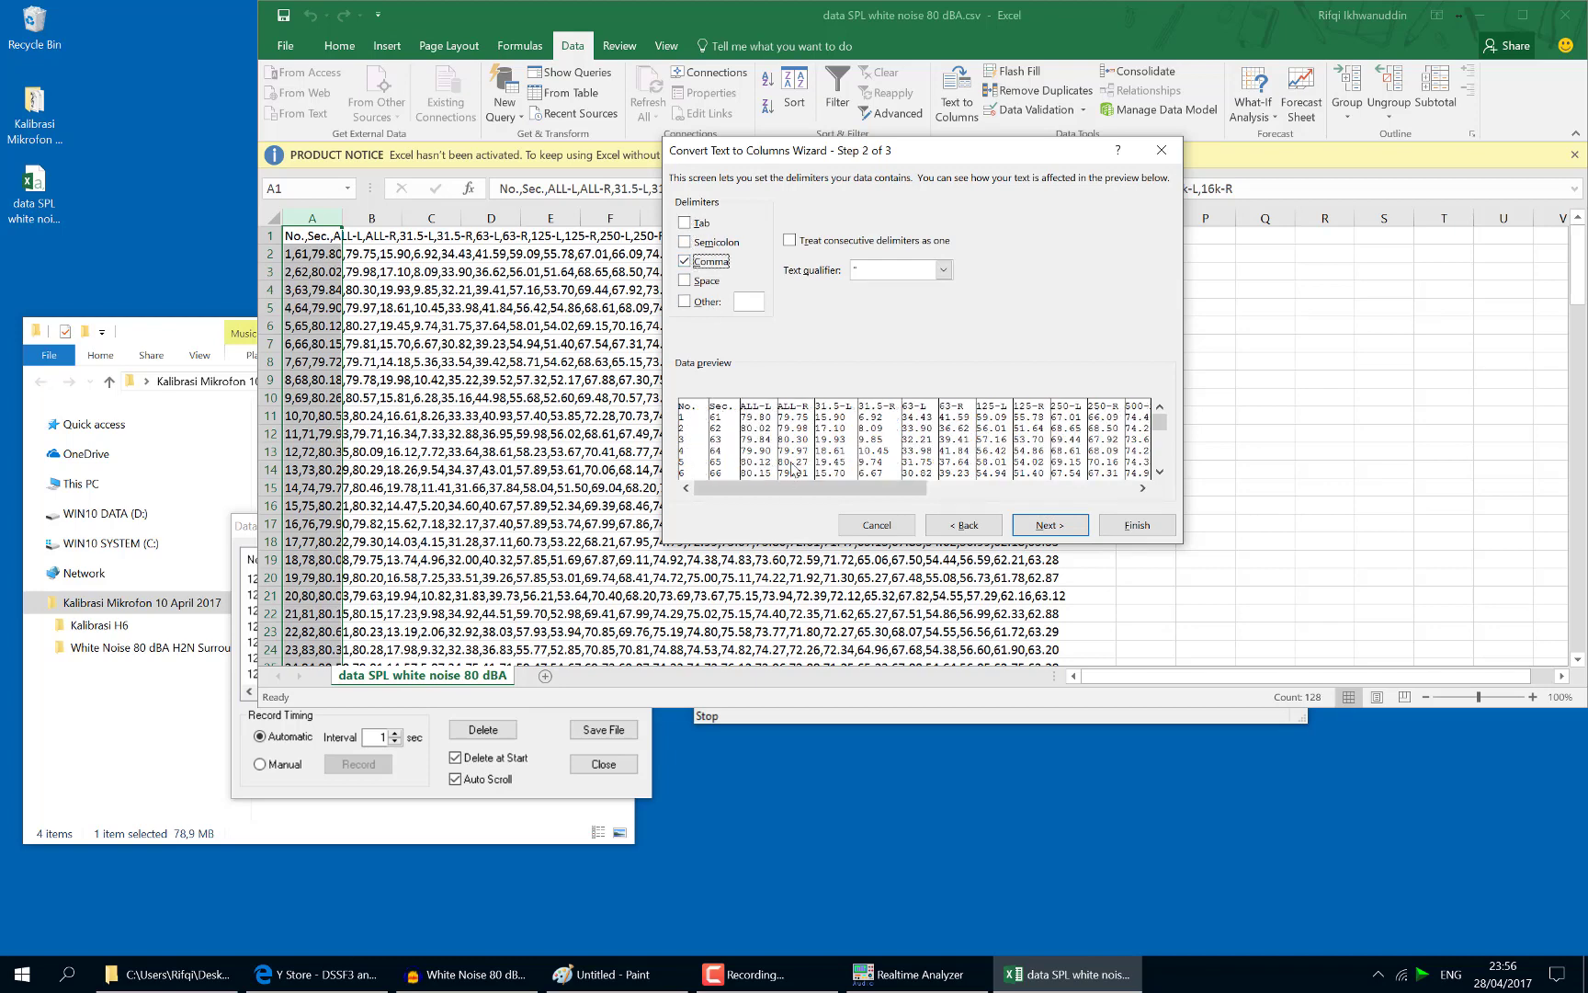
{"action": "left_click", "coordinate": [1045, 529]}
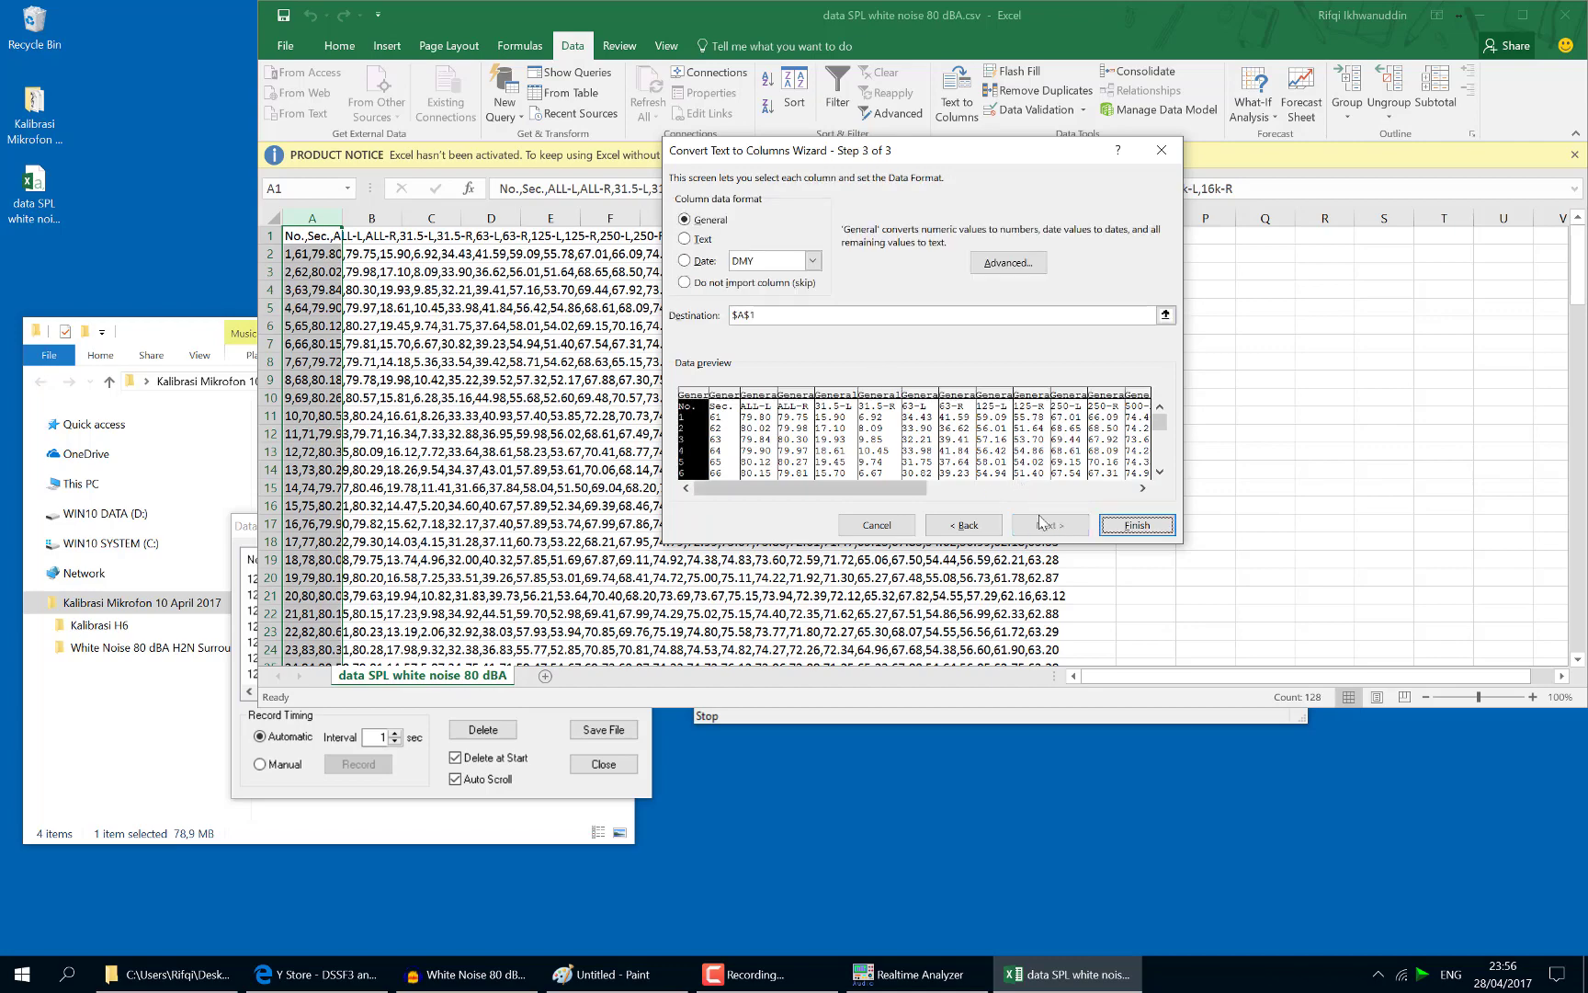
{"action": "left_click", "coordinate": [1137, 525]}
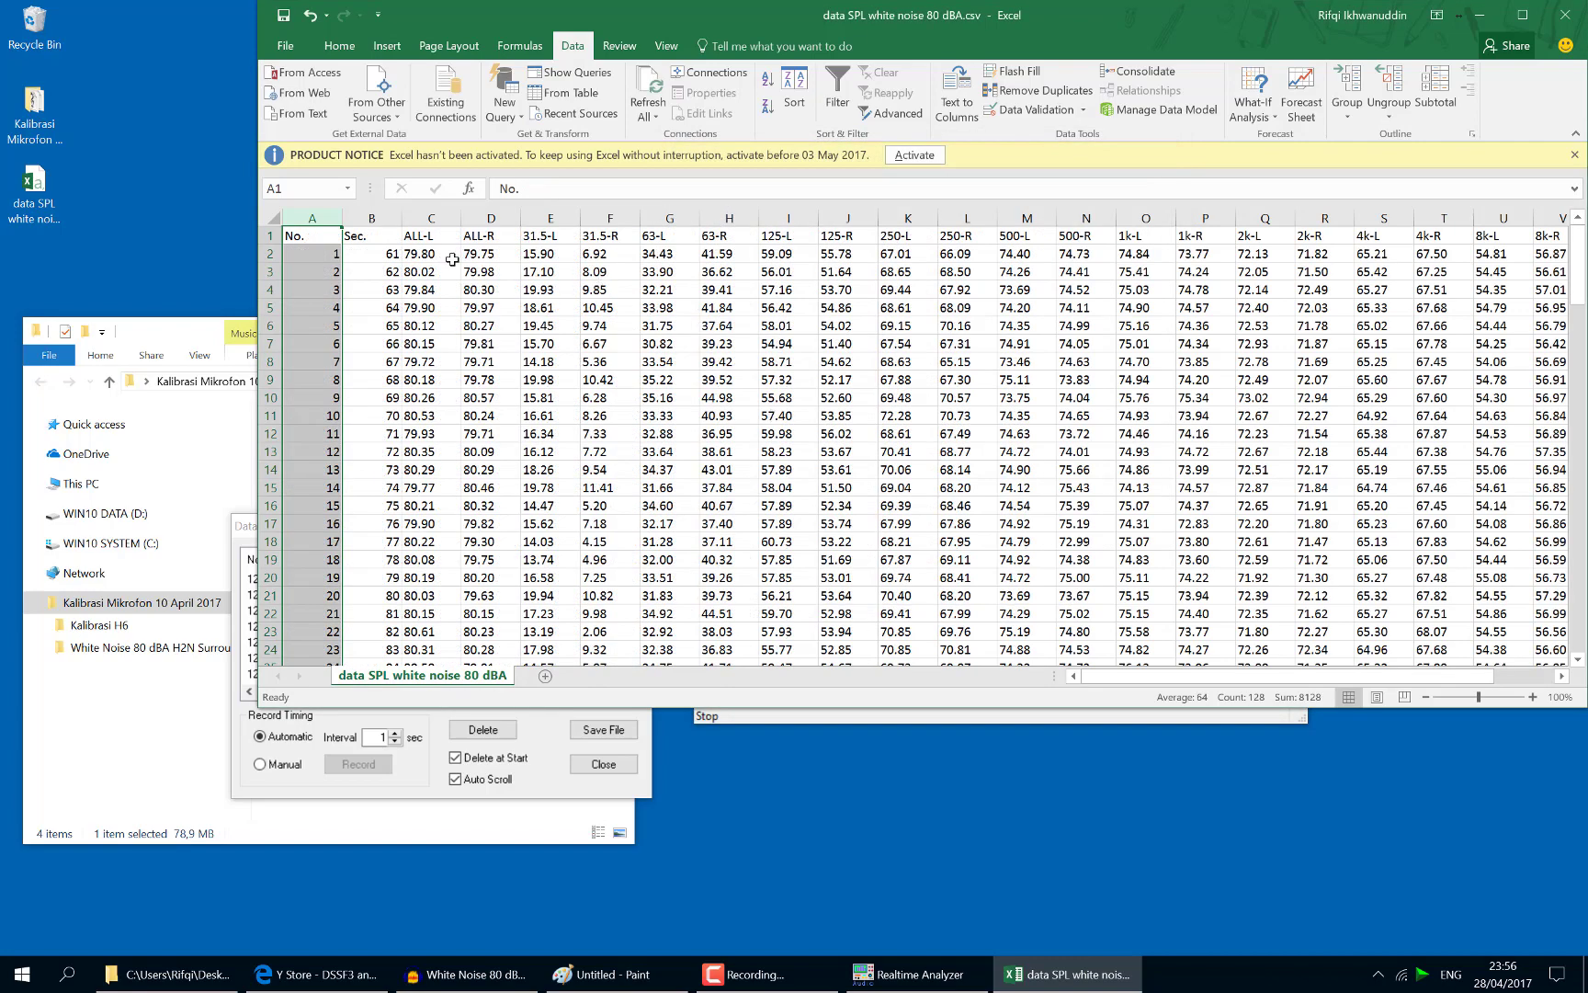
Maximize the worksheet and examine the number, seconds, ALL-L and ALL-R columns and the octave band columns from 31.5-L to 16k-R
{"action": "left_click", "coordinate": [1522, 15]}
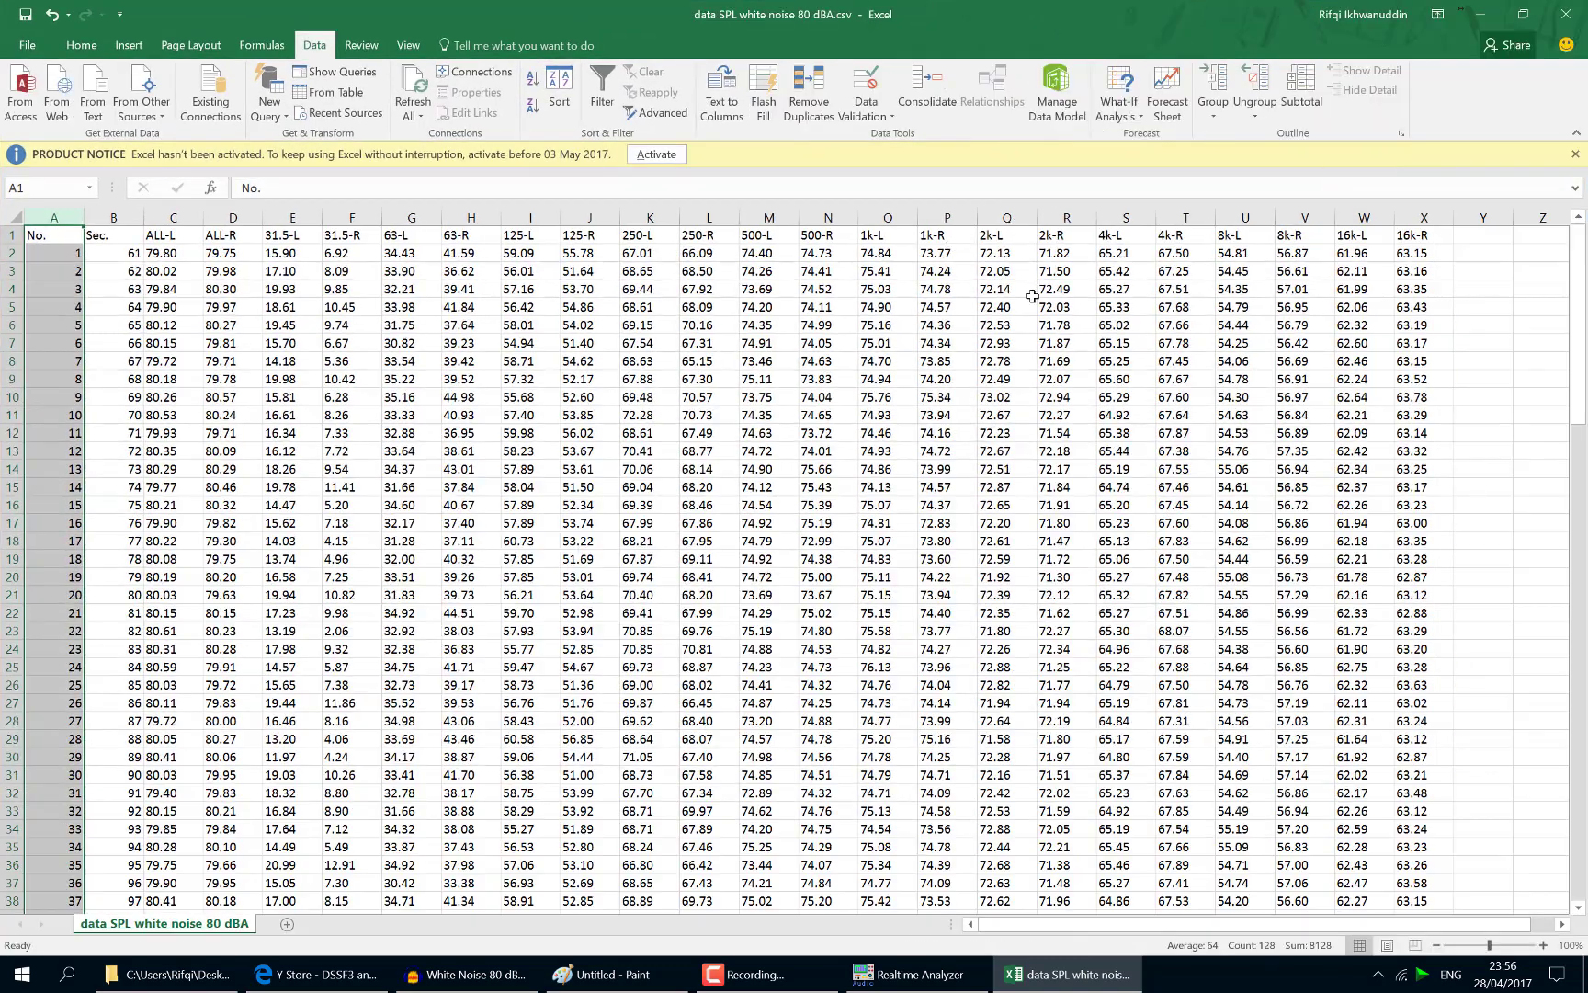
{"action": "left_click", "coordinate": [48, 236]}
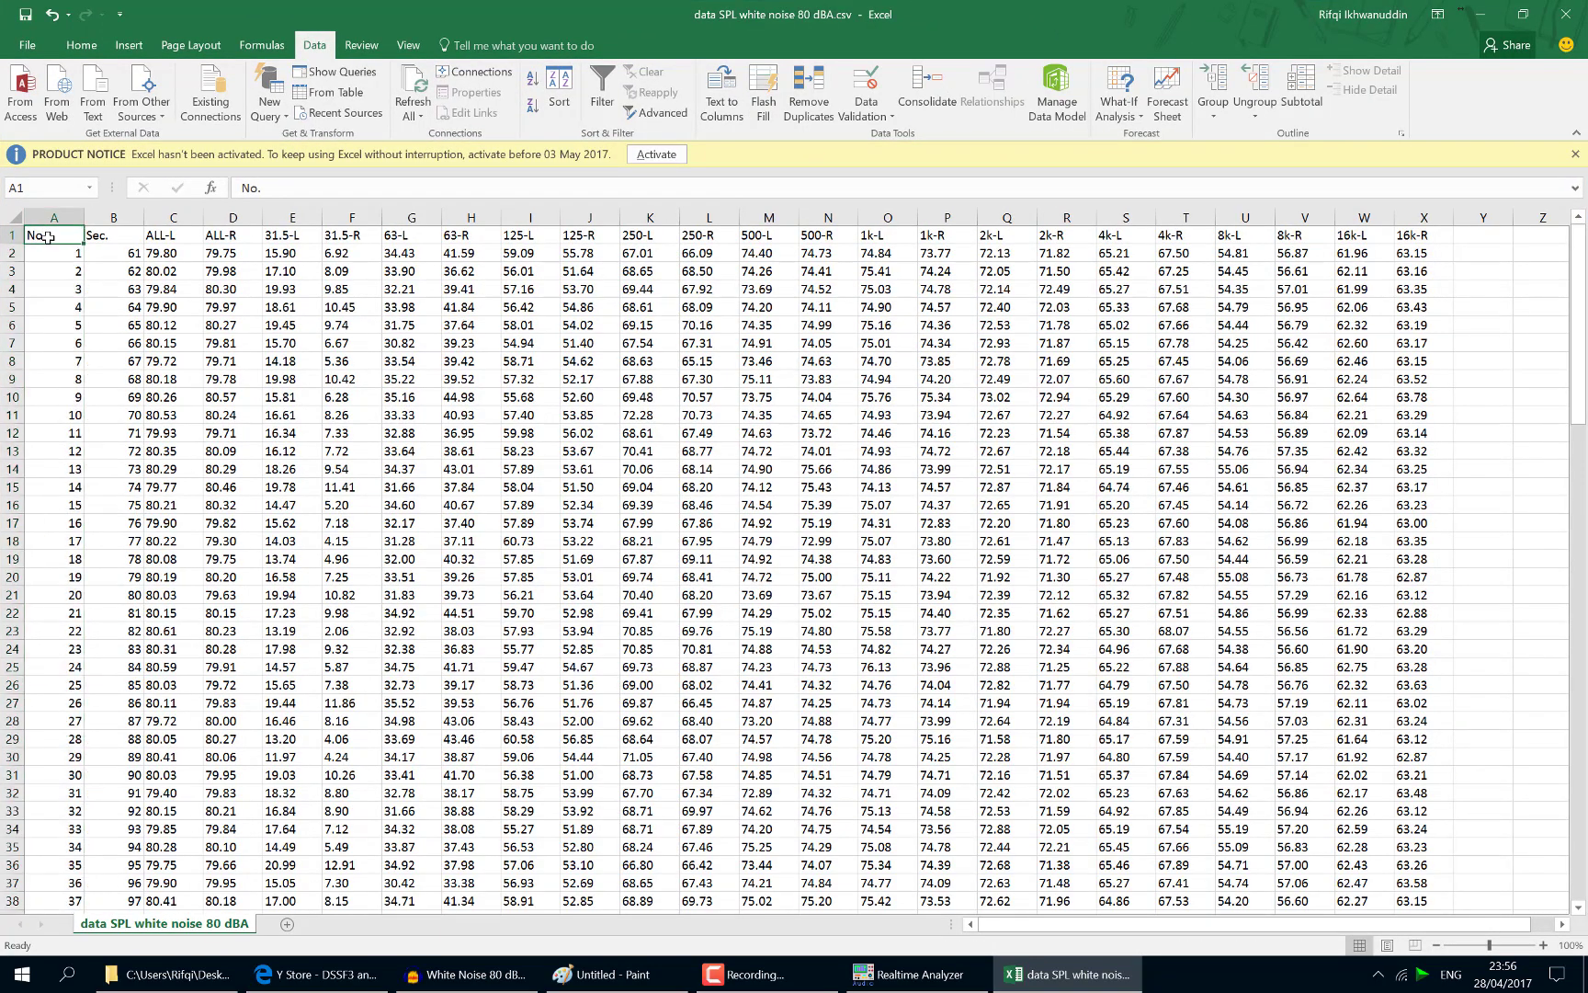
{"action": "left_click", "coordinate": [49, 252]}
{"action": "left_click", "coordinate": [128, 254]}
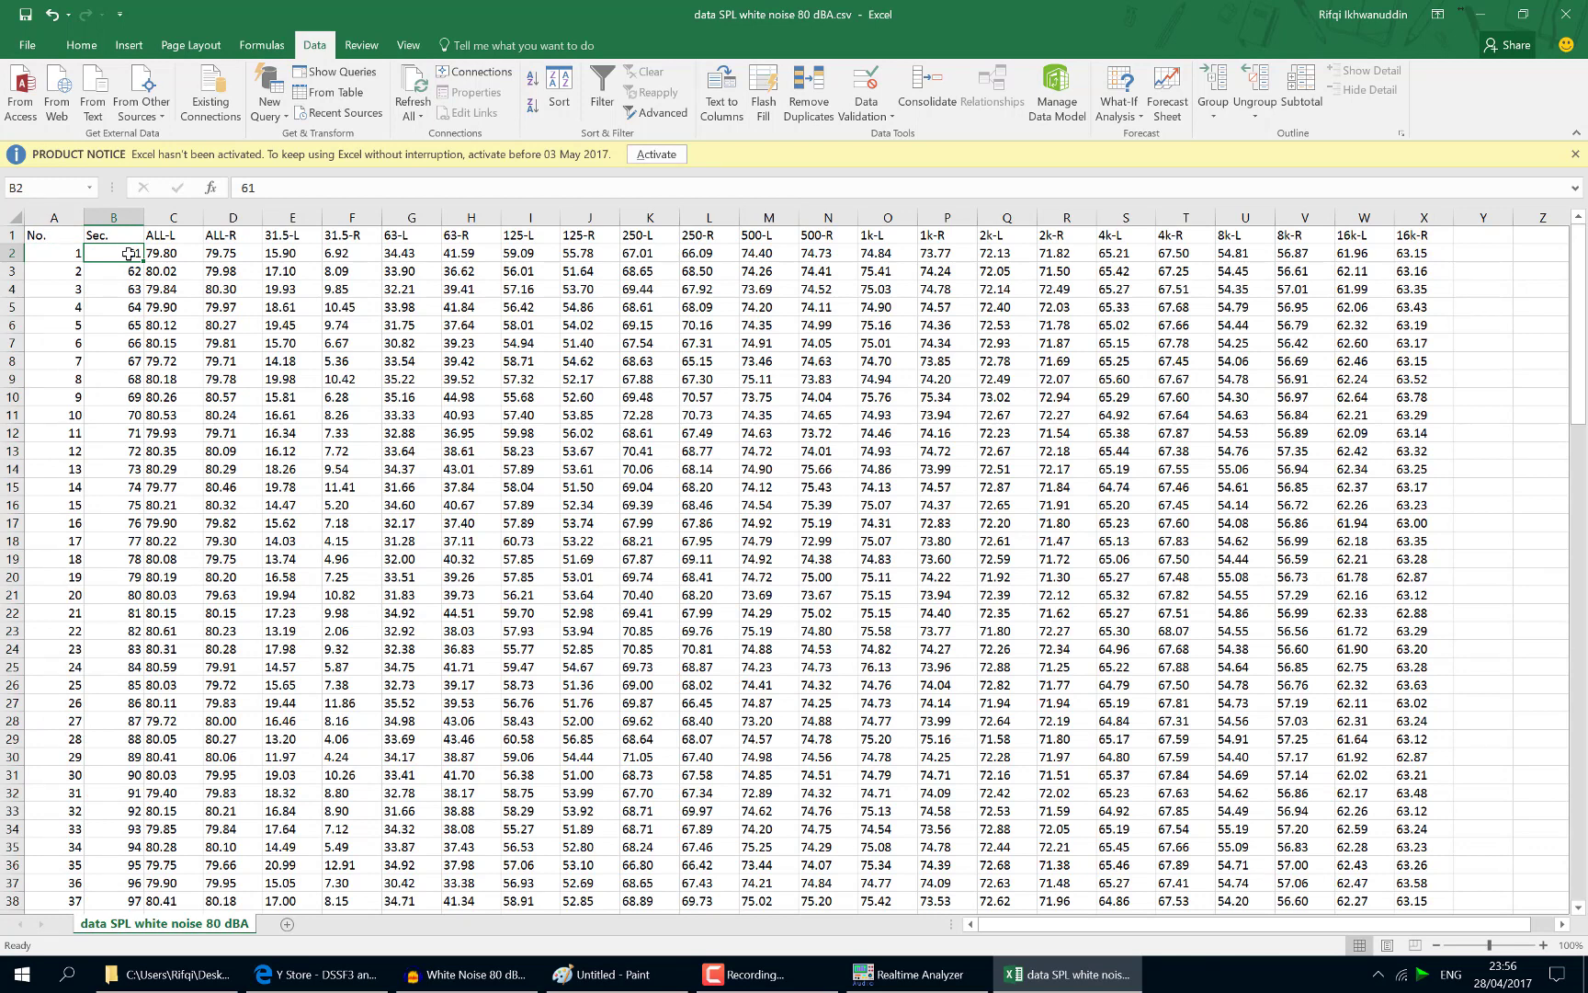
{"action": "left_click", "coordinate": [173, 237]}
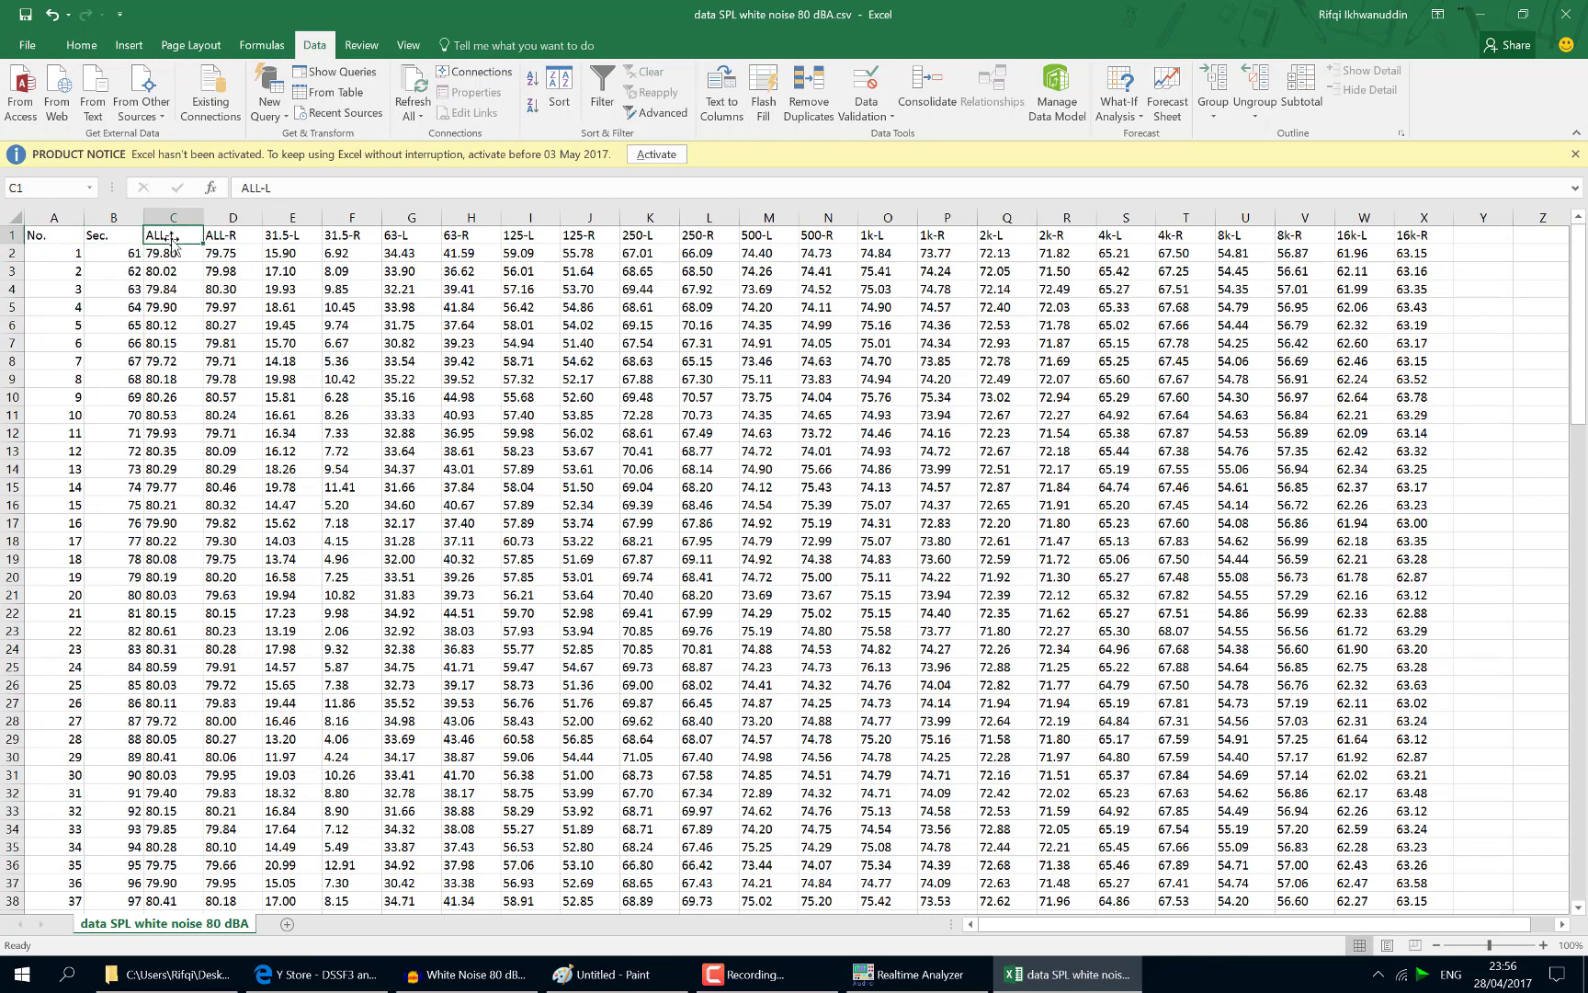
{"action": "left_click", "coordinate": [221, 237]}
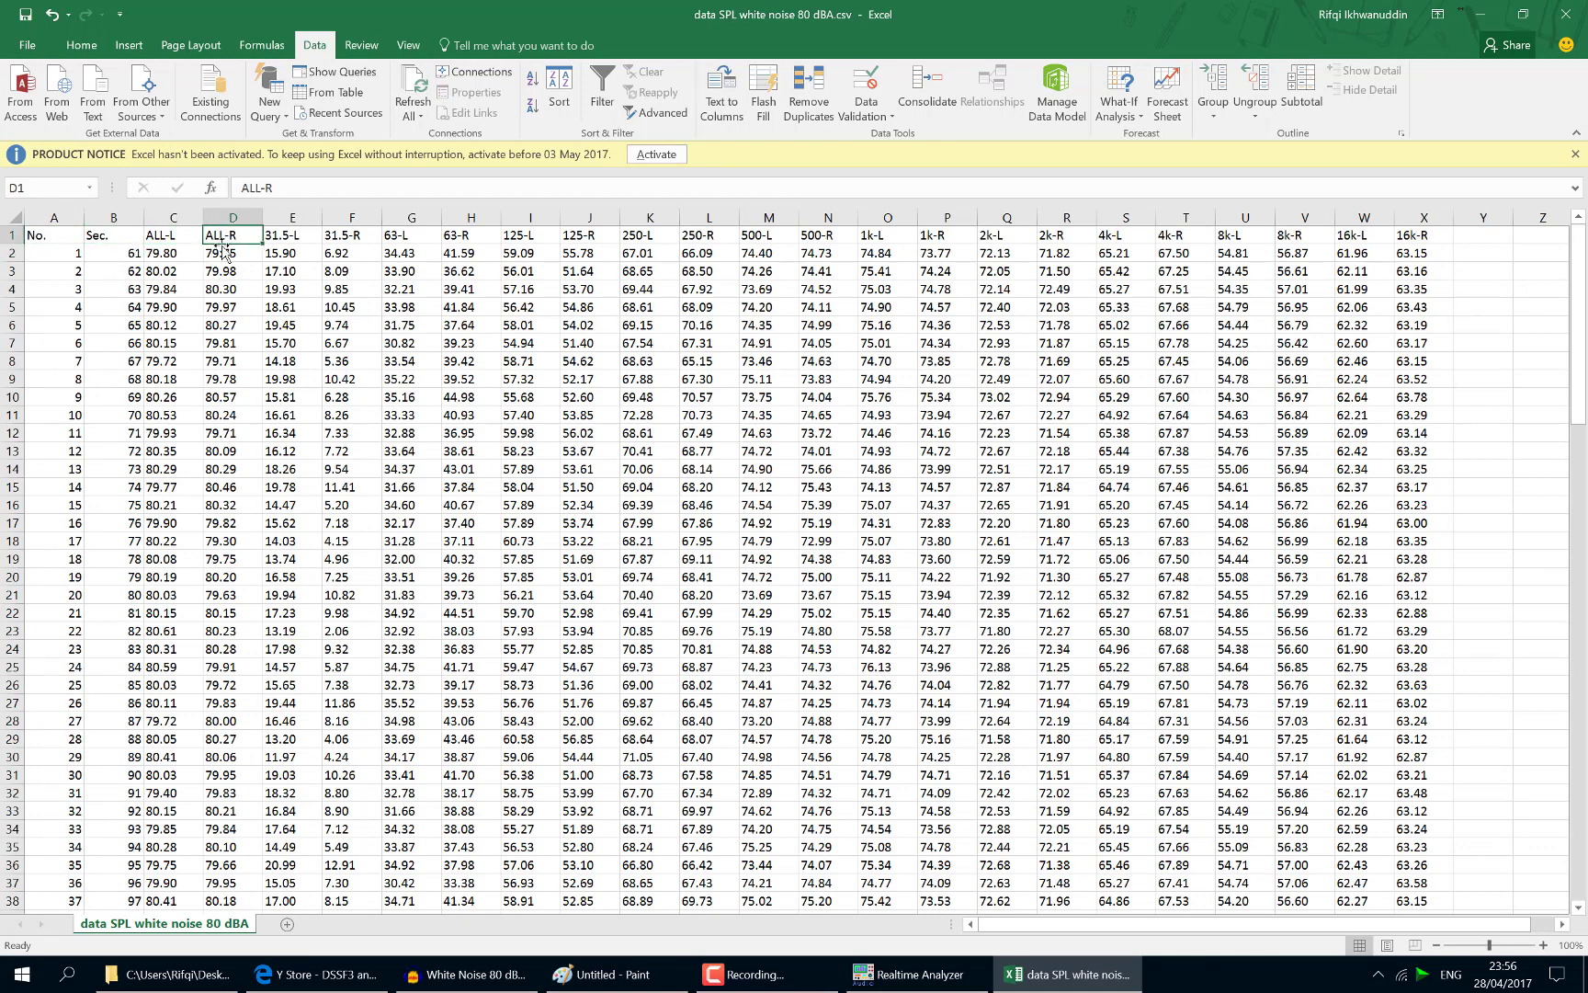
{"action": "left_click", "coordinate": [298, 232]}
{"action": "left_click_drag", "start_coordinate": [299, 218], "coordinate": [1416, 154]}
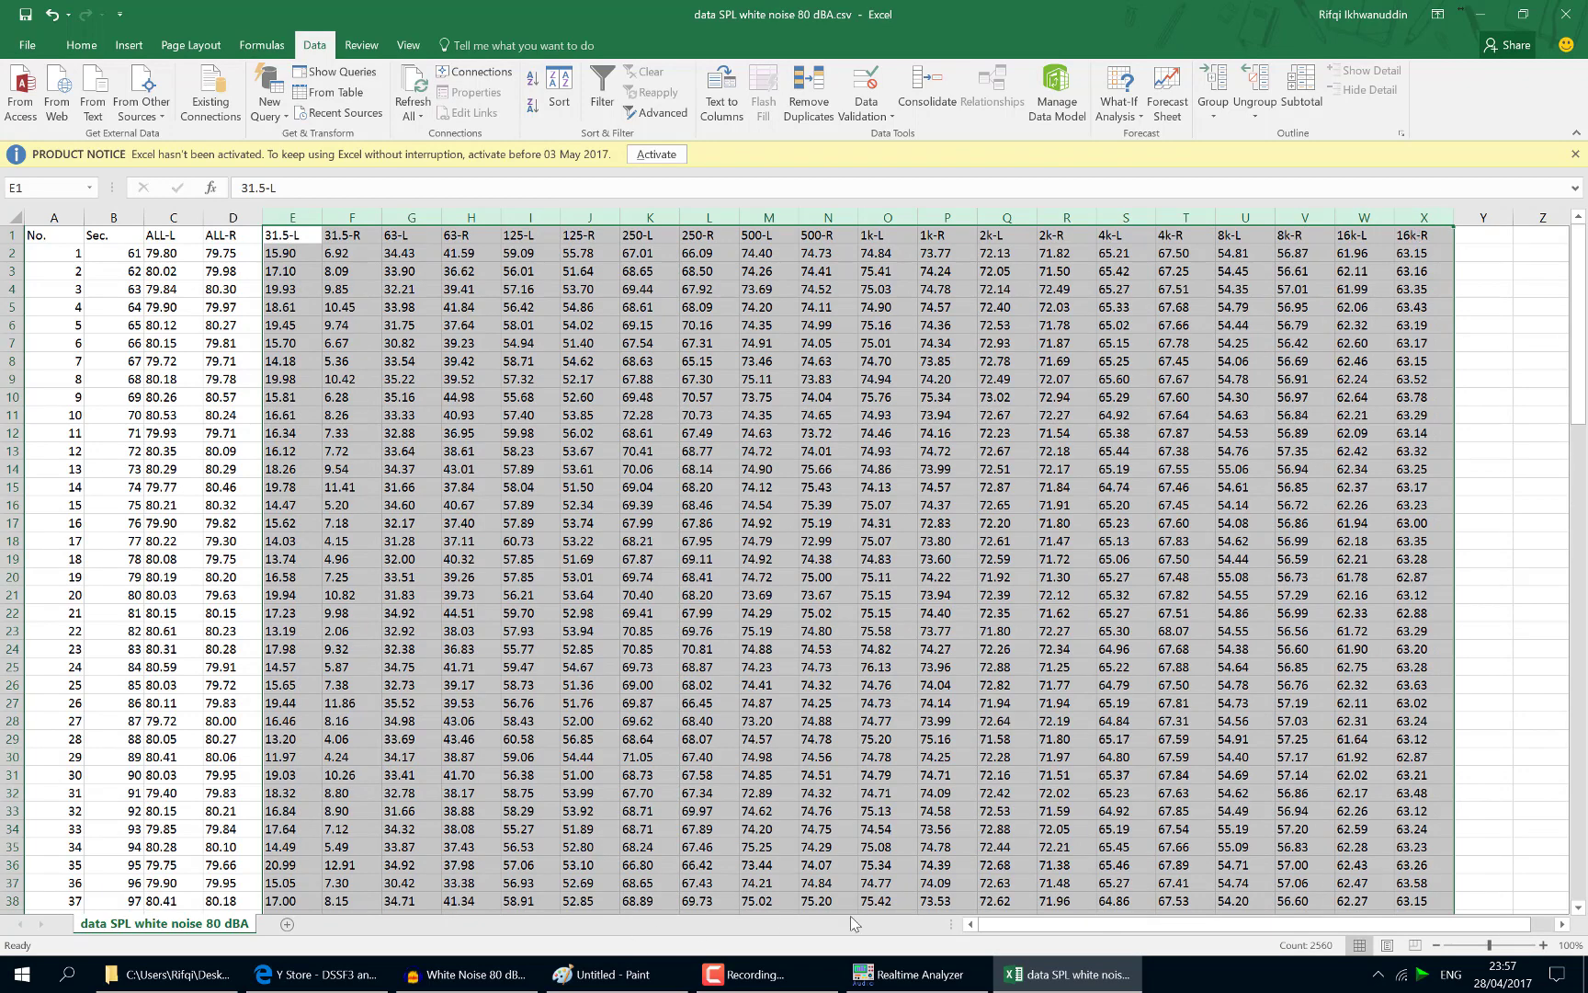
Switch back to Realtime Analyzer and move the Recorder window so the whole FFT Analyzer is uncovered
{"action": "left_click", "coordinate": [922, 973]}
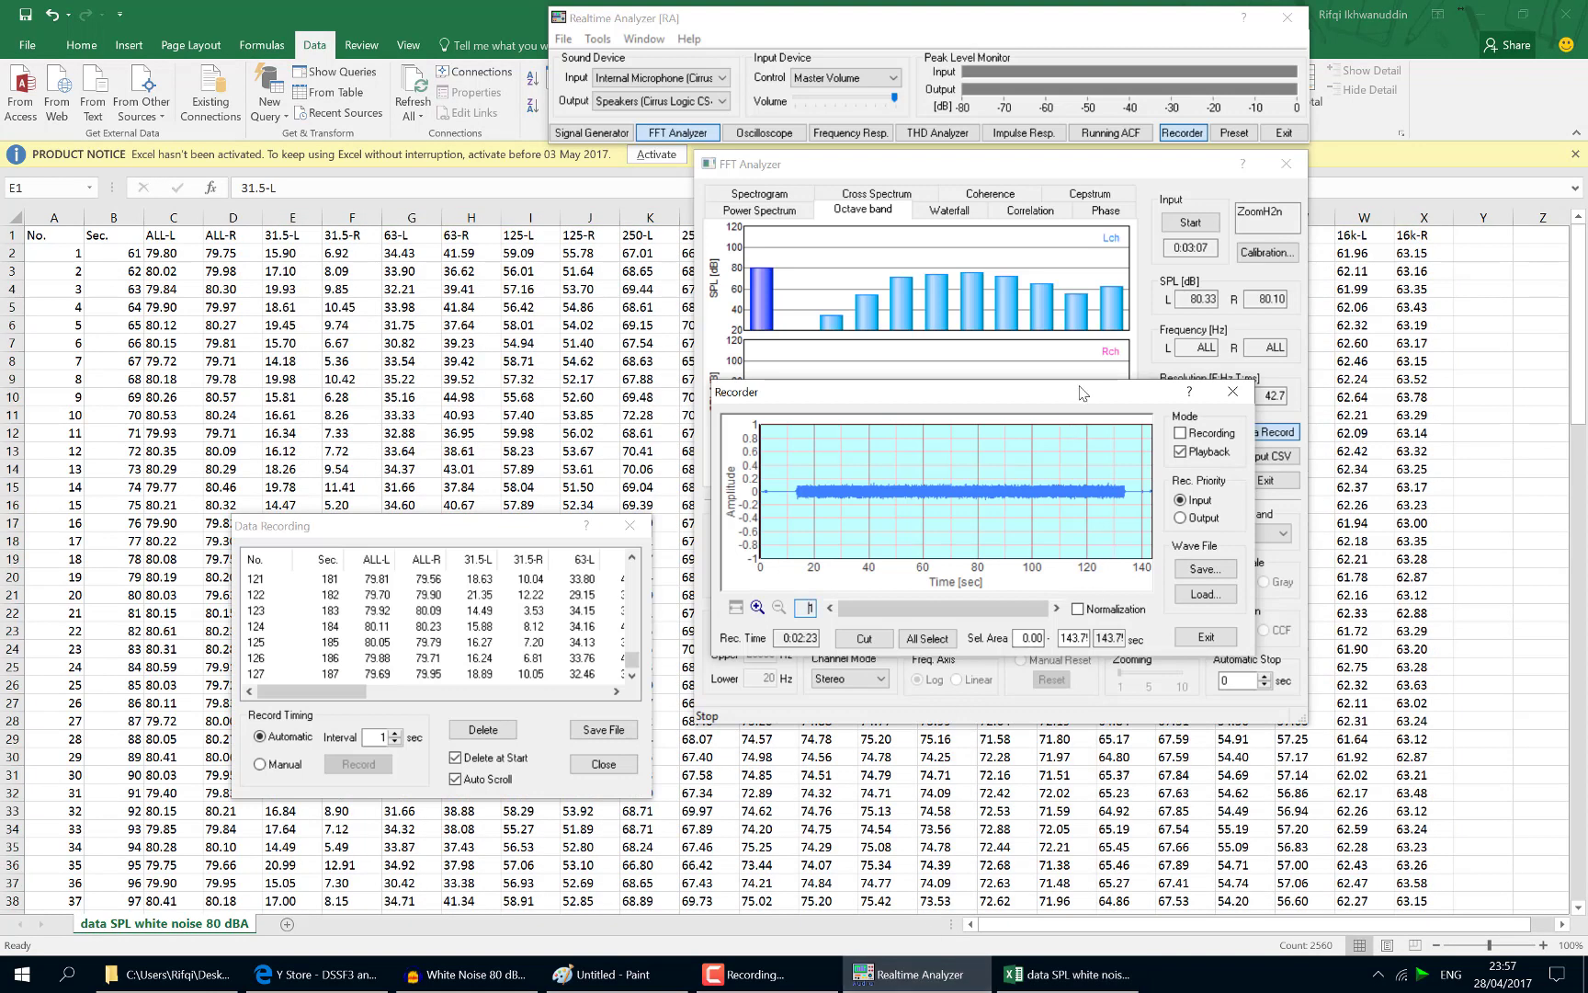
{"action": "left_click_drag", "start_coordinate": [1080, 393], "coordinate": [480, 191]}
{"action": "left_click", "coordinate": [921, 512]}
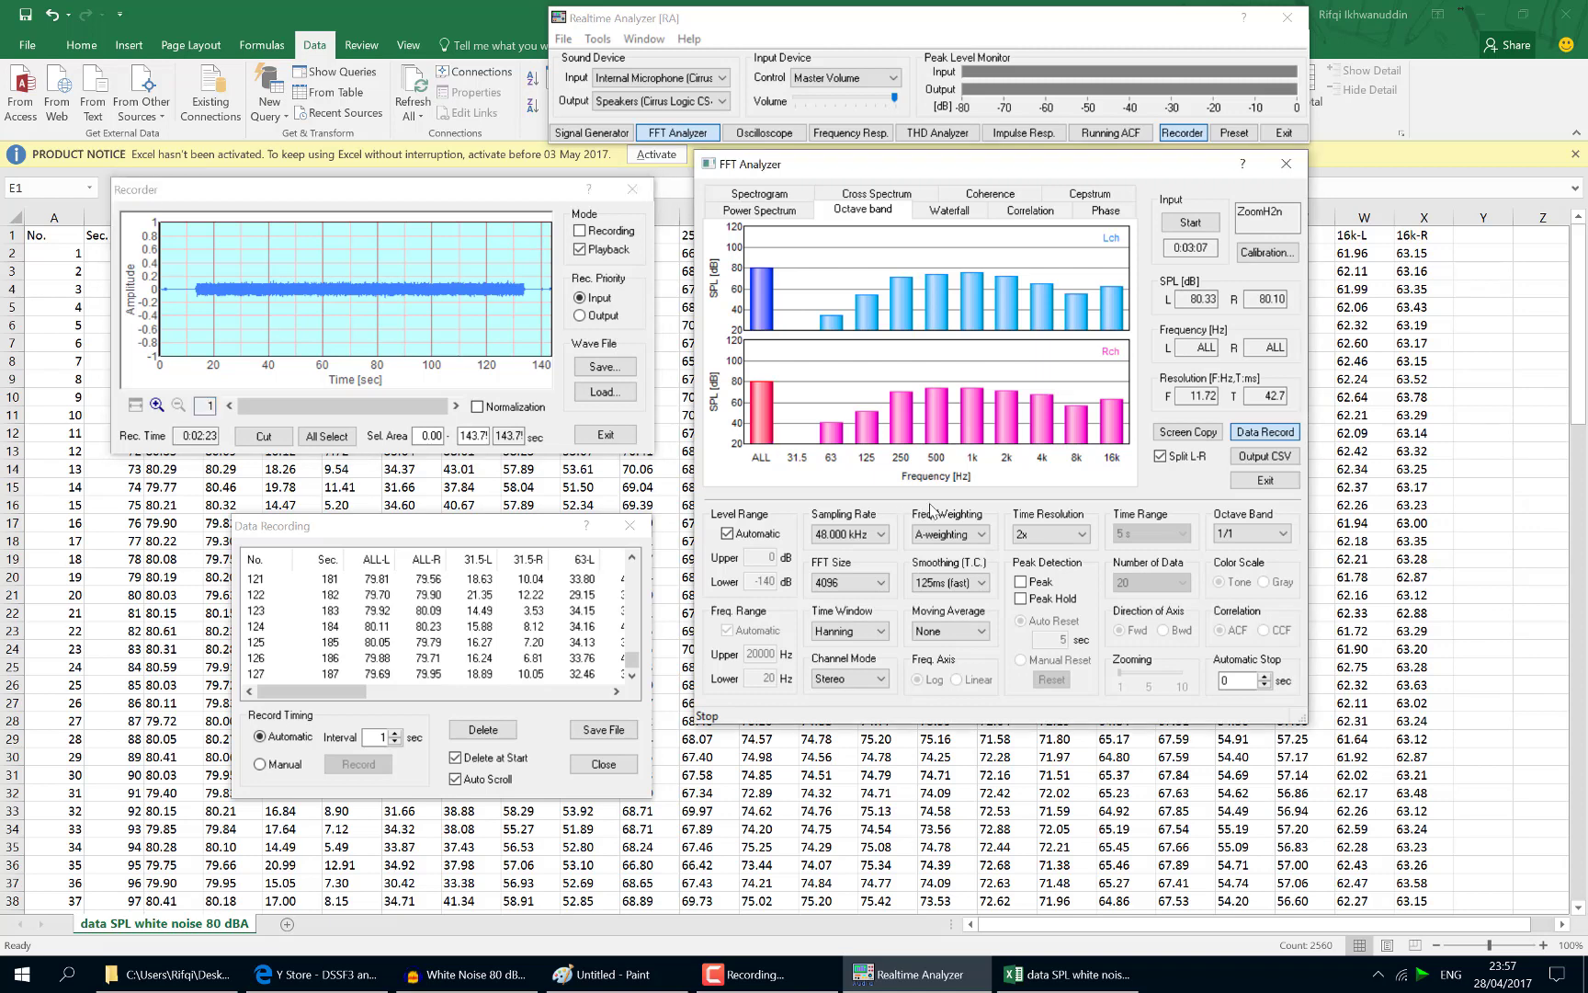
Switch the FFT Analyzer's octave band resolution to 1/24, compare the spectrum, and return it to 1/1
{"action": "left_click", "coordinate": [1282, 533]}
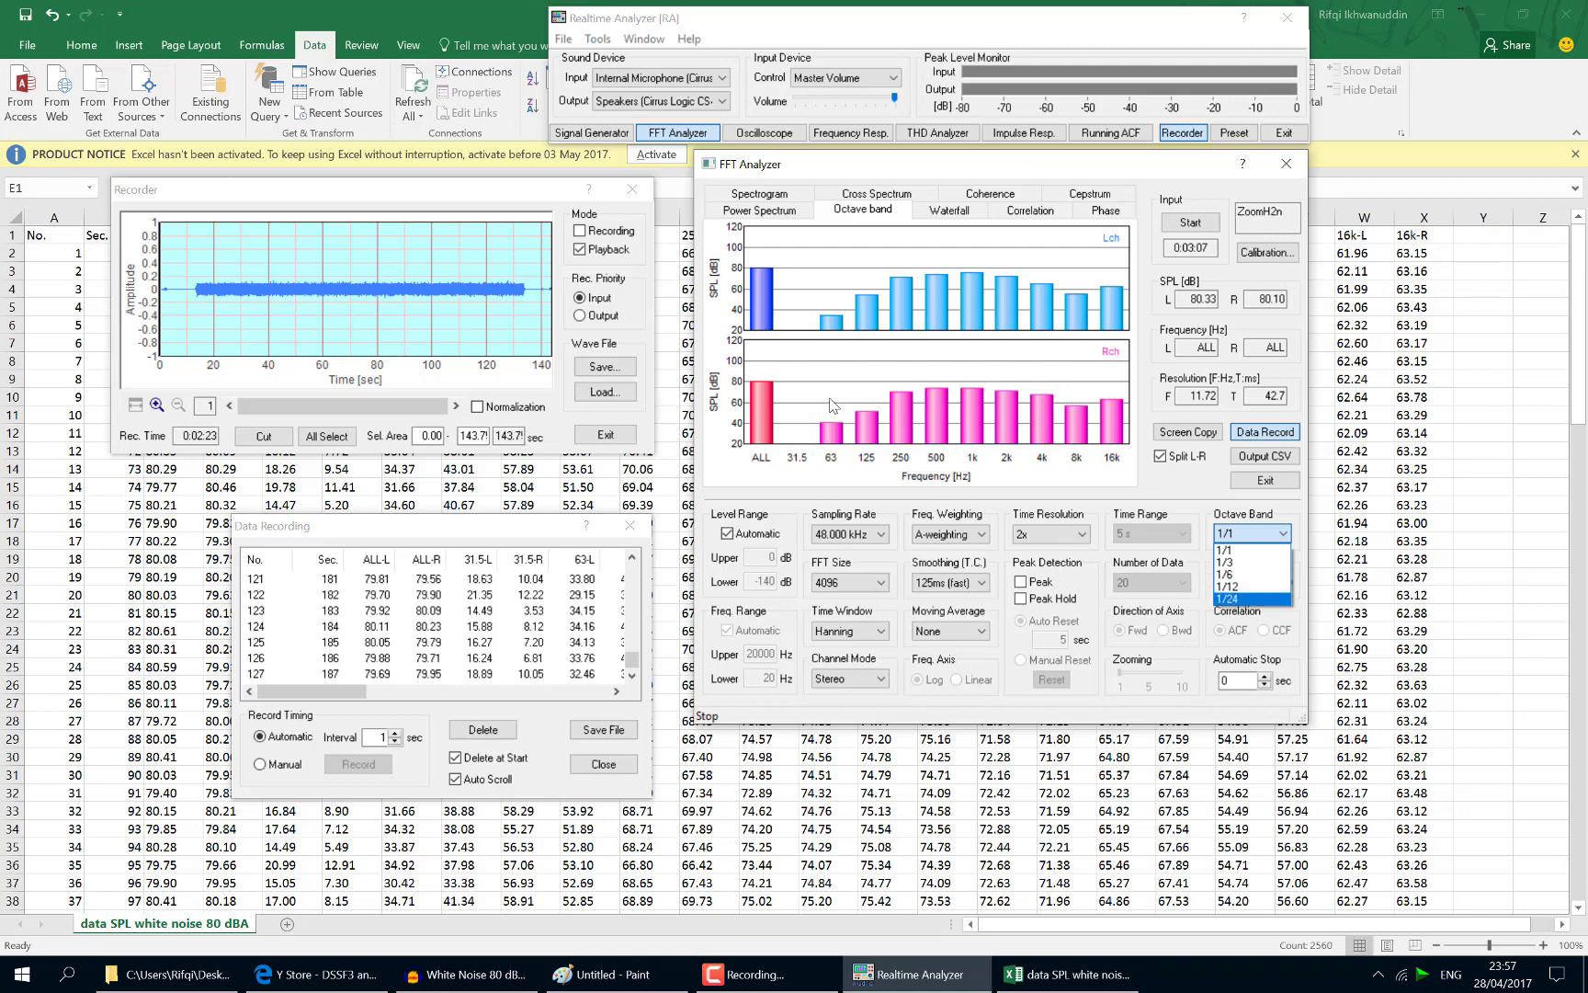
{"action": "left_click", "coordinate": [1246, 598]}
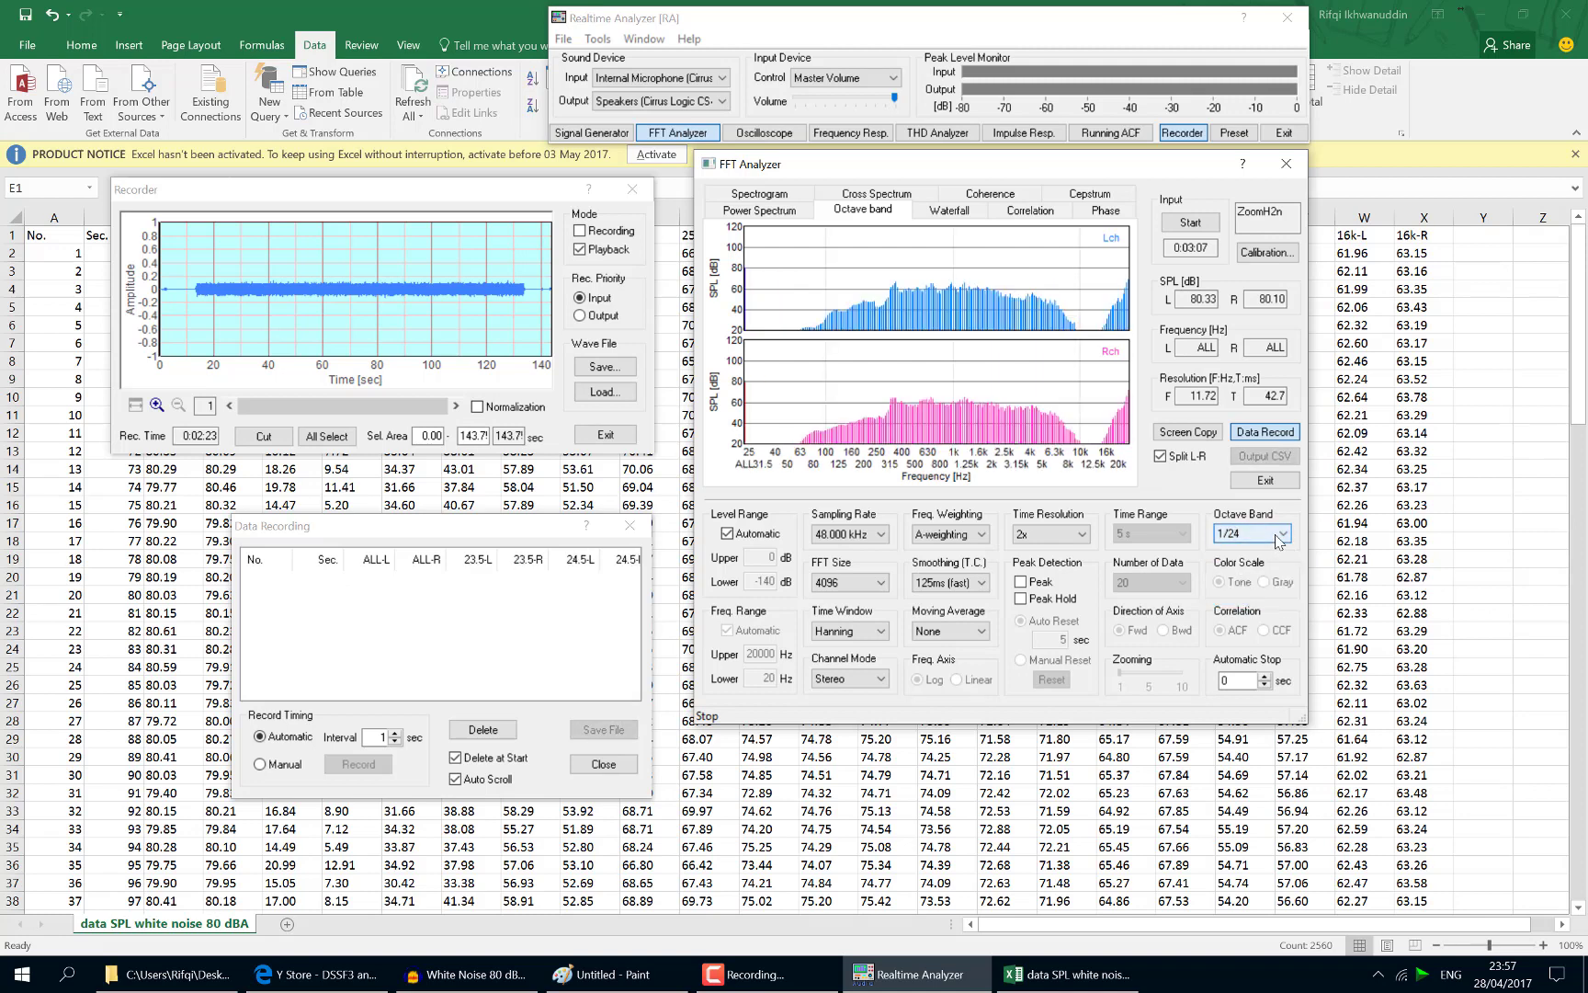
{"action": "key", "text": "alt+Down"}
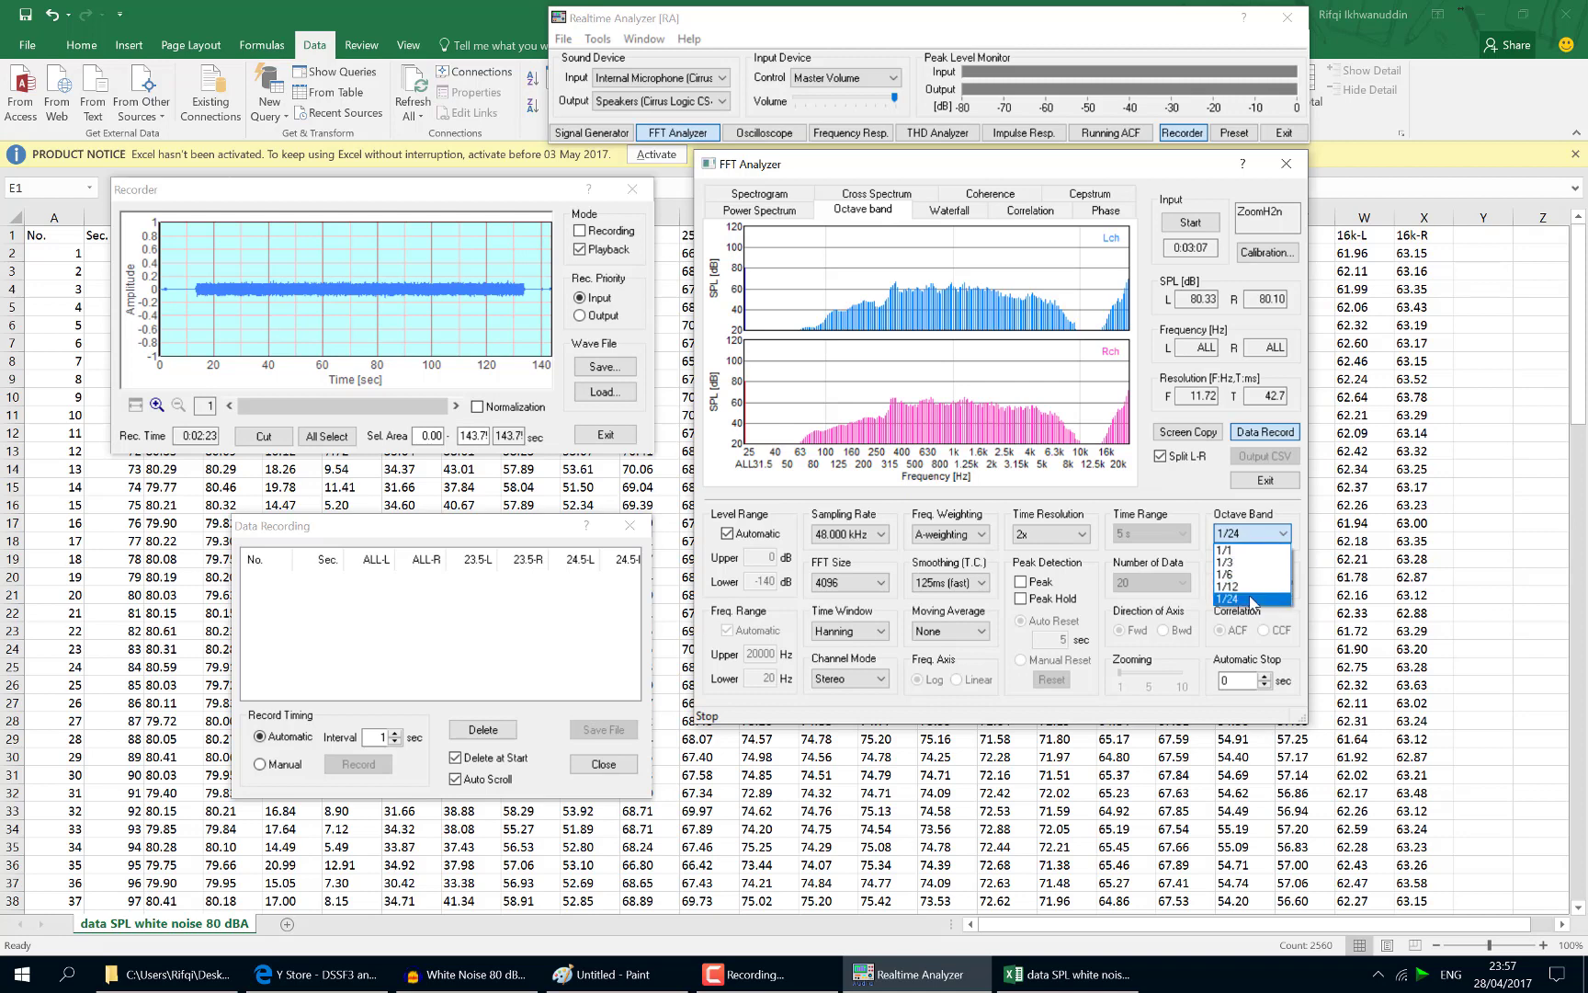
{"action": "left_click", "coordinate": [837, 404]}
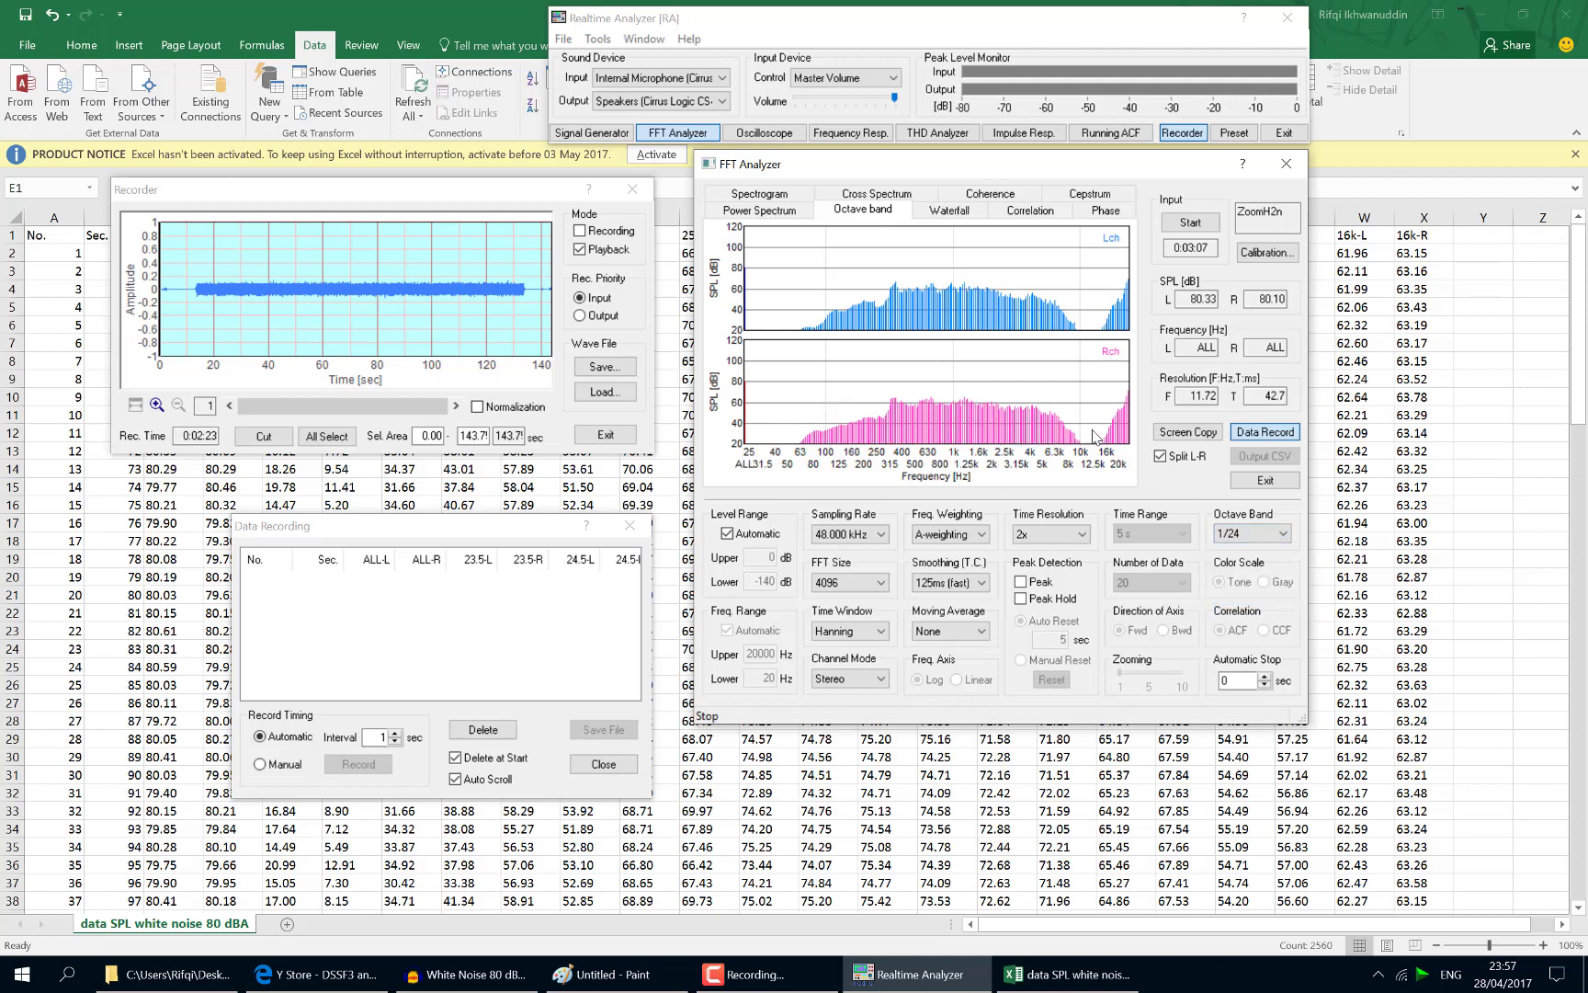
{"action": "left_click", "coordinate": [1288, 539]}
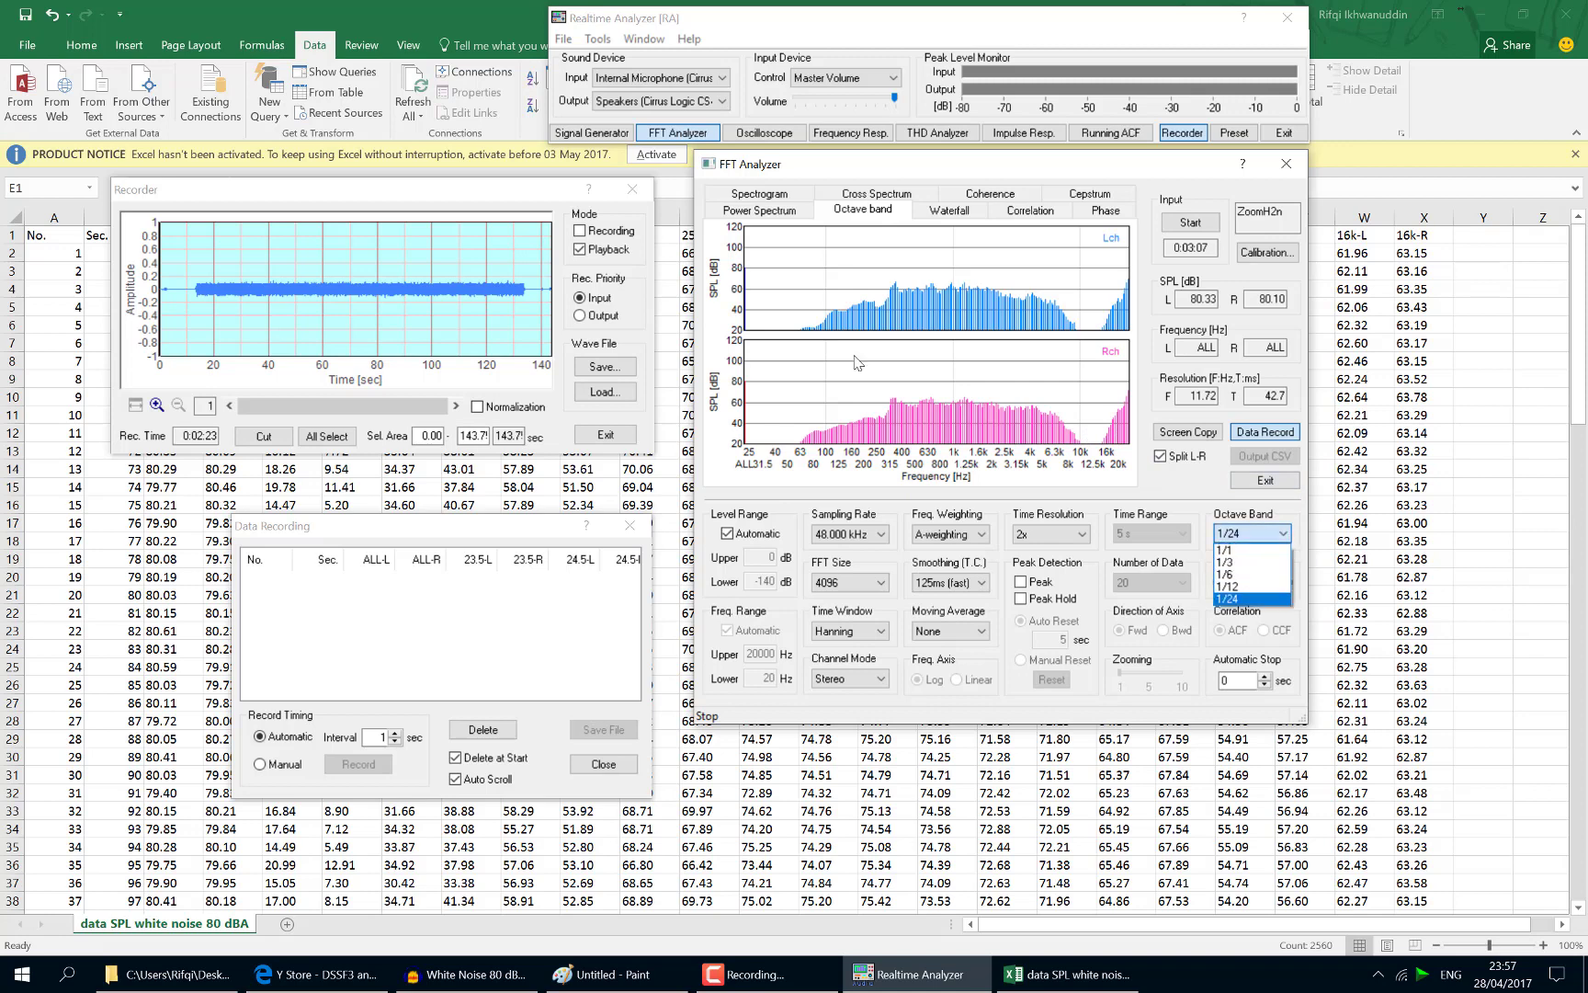
{"action": "left_click", "coordinate": [1252, 549]}
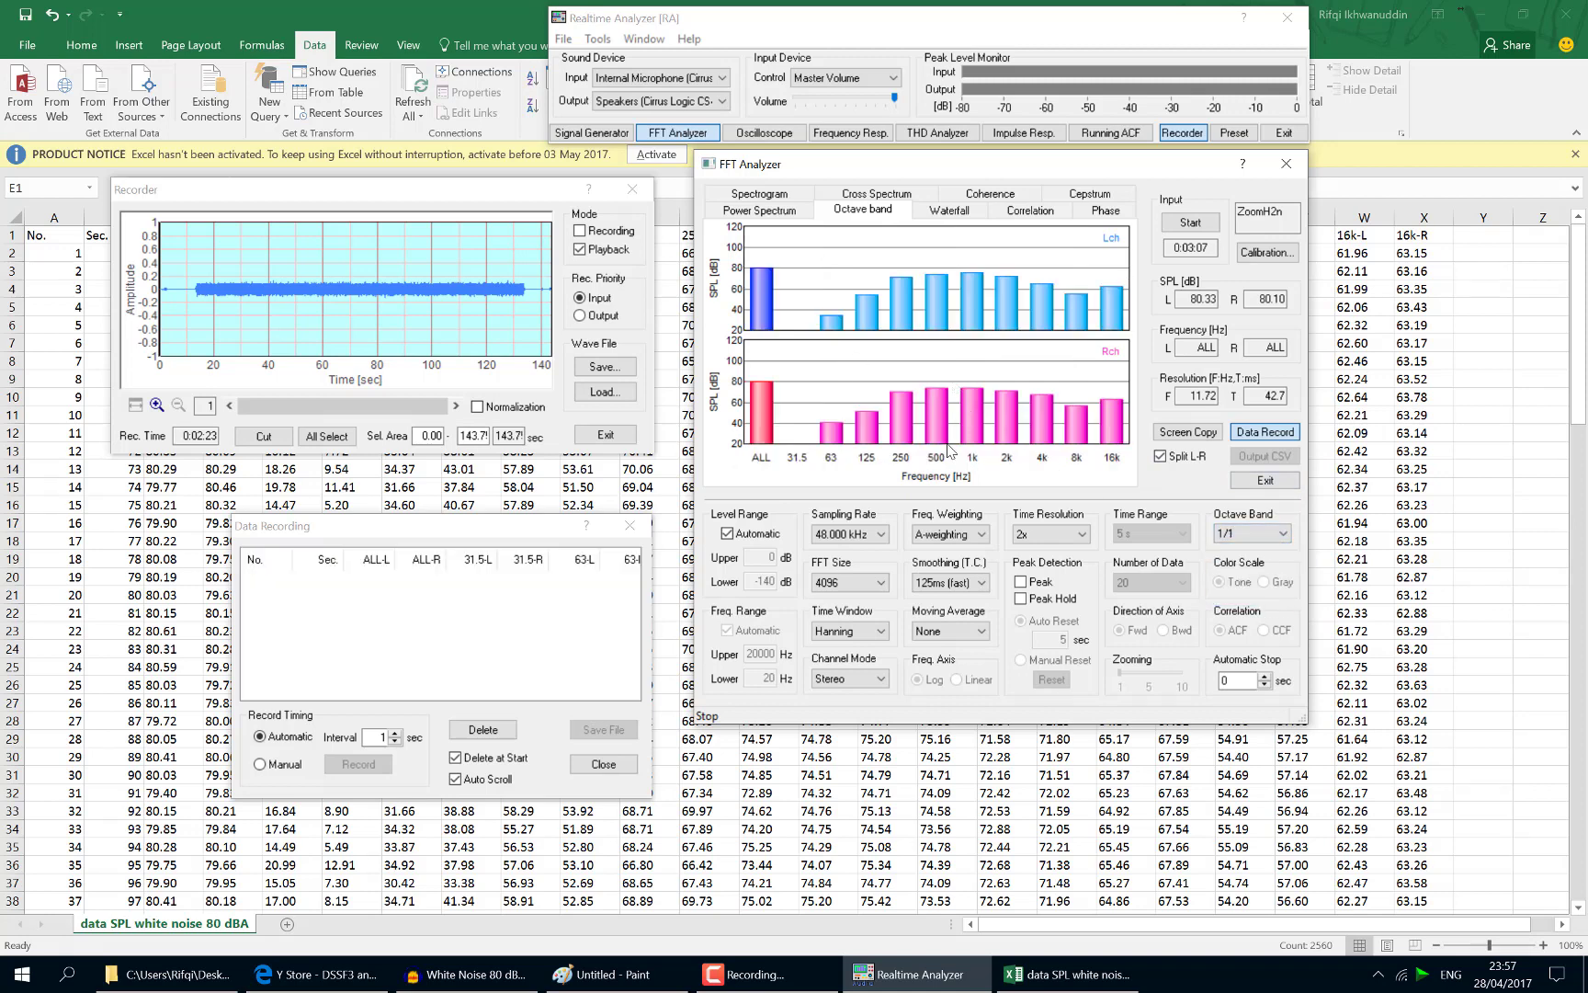
Try the 1/3 and 1/6 octave band resolutions in the FFT Analyzer and finish with 1/12
{"action": "left_click", "coordinate": [1282, 533]}
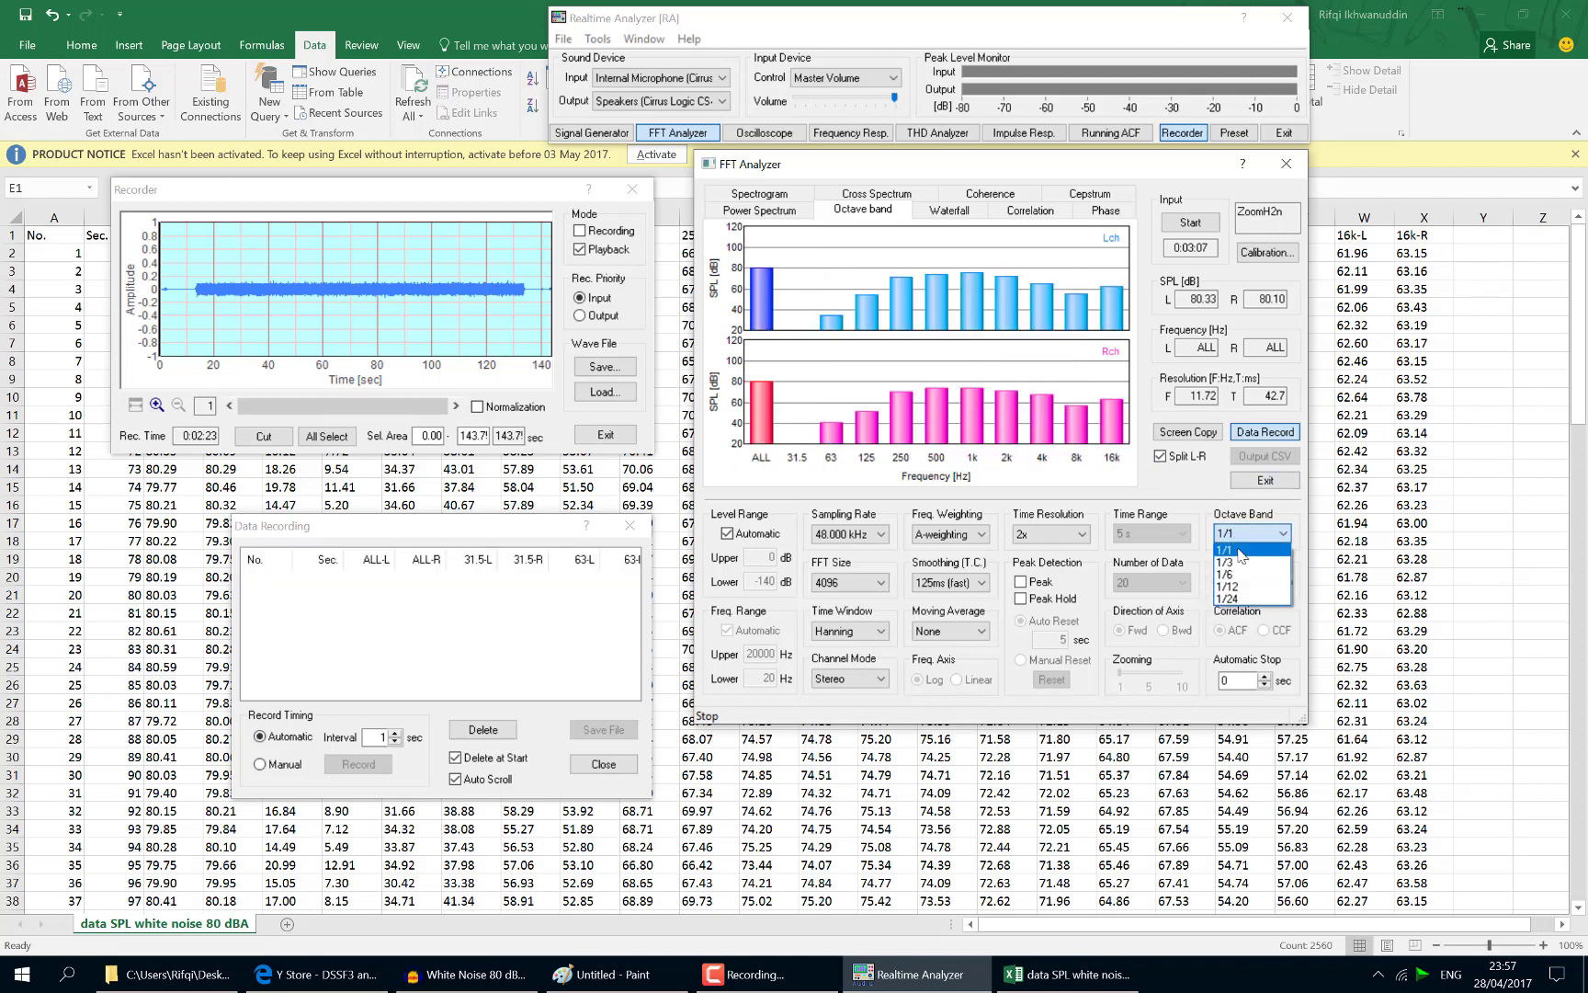
{"action": "left_click", "coordinate": [1245, 563]}
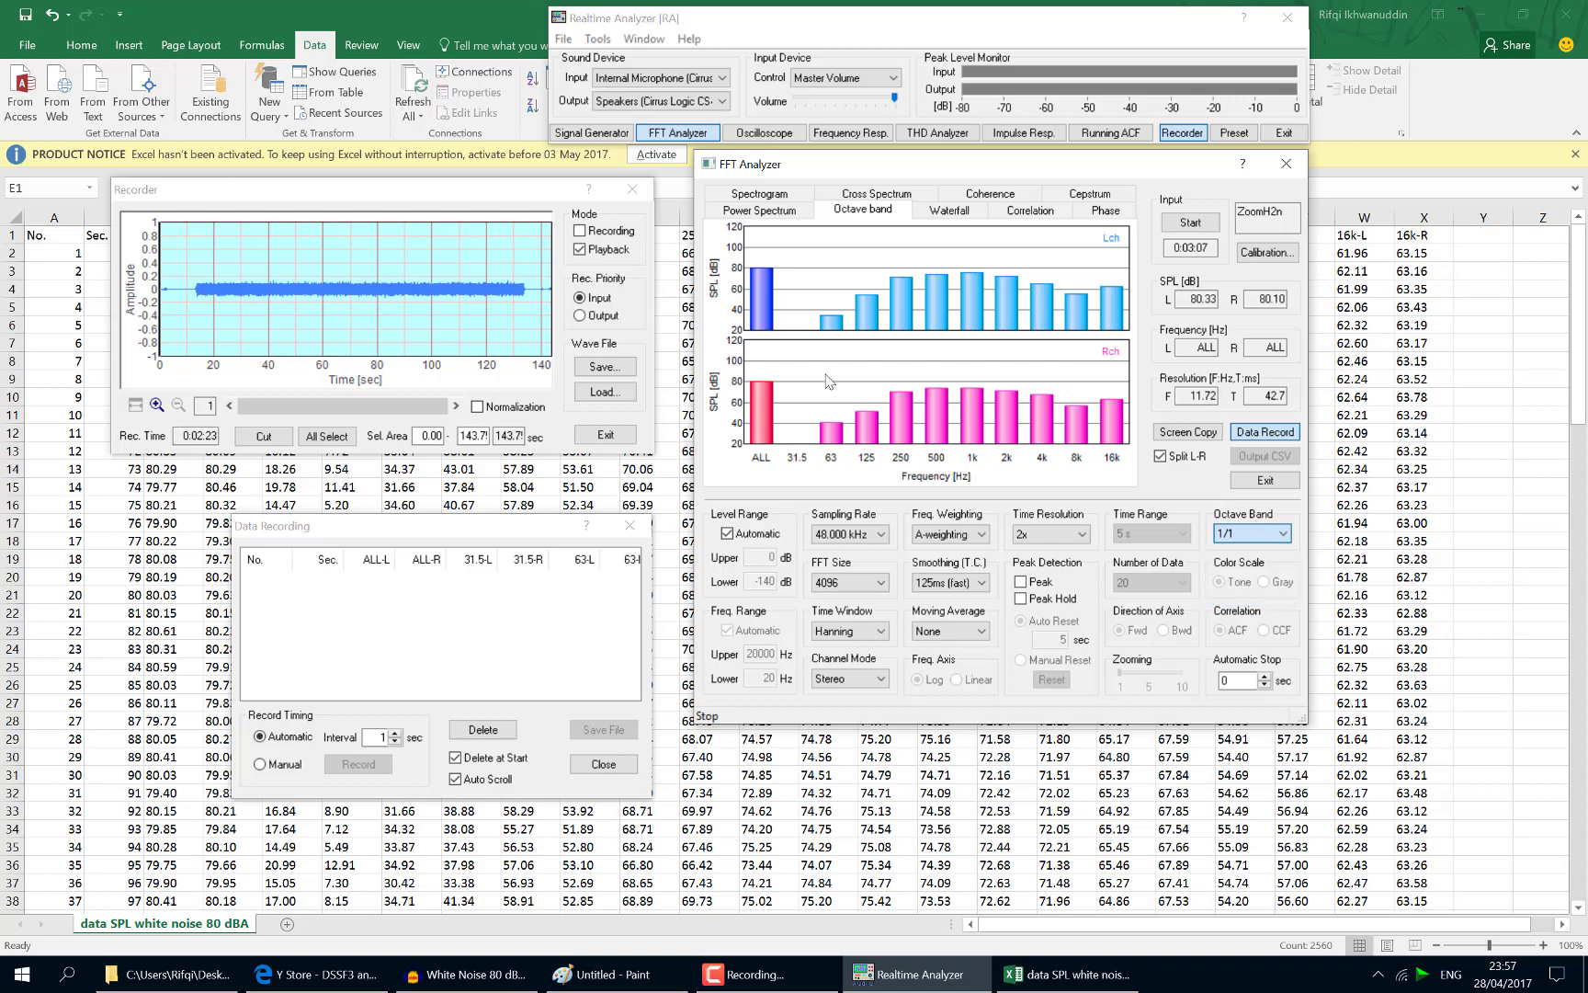
{"action": "left_click", "coordinate": [1248, 538]}
{"action": "left_click", "coordinate": [1250, 576]}
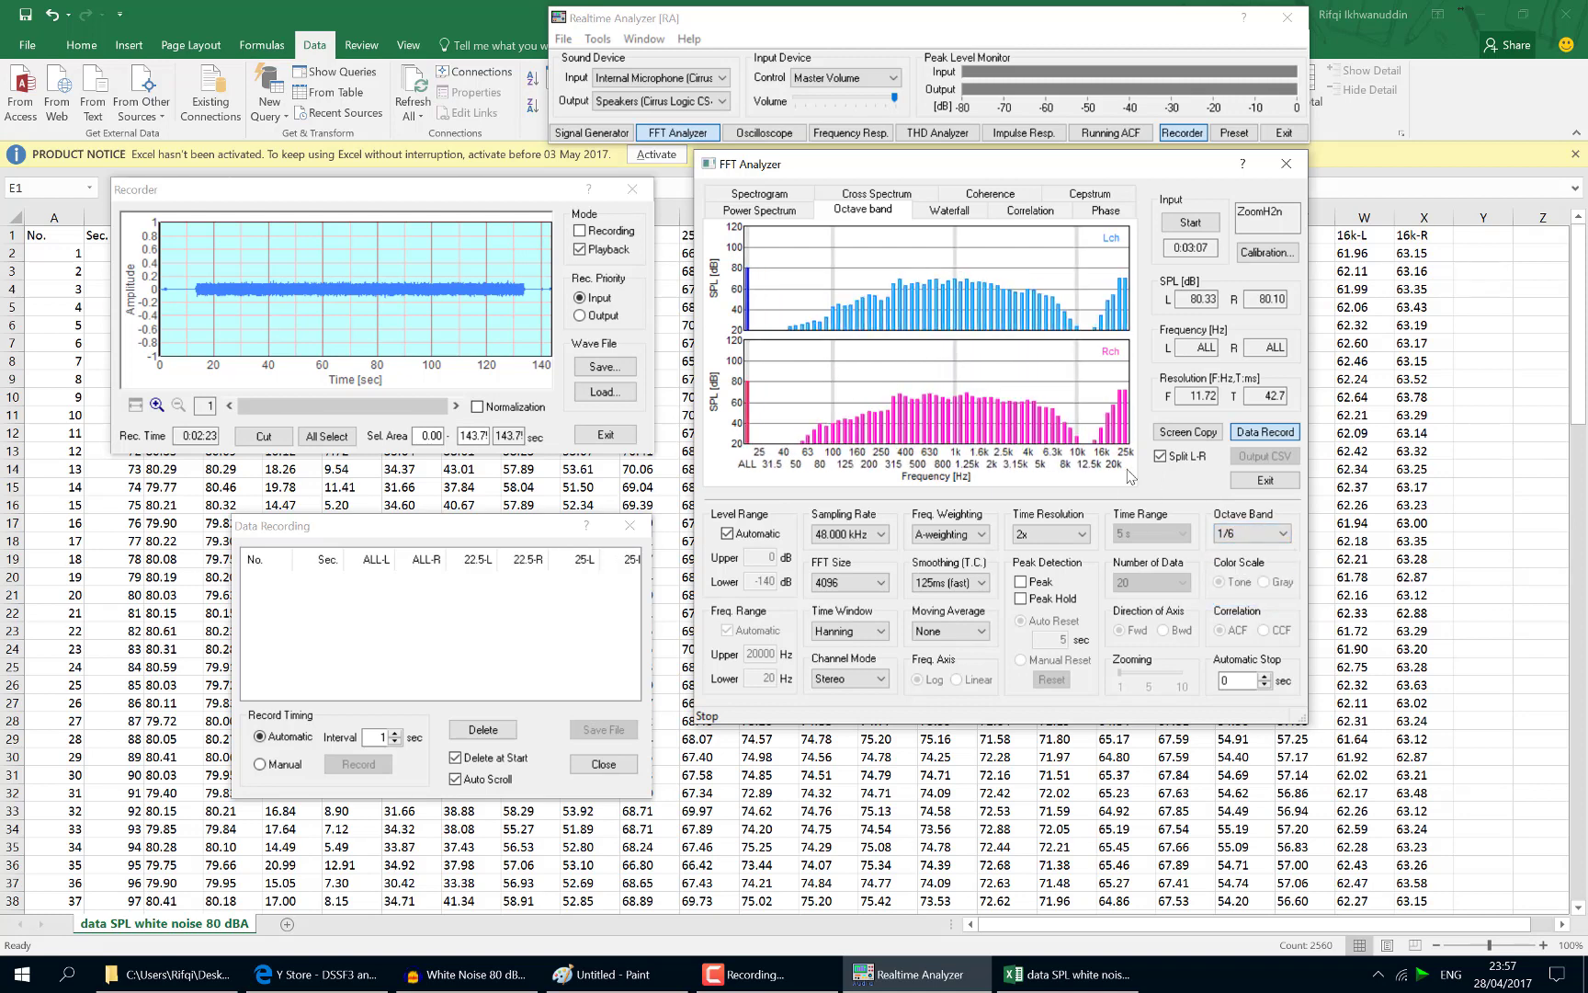
{"action": "left_click", "coordinate": [1282, 533]}
{"action": "left_click", "coordinate": [1249, 589]}
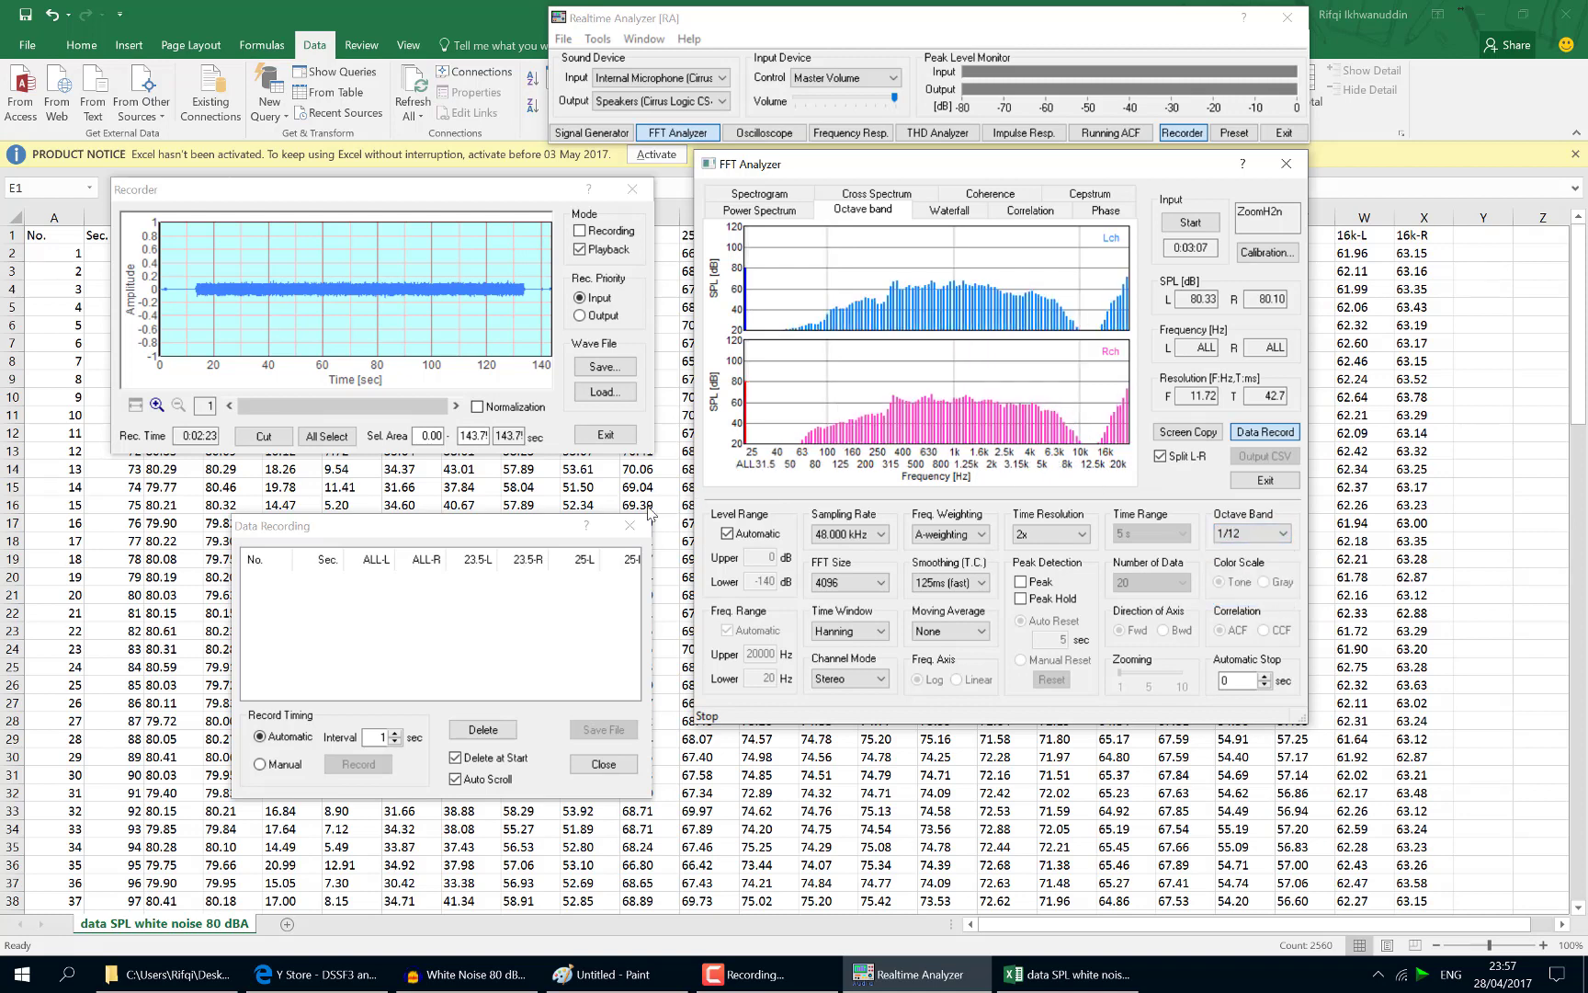
Close the Data Recording and Recorder windows, leaving the FFT Analyzer open
{"action": "left_click", "coordinate": [629, 524]}
{"action": "left_click", "coordinate": [407, 298]}
{"action": "key", "text": "Return"}
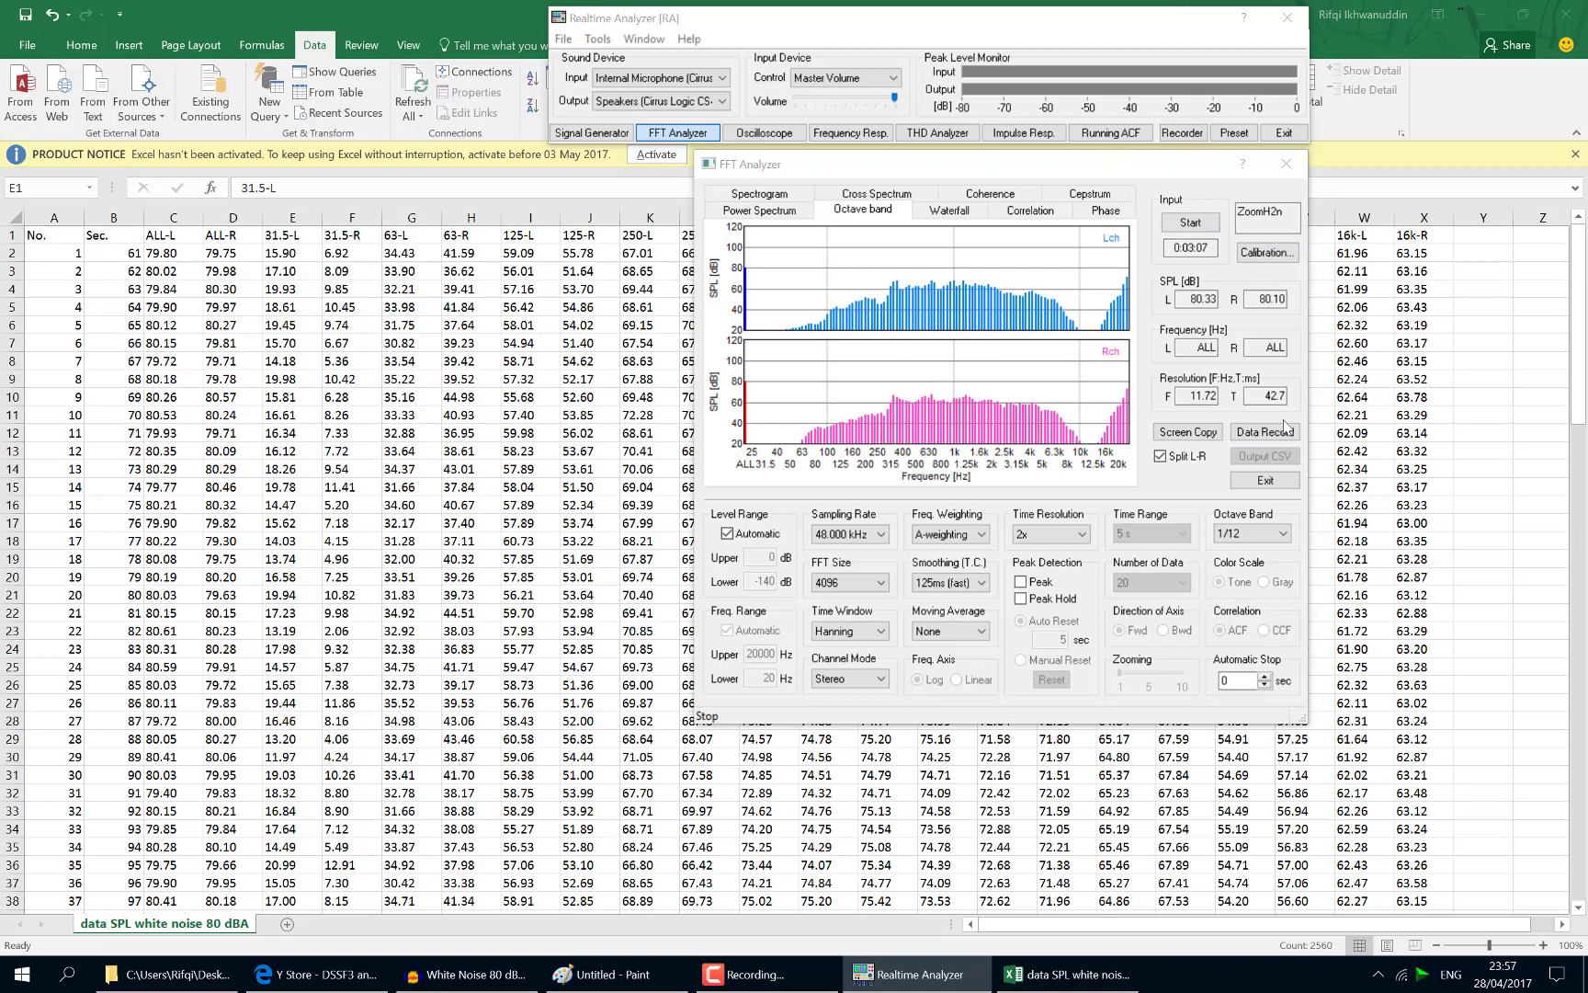
Switch to the Excel worksheet and examine the ALL-L and ALL-R levels from the first to the last record
{"action": "key", "text": "alt+Tab"}
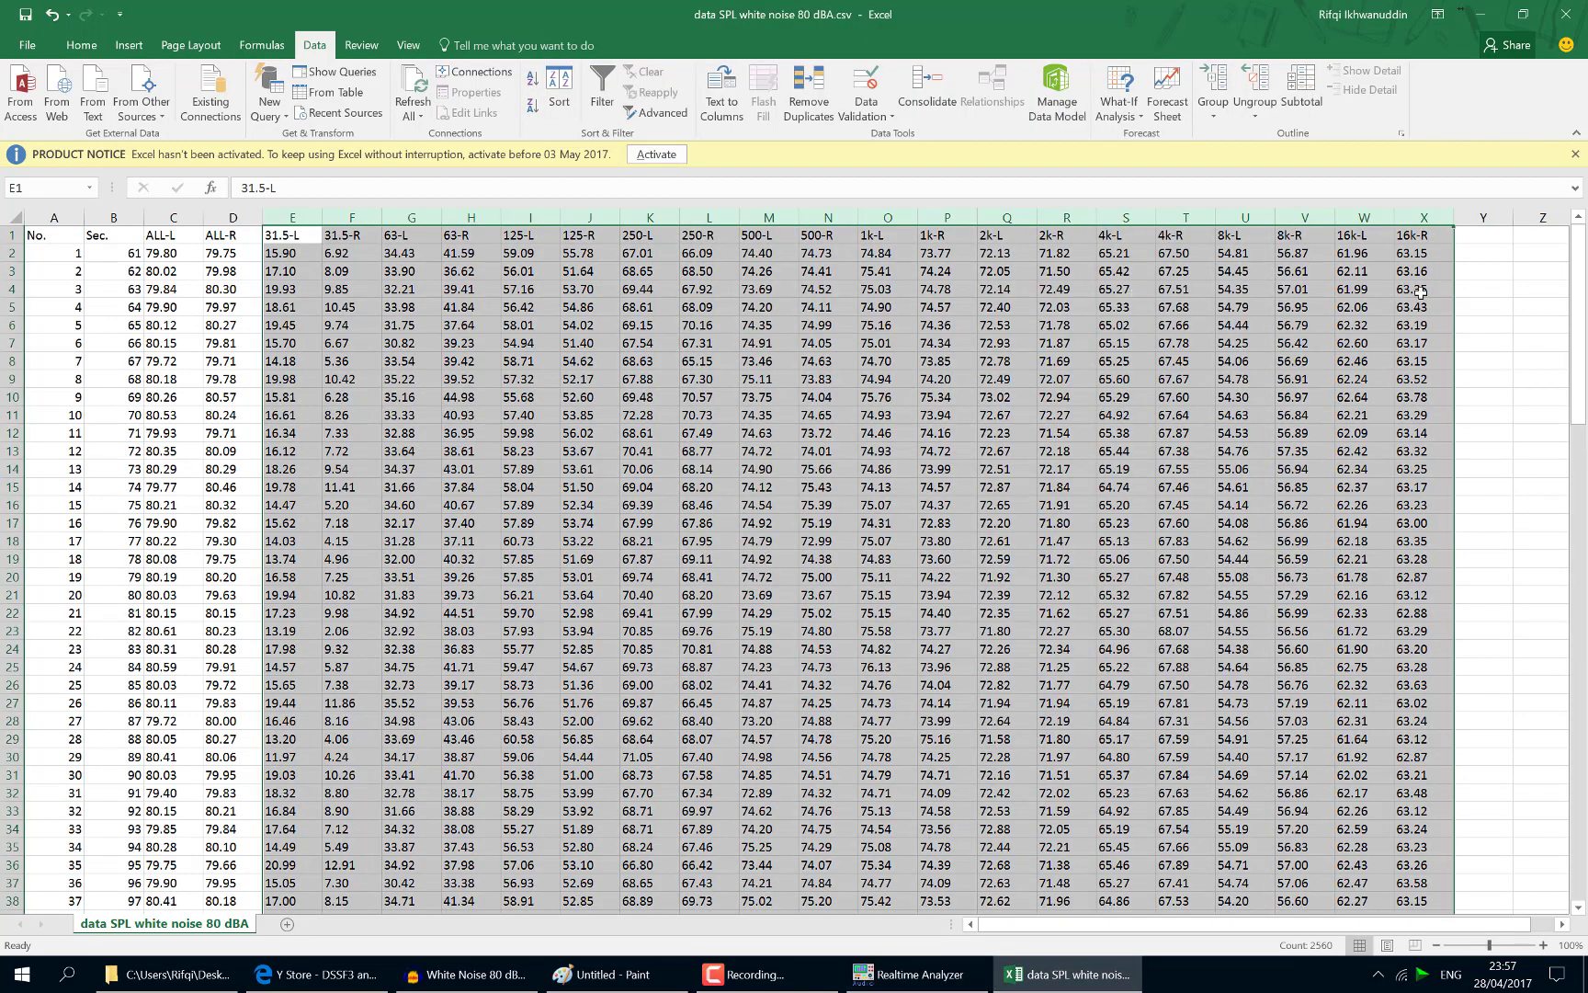
{"action": "left_click", "coordinate": [1477, 278]}
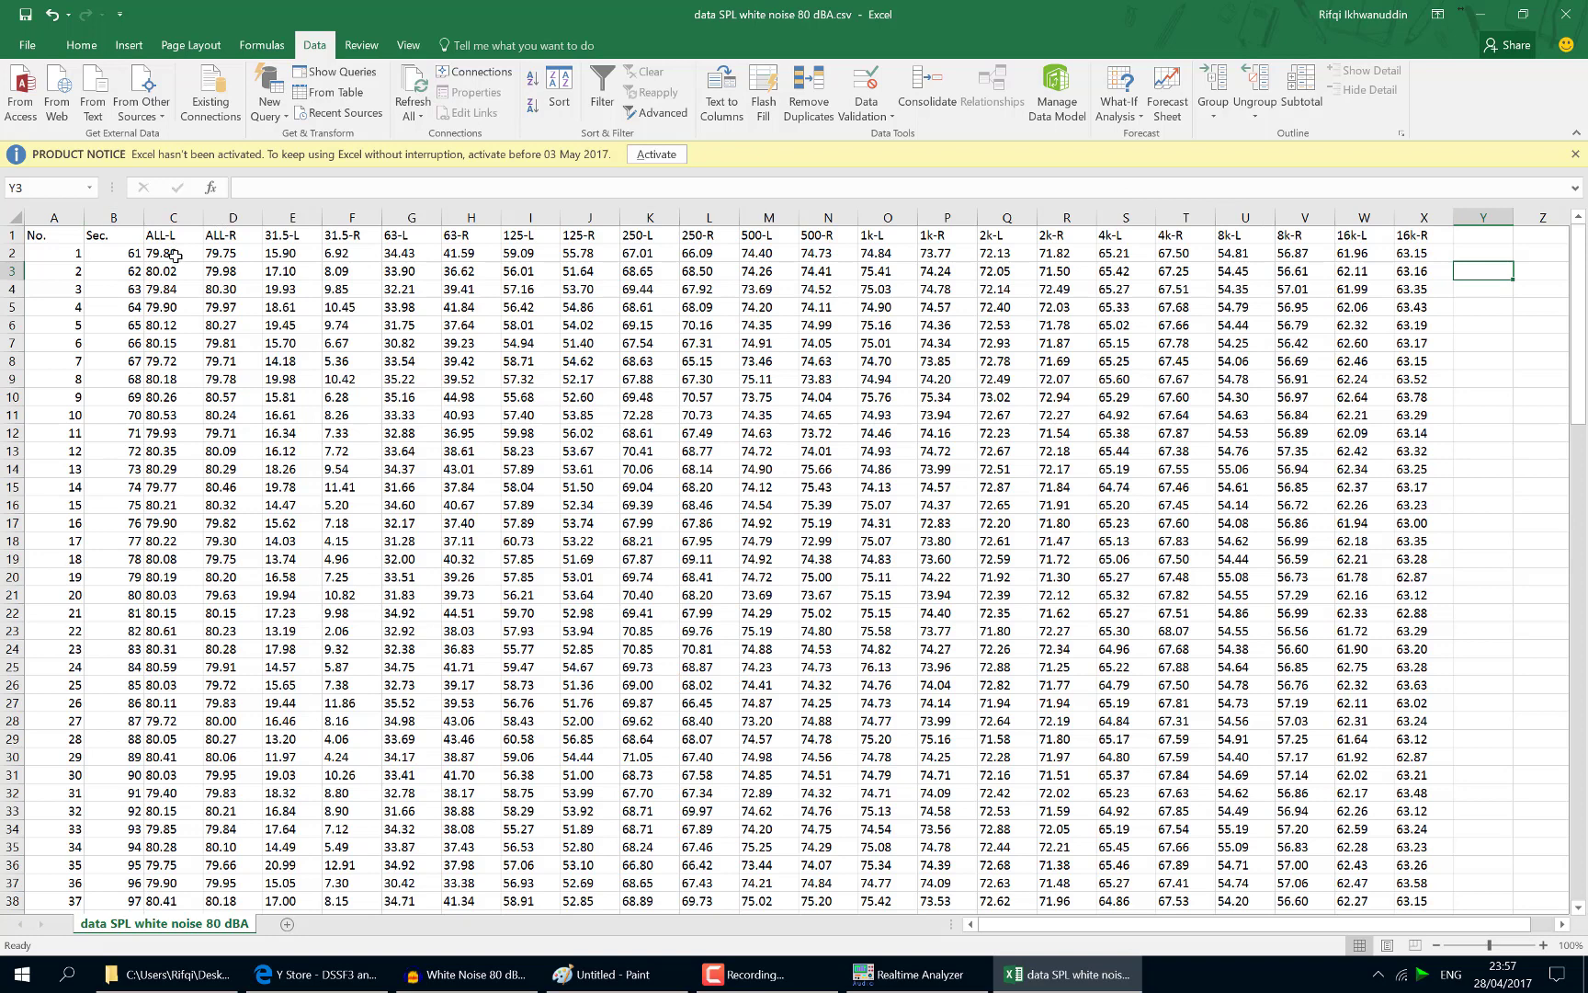
{"action": "left_click_drag", "start_coordinate": [175, 255], "coordinate": [234, 380]}
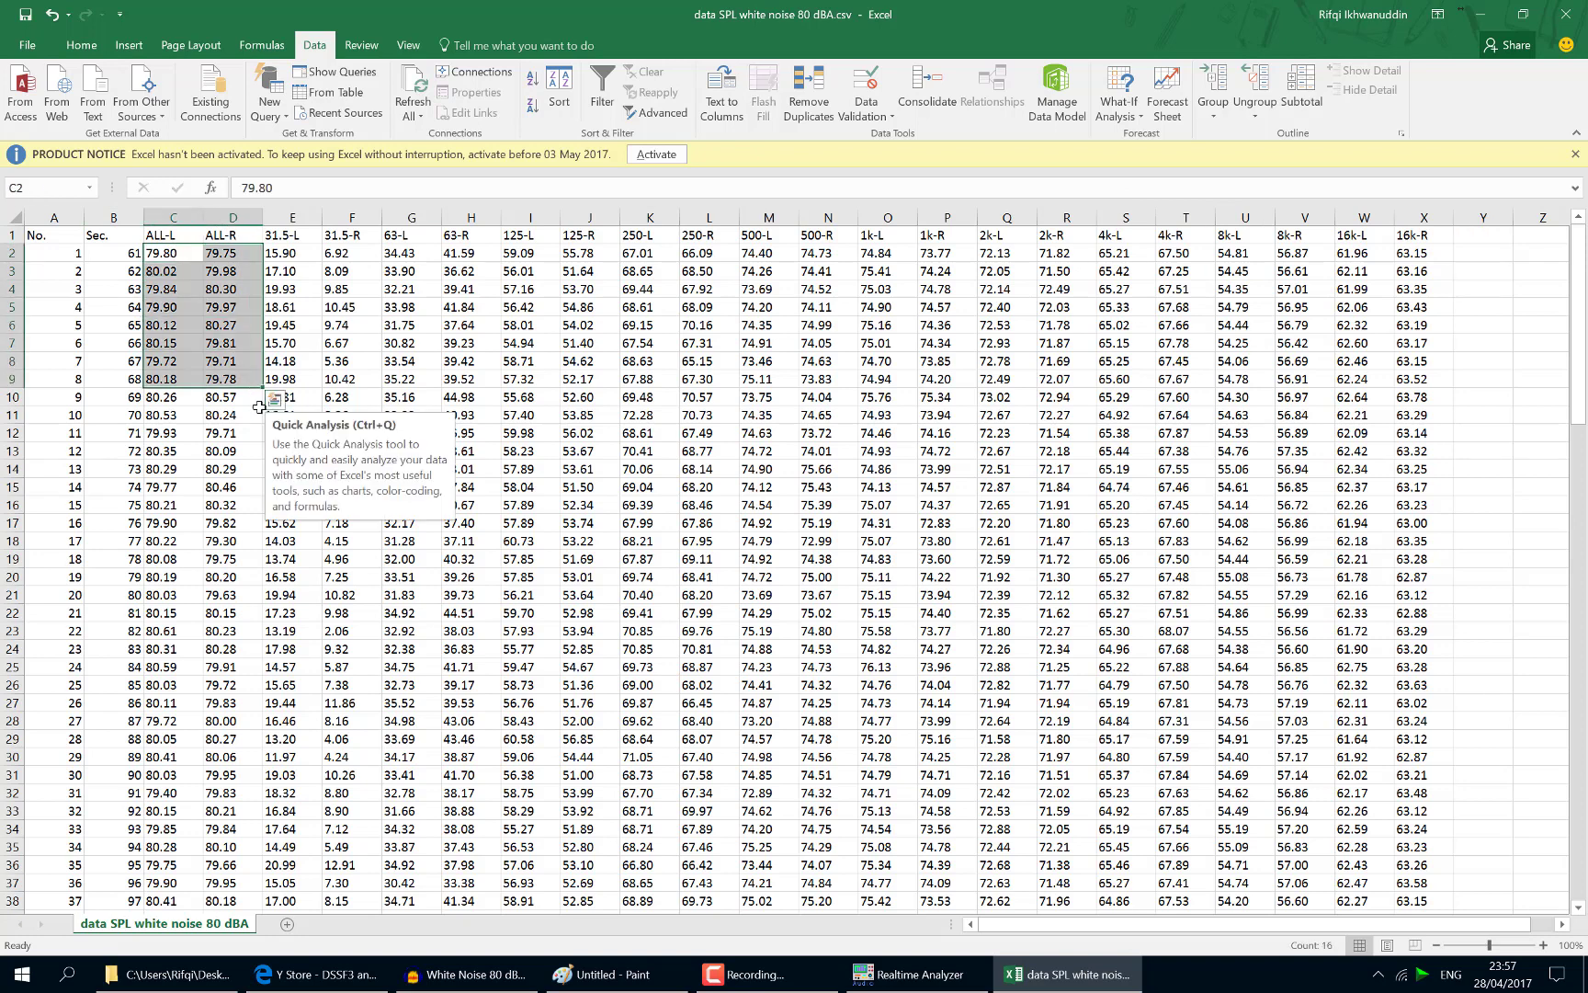
{"action": "left_click", "coordinate": [244, 434]}
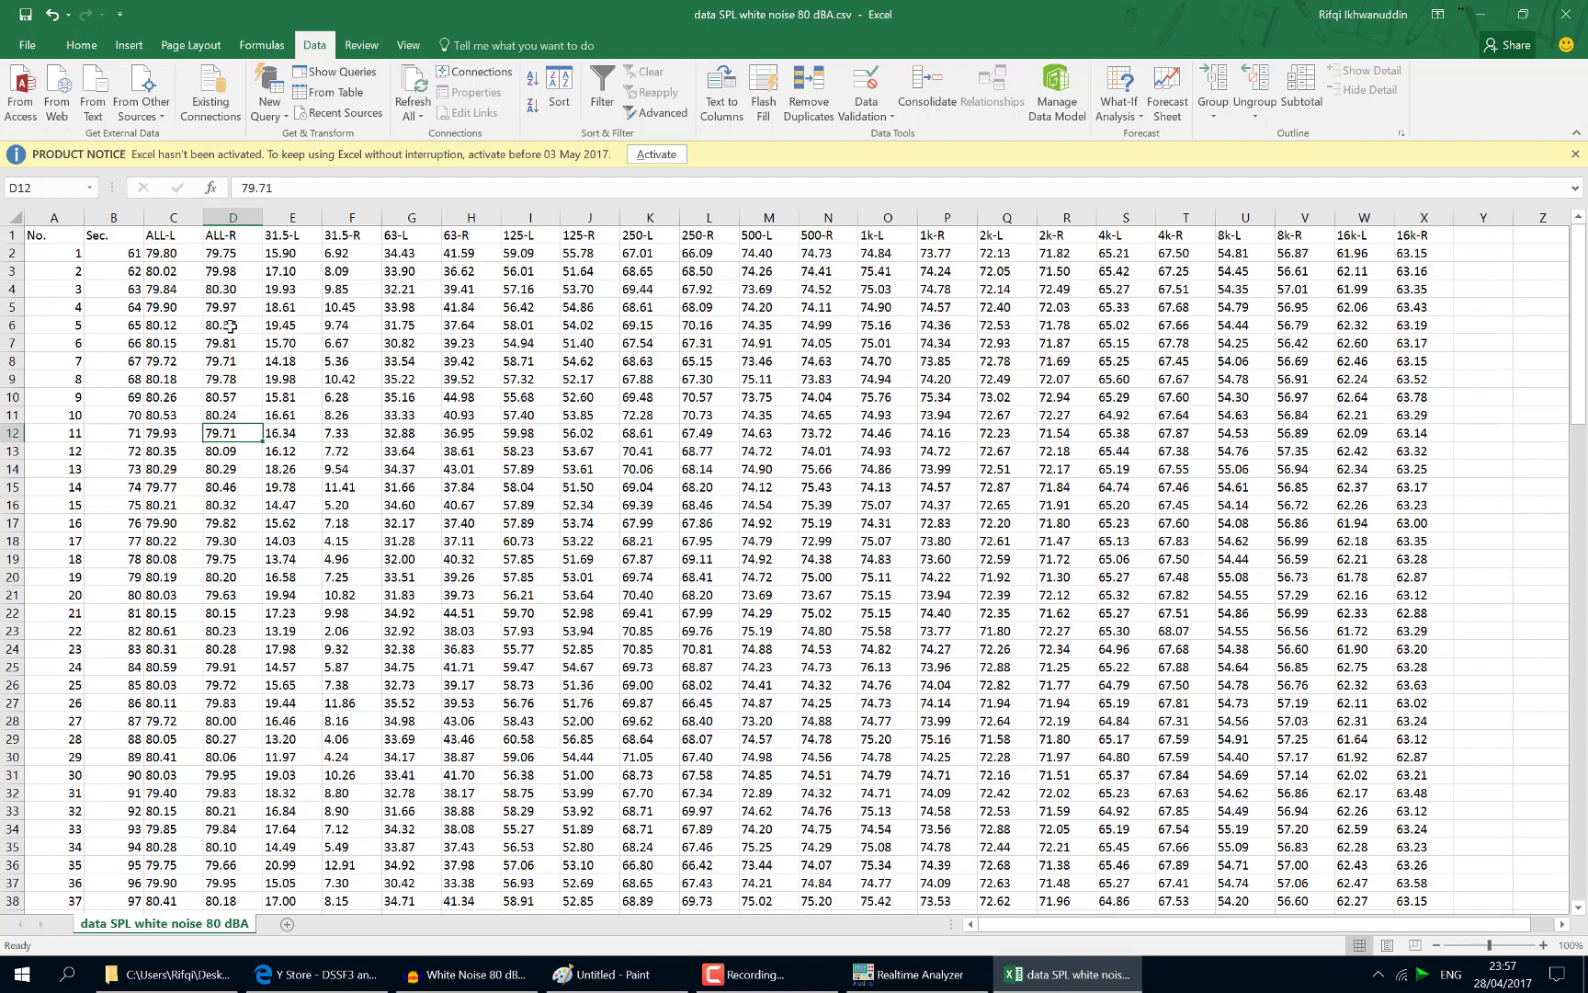
{"action": "left_click_drag", "start_coordinate": [158, 246], "coordinate": [215, 881]}
{"action": "left_click", "coordinate": [215, 880]}
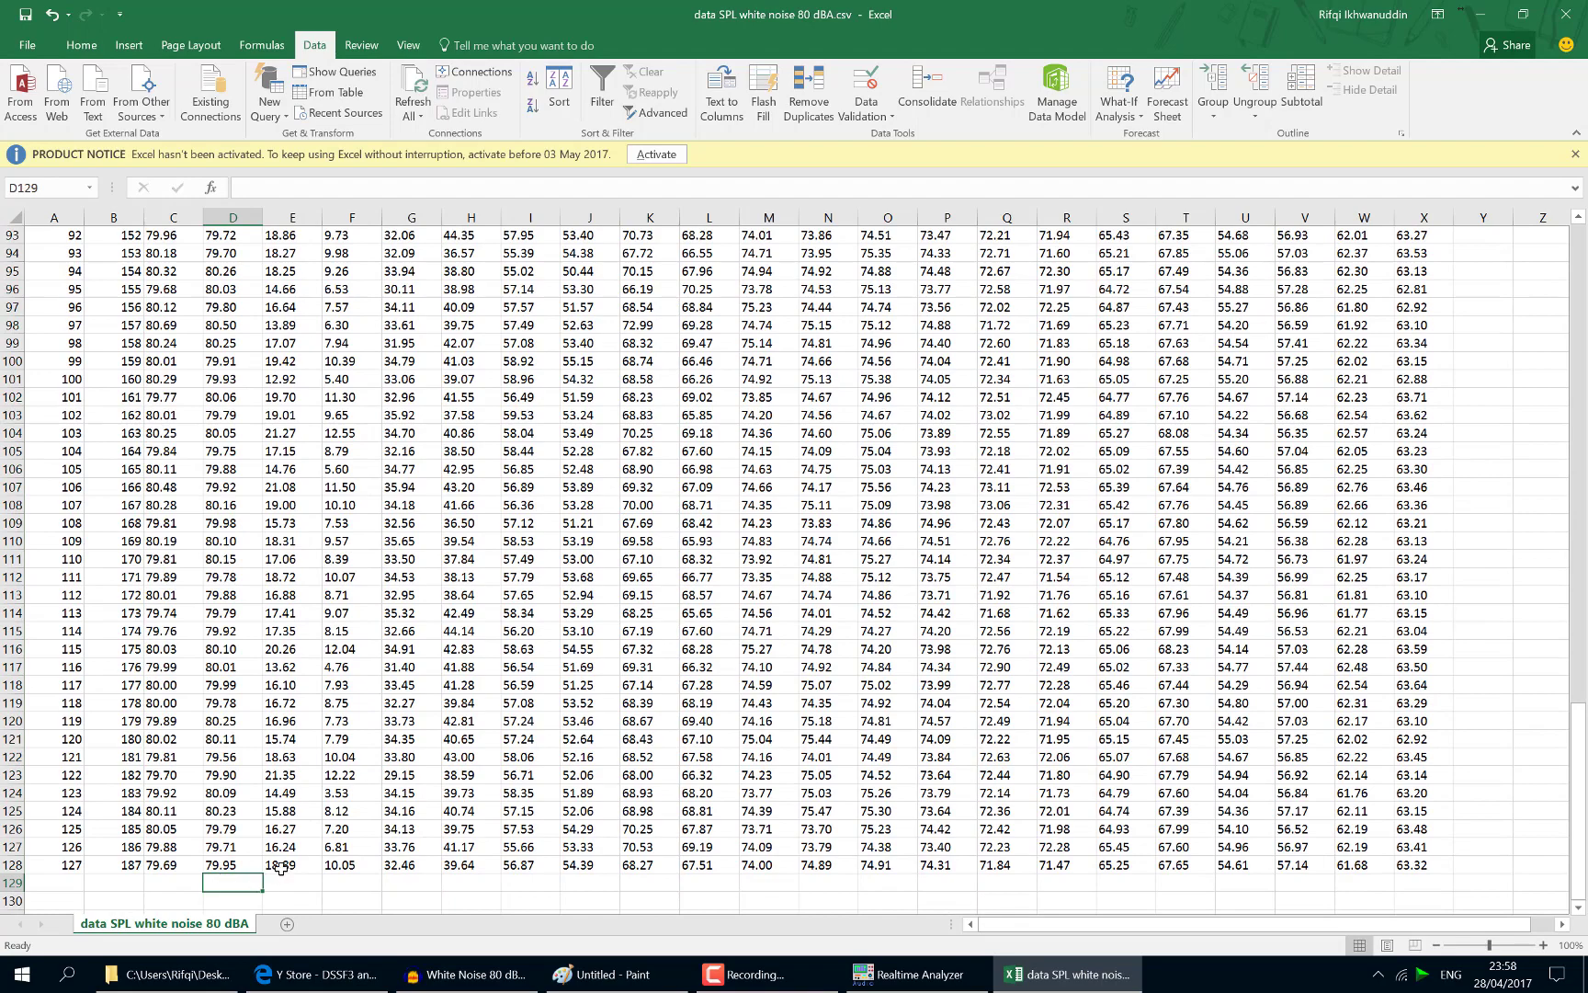
{"action": "scroll", "coordinate": [633, 616], "scroll_direction": "down", "scroll_amount": 15}
{"action": "scroll", "coordinate": [634, 615], "scroll_direction": "up", "scroll_amount": 20}
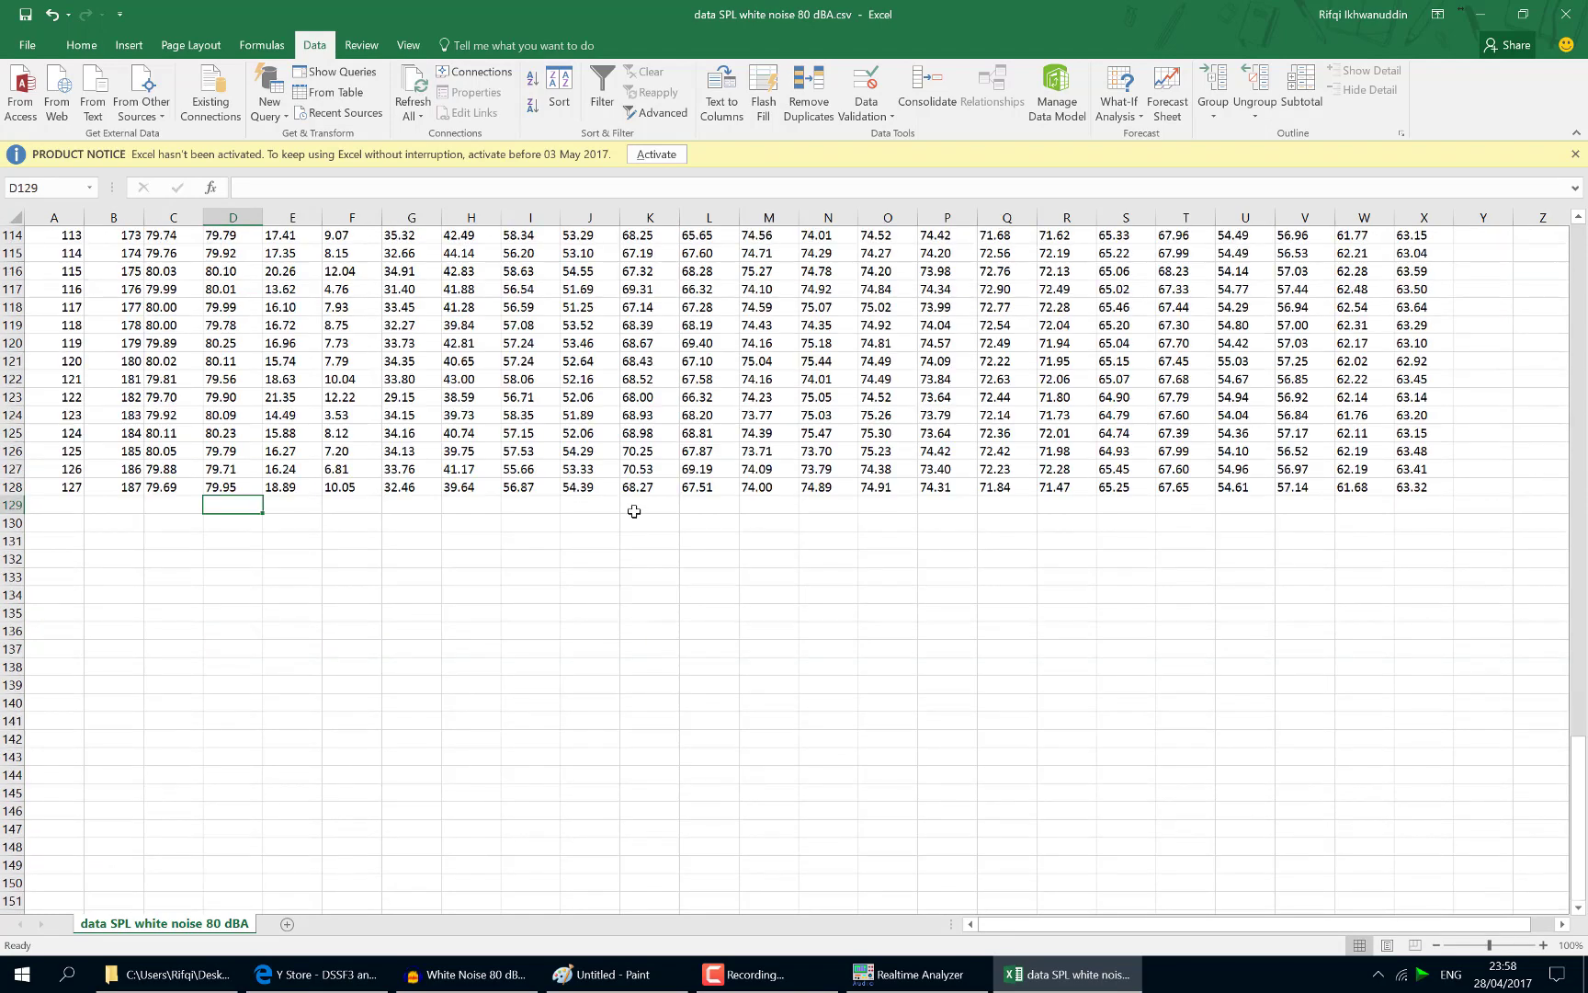
{"action": "scroll", "coordinate": [634, 511], "scroll_direction": "up", "scroll_amount": 19}
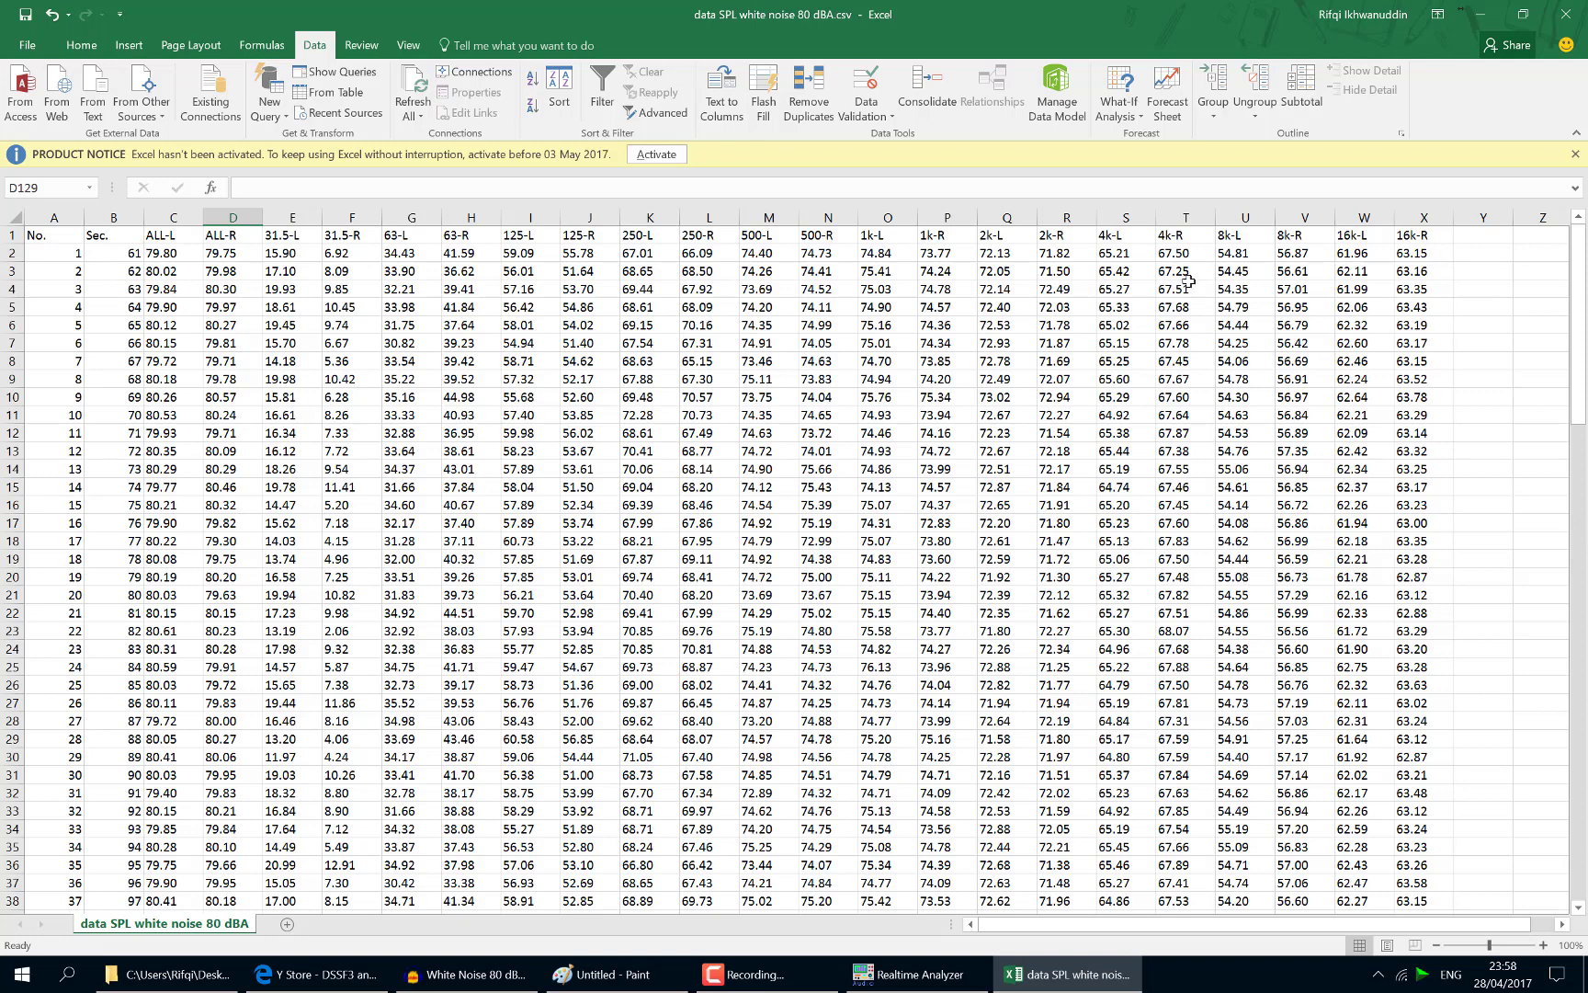
Minimize Excel and move the Realtime Analyzer main window and FFT Analyzer against the desktop's right edge
{"action": "left_click", "coordinate": [1481, 14]}
{"action": "left_click_drag", "start_coordinate": [1115, 172], "coordinate": [1131, 174]}
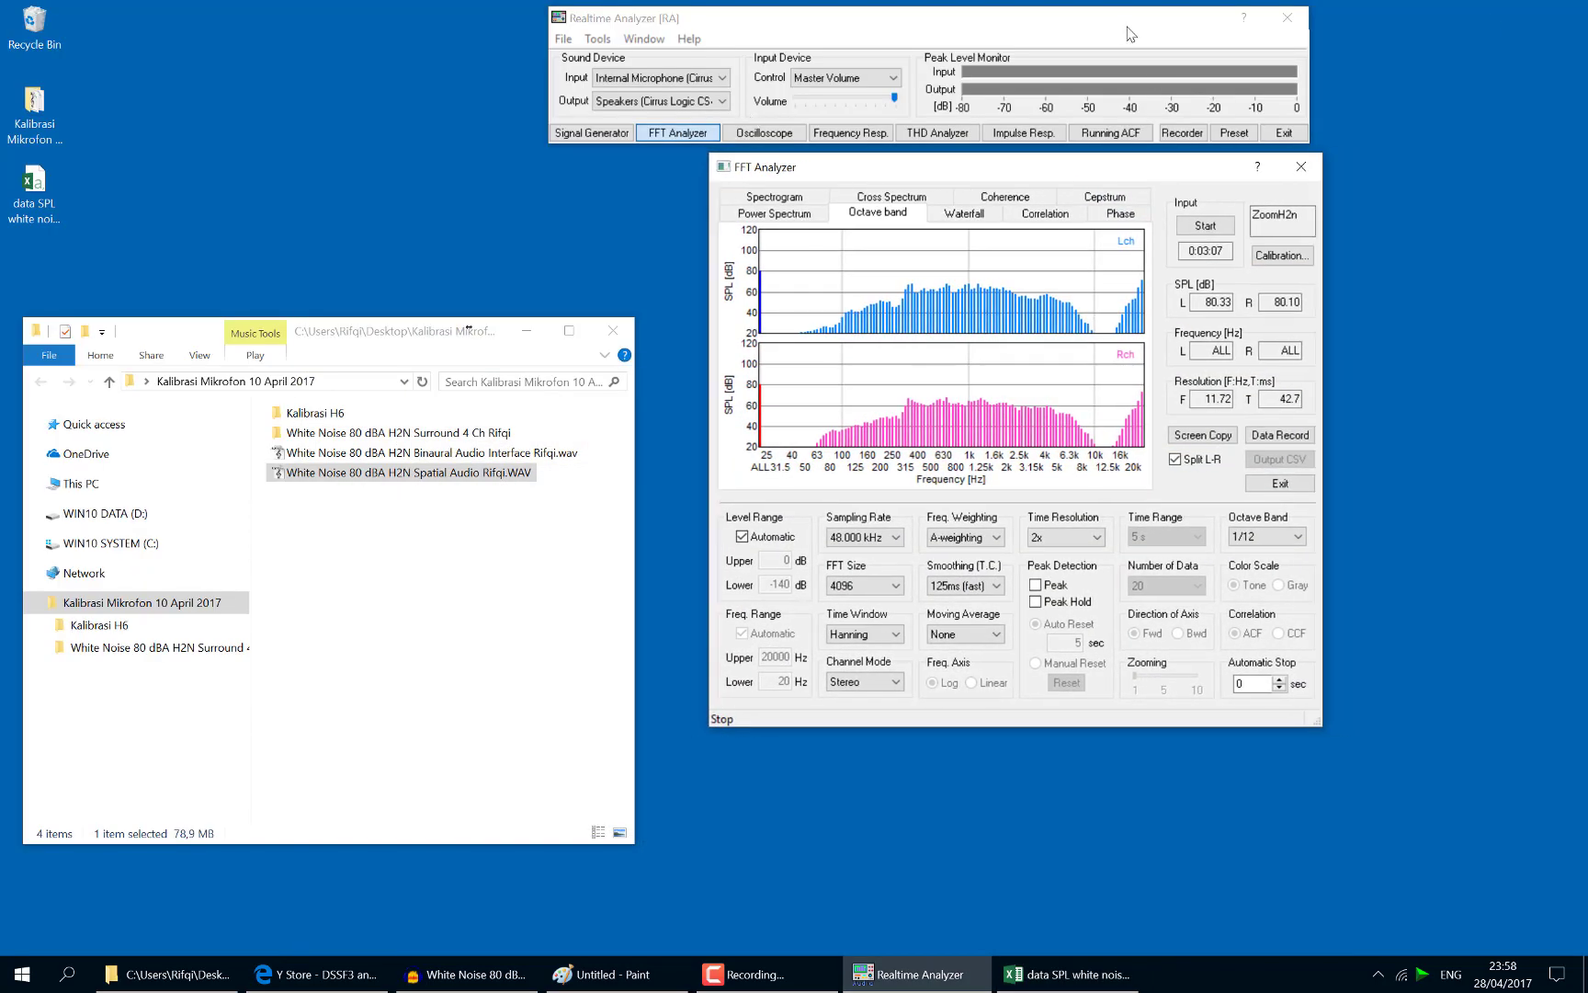
{"action": "left_click_drag", "start_coordinate": [1128, 28], "coordinate": [1399, 34]}
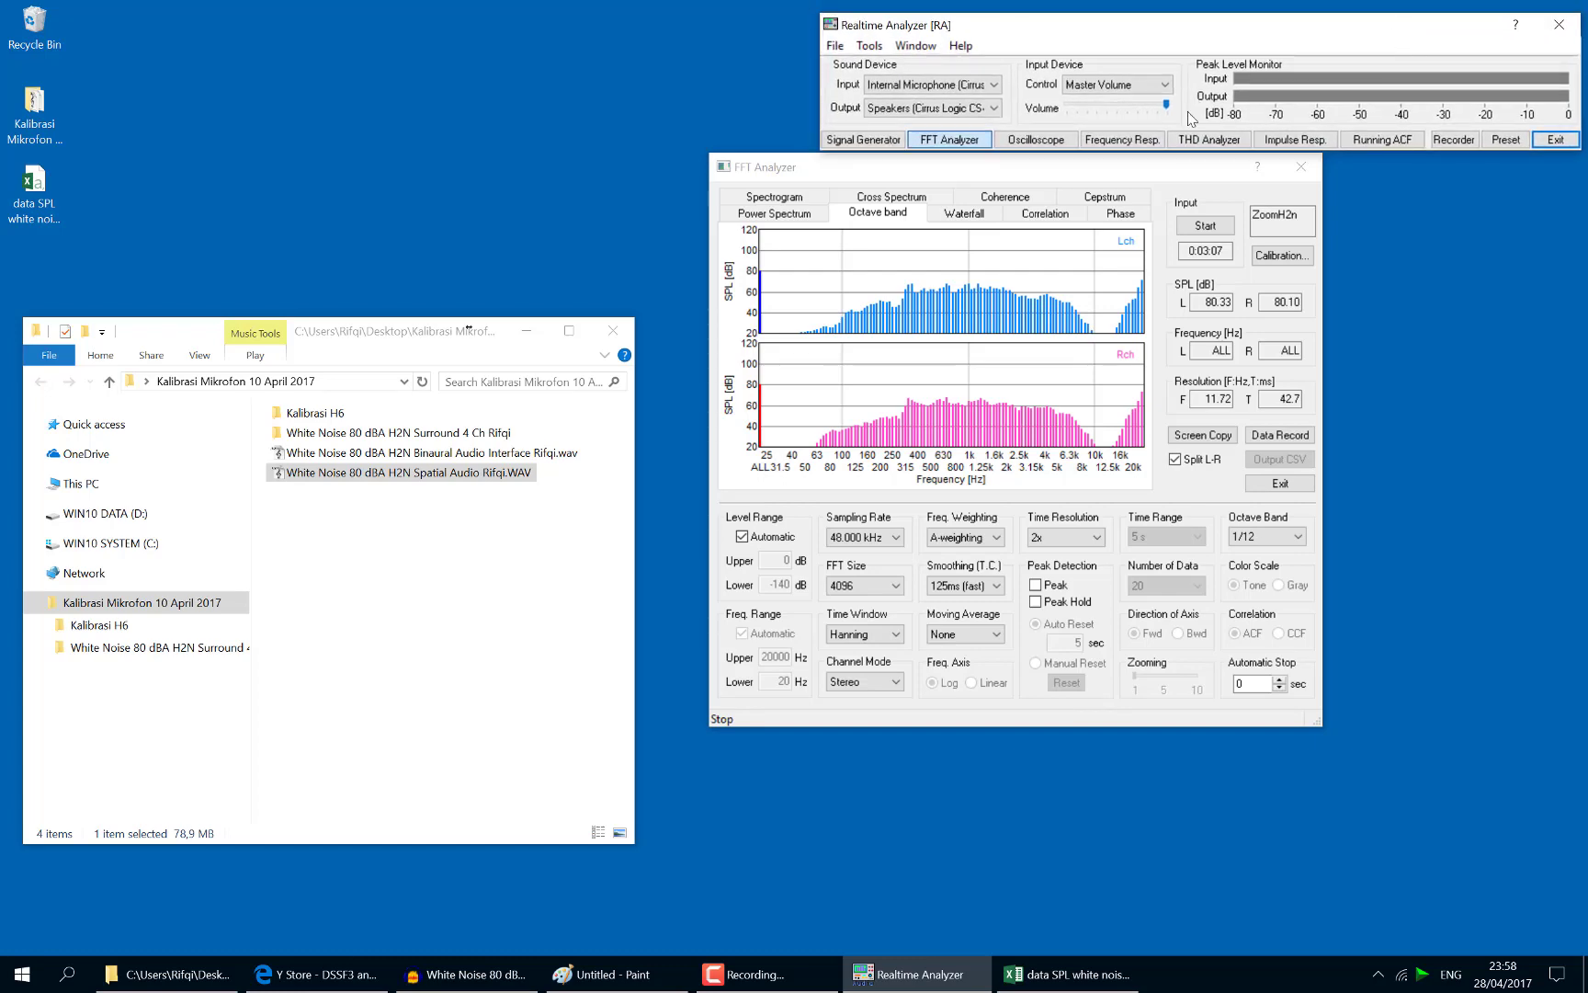
{"action": "left_click_drag", "start_coordinate": [1162, 175], "coordinate": [1420, 181]}
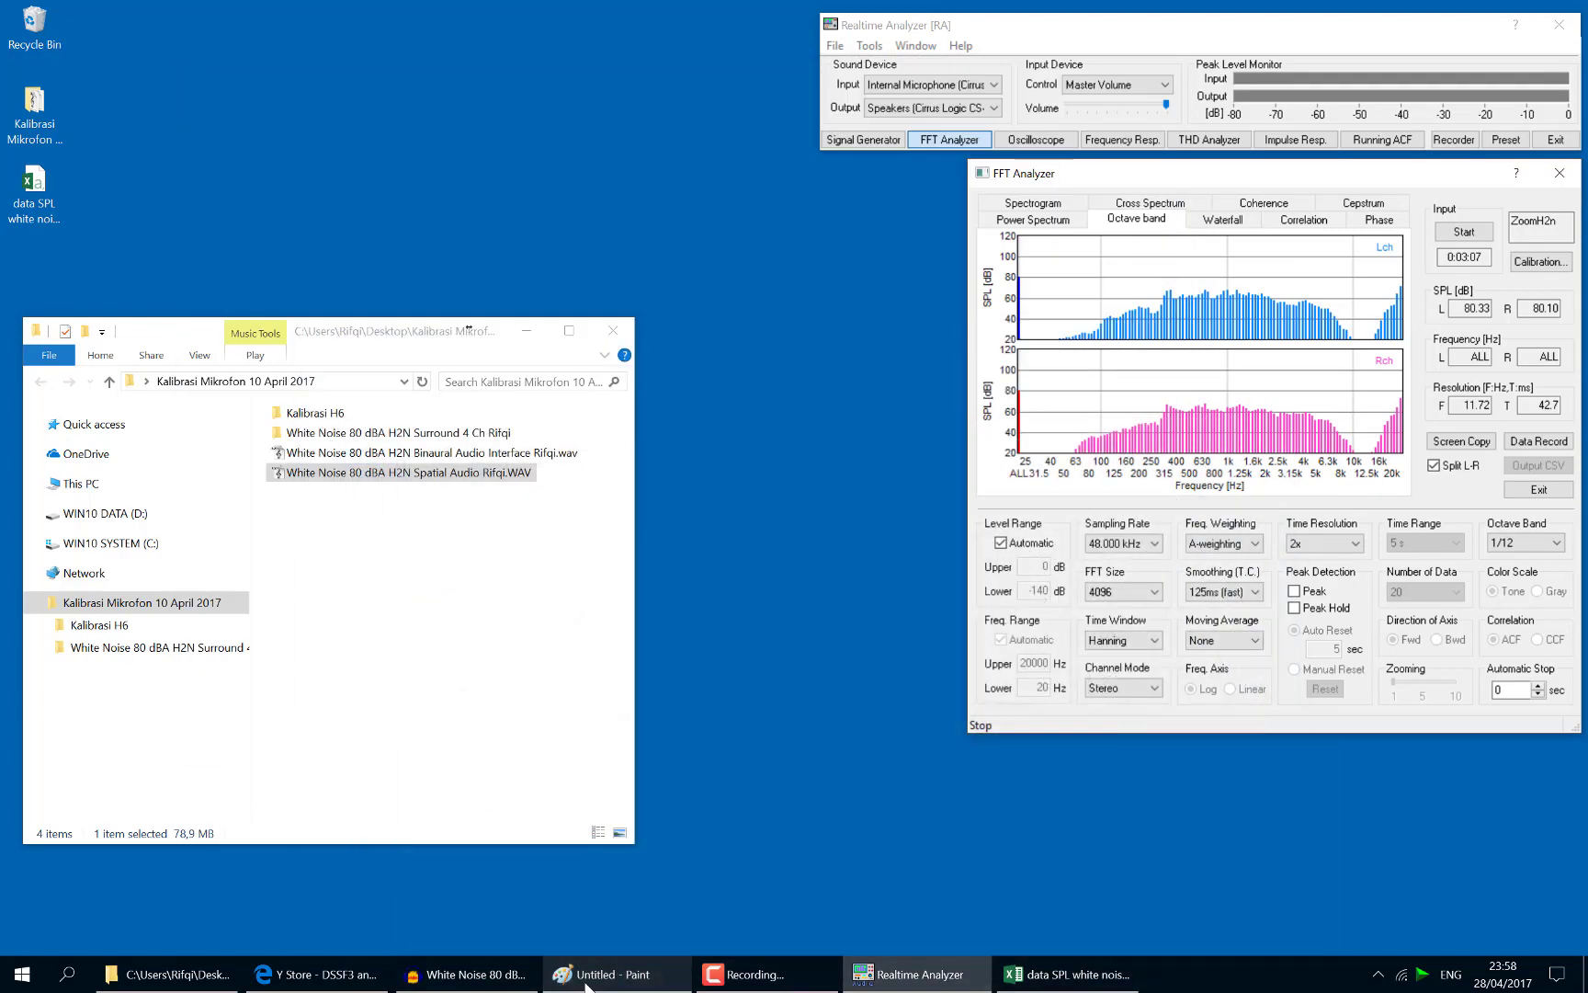
Switch to Paint to review the handwritten calibration notes, and bring the FFT Analyzer back in front
{"action": "left_click", "coordinate": [592, 984]}
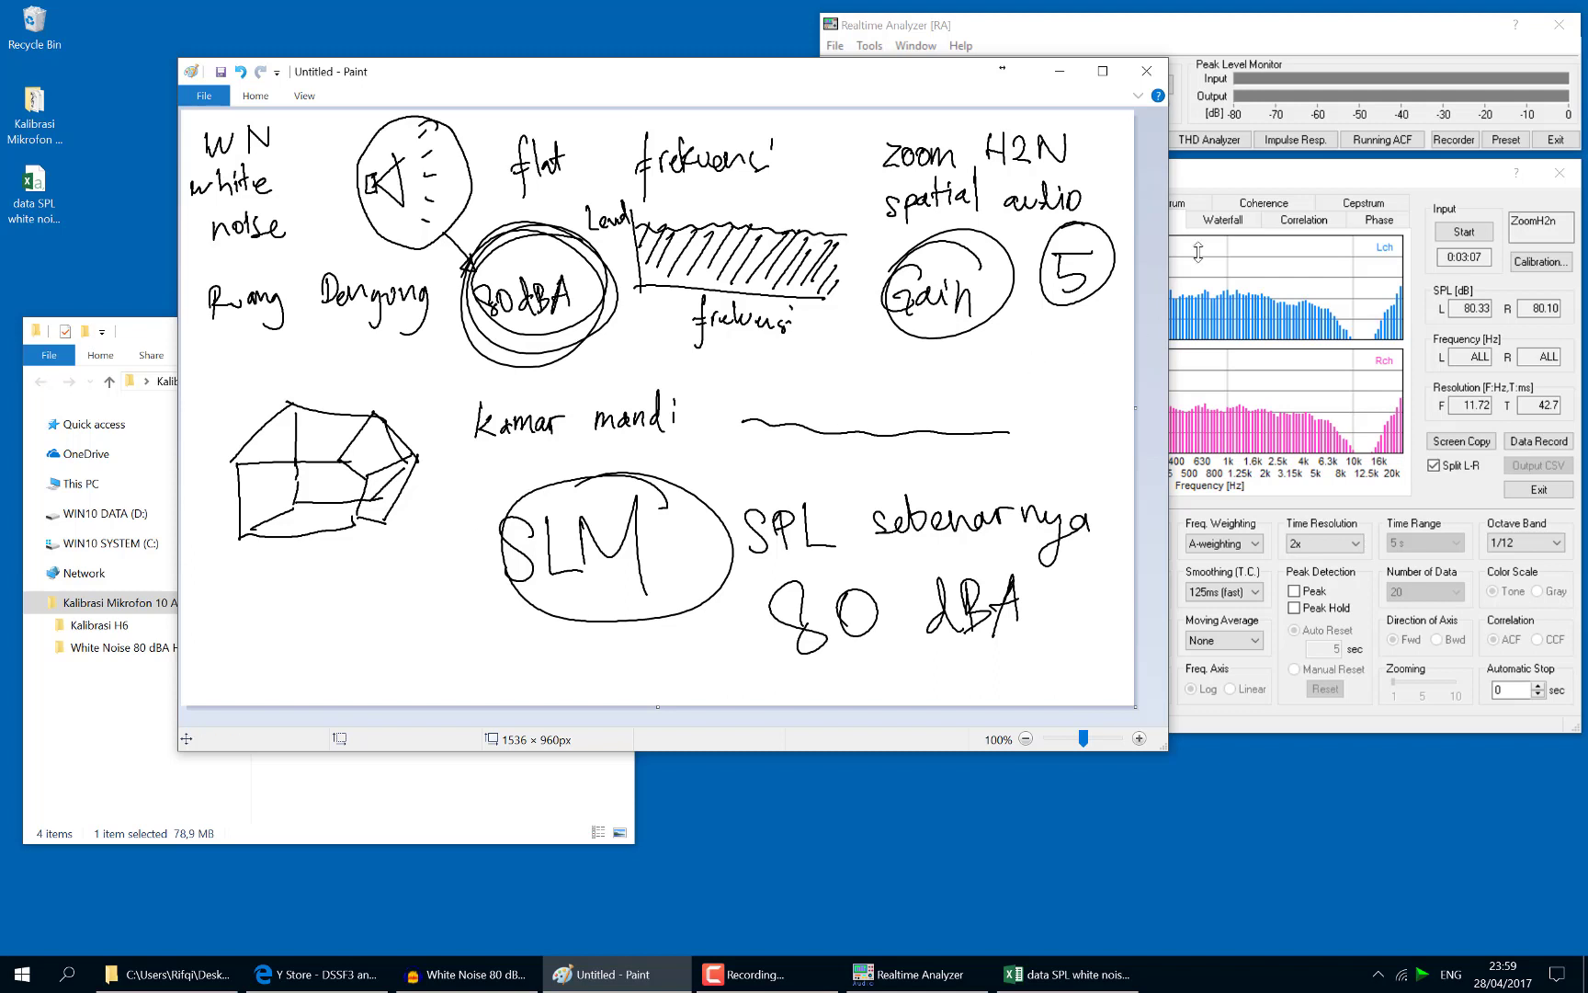
{"action": "left_click", "coordinate": [1246, 174]}
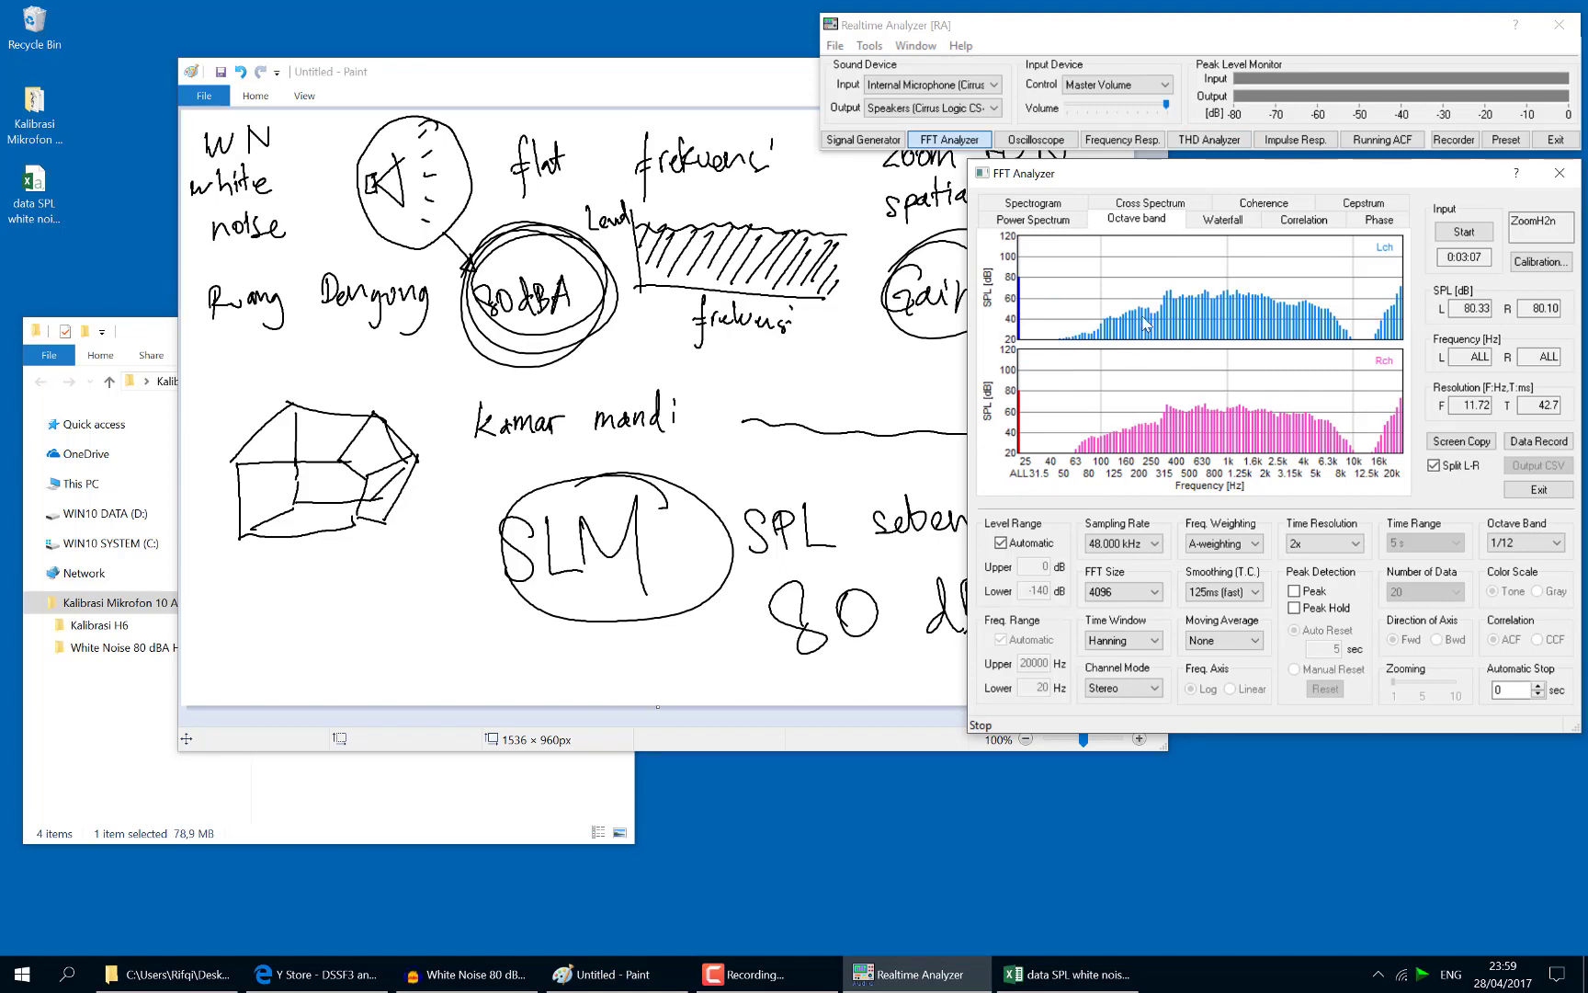